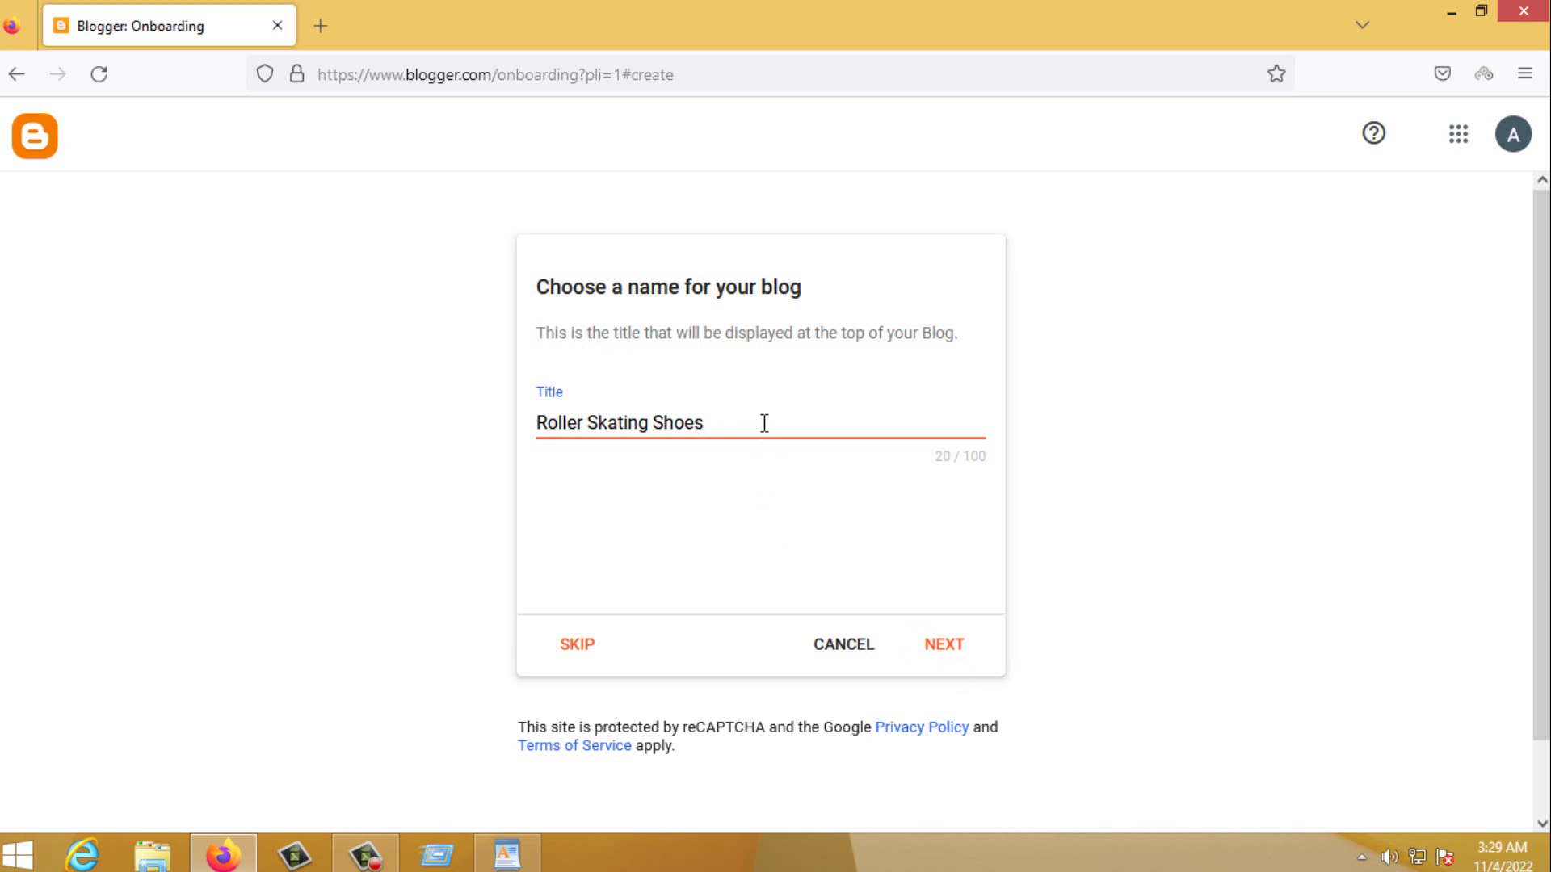
Confirm Roller Skating Shoes as the blog title and continue to the URL setup
triple_click(765, 422)
click(803, 428)
click(943, 644)
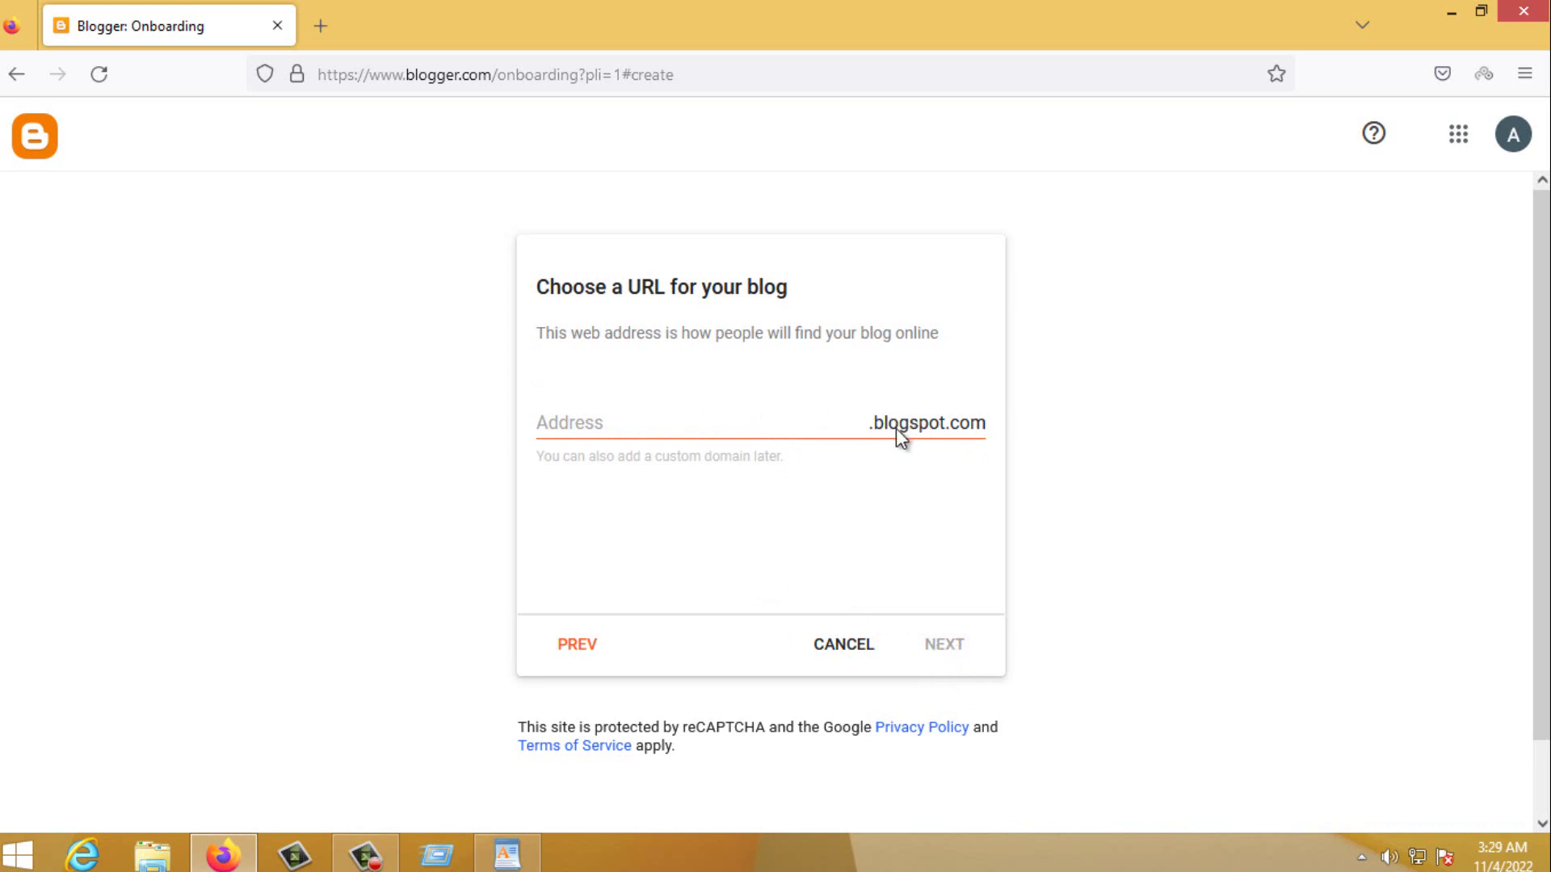
Set the blog address to rollerskatingshoes.blogspot.com, without spaces, and continue to the display name
click(667, 426)
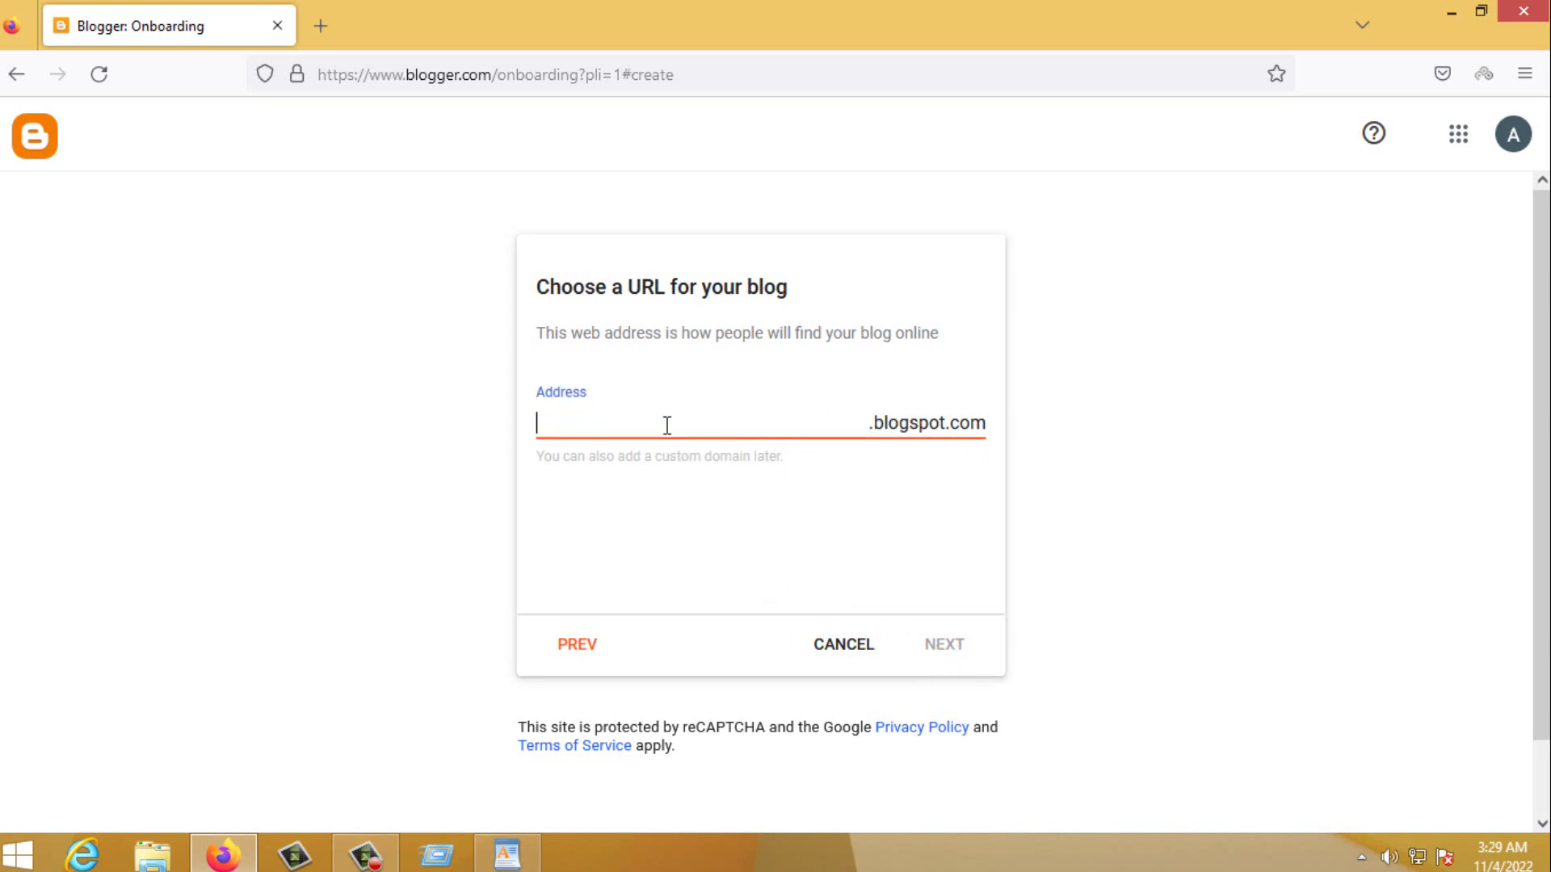
right_click(668, 426)
click(741, 558)
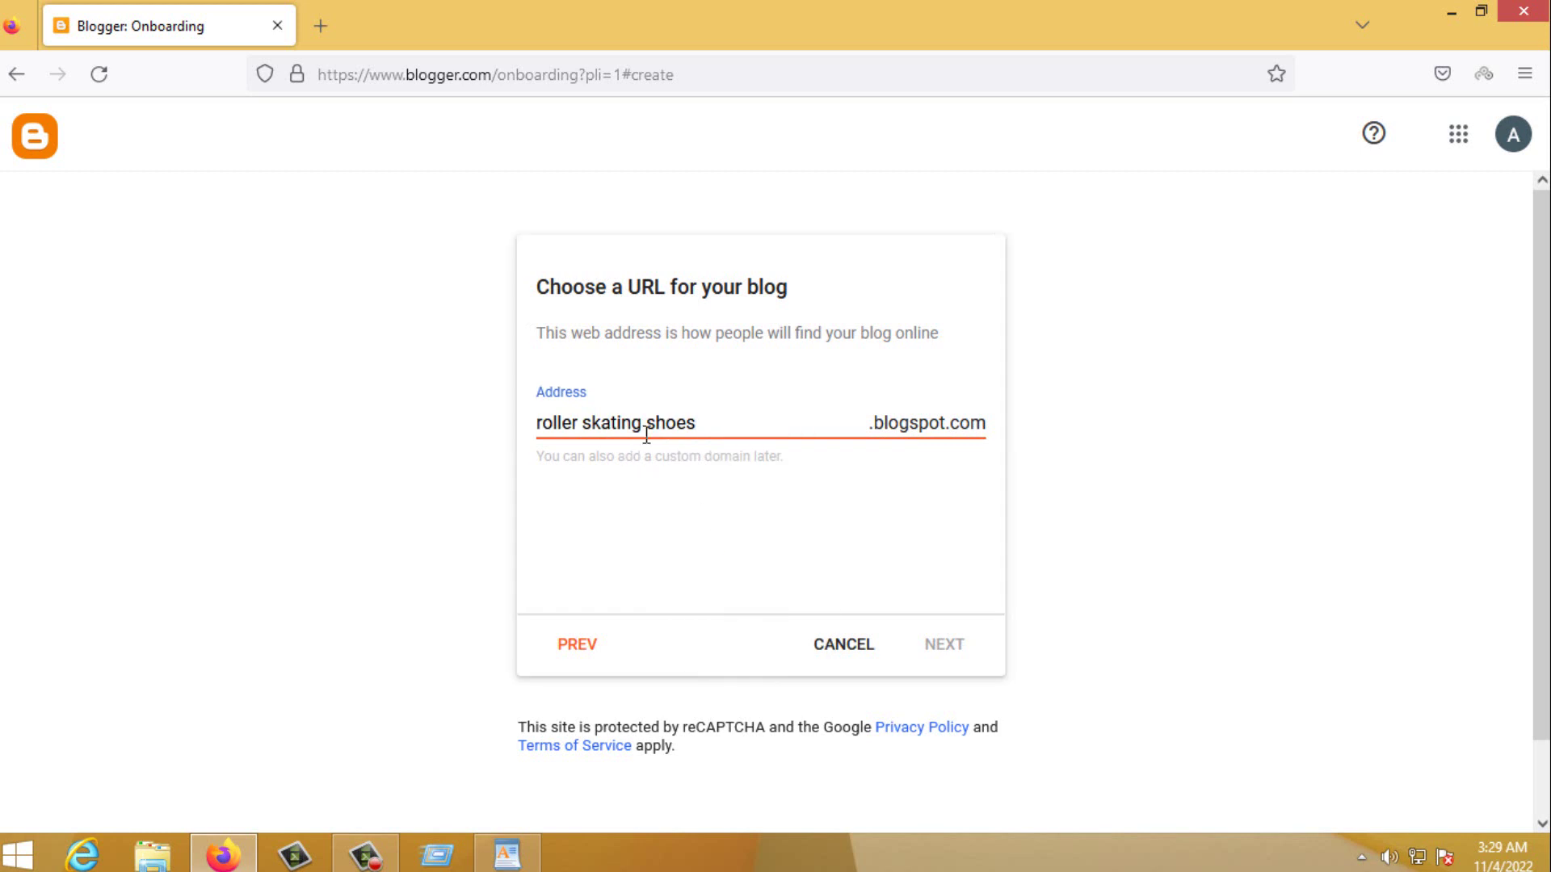
key(ctrl+Left)
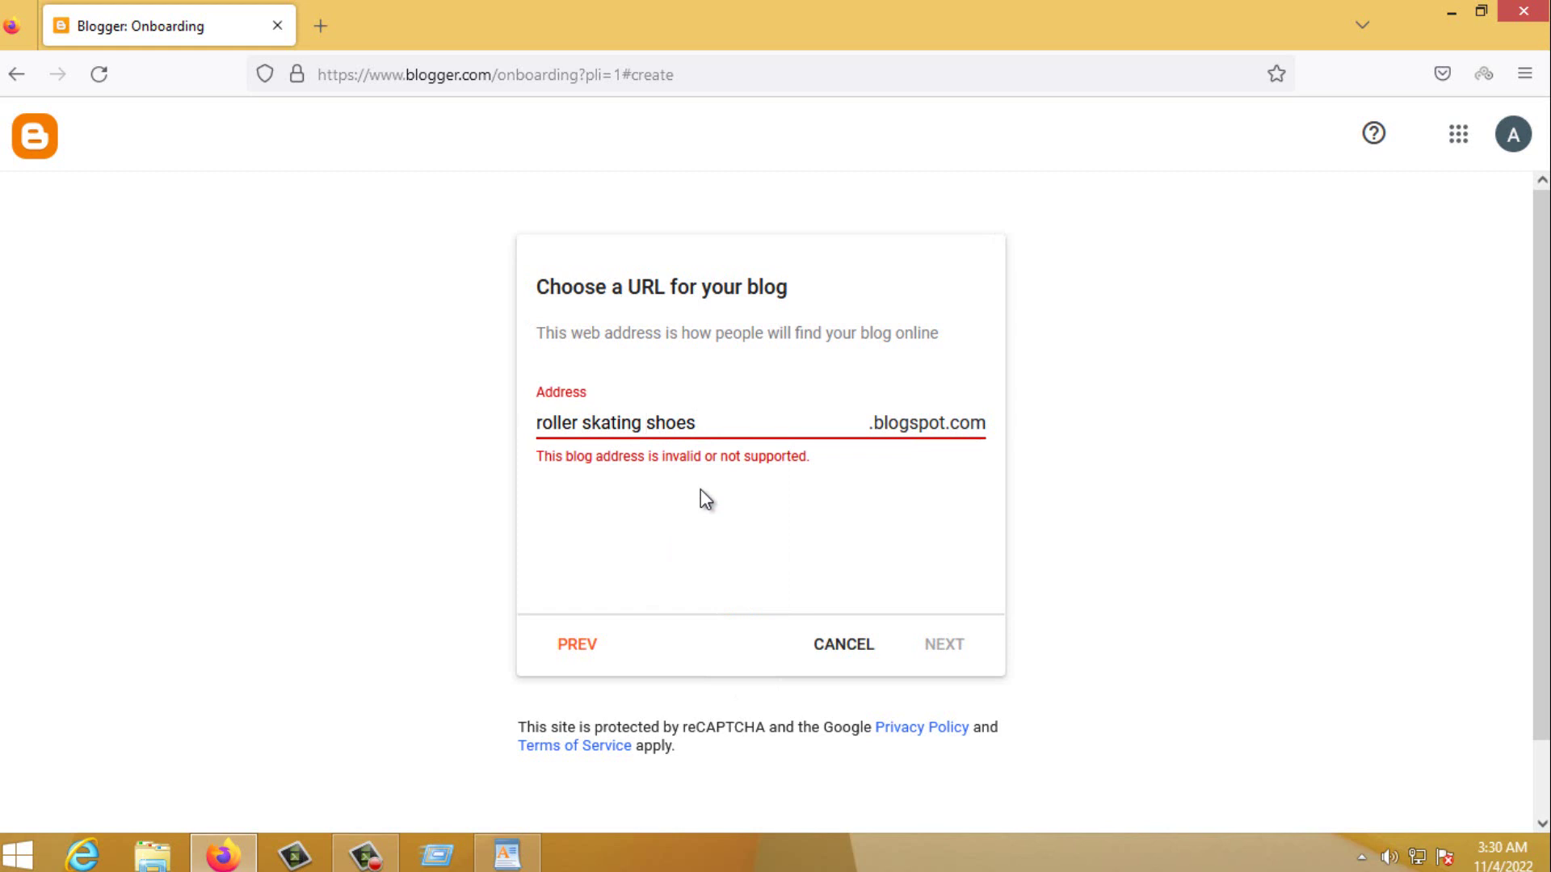
key(BackSpace)
key(Left)
key(Left)
key(Left)
key(BackSpace)
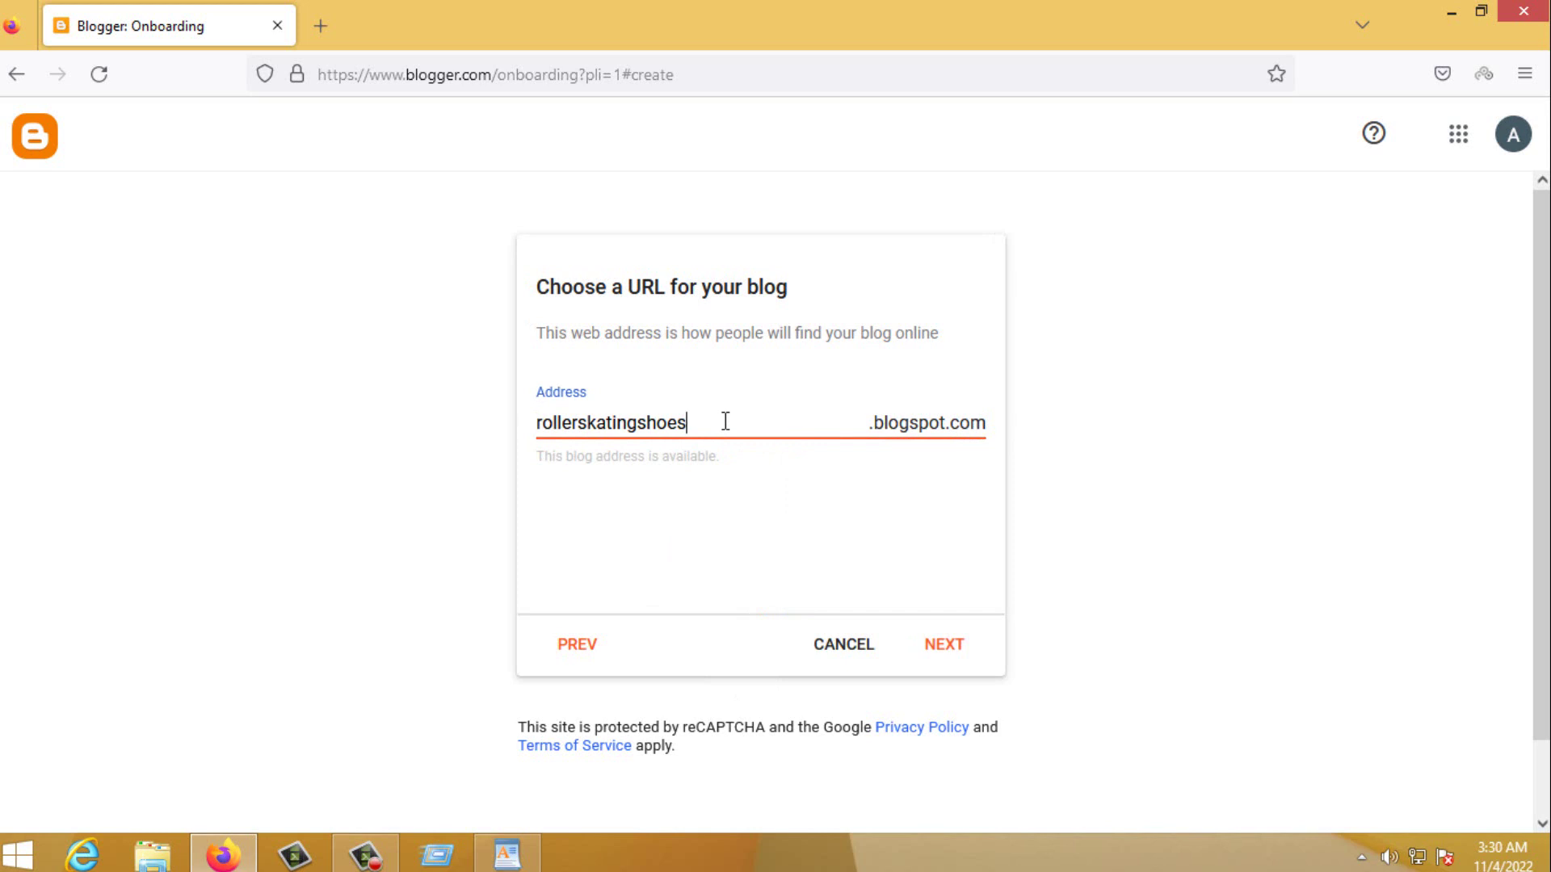
click(721, 477)
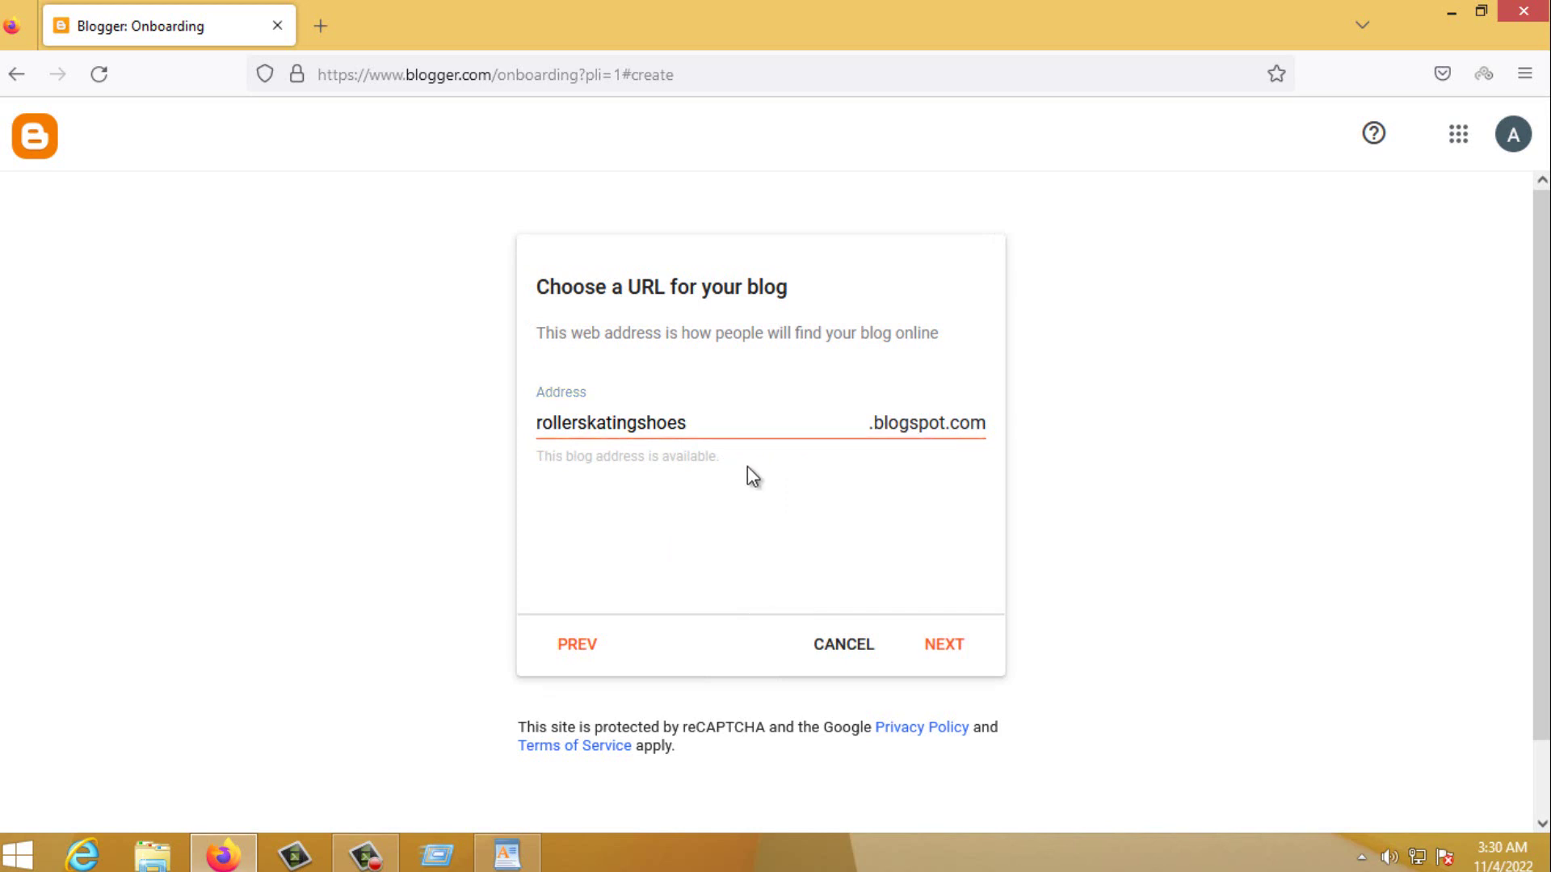
click(952, 646)
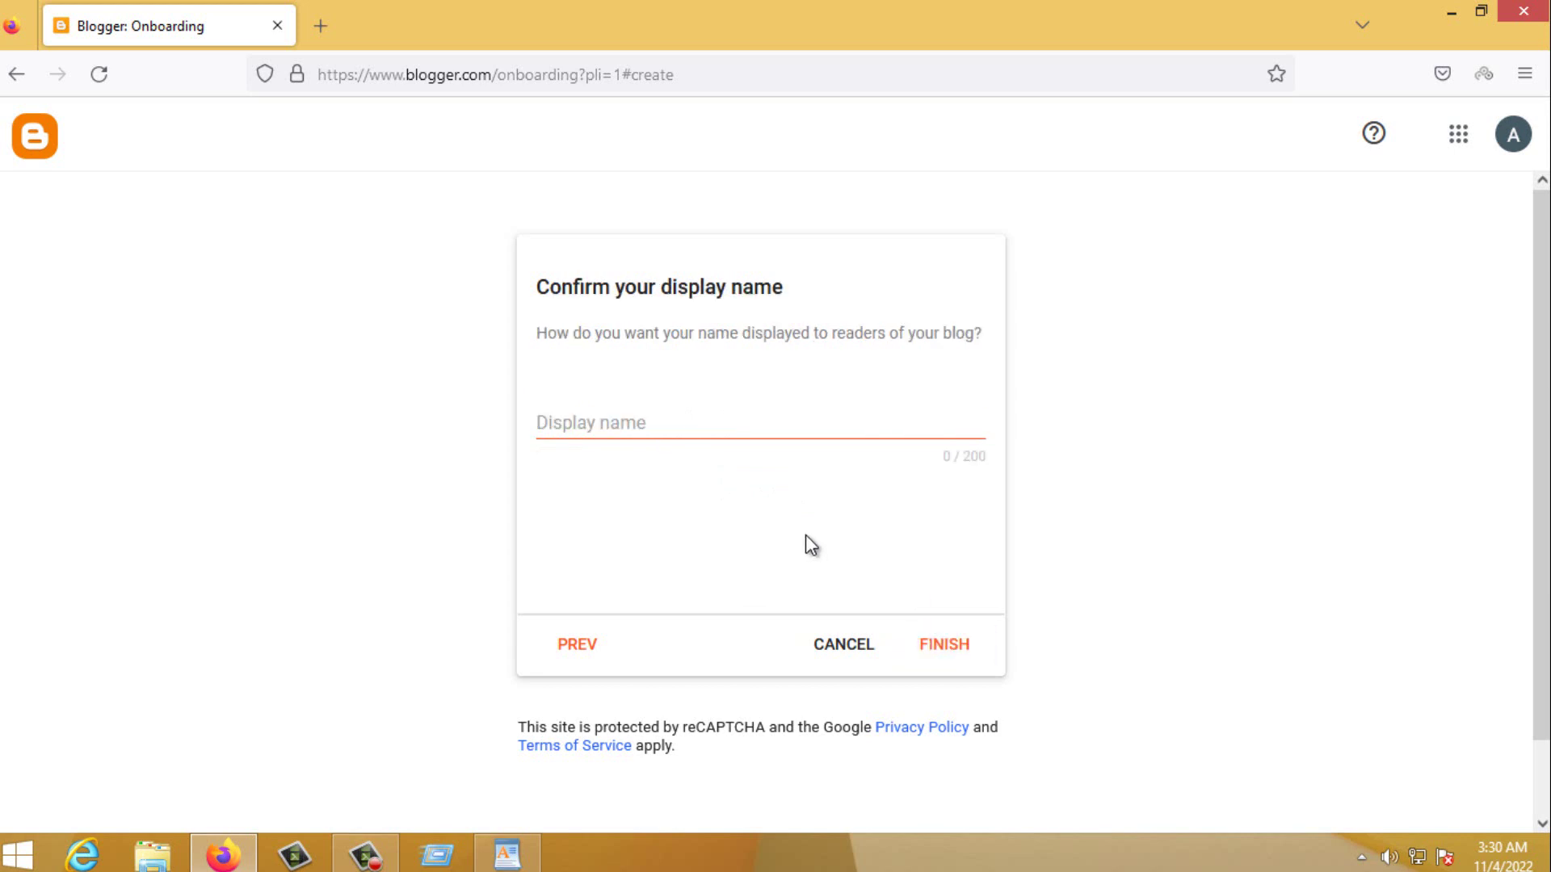
Enter "roller skating shoes" as the display name and finish creating the blog
click(957, 646)
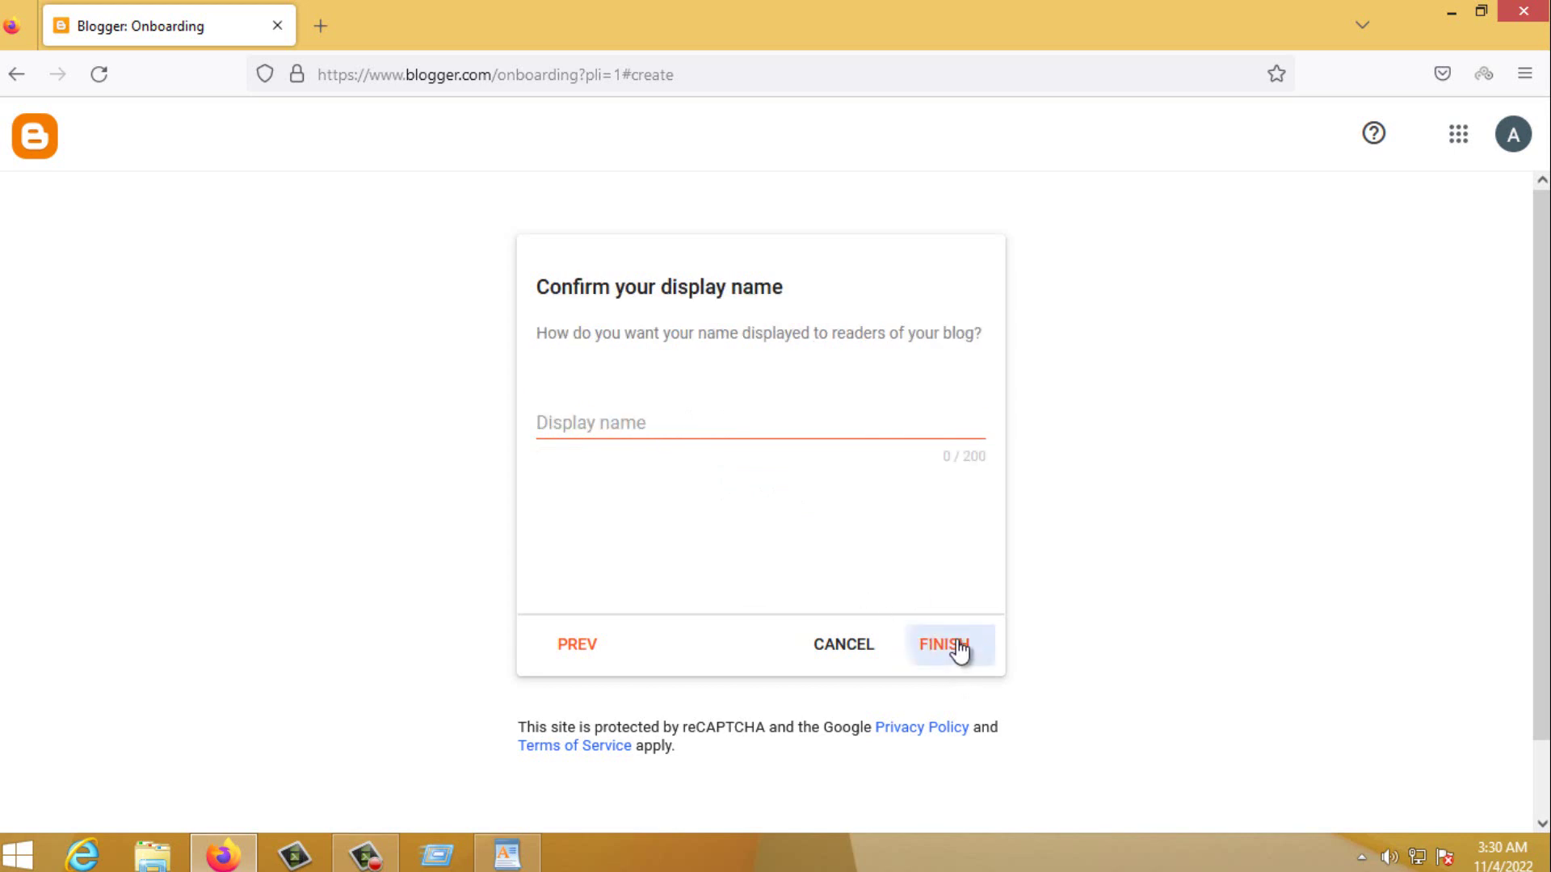
click(665, 421)
right_click(665, 423)
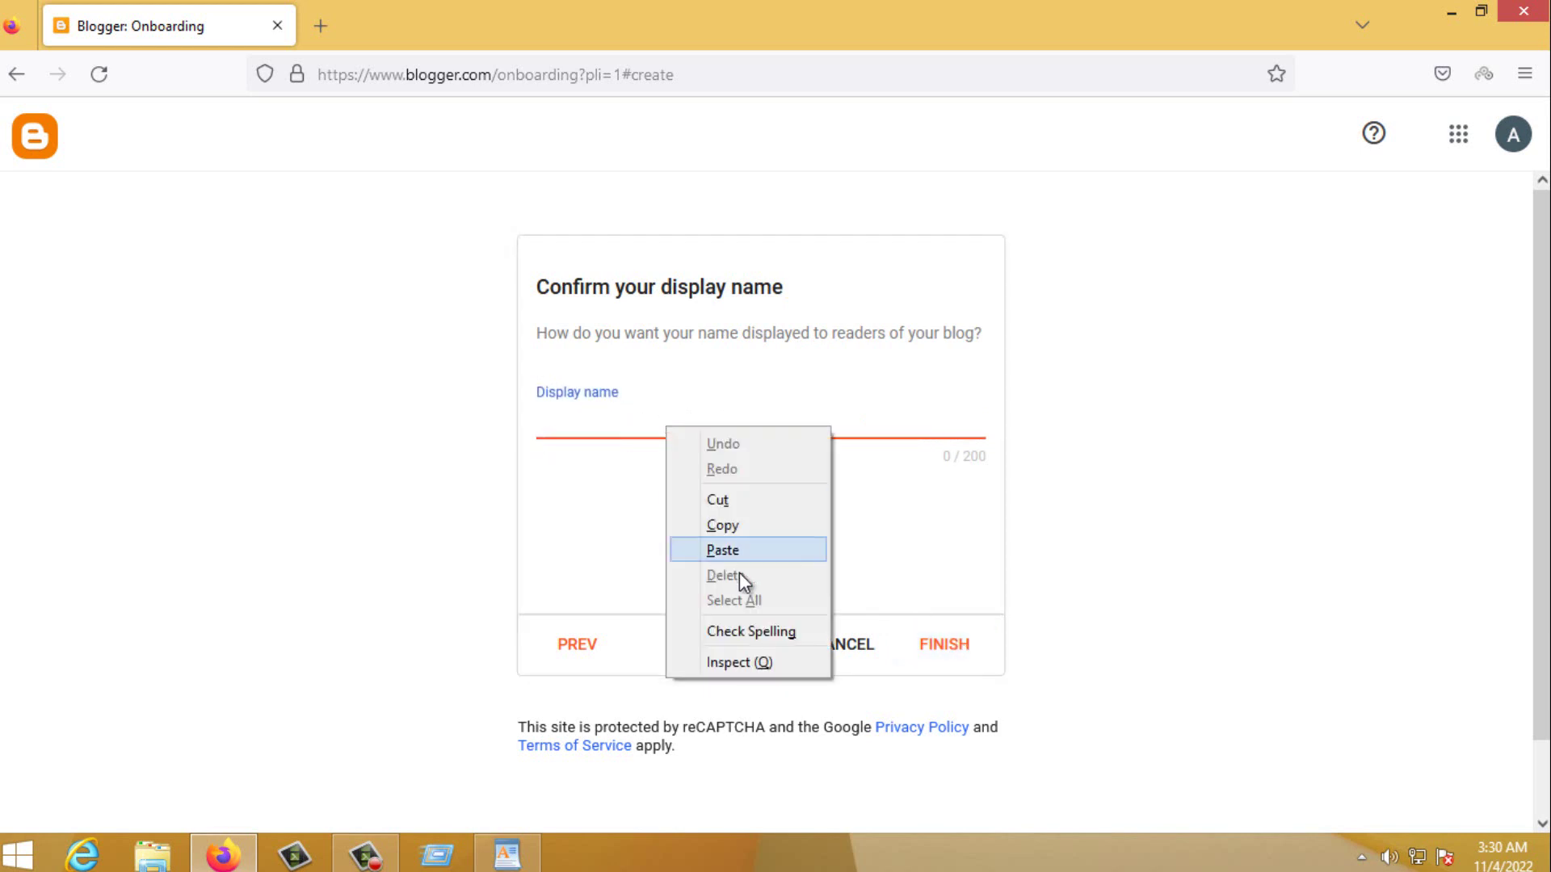
click(756, 549)
click(961, 651)
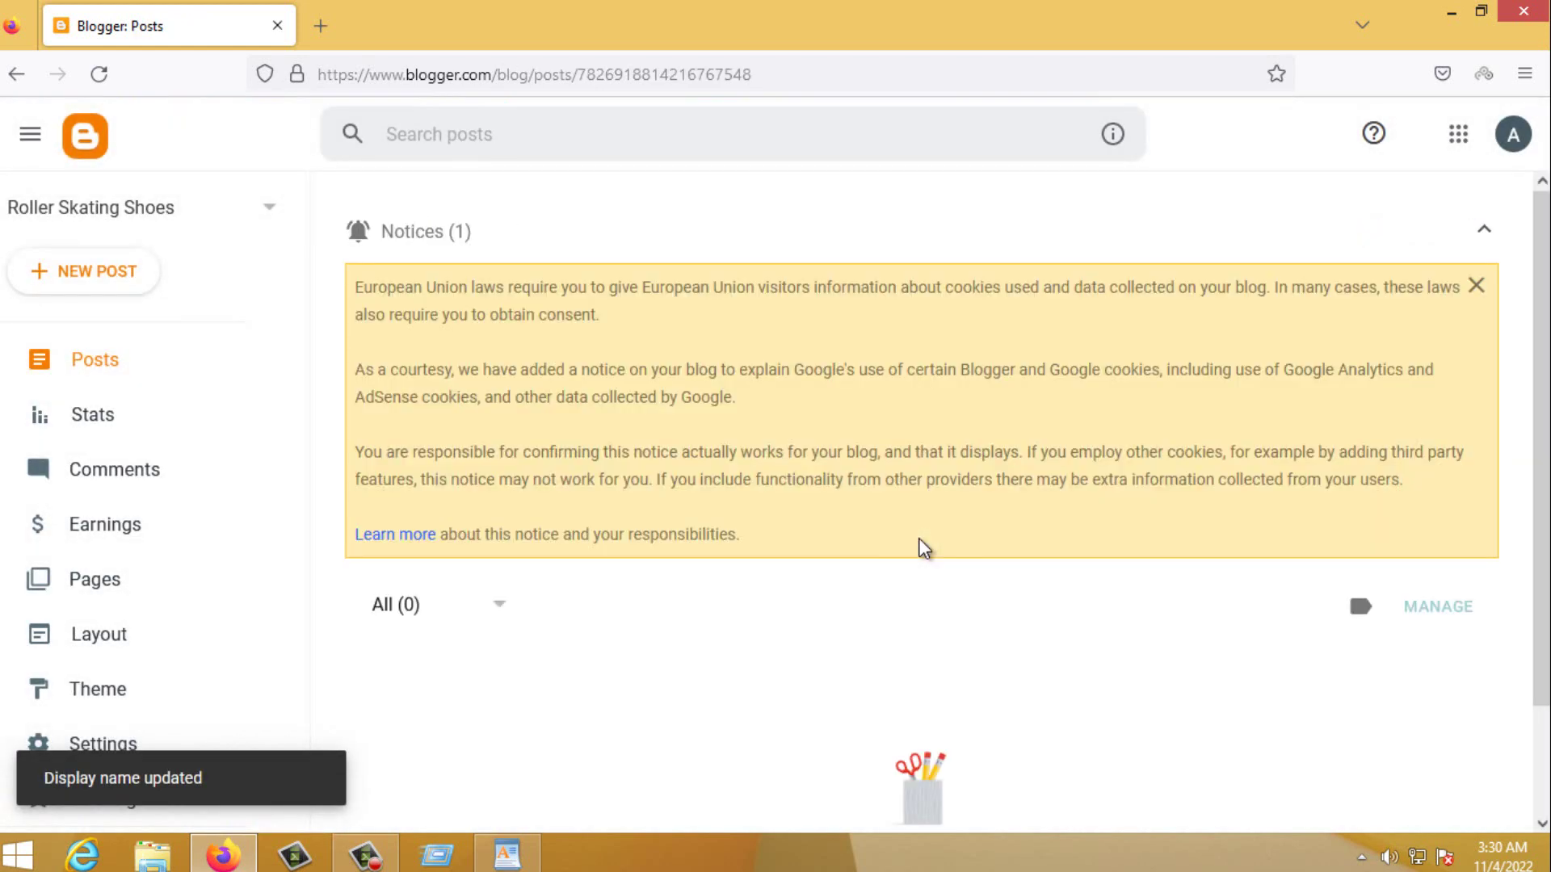
Dismiss the European Union cookie notice and choose Roller Skating Shoes from the blog list
click(1478, 288)
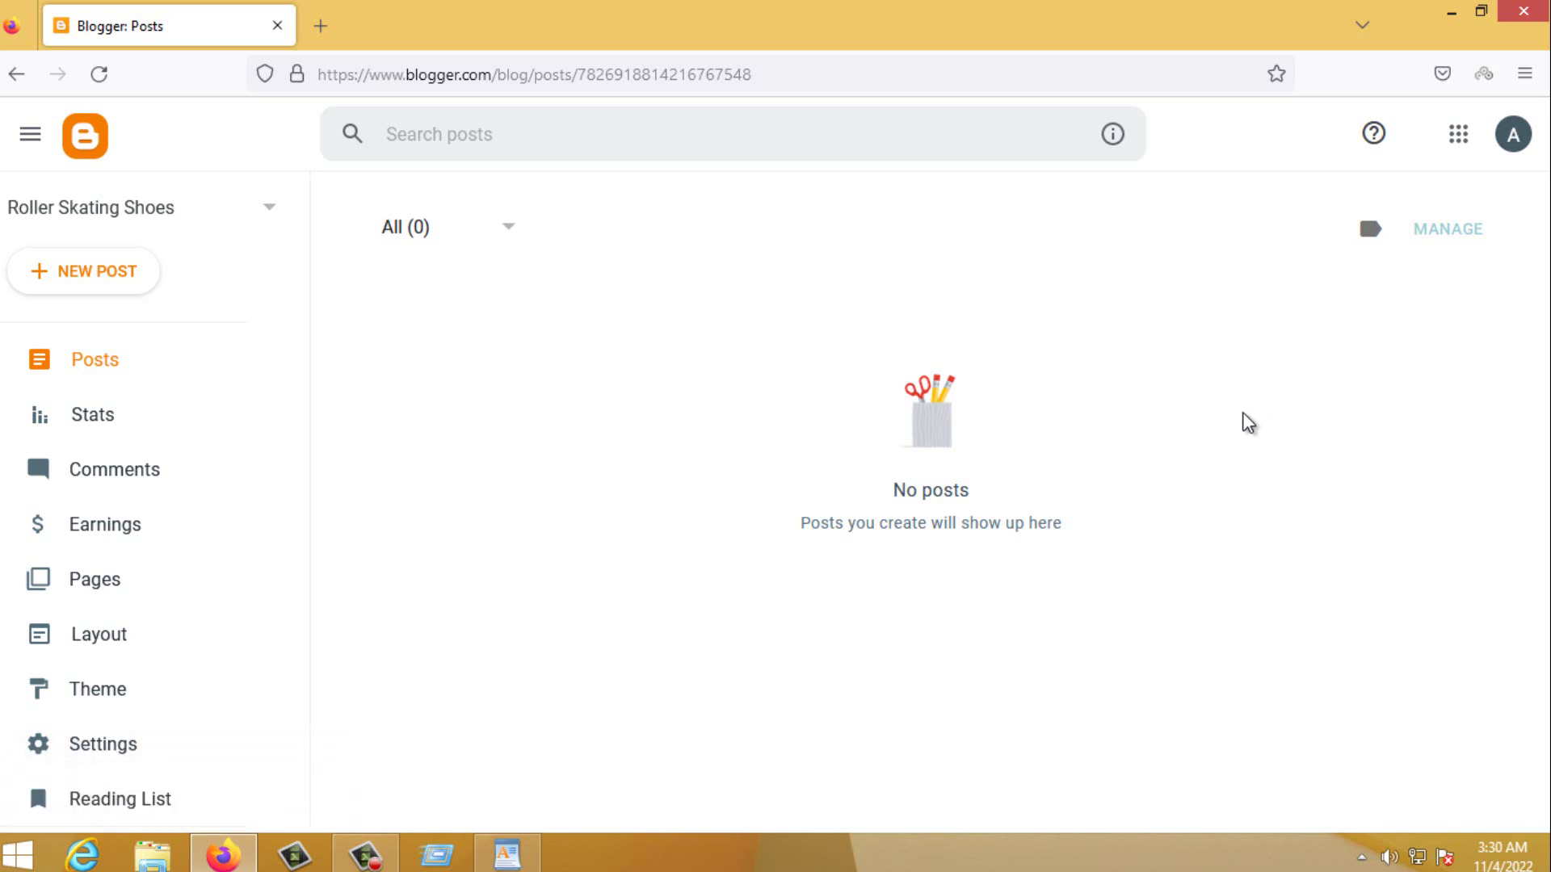
click(85, 214)
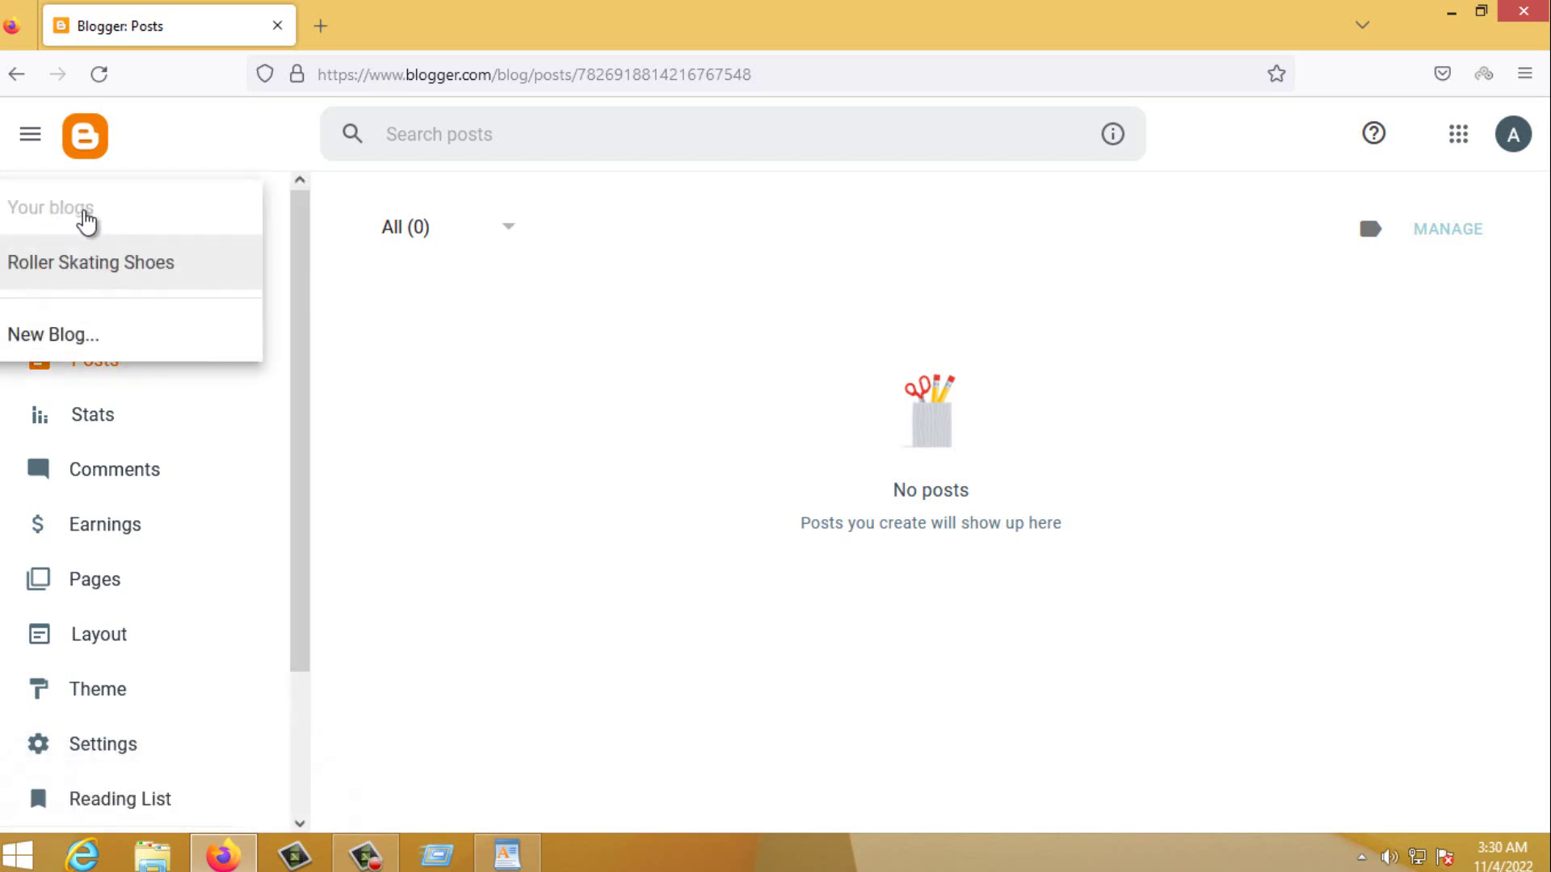
click(105, 265)
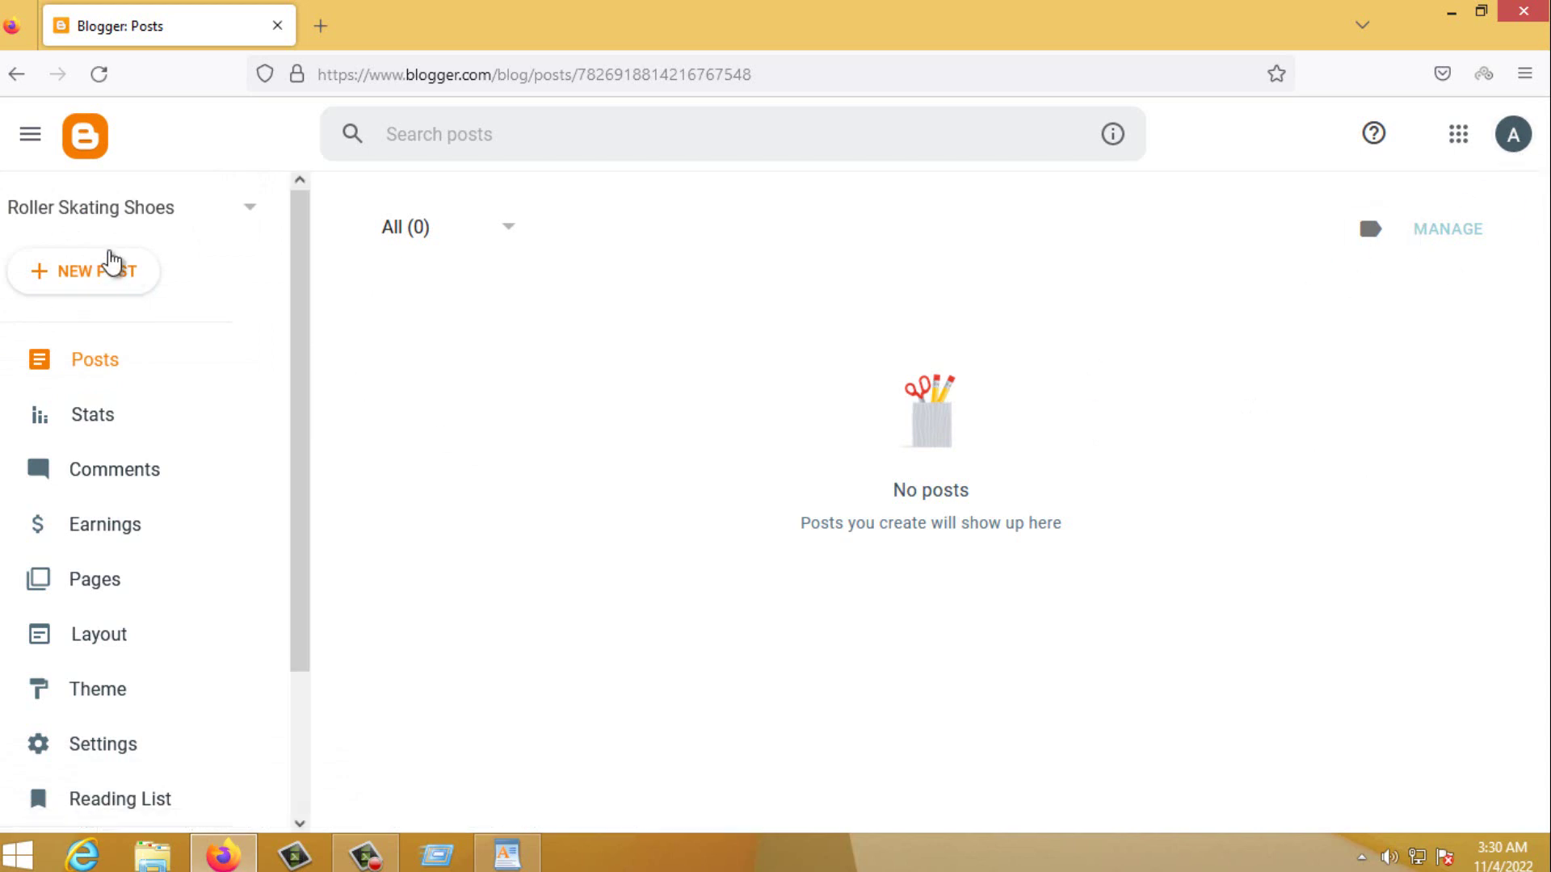
View the live Roller Skating Shoes blog and examine its page title and web address
scroll(161, 601, down, 2)
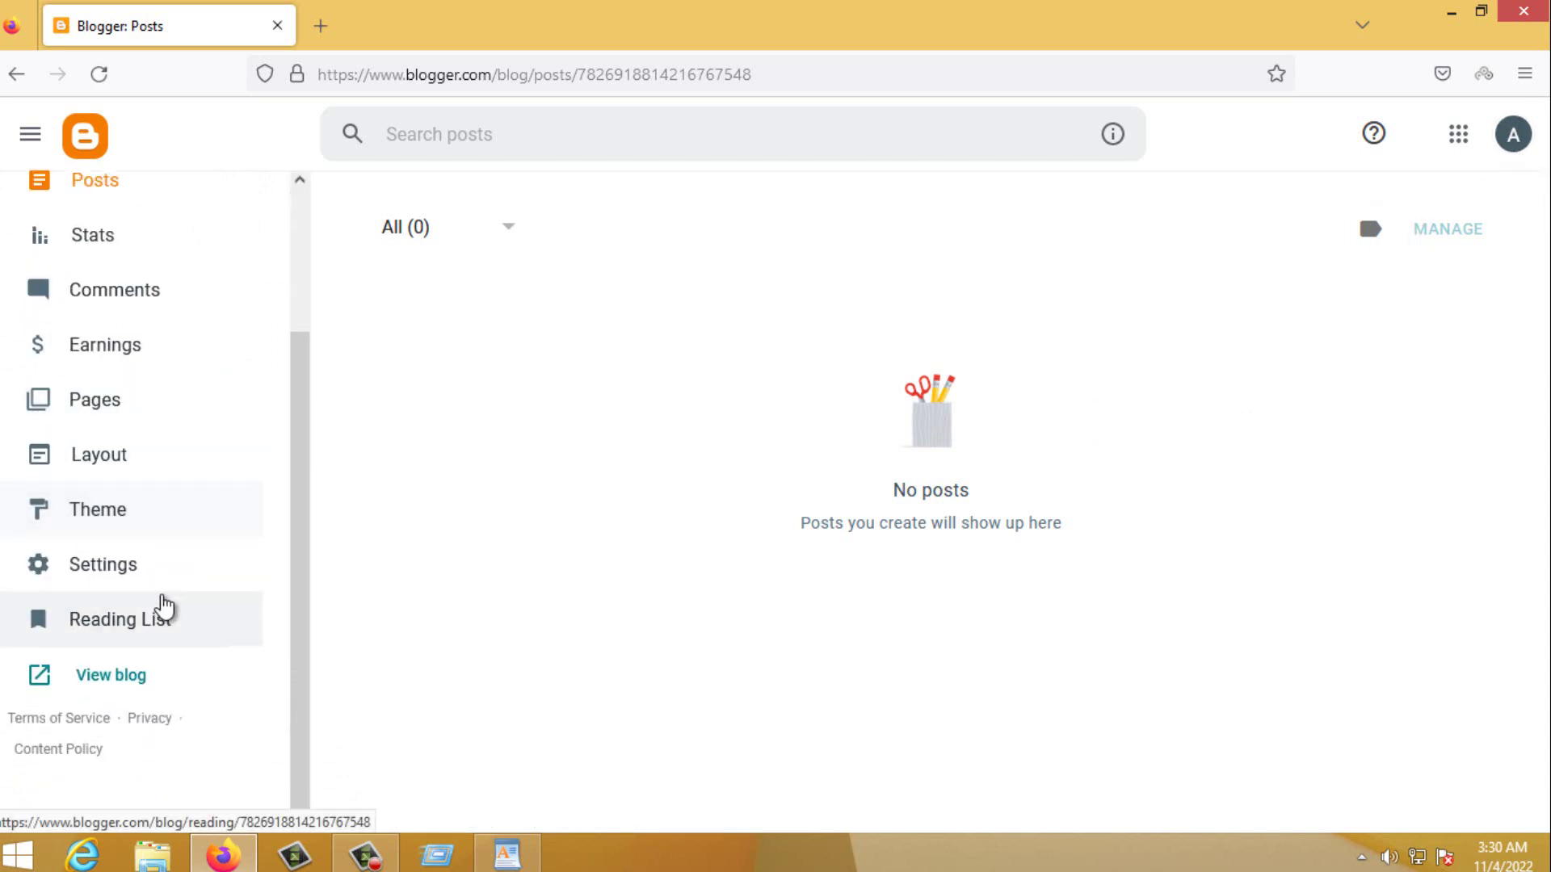
scroll(162, 606, up, 2)
scroll(174, 573, down, 2)
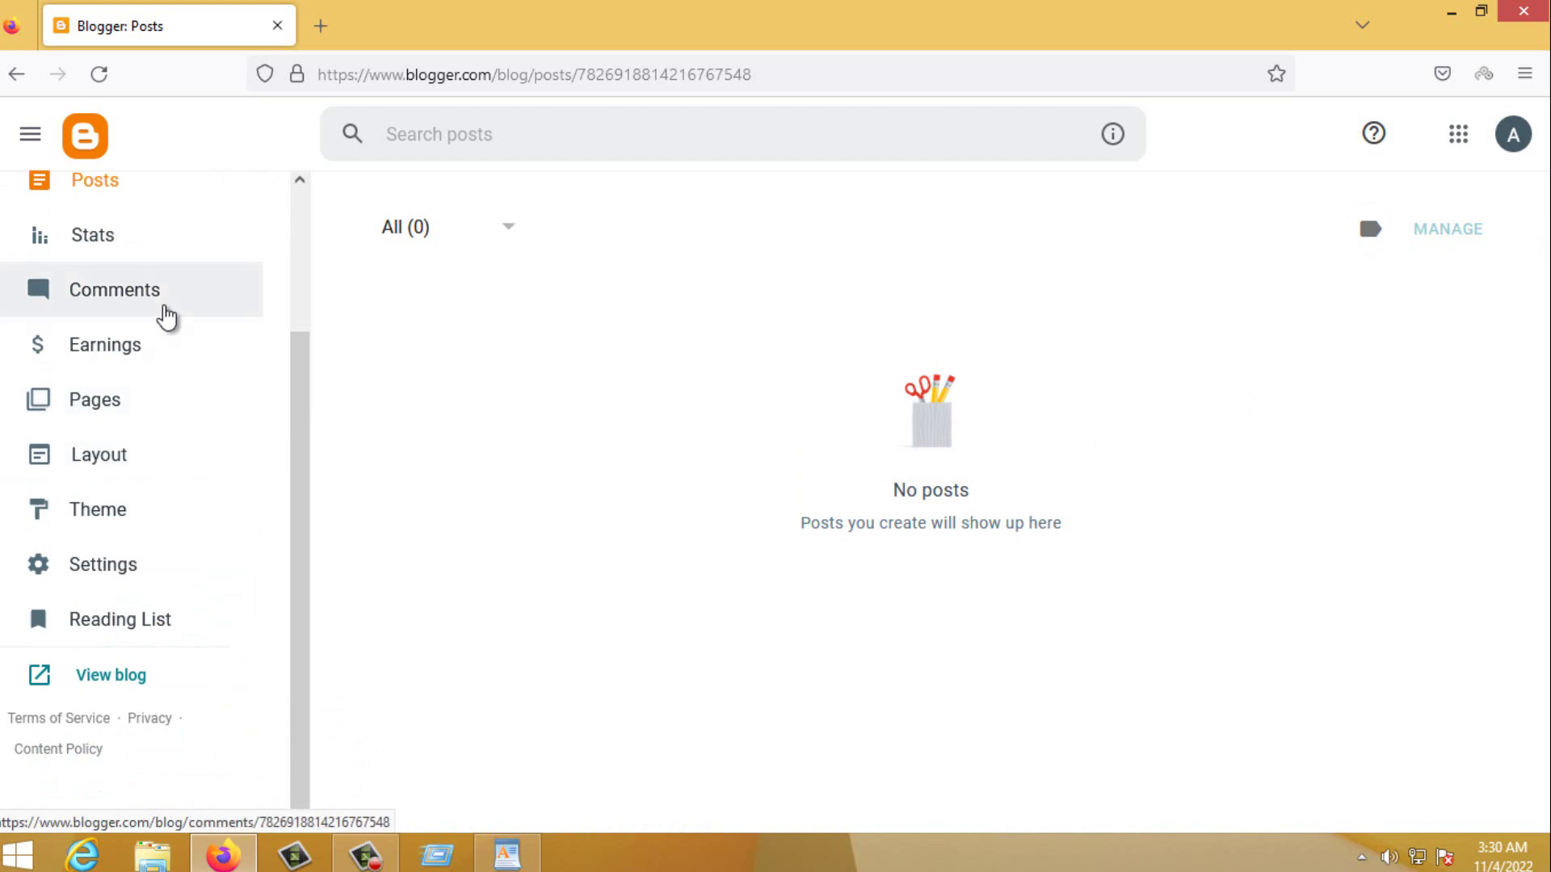
click(144, 679)
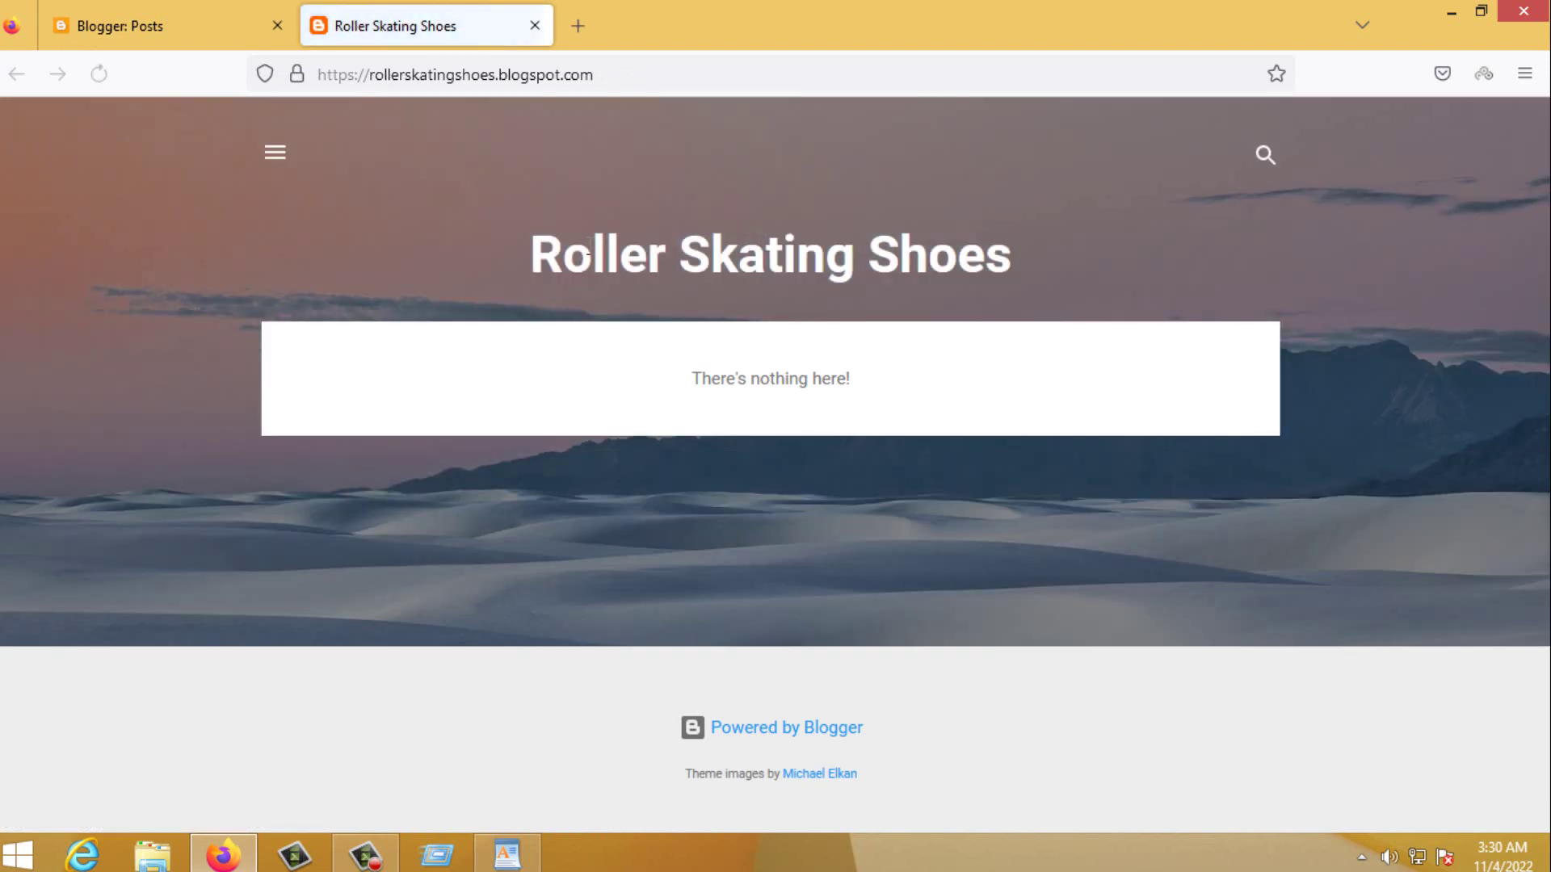
drag(532, 253, 1022, 257)
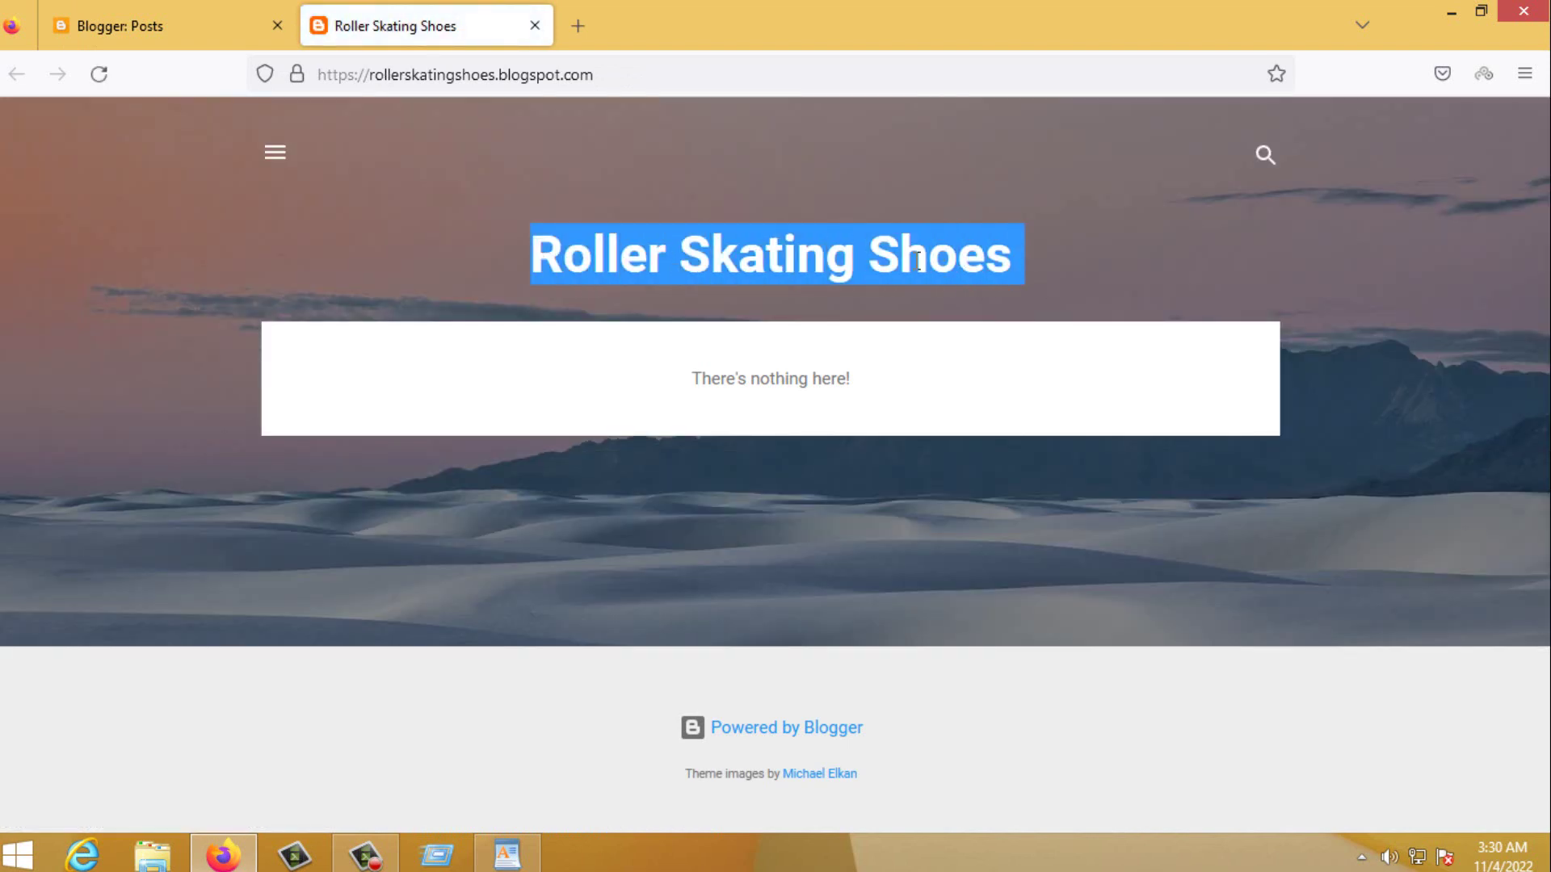
click(942, 259)
drag(736, 255, 943, 258)
click(942, 258)
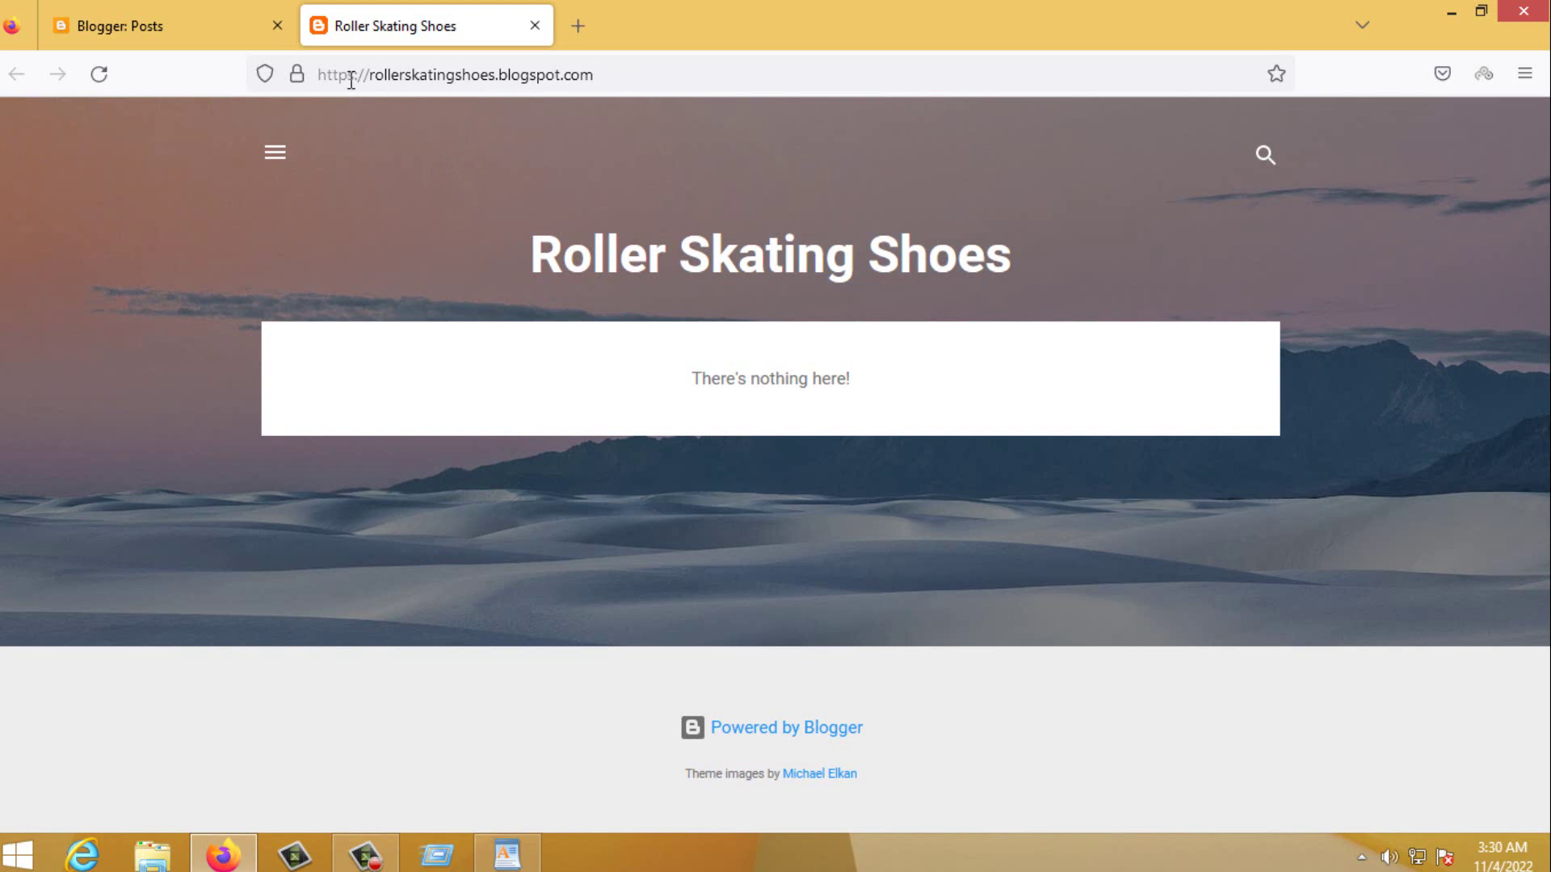
click(560, 74)
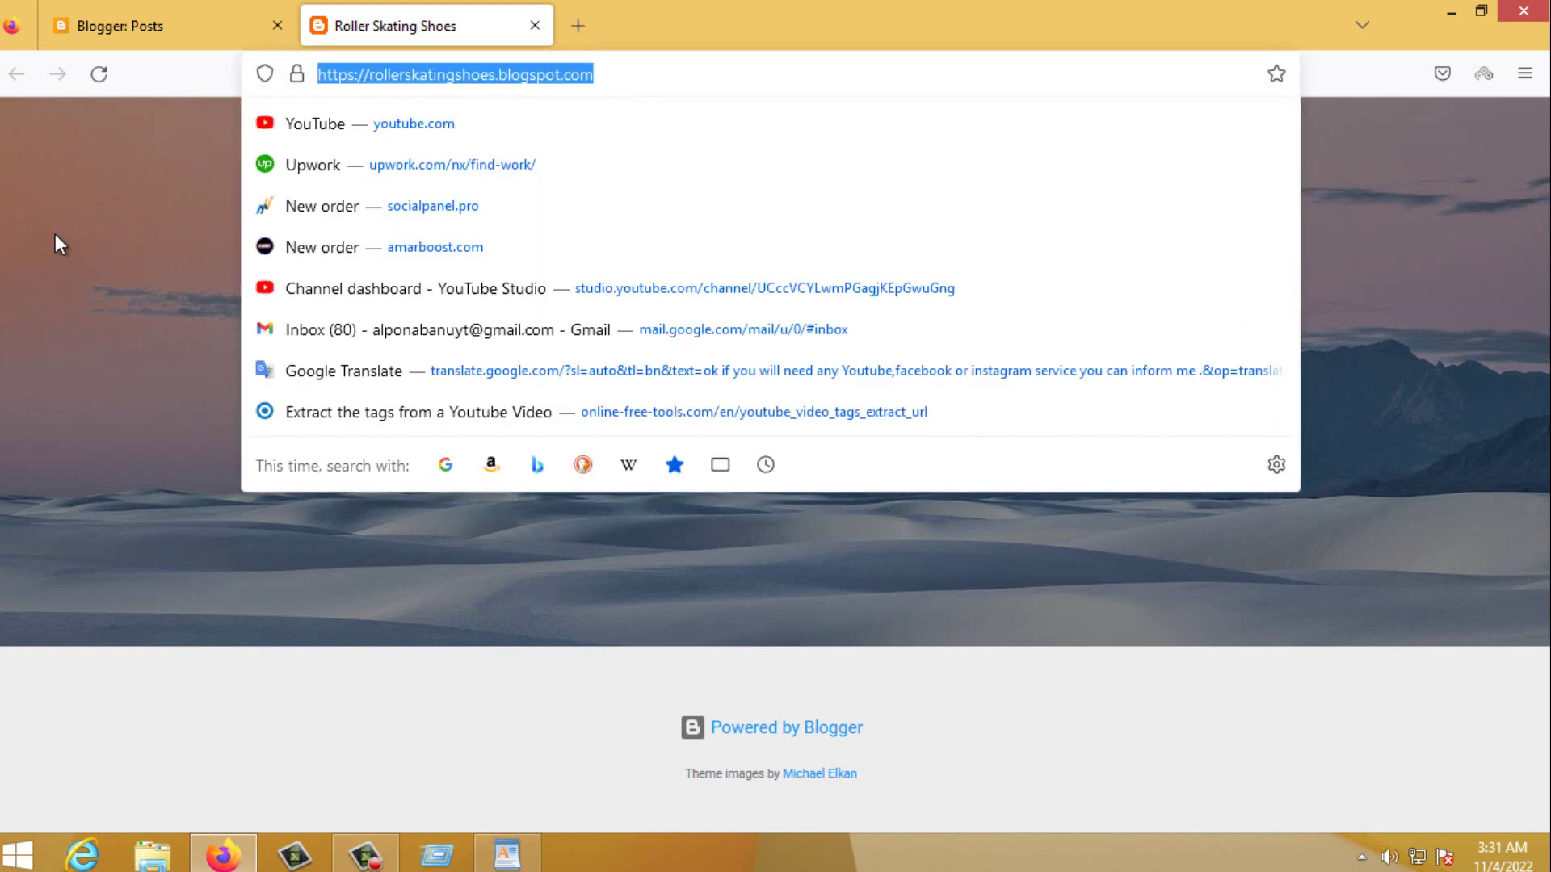
click(162, 201)
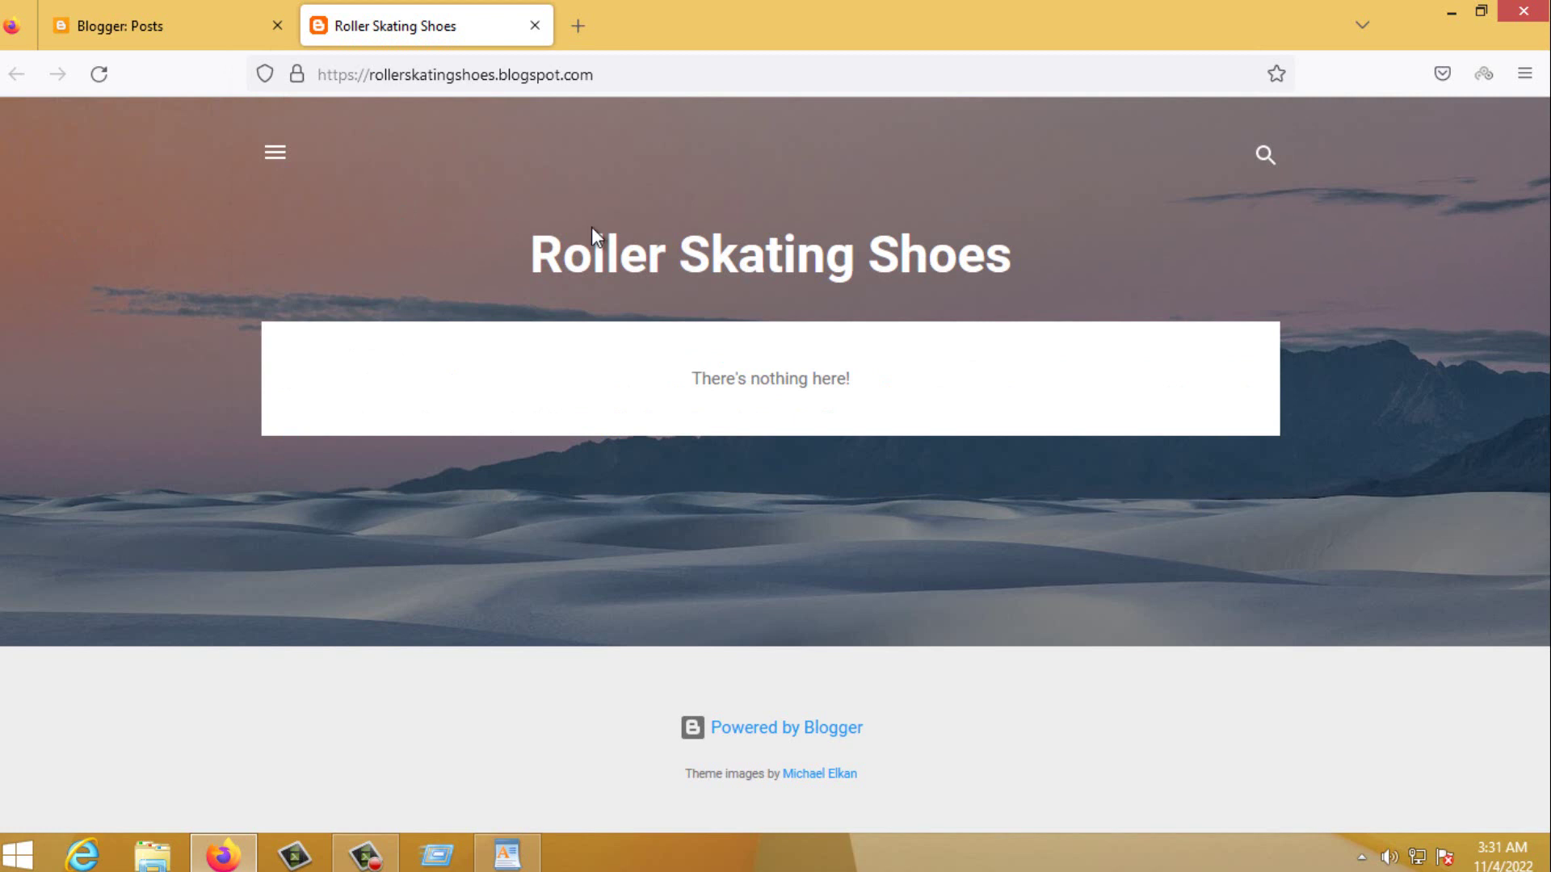
triple_click(767, 256)
click(1112, 277)
Return to the Blogger dashboard and start a new post, placing the cursor in its body
click(210, 11)
click(374, 12)
click(174, 10)
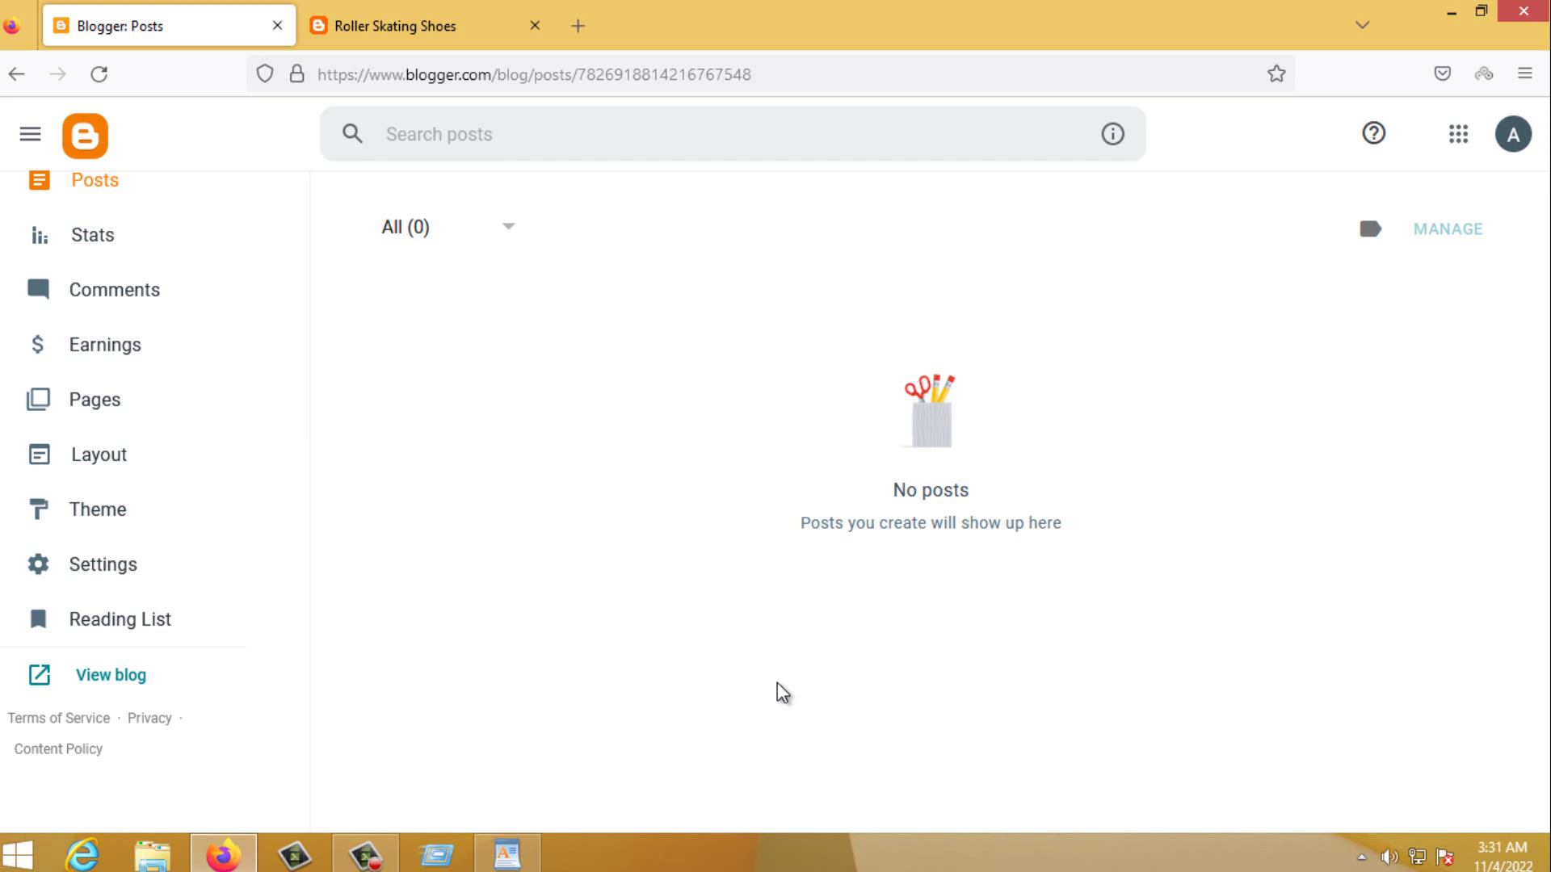
scroll(139, 368, up, 3)
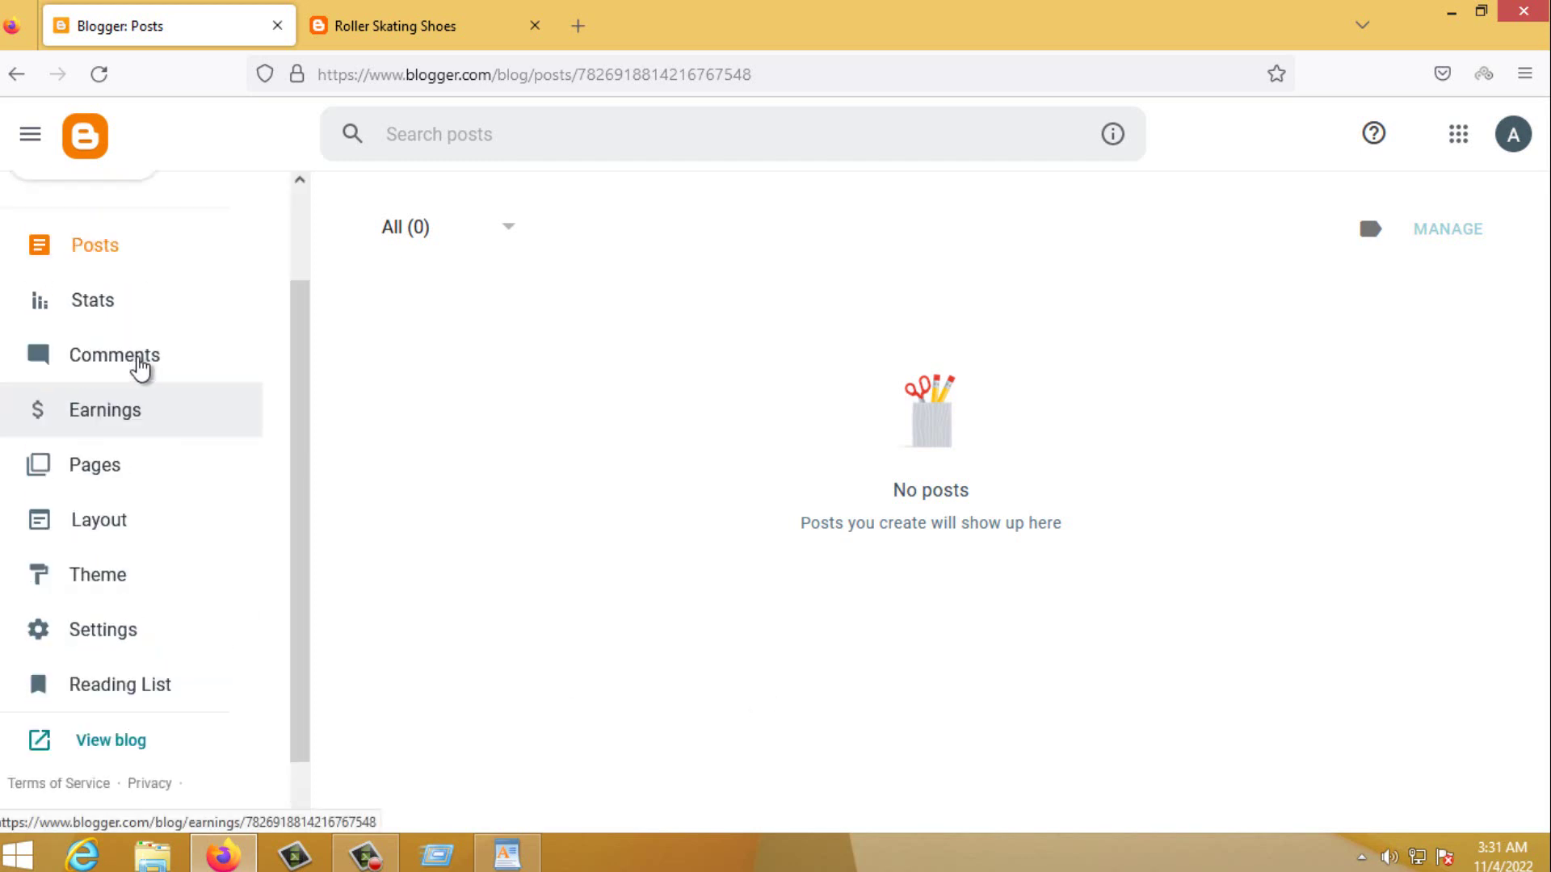
click(129, 280)
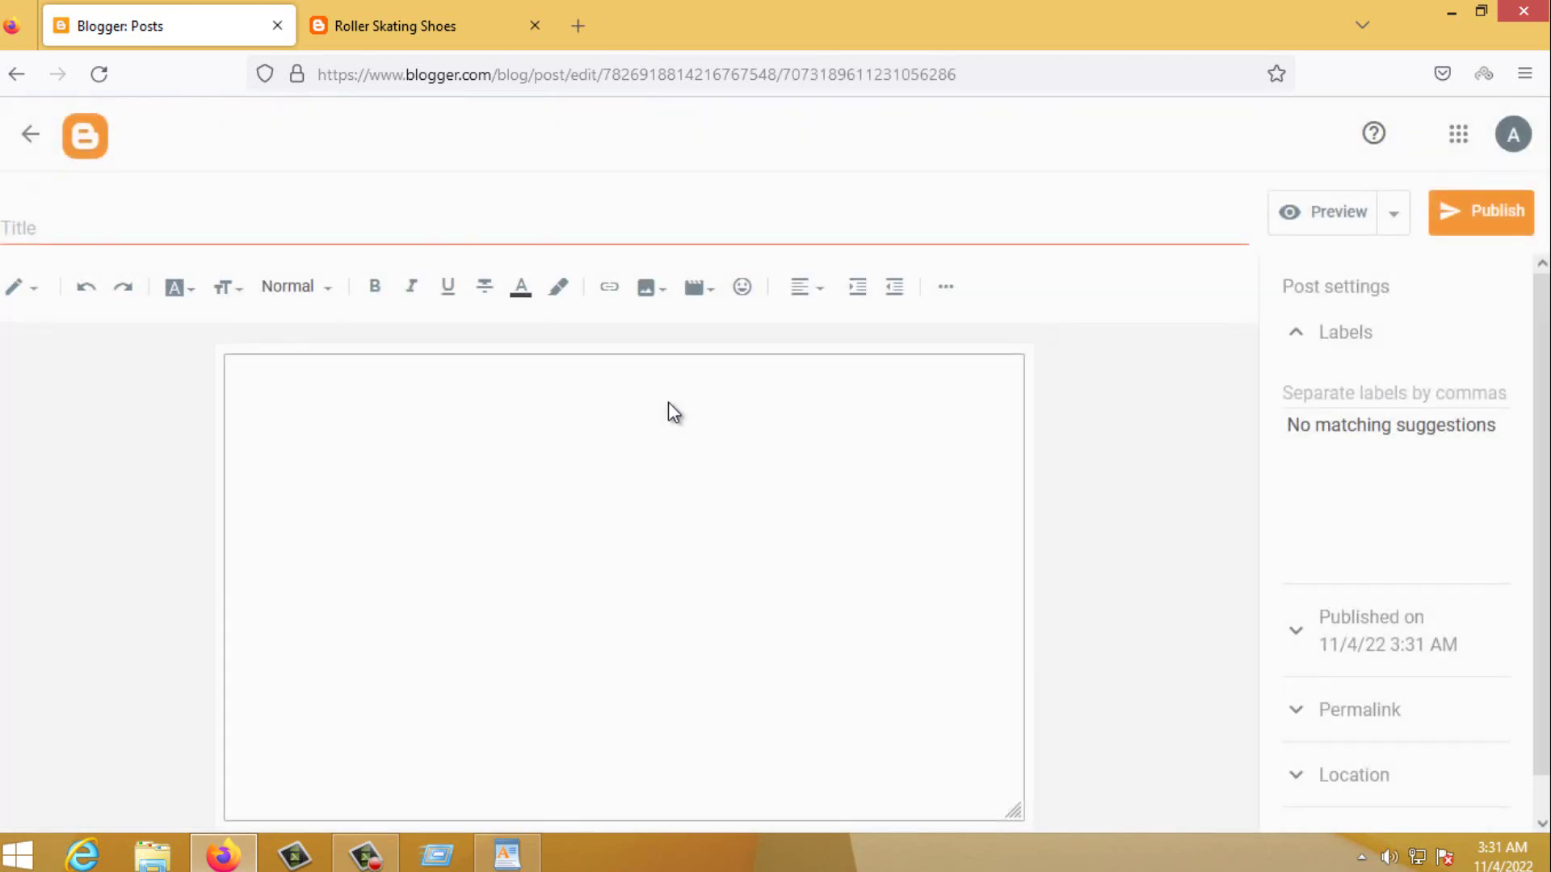
click(468, 484)
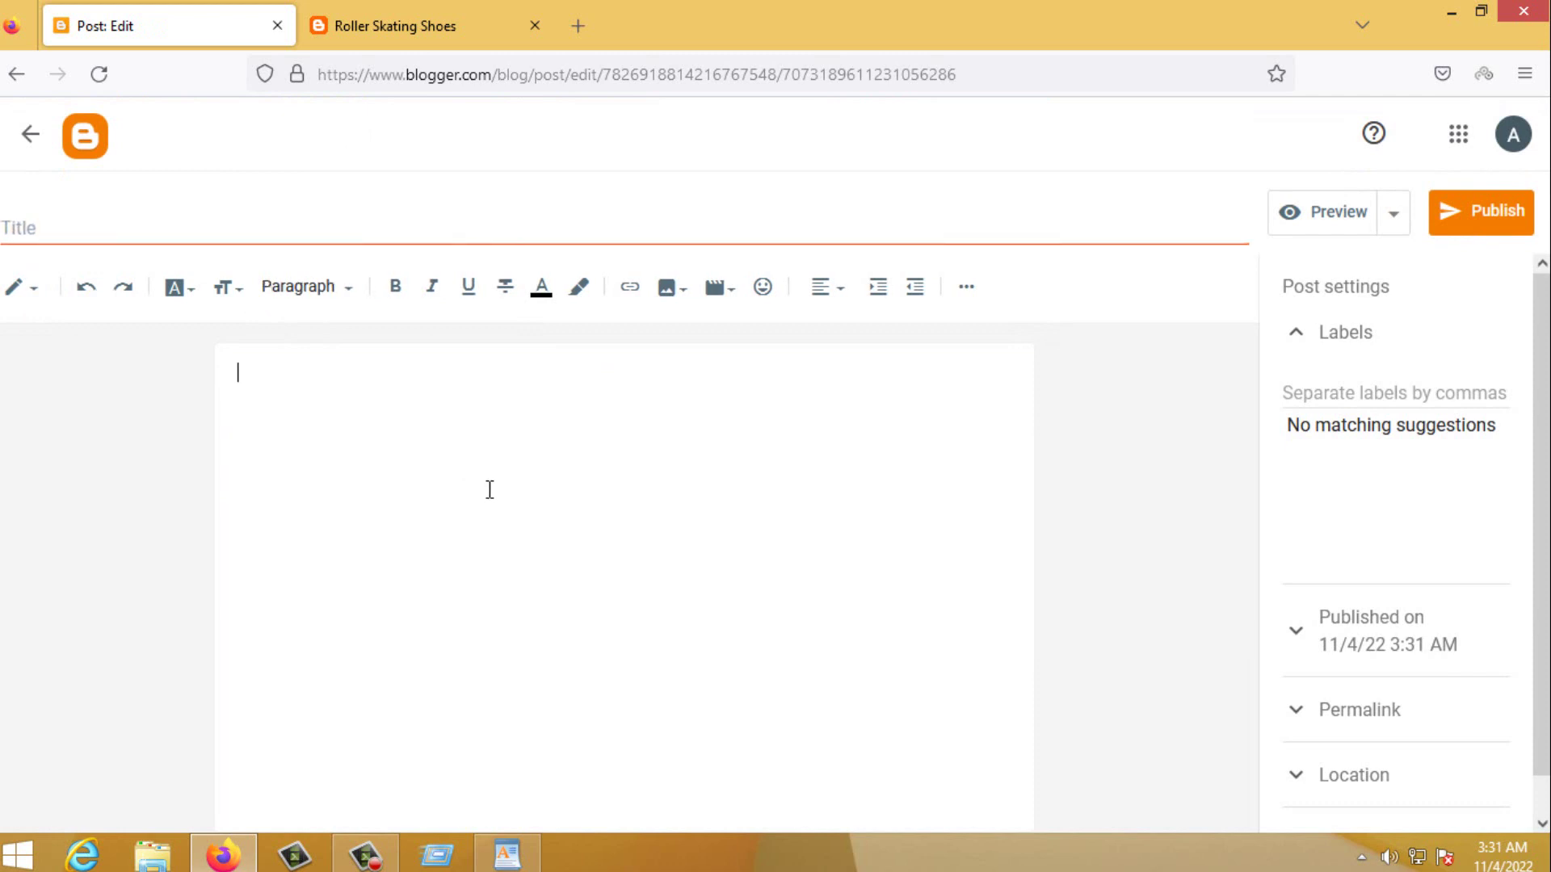
Leave the post editor and discard the untitled draft post
click(27, 137)
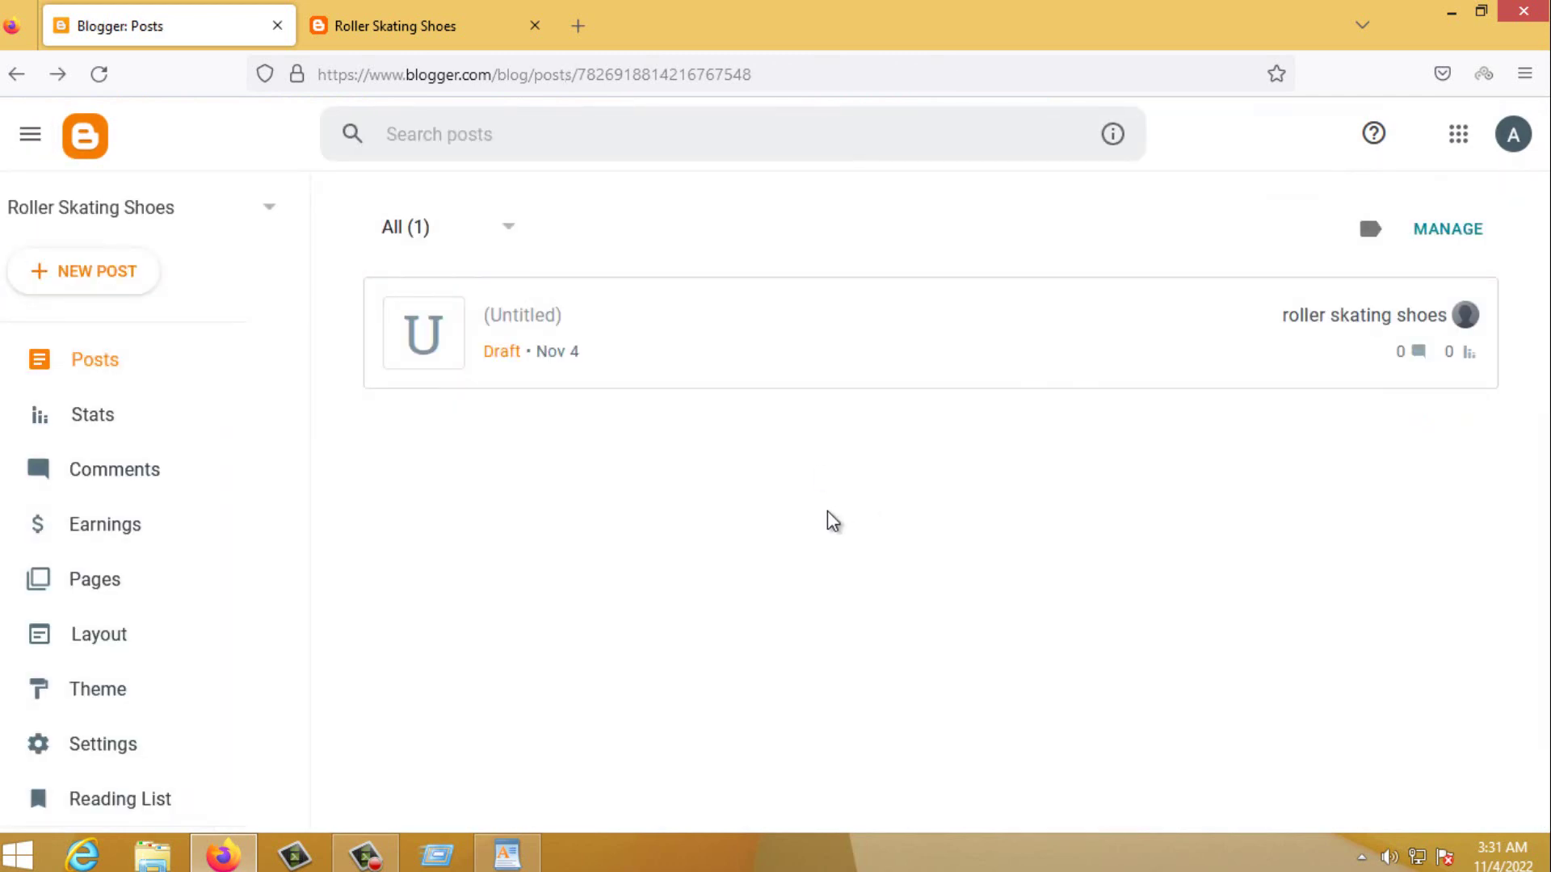
click(1369, 317)
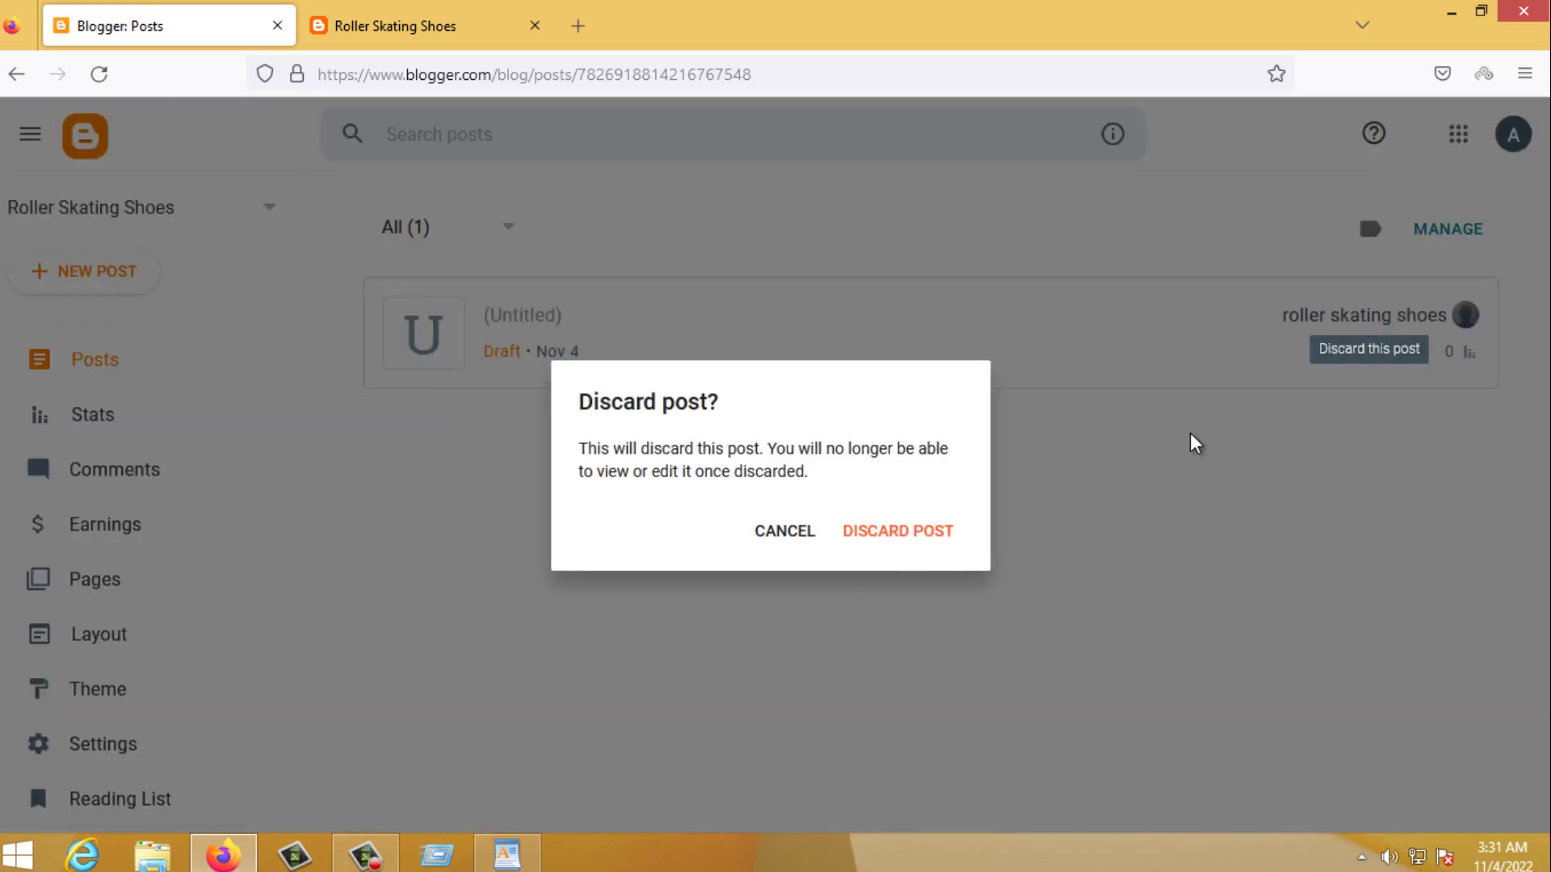
click(885, 536)
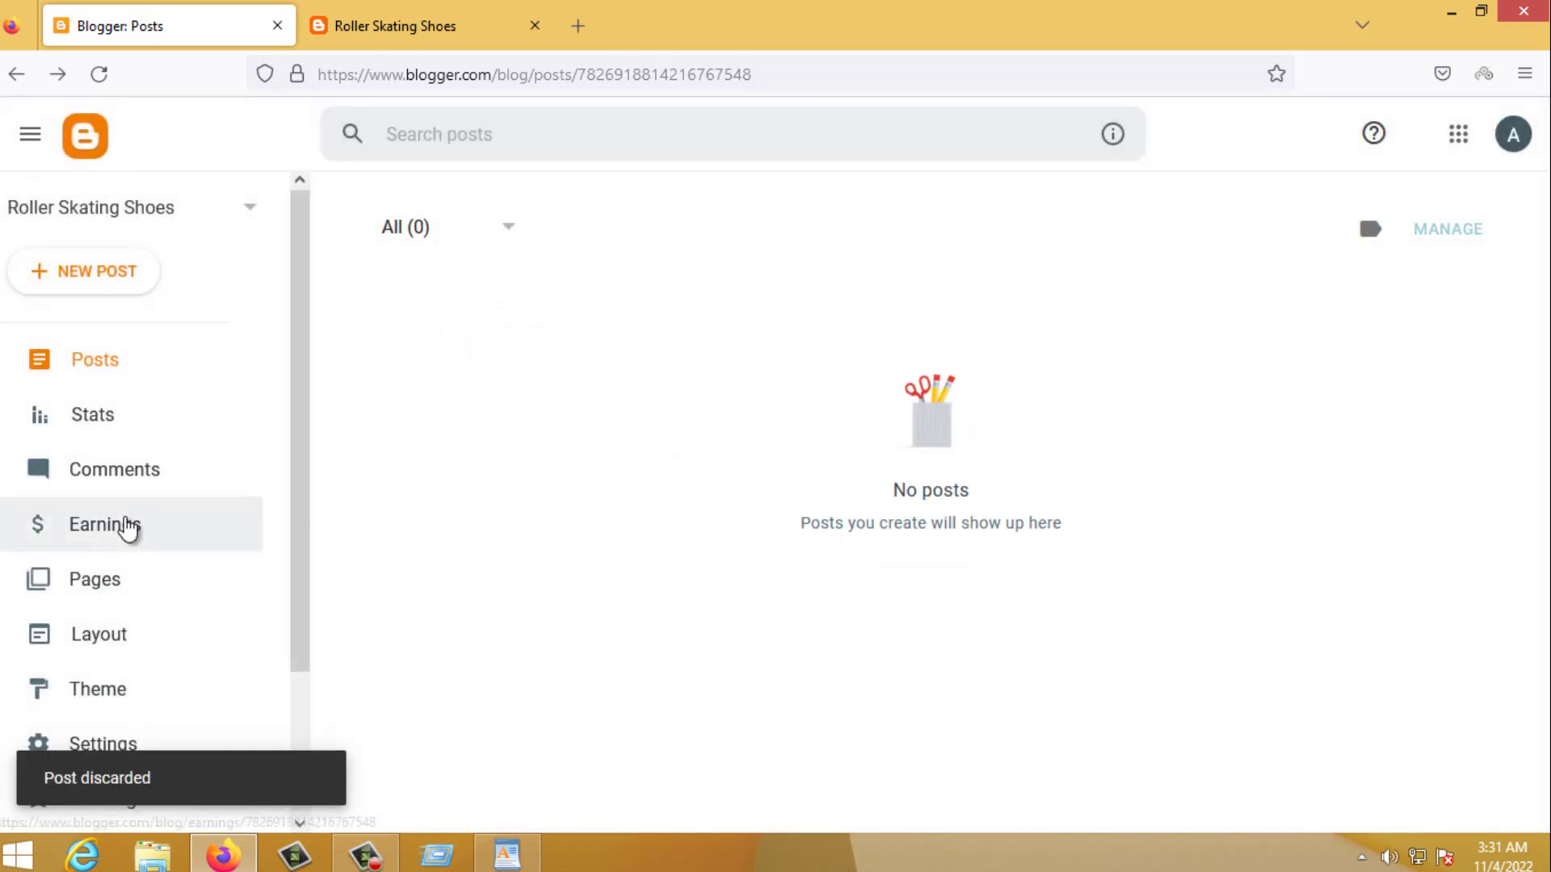
Open the blog's layout and examine its sidebar, search, header, page list and ads sections against the live blog
scroll(129, 529, down, 3)
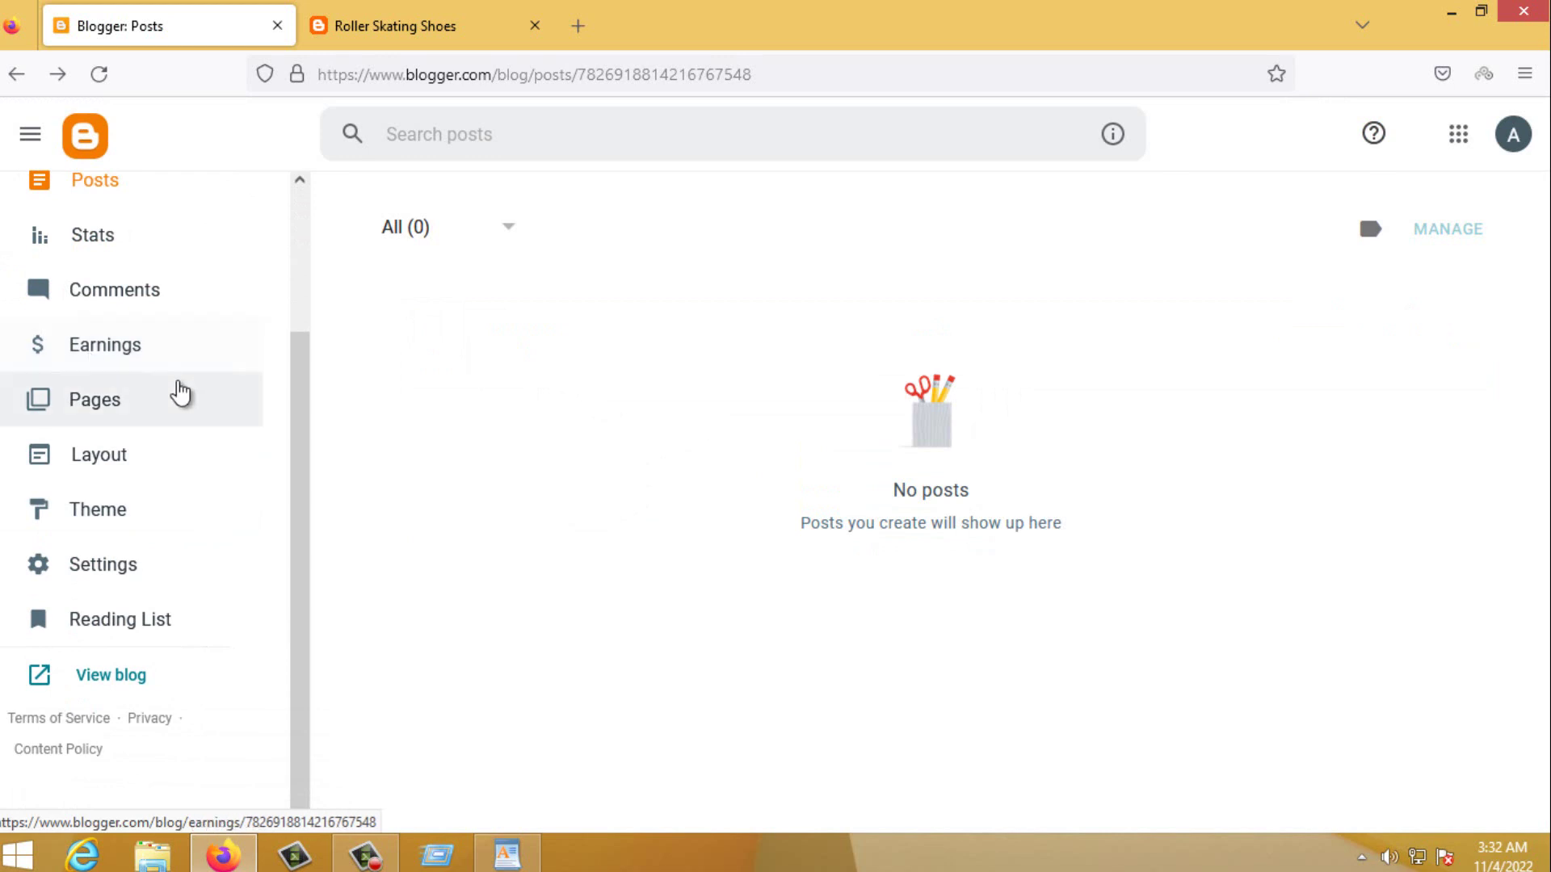
click(166, 457)
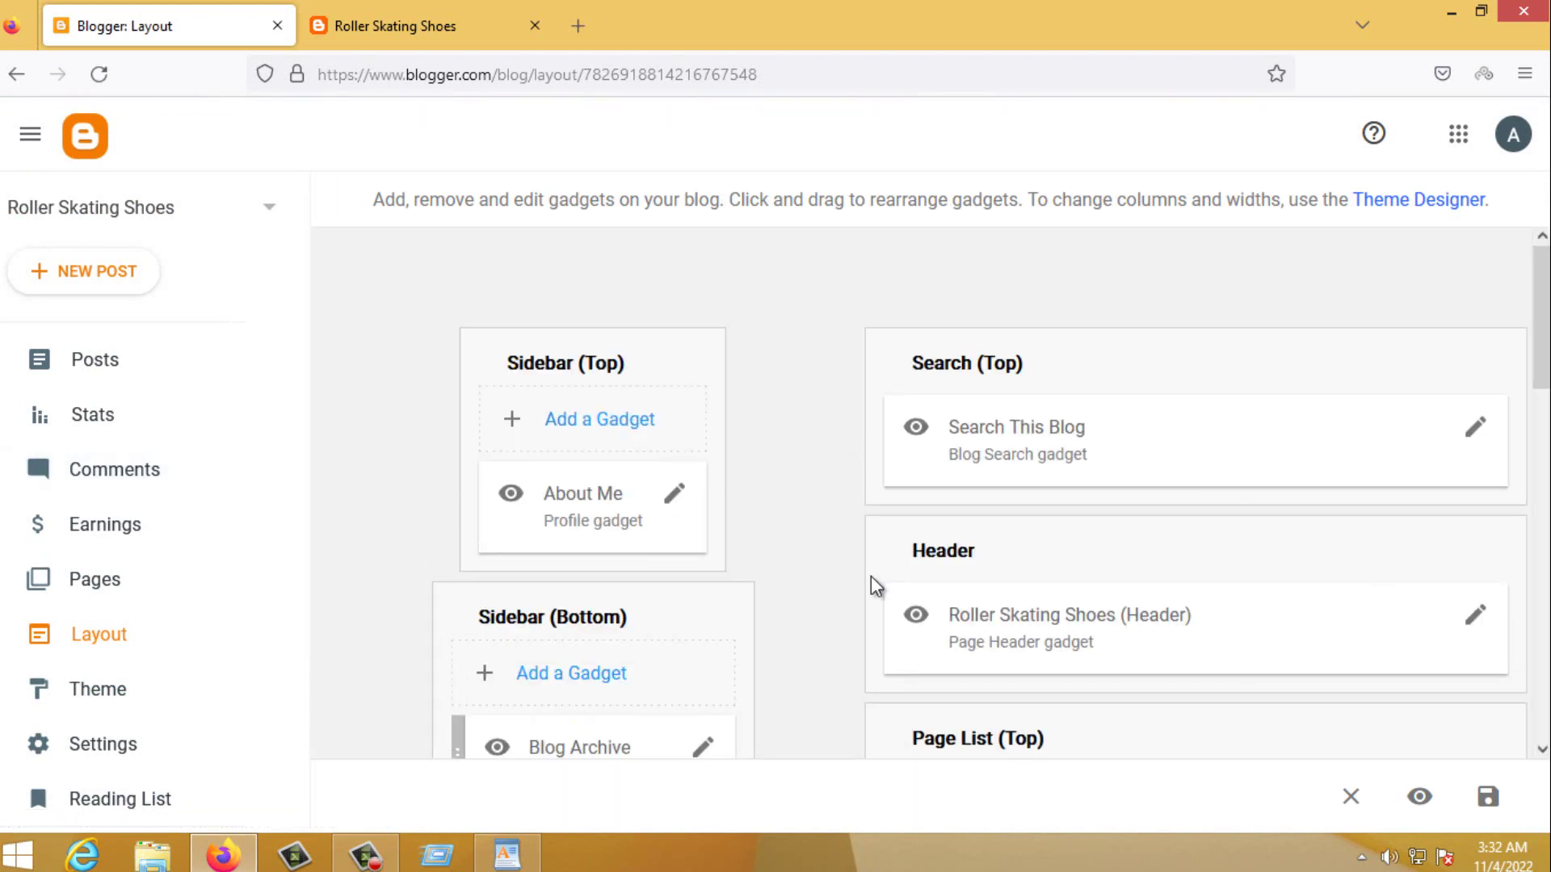
scroll(1078, 516, down, 3)
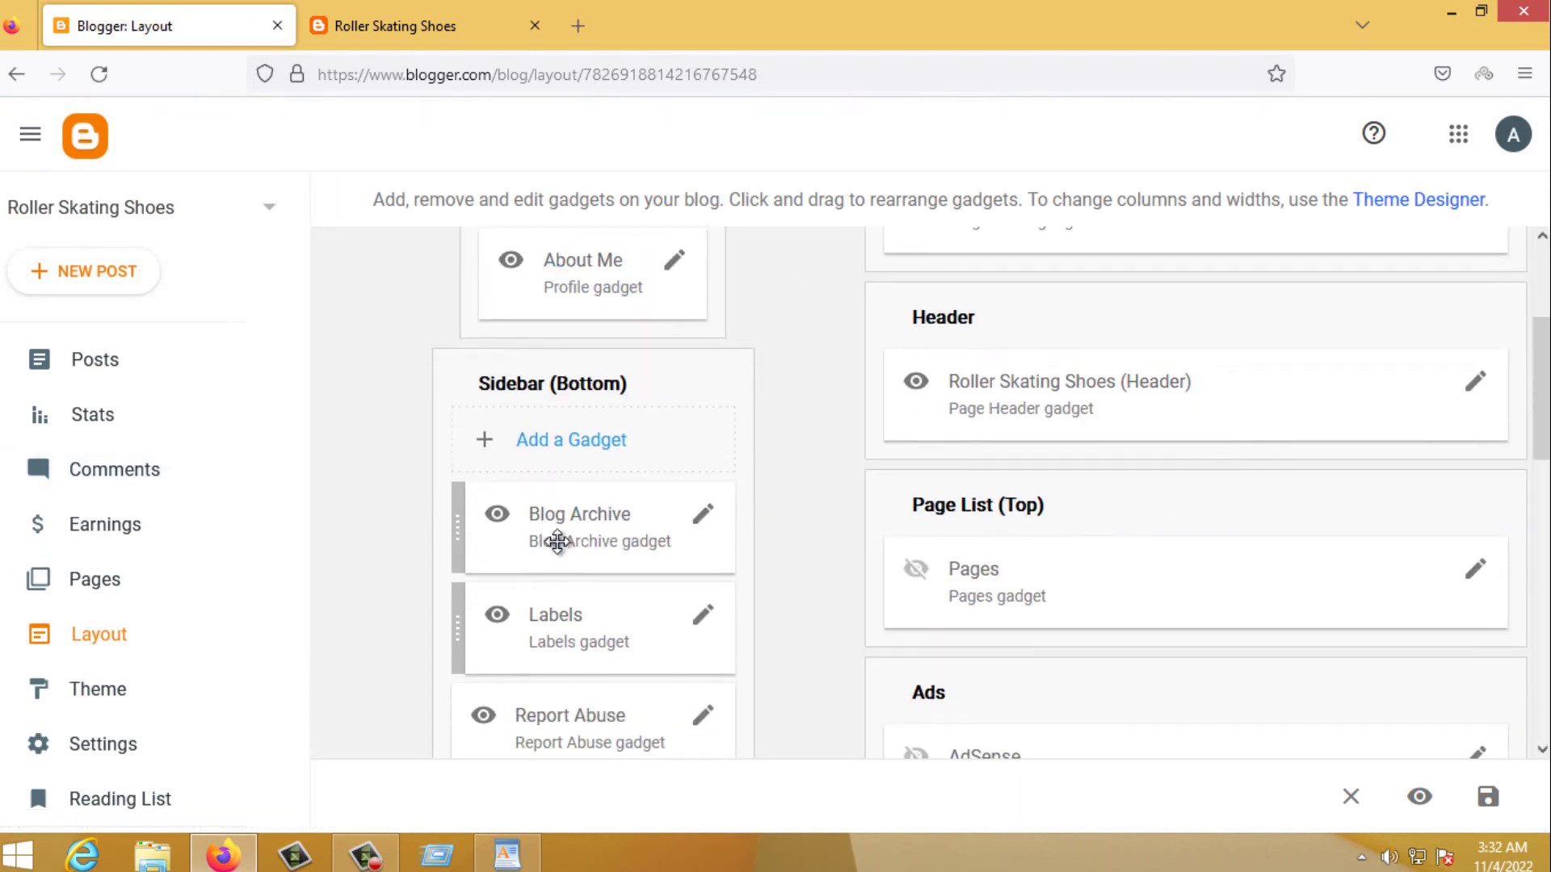
scroll(1180, 549, down, 3)
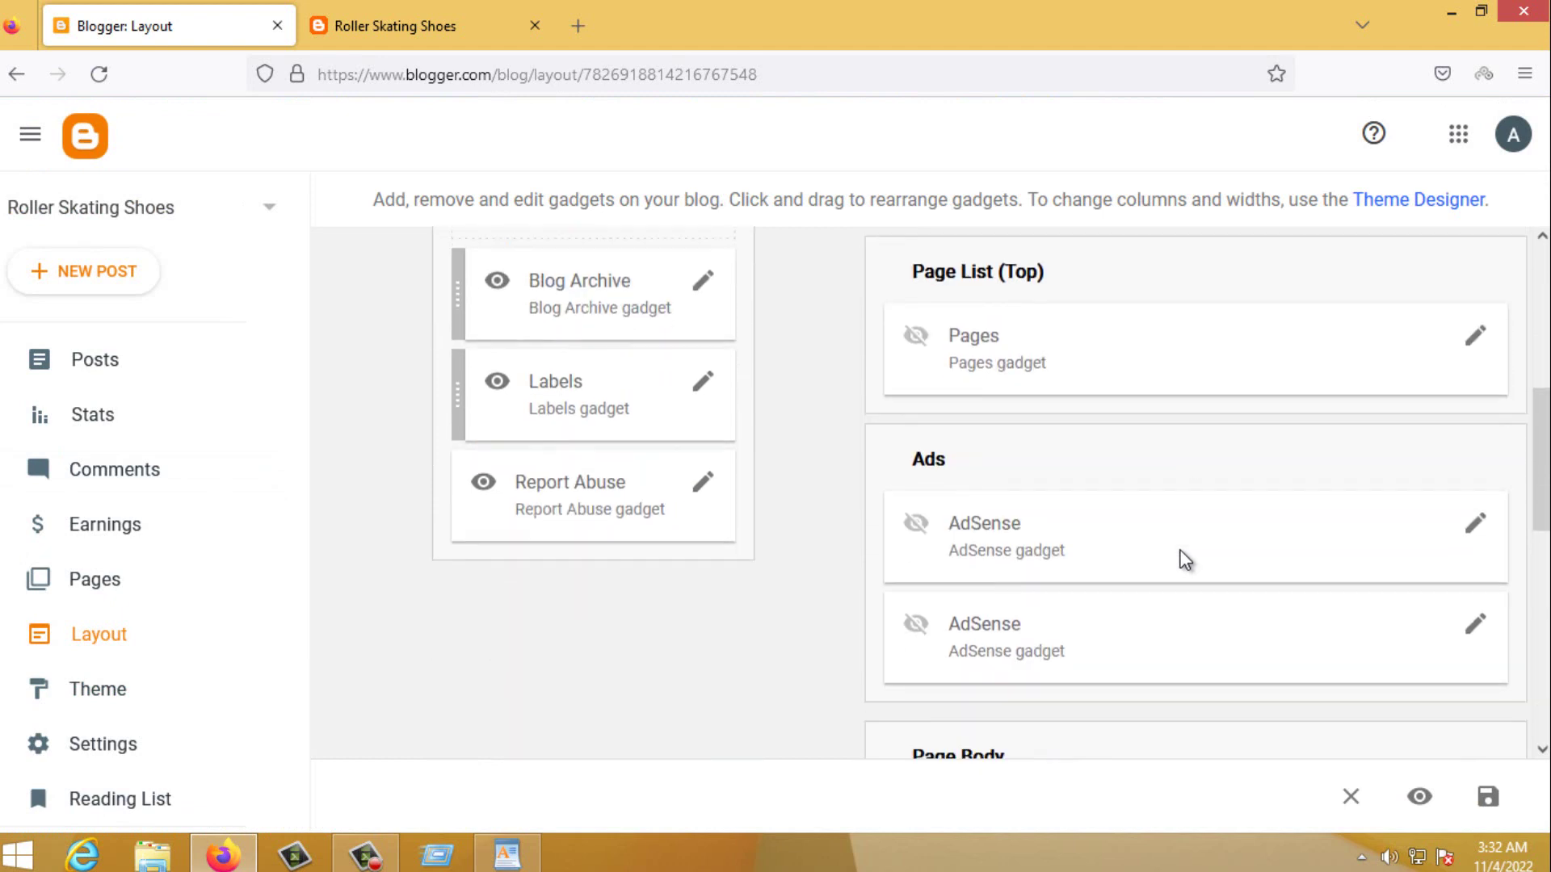
scroll(1212, 582, down, 3)
scroll(1229, 388, up, 6)
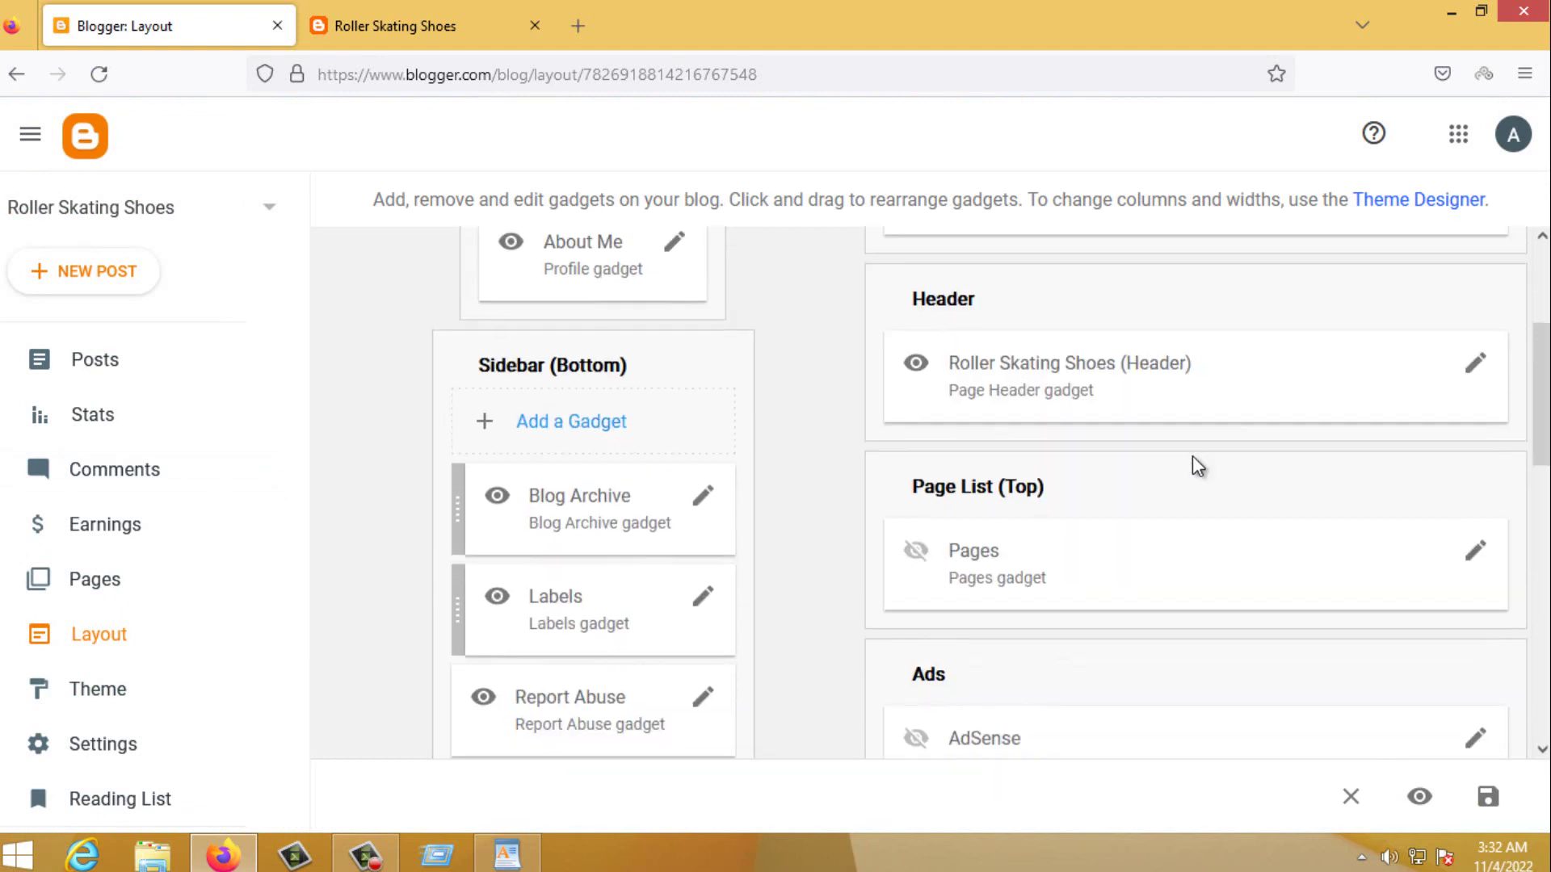
scroll(1212, 473, up, 3)
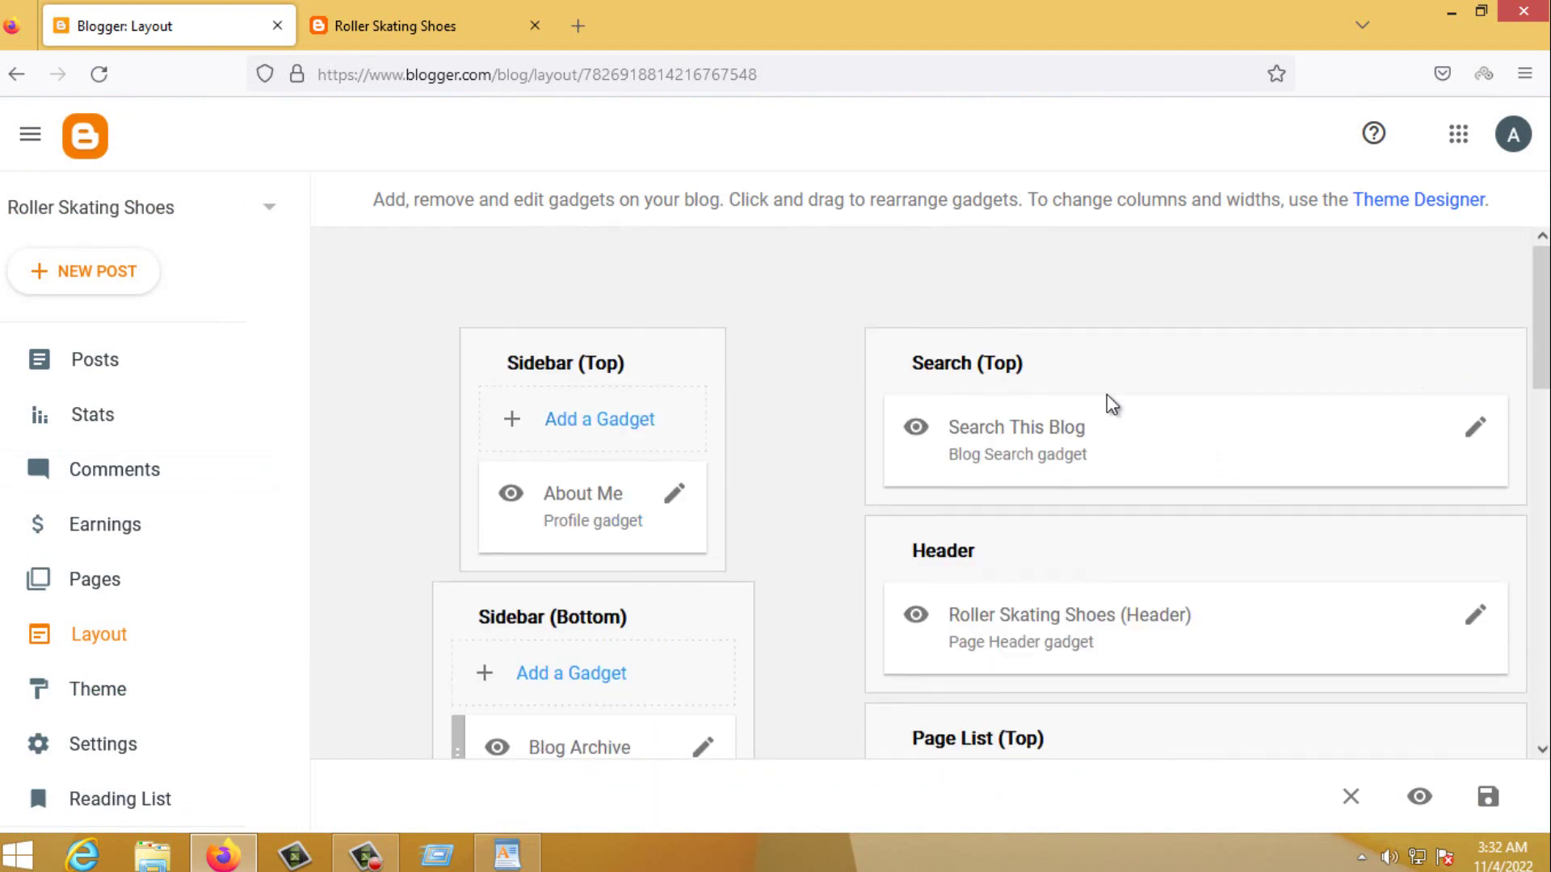
scroll(236, 579, down, 2)
click(420, 25)
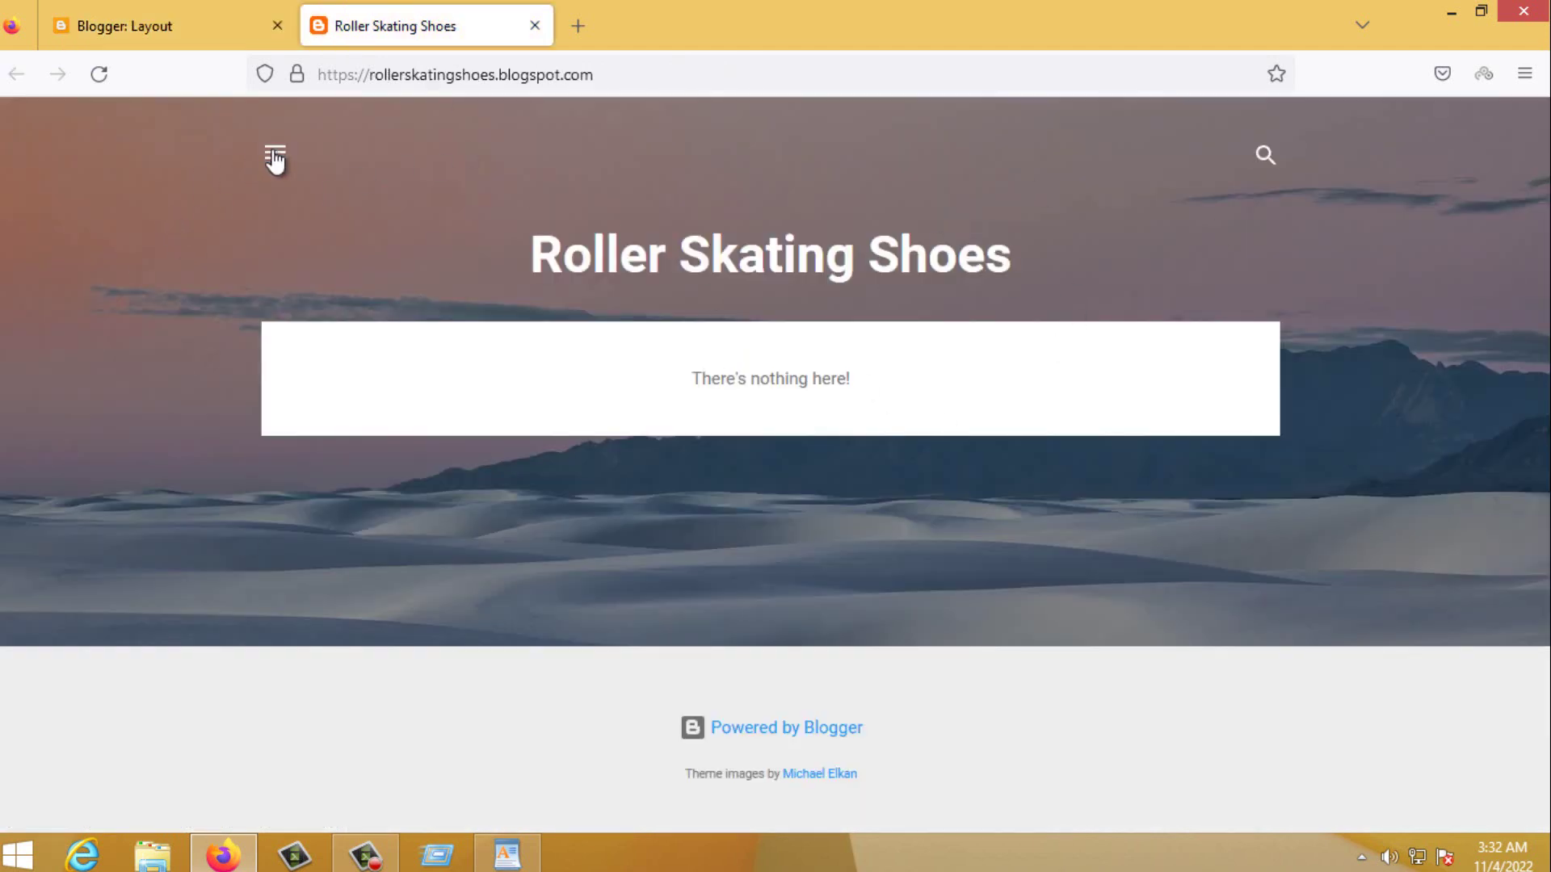
click(217, 14)
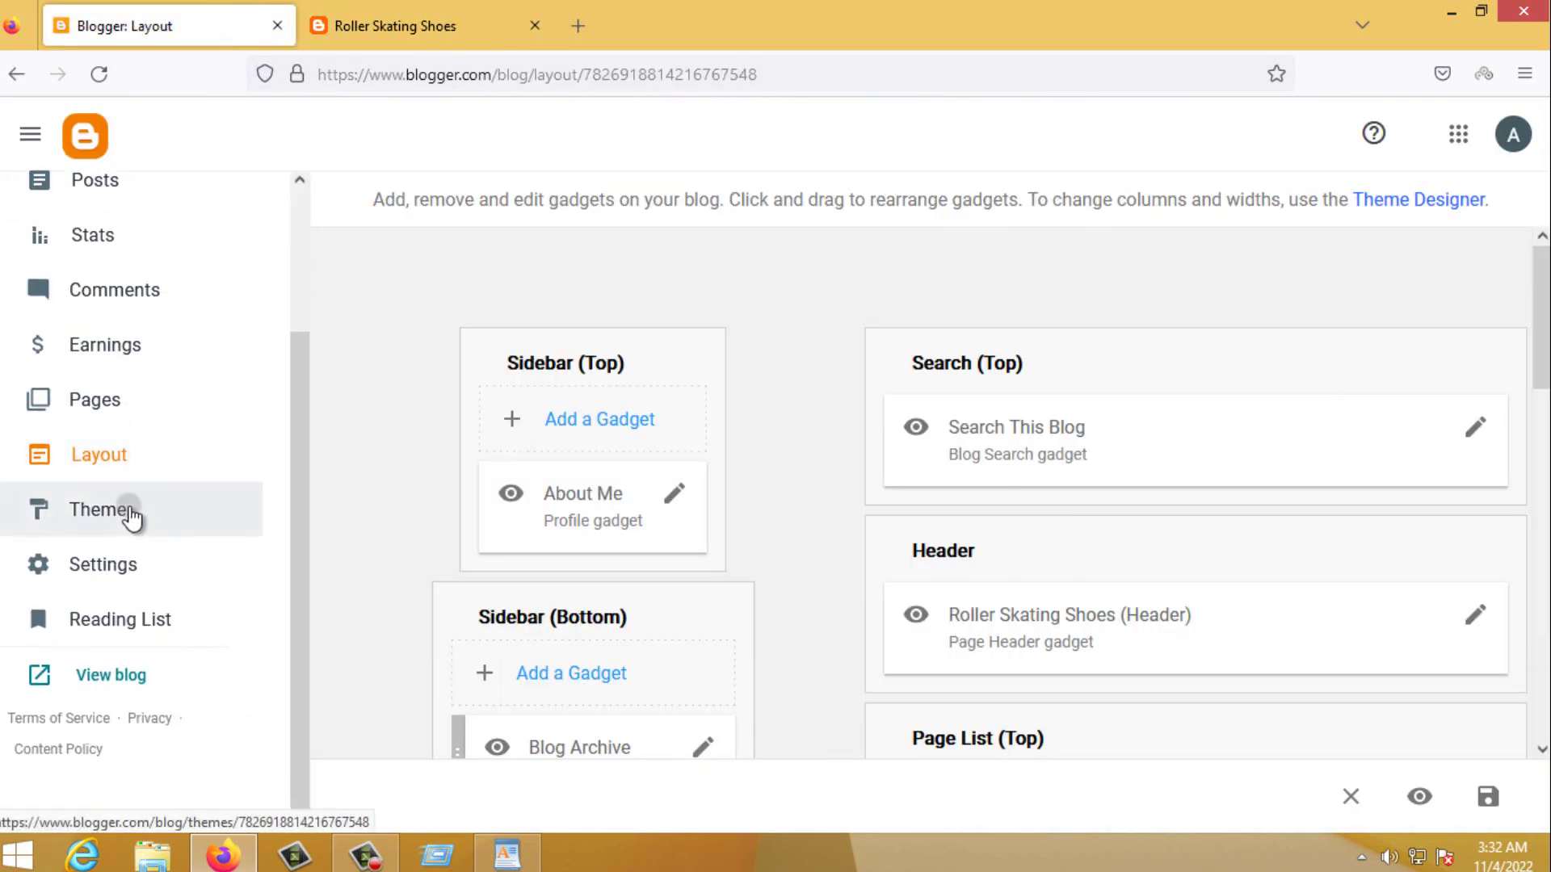
Open the blog's theme gallery and browse the available themes from Contempo through to the Travel group
click(131, 516)
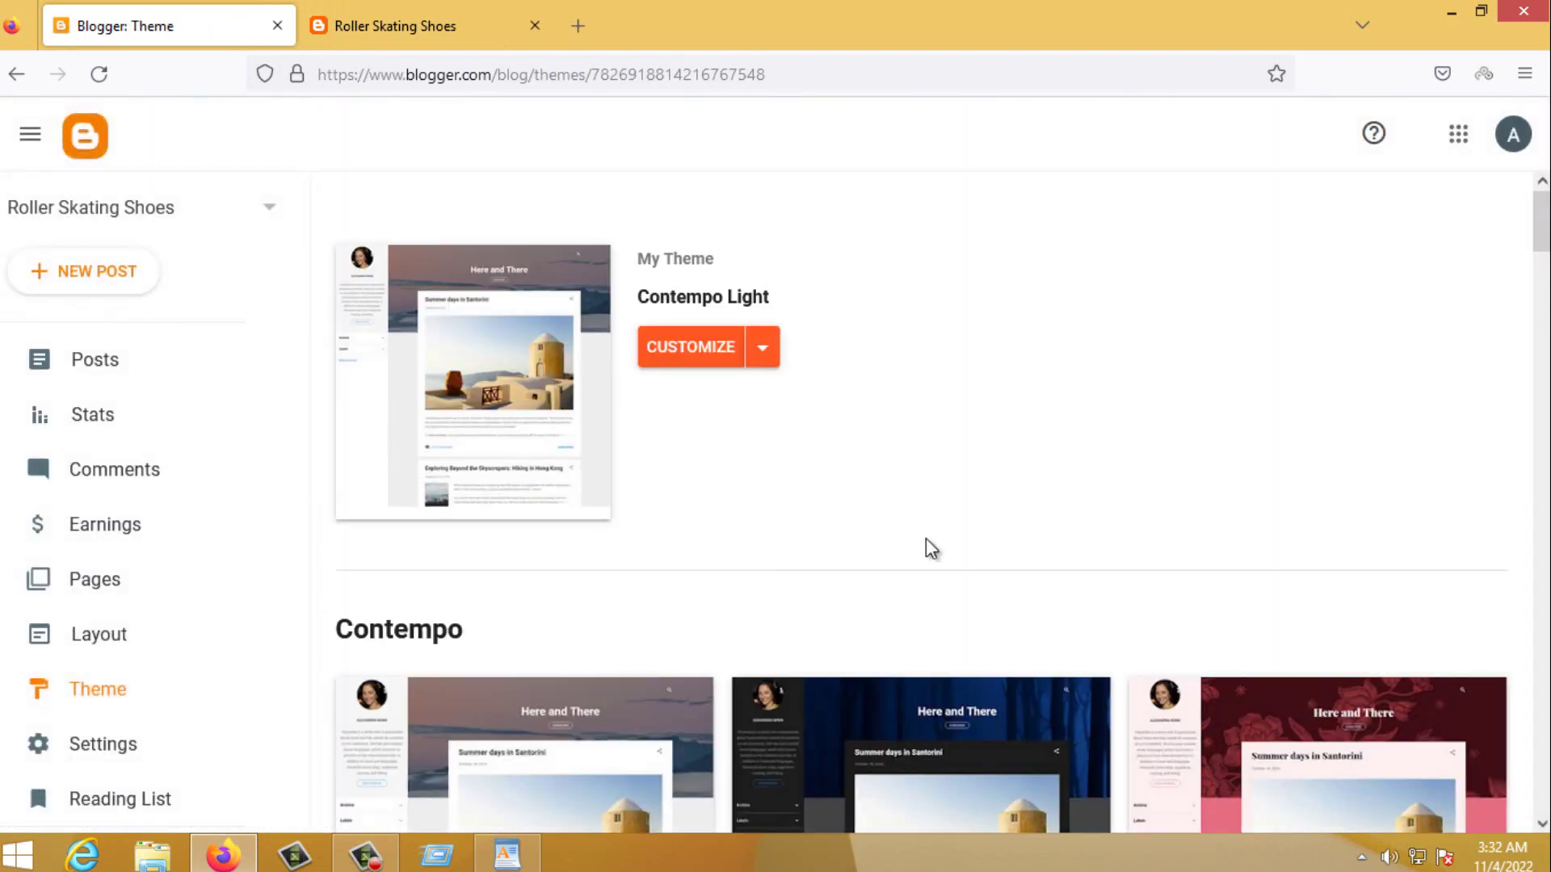
scroll(1127, 567, down, 3)
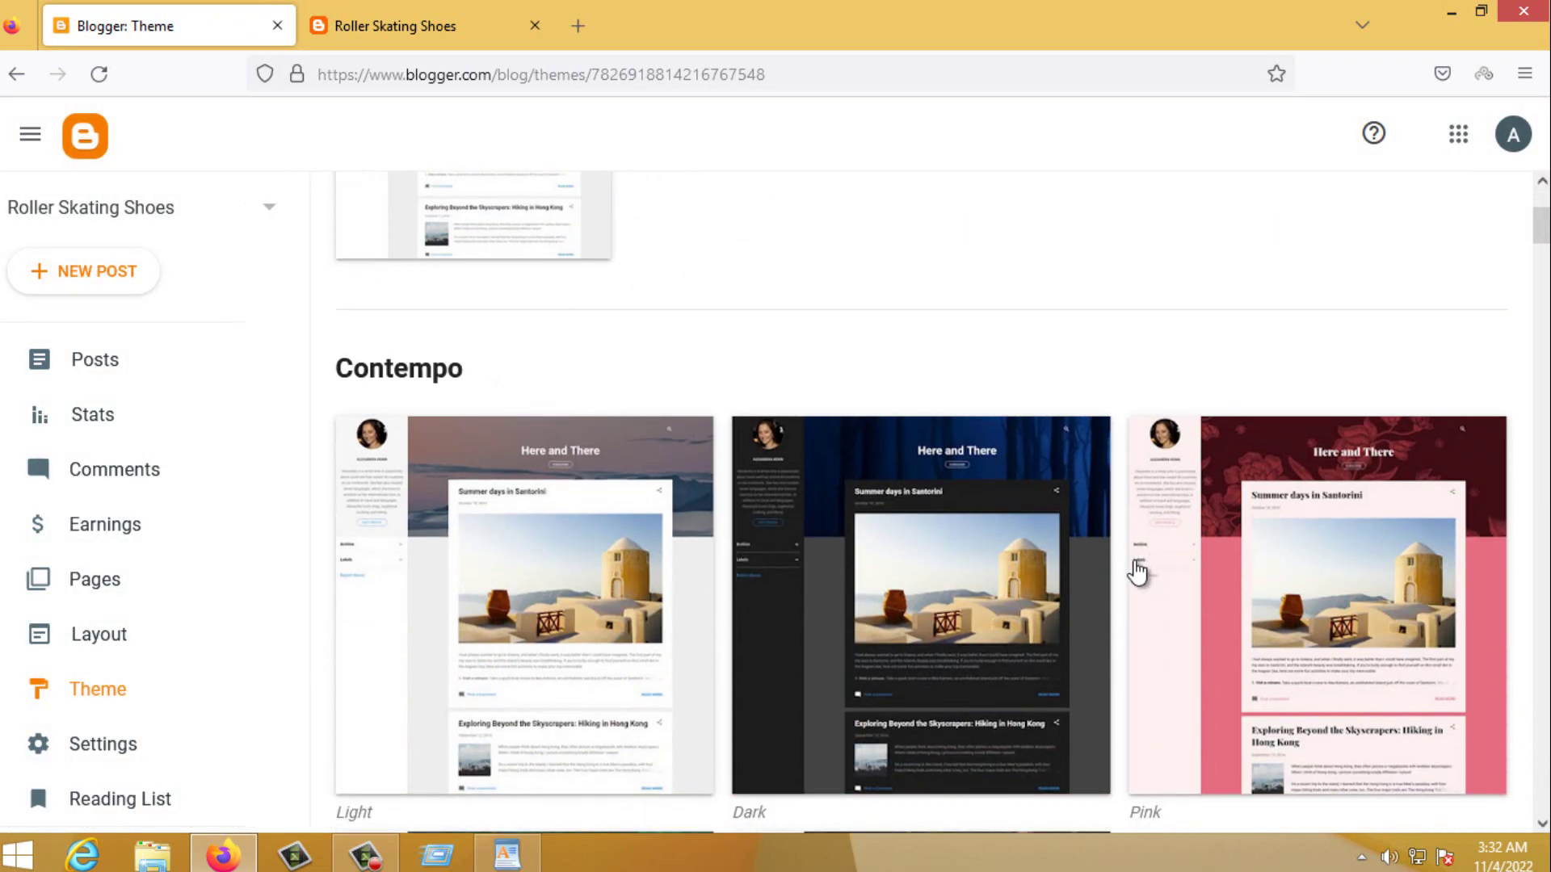
scroll(1098, 501, down, 3)
scroll(1220, 646, down, 6)
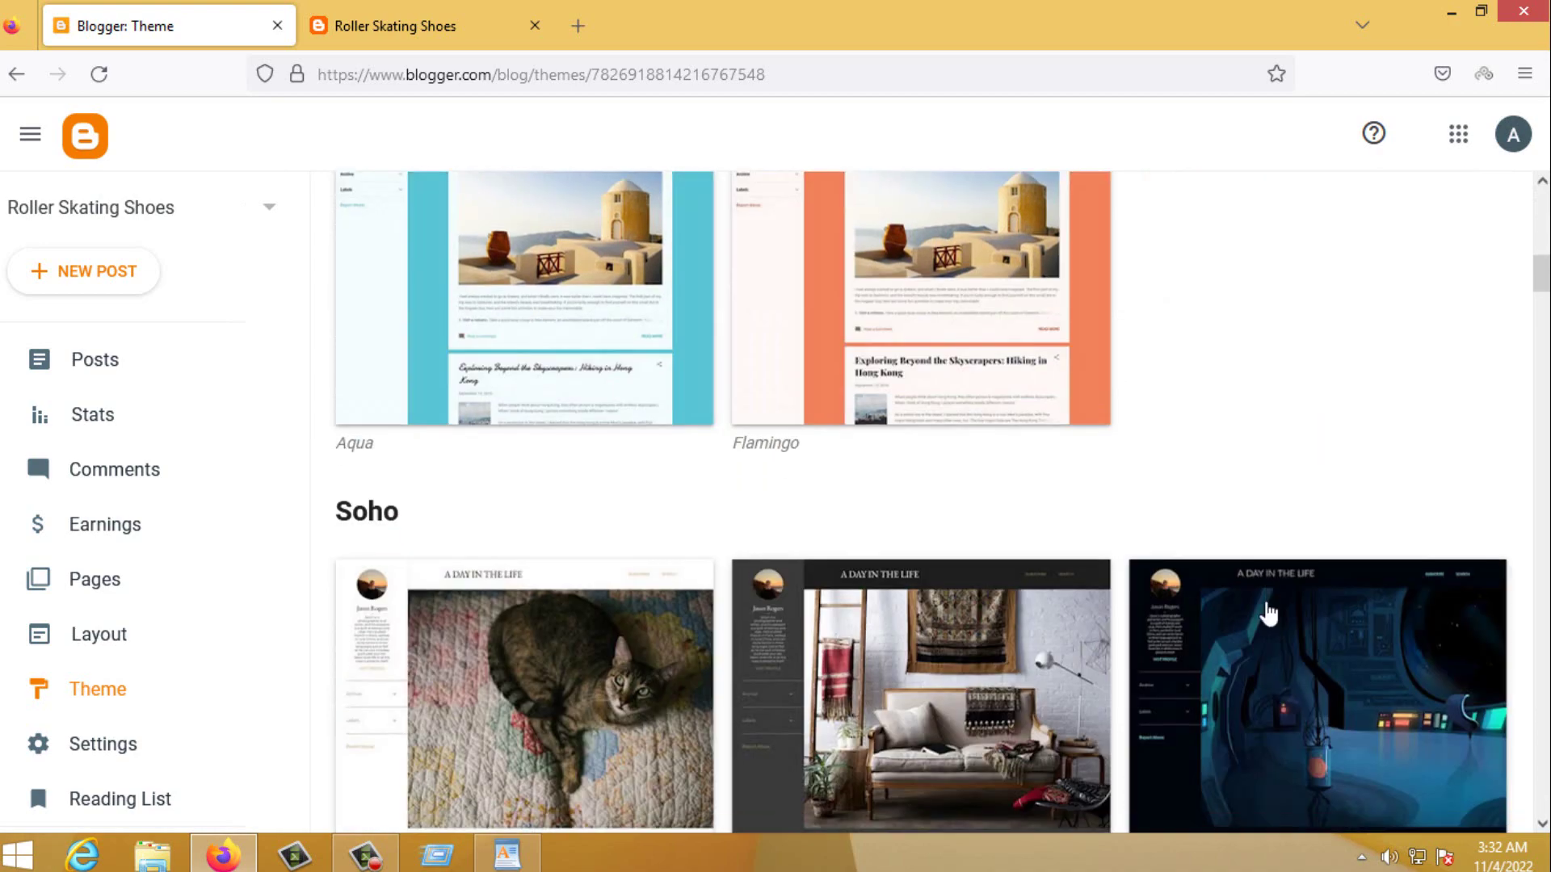
scroll(1268, 614, down, 14)
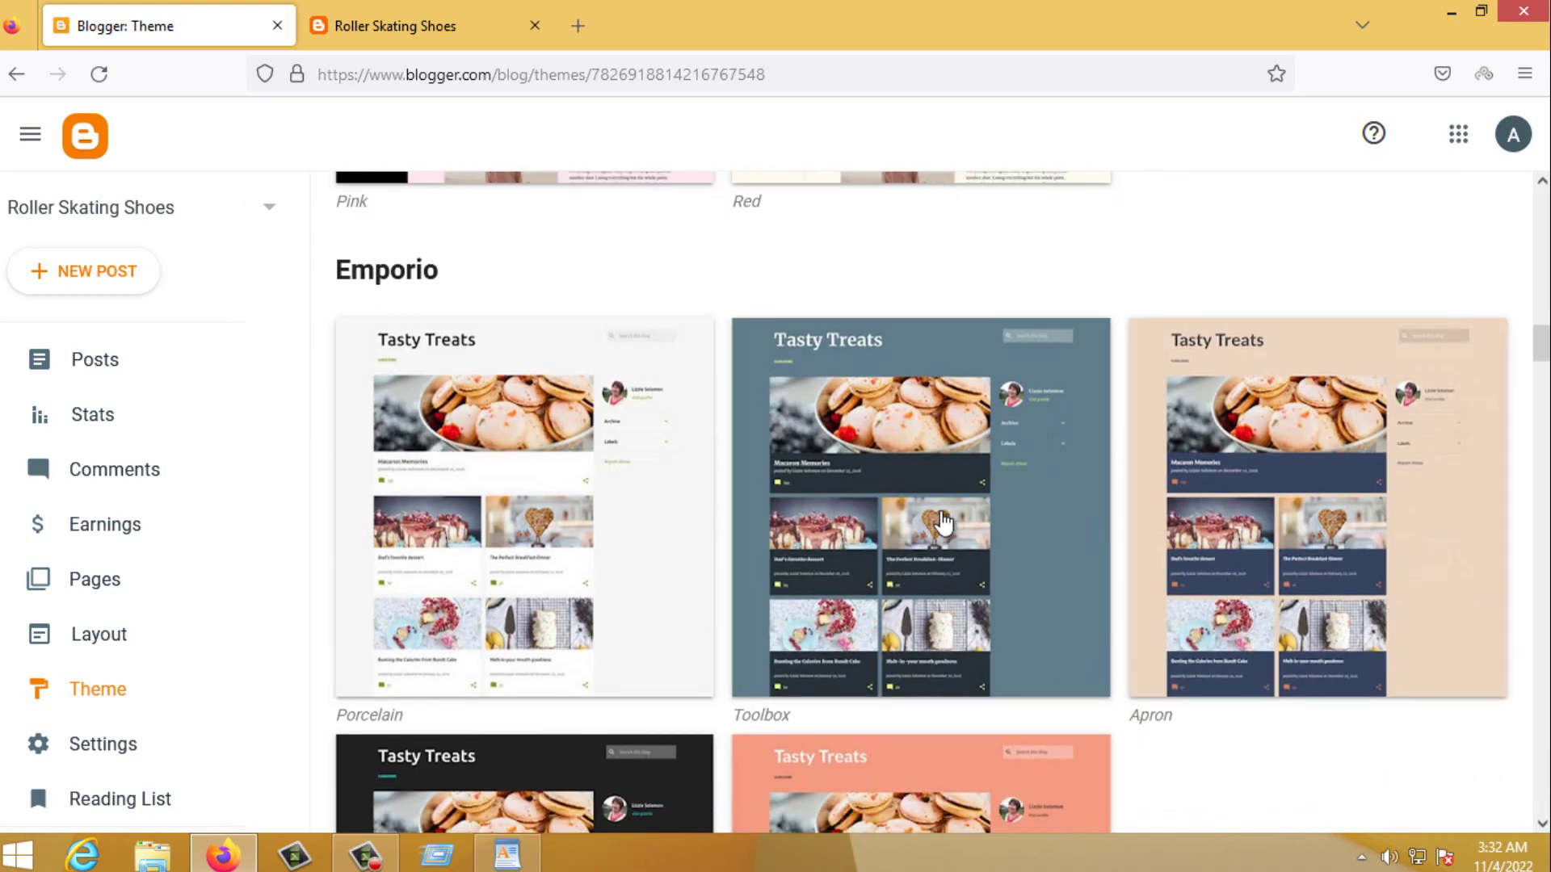
scroll(944, 524, down, 7)
scroll(1004, 521, down, 3)
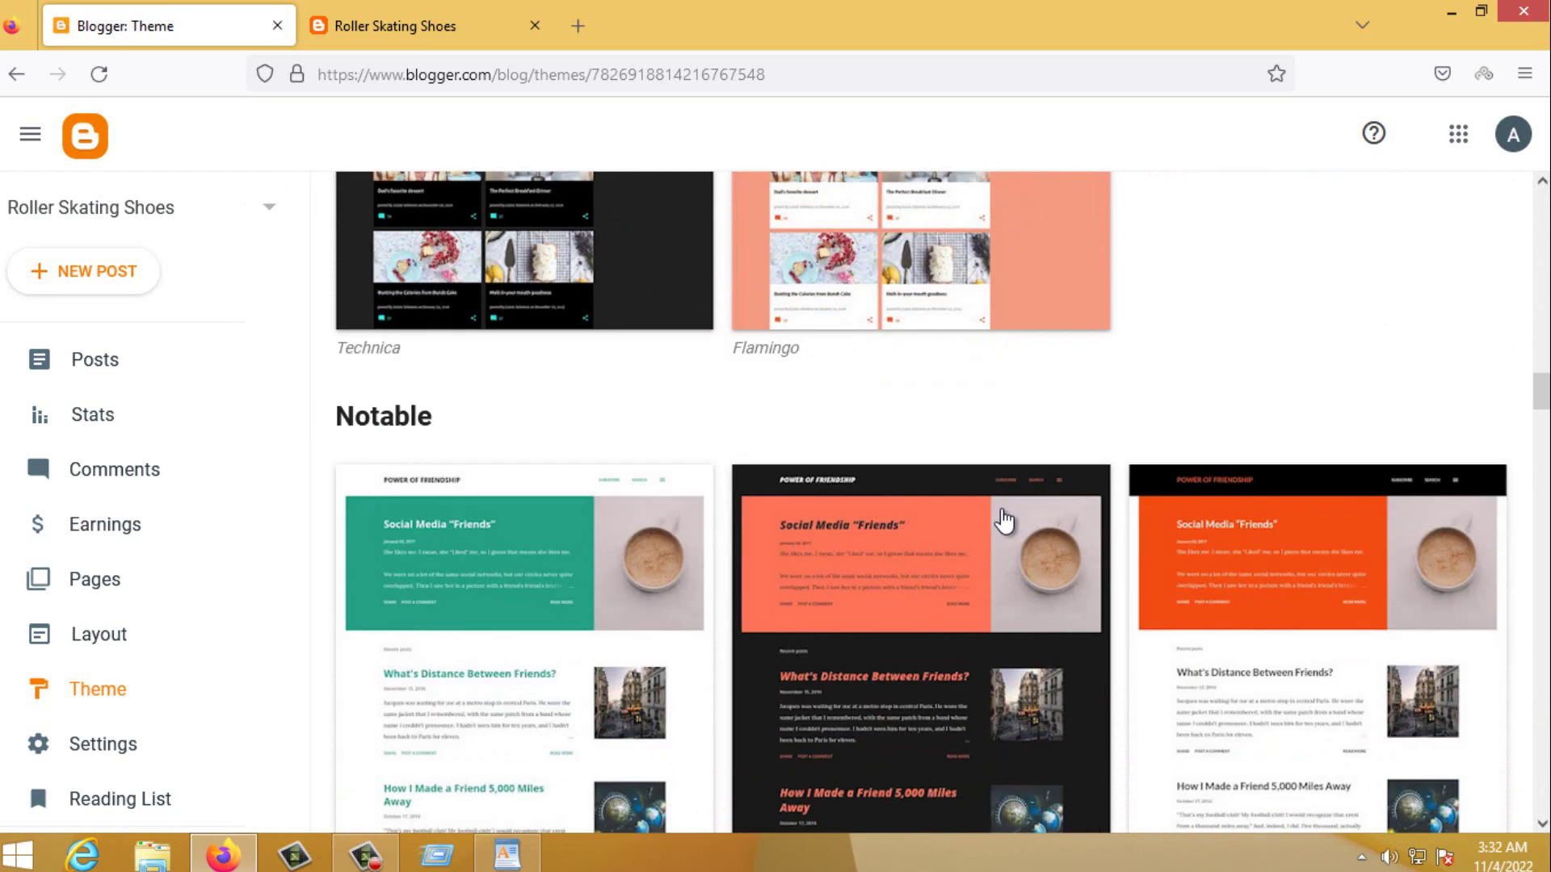
scroll(1004, 521, down, 3)
scroll(1331, 469, down, 15)
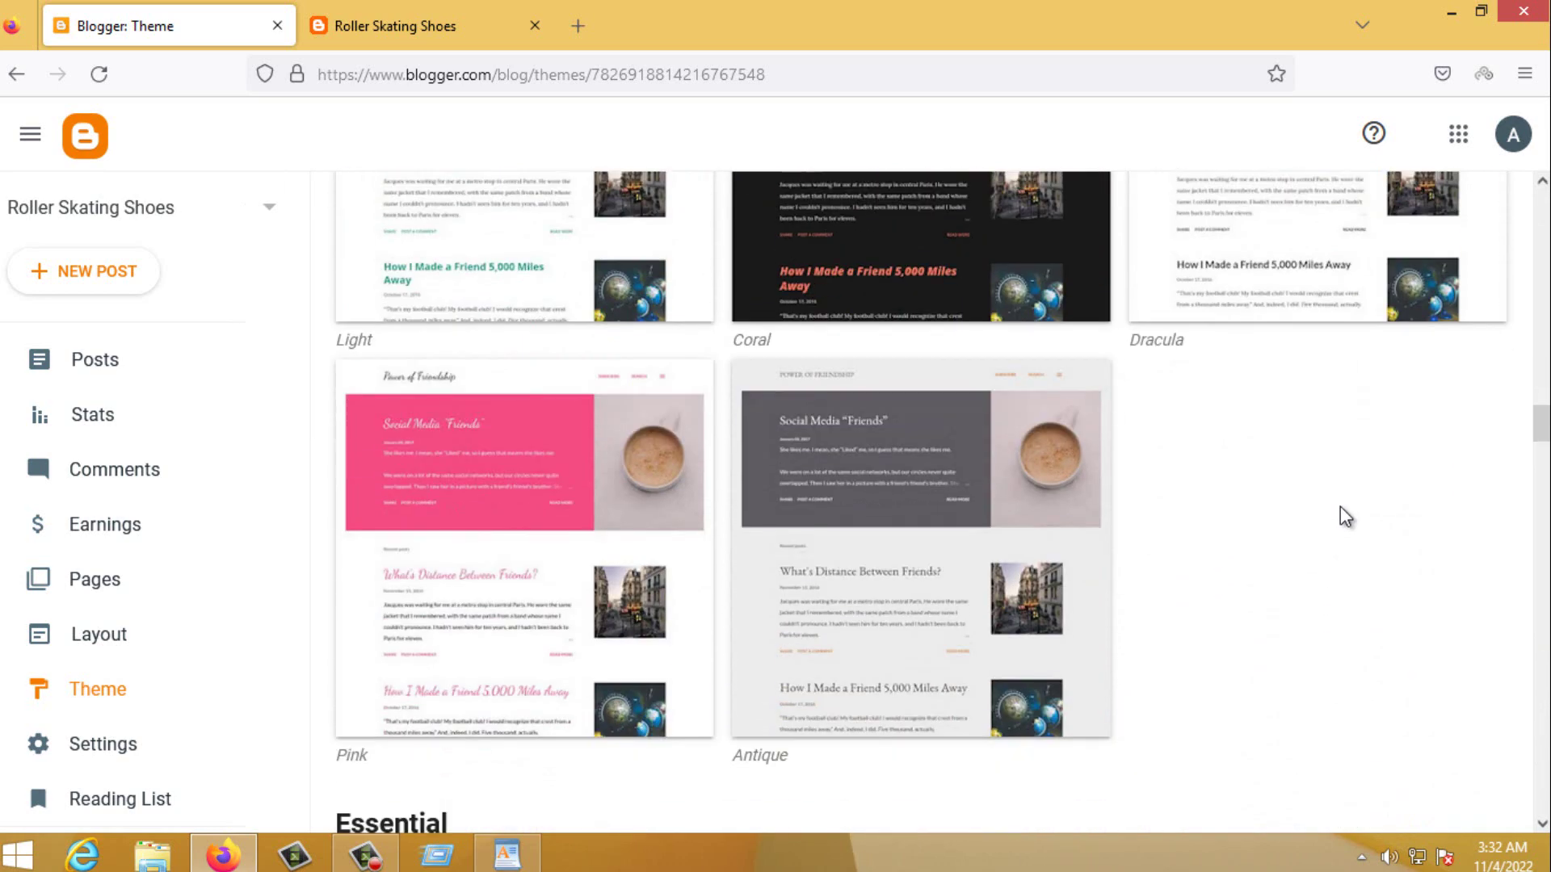
scroll(1341, 519, down, 12)
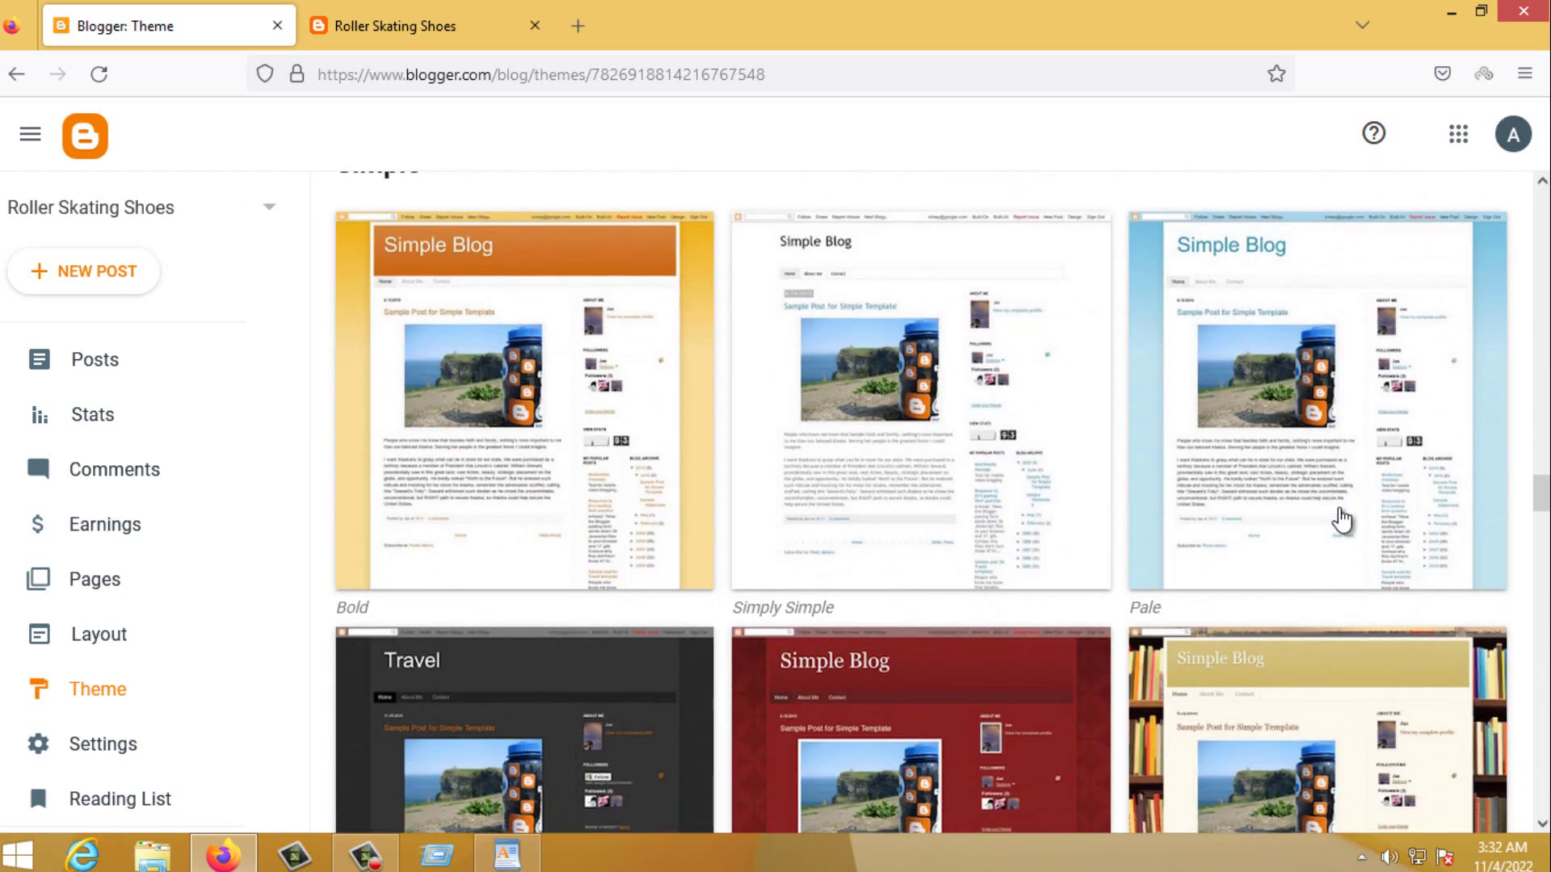
scroll(1341, 520, down, 3)
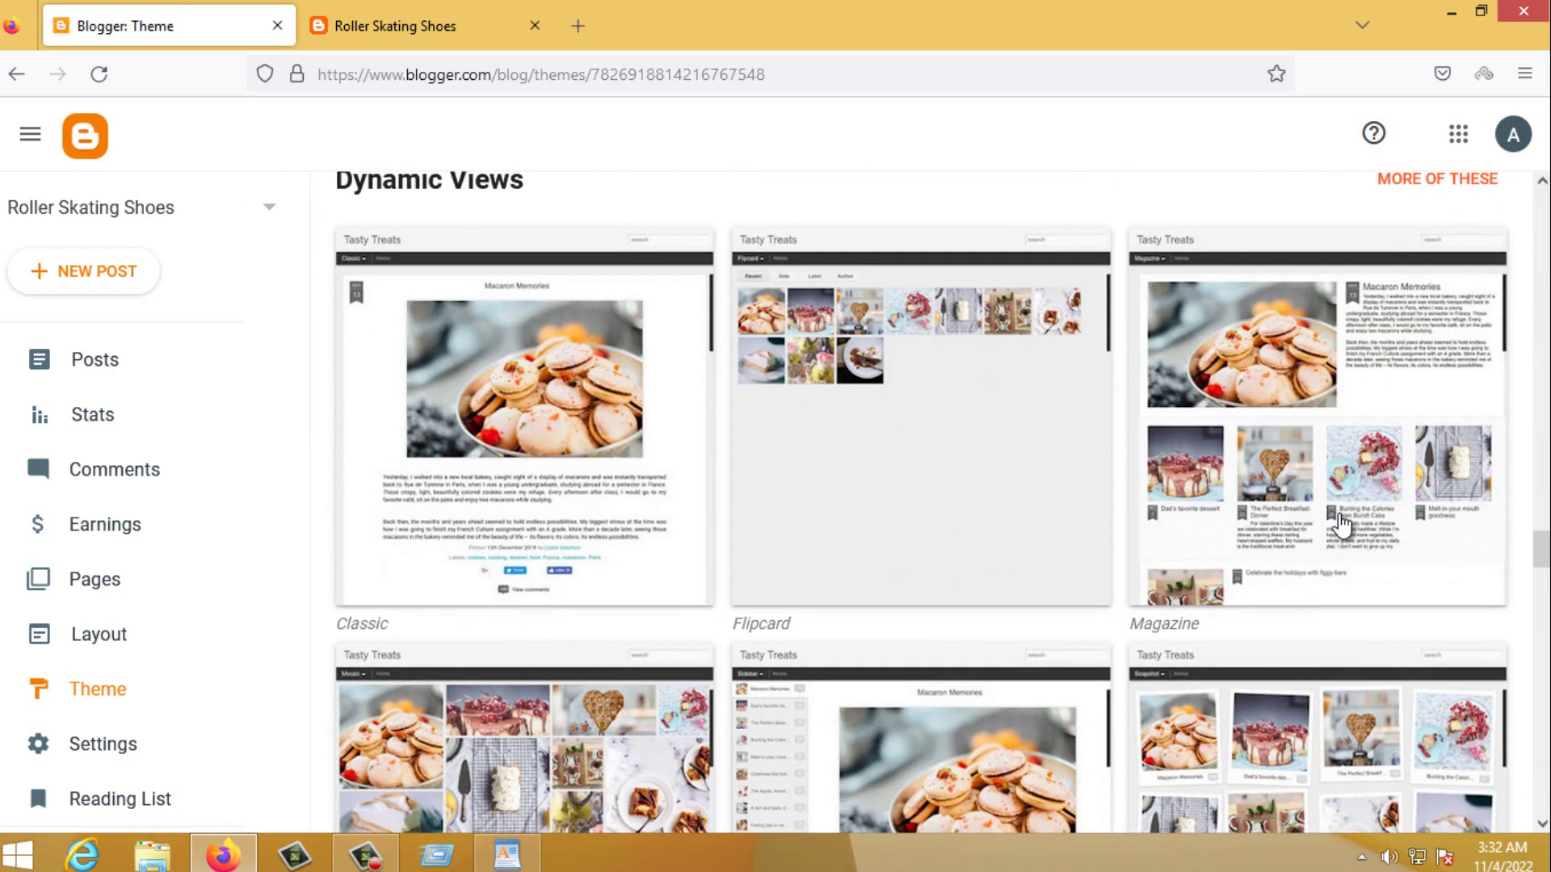
scroll(1336, 541, down, 10)
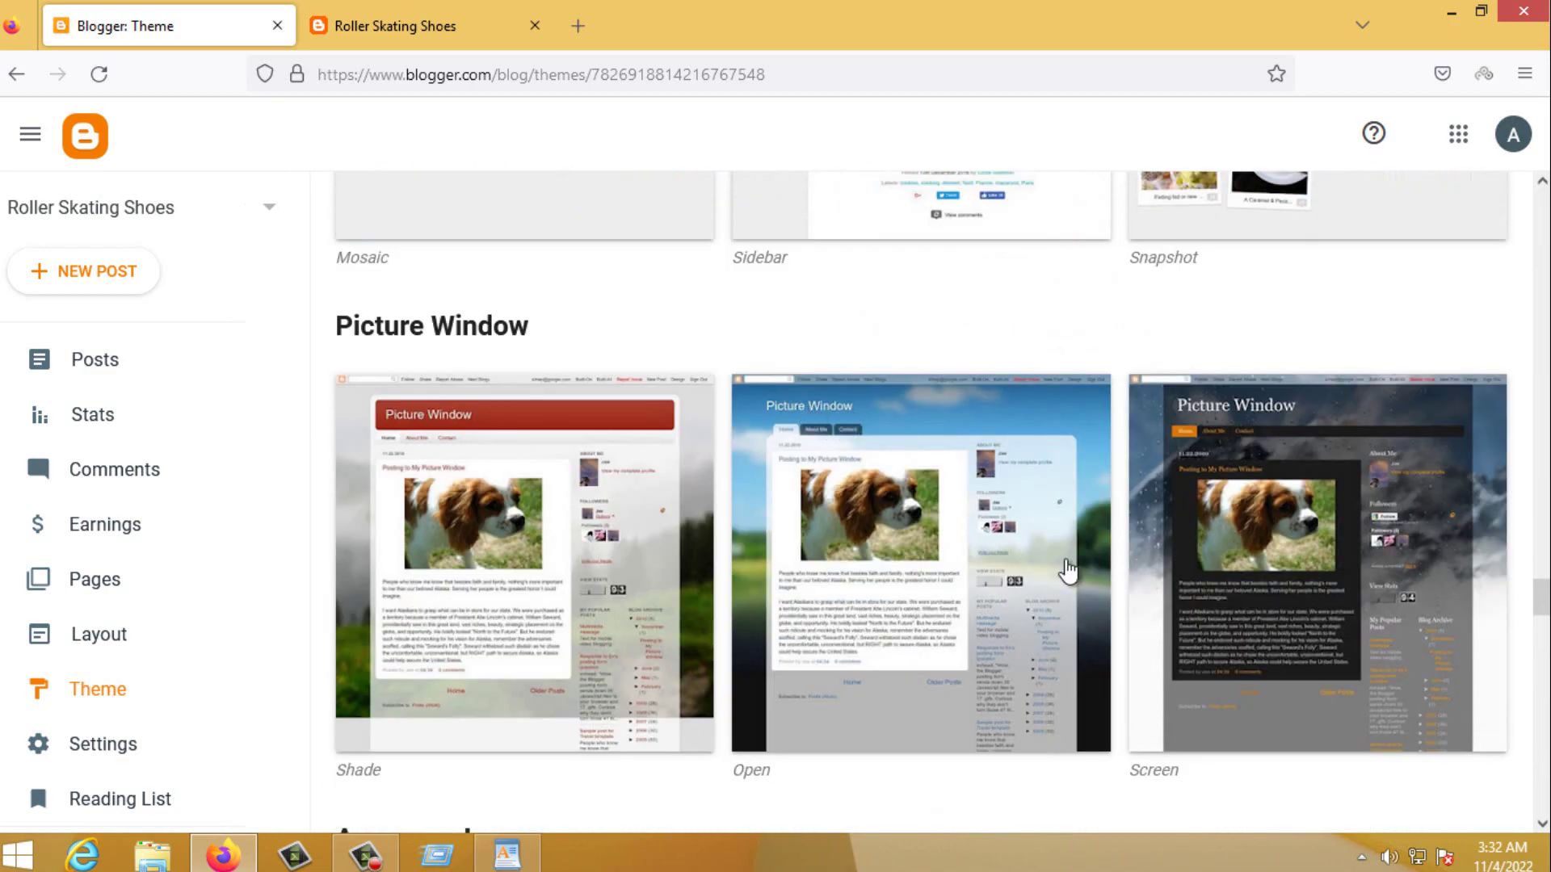
scroll(1103, 587, down, 5)
scroll(1103, 587, down, 15)
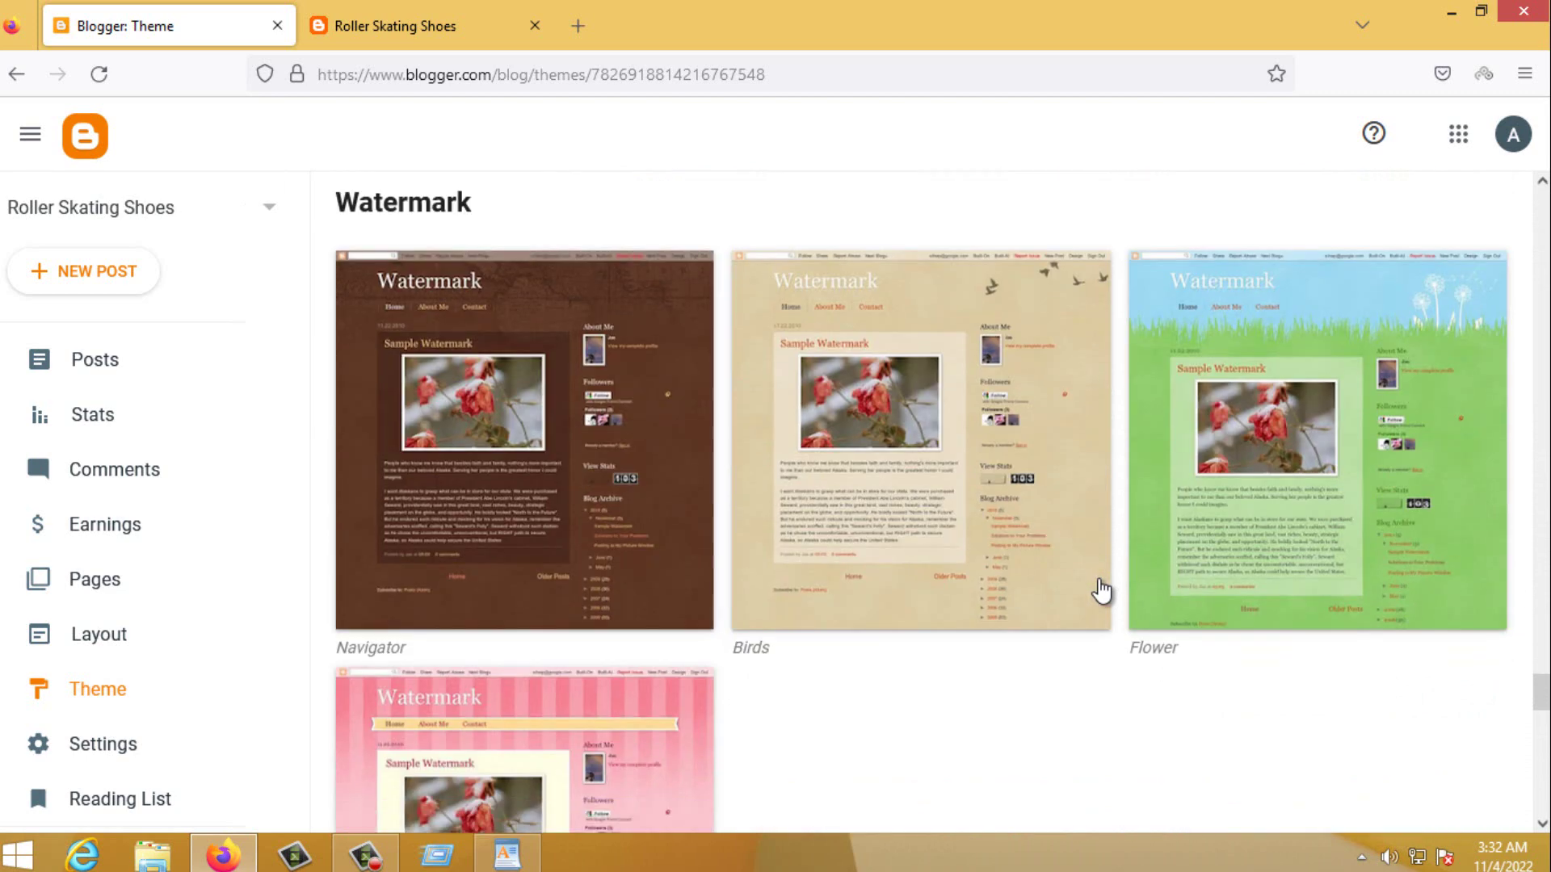
scroll(1097, 586, down, 20)
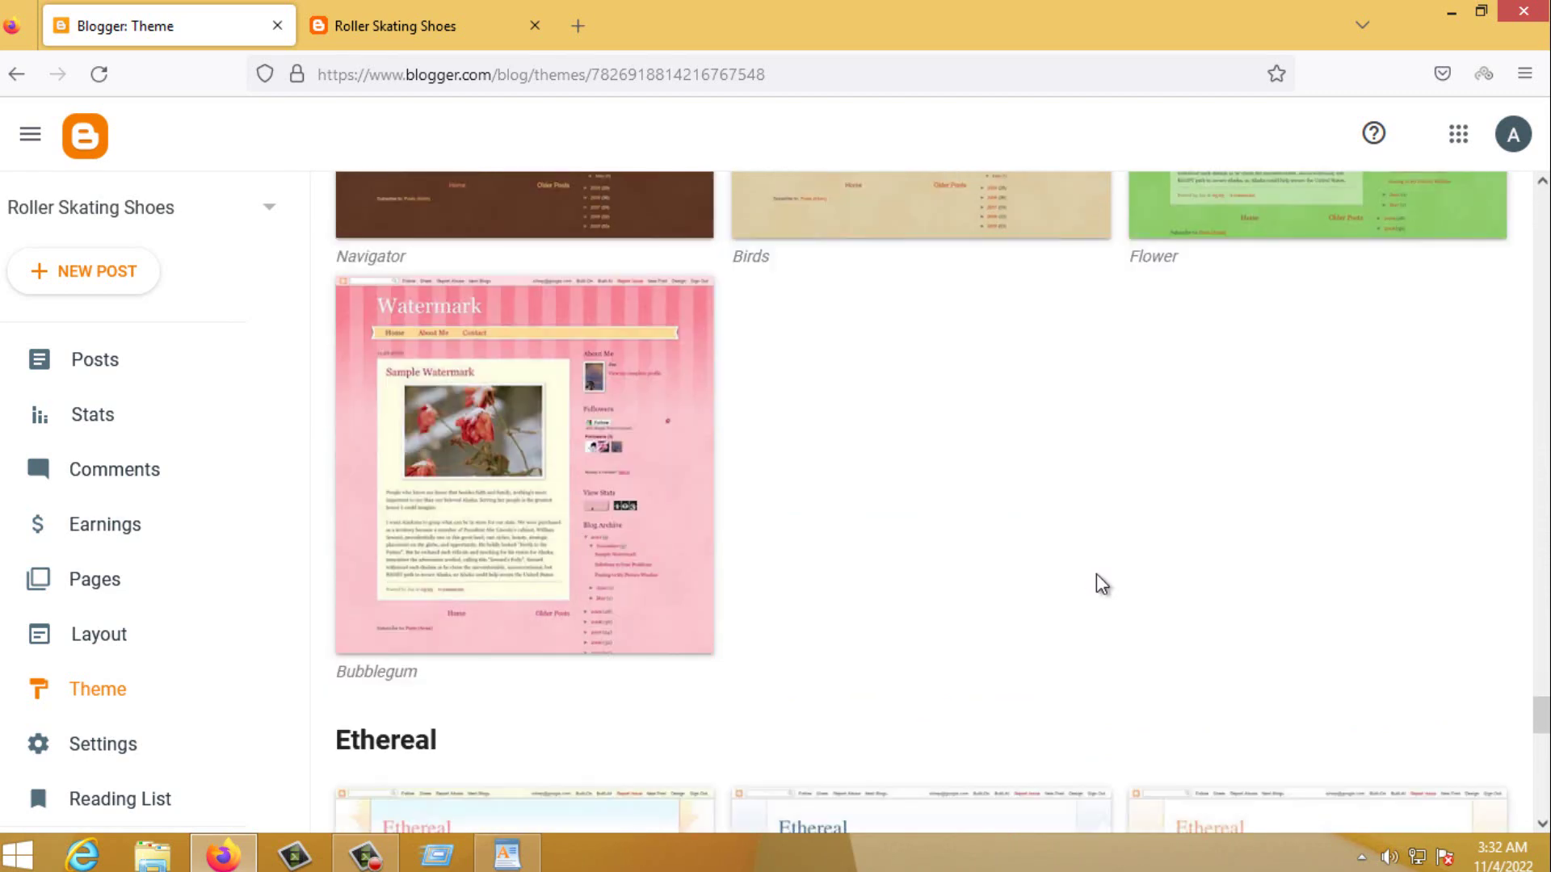
scroll(1099, 587, down, 3)
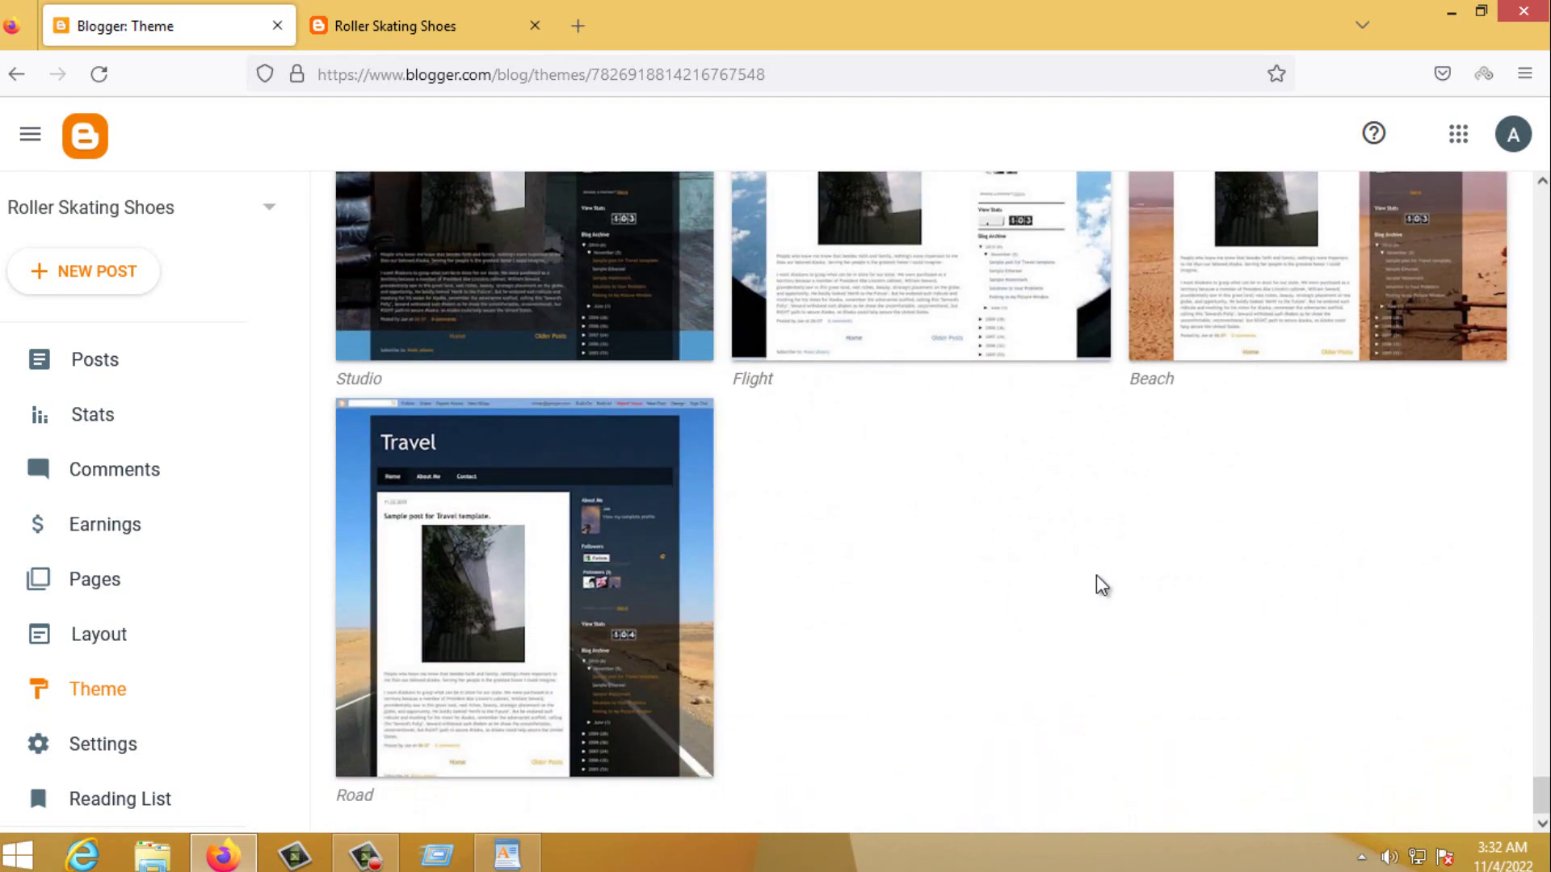
scroll(1097, 579, up, 4)
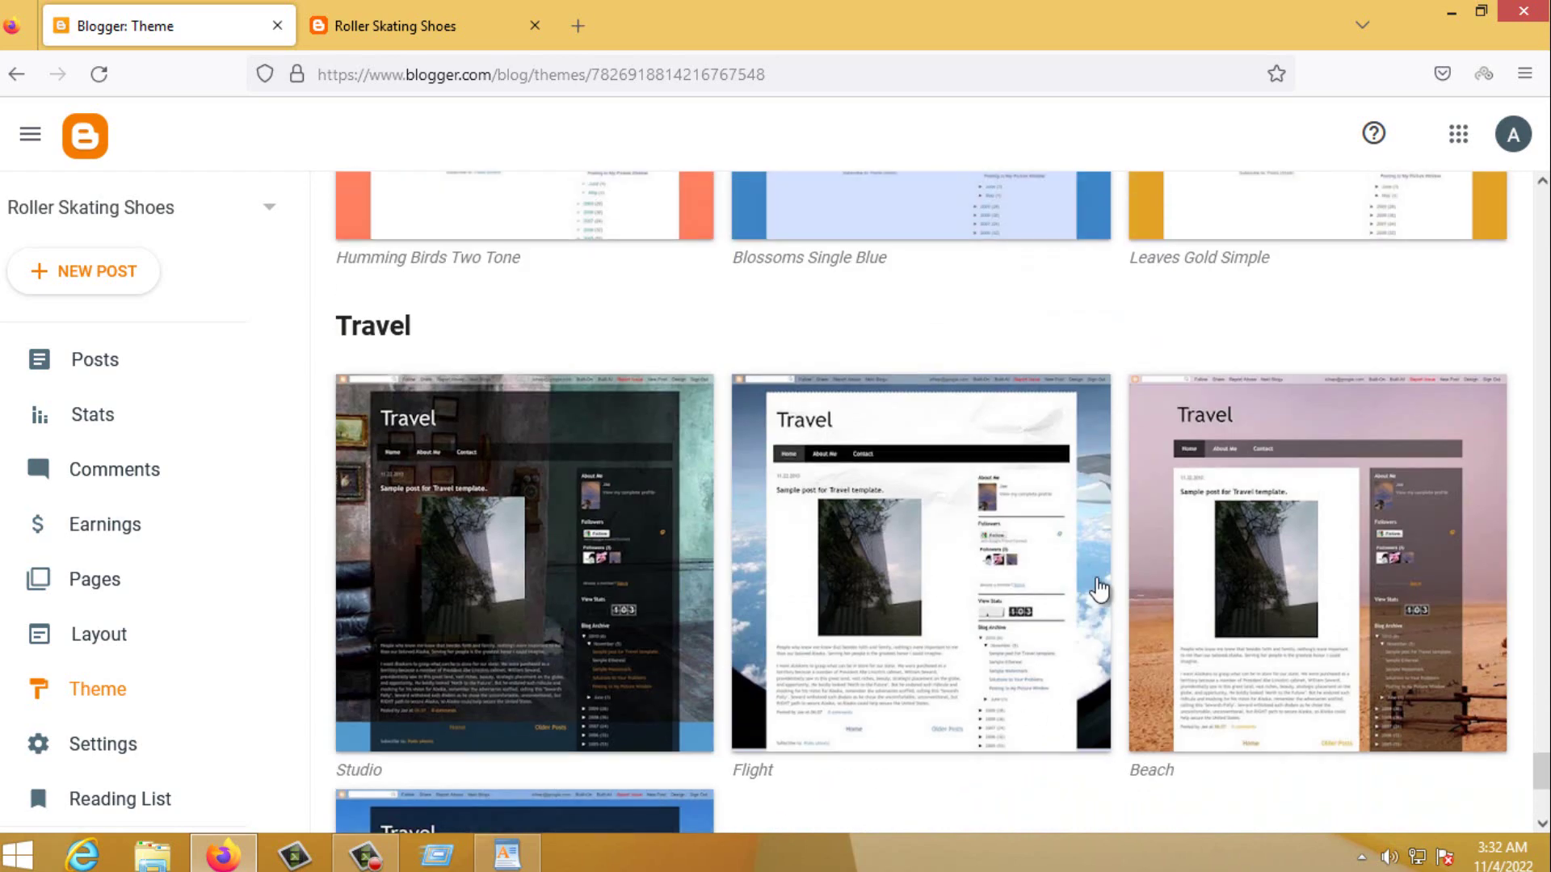
Select the Studio variant of the Travel theme, compare it with the live blog, and apply it to the blog
click(485, 549)
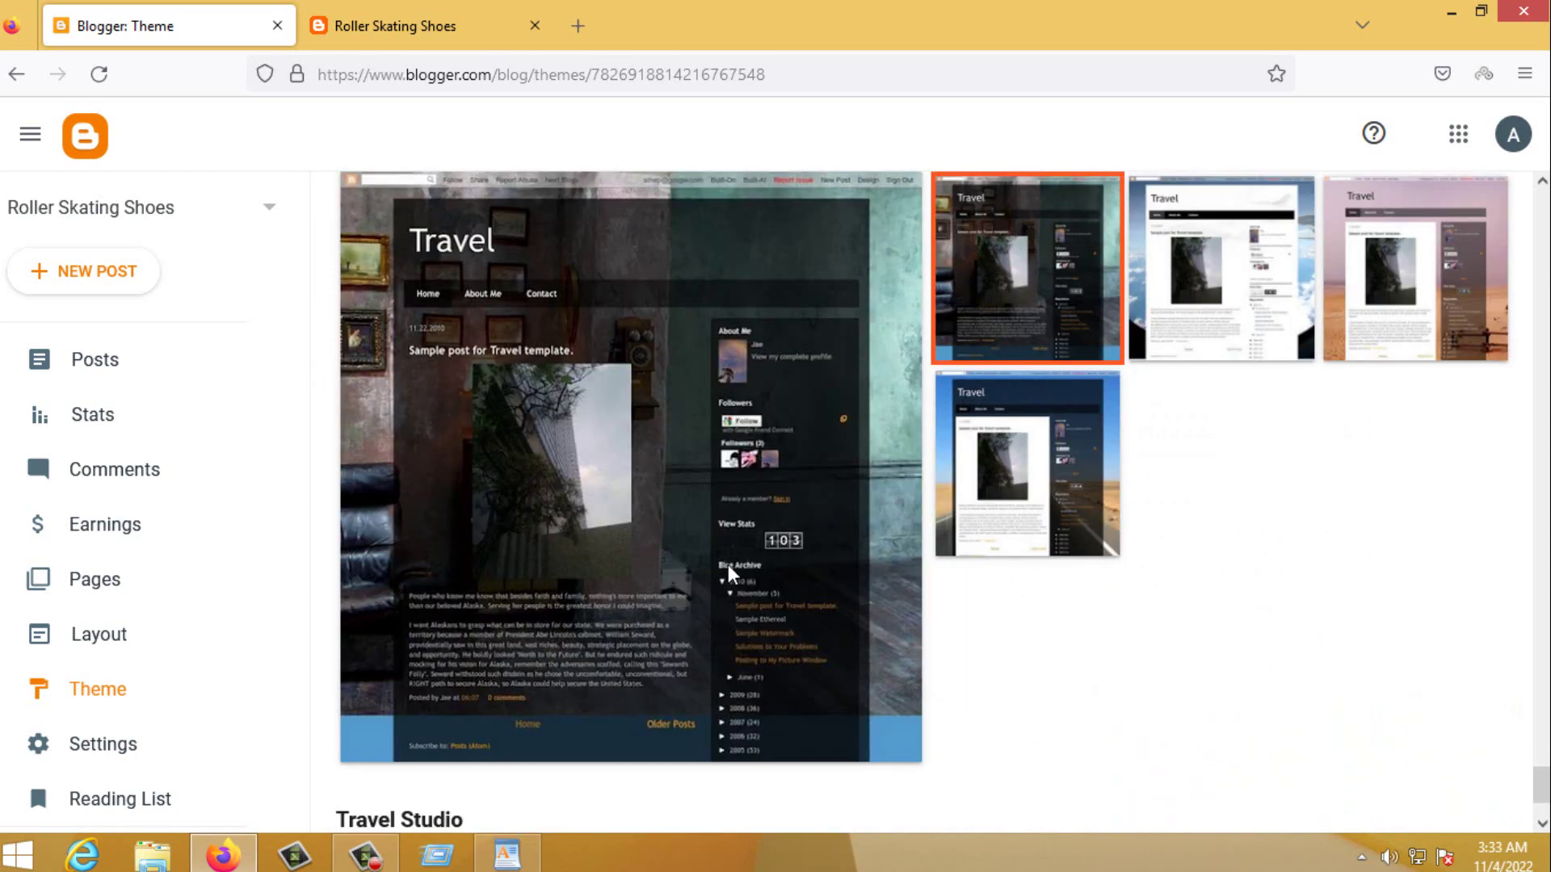
scroll(610, 538, up, 7)
scroll(610, 540, down, 8)
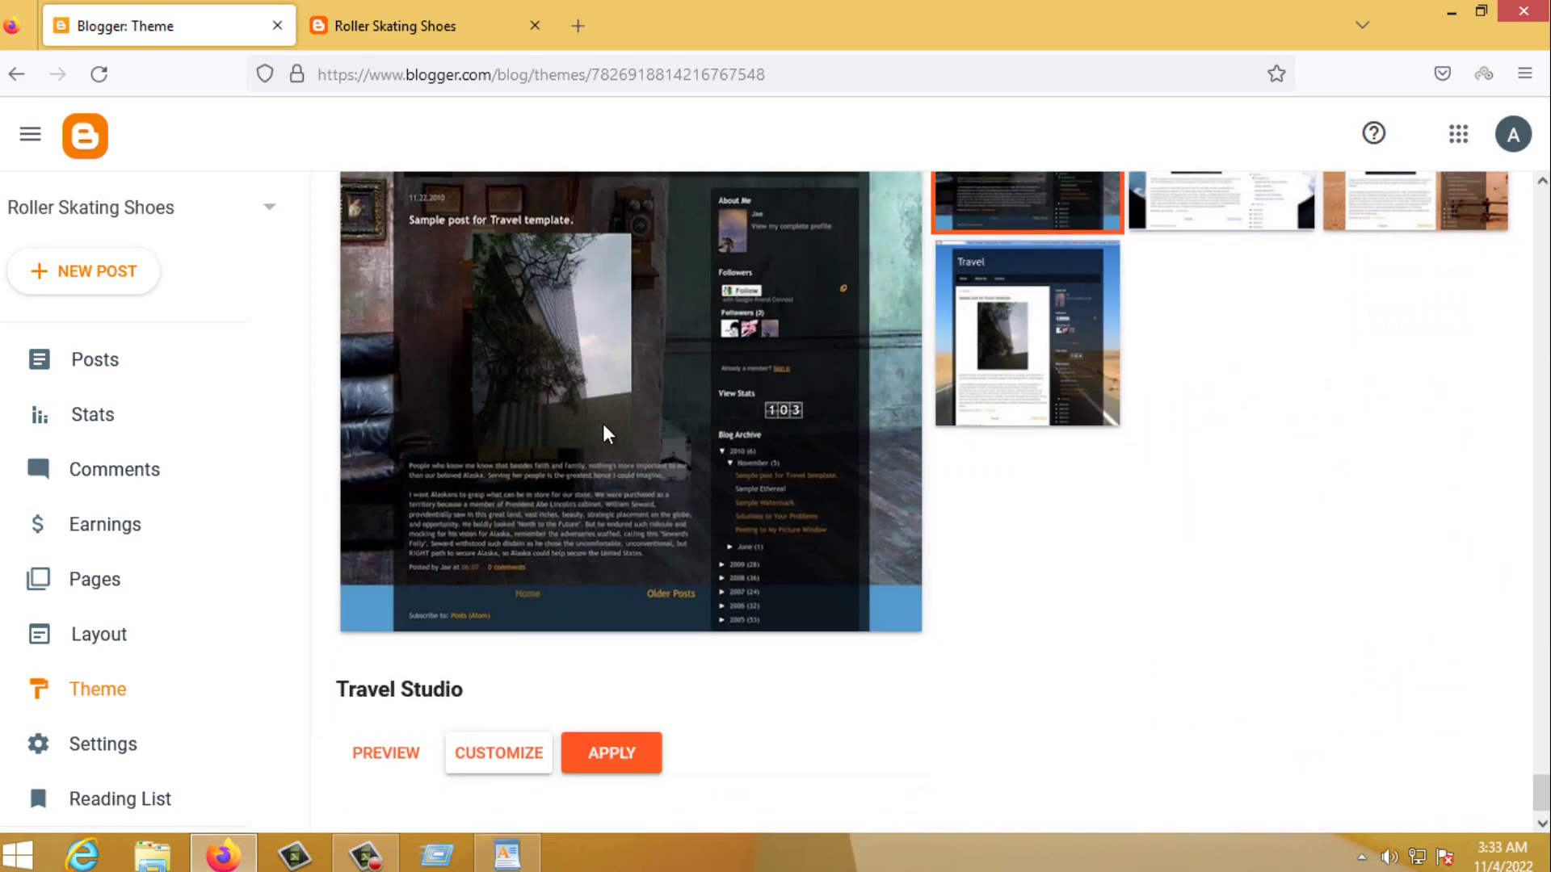
scroll(808, 614, down, 1)
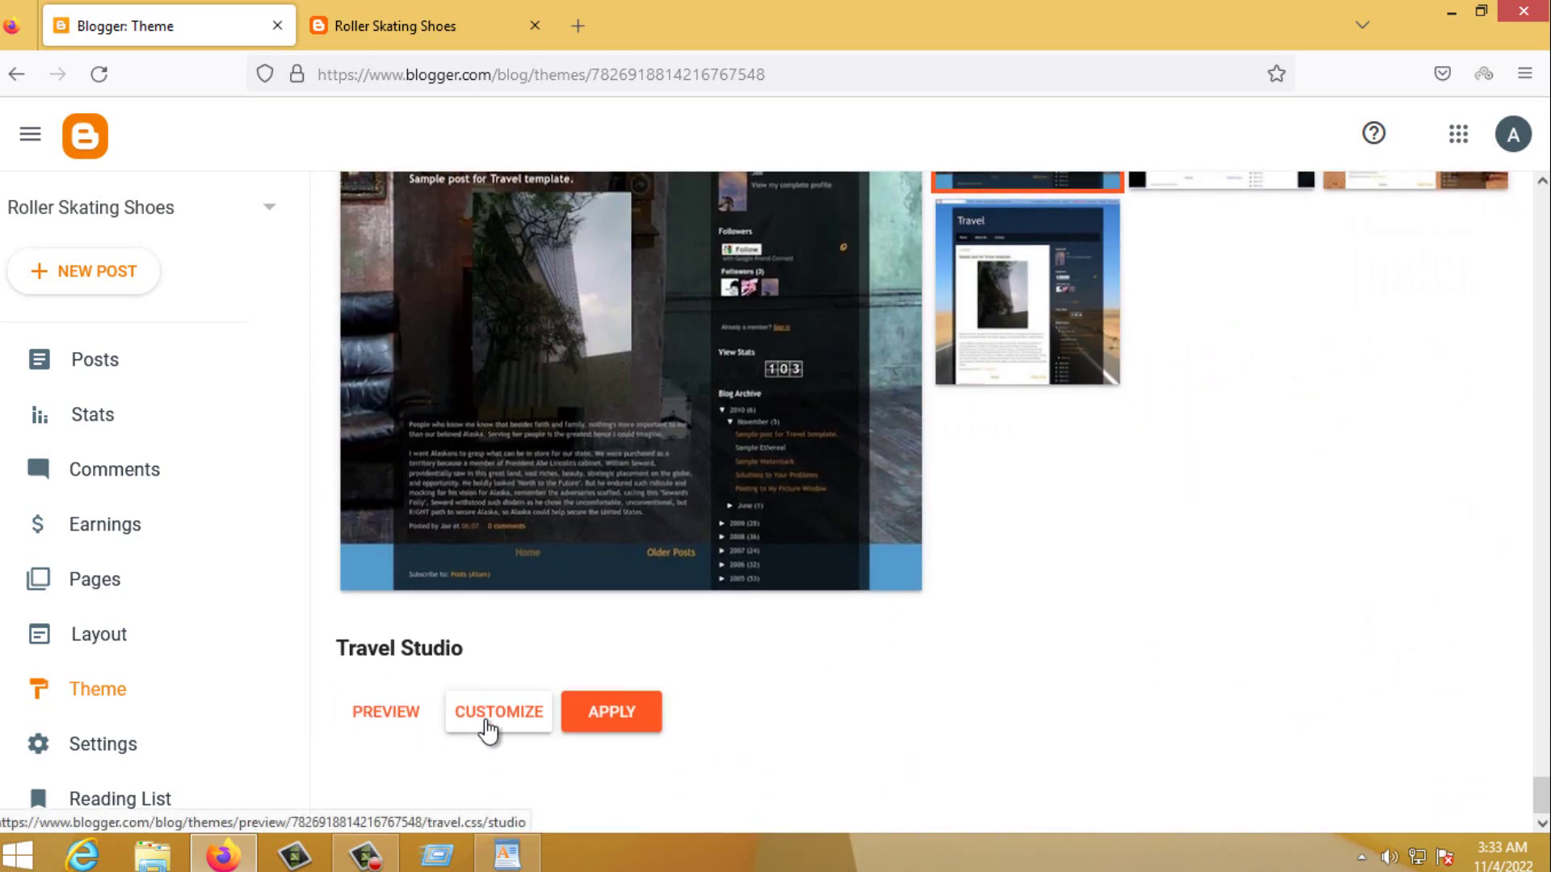
click(420, 25)
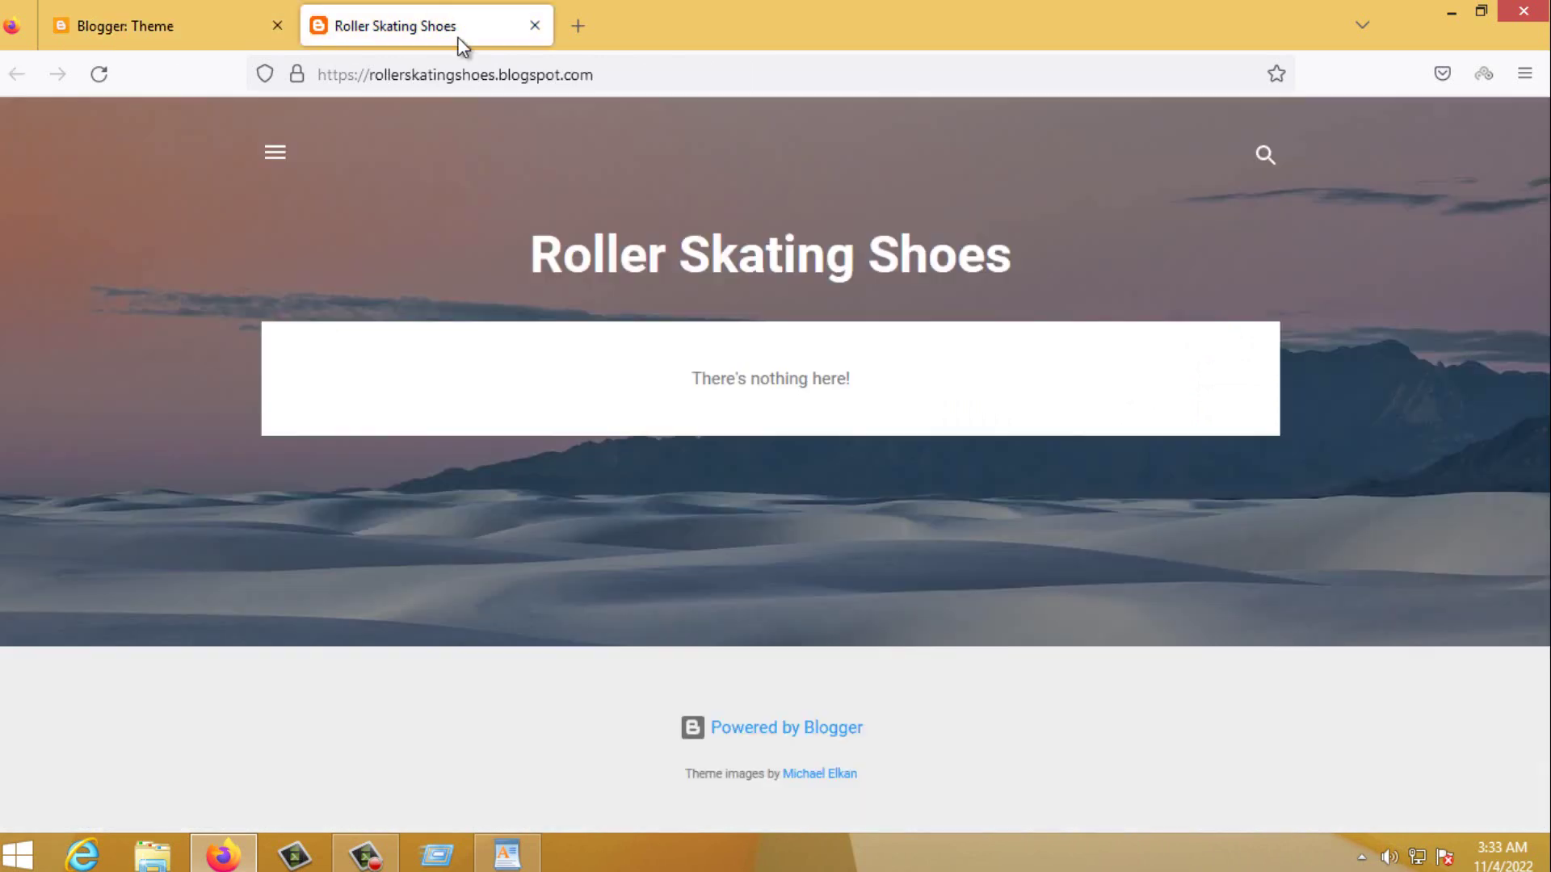
click(209, 11)
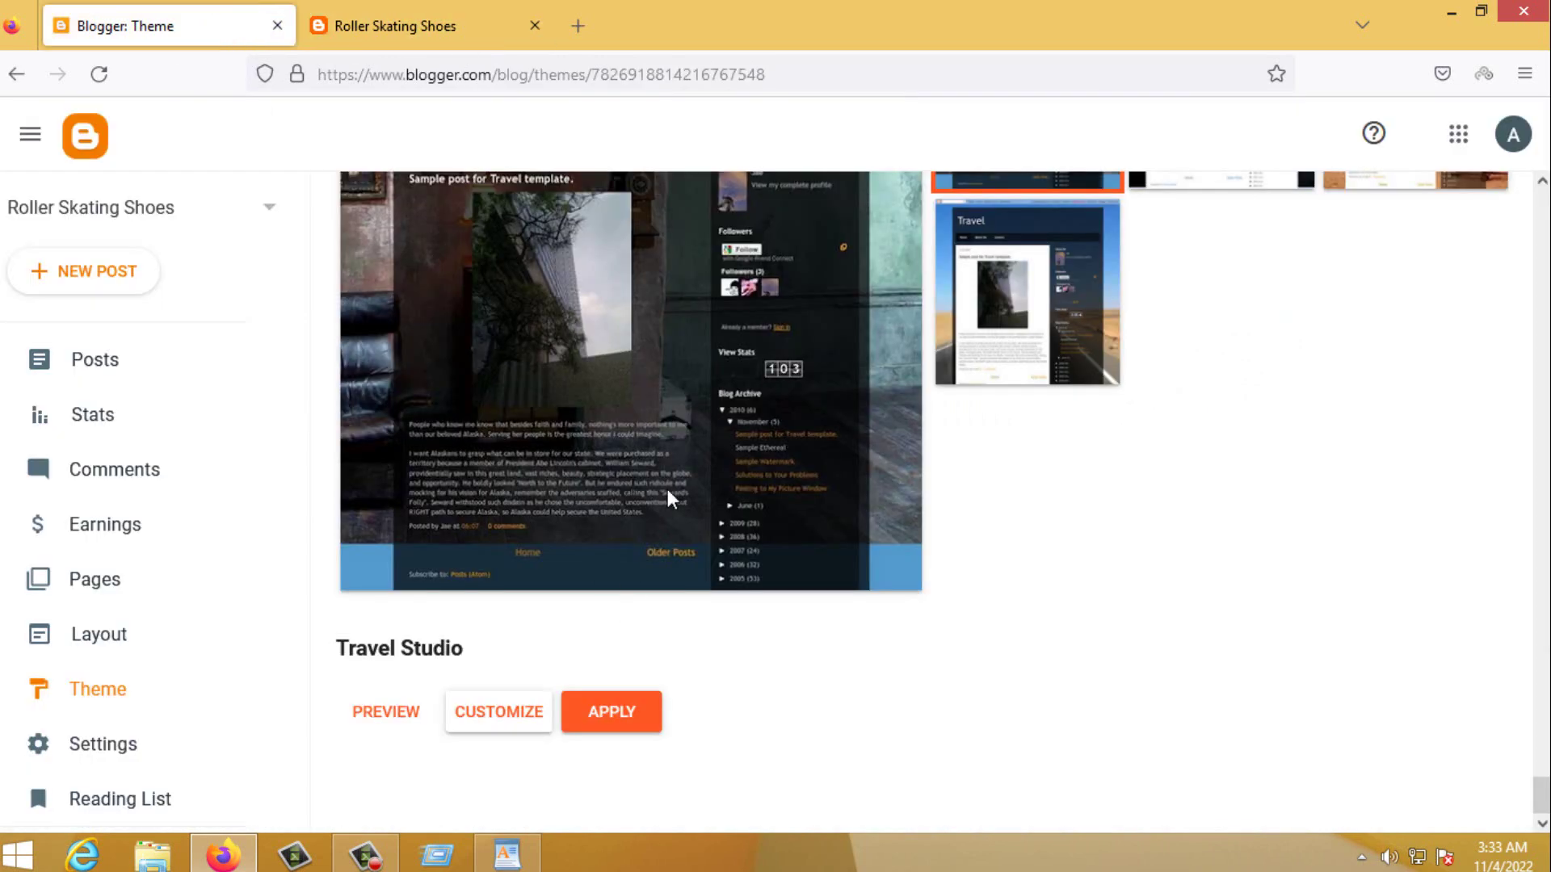
click(623, 717)
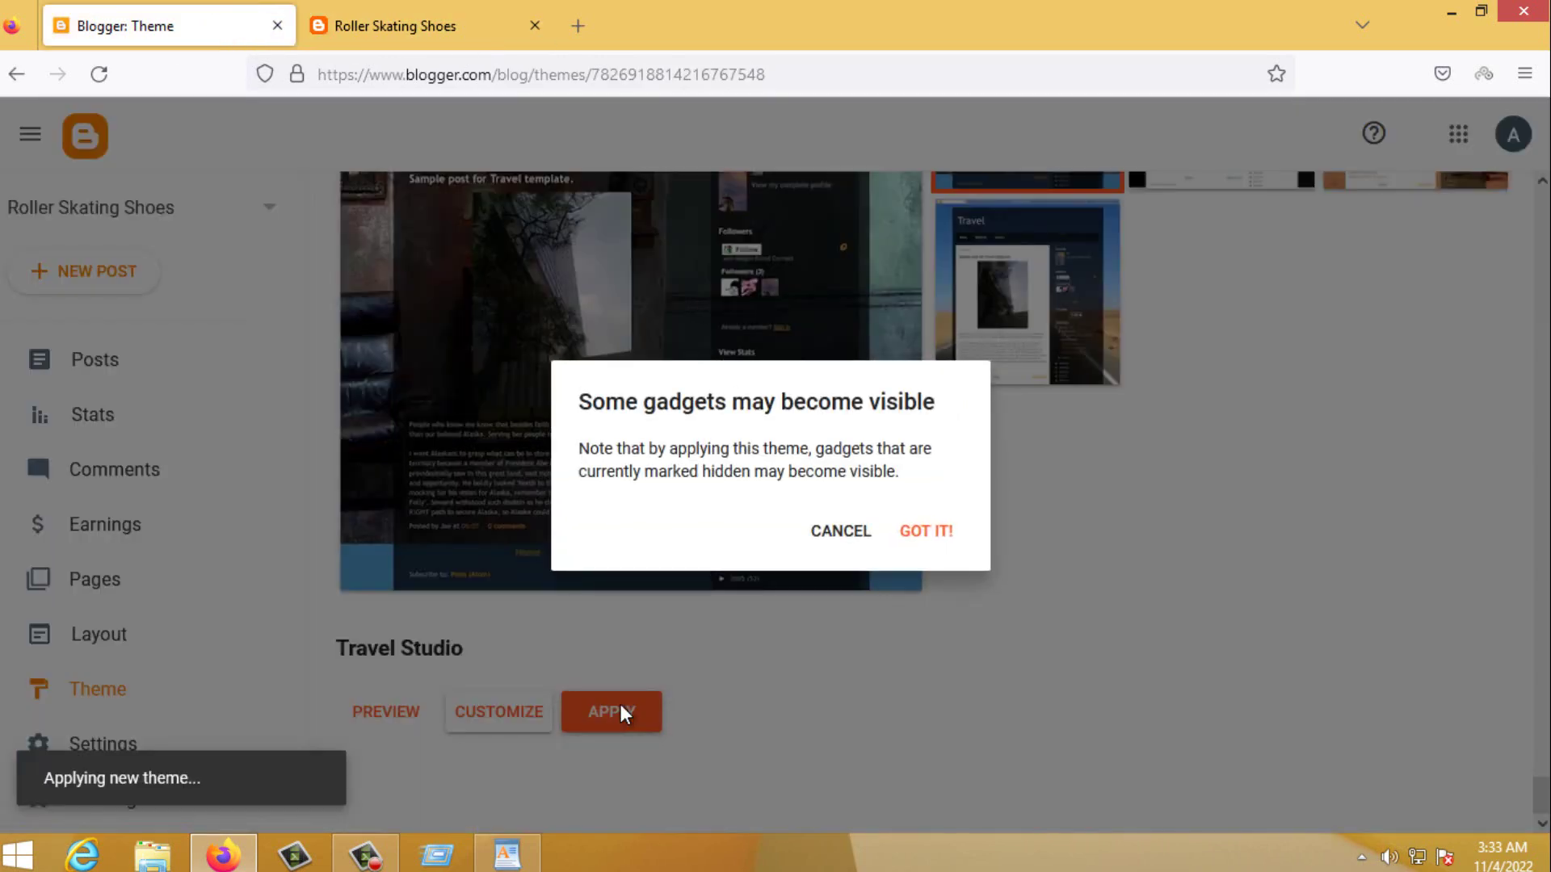
click(926, 535)
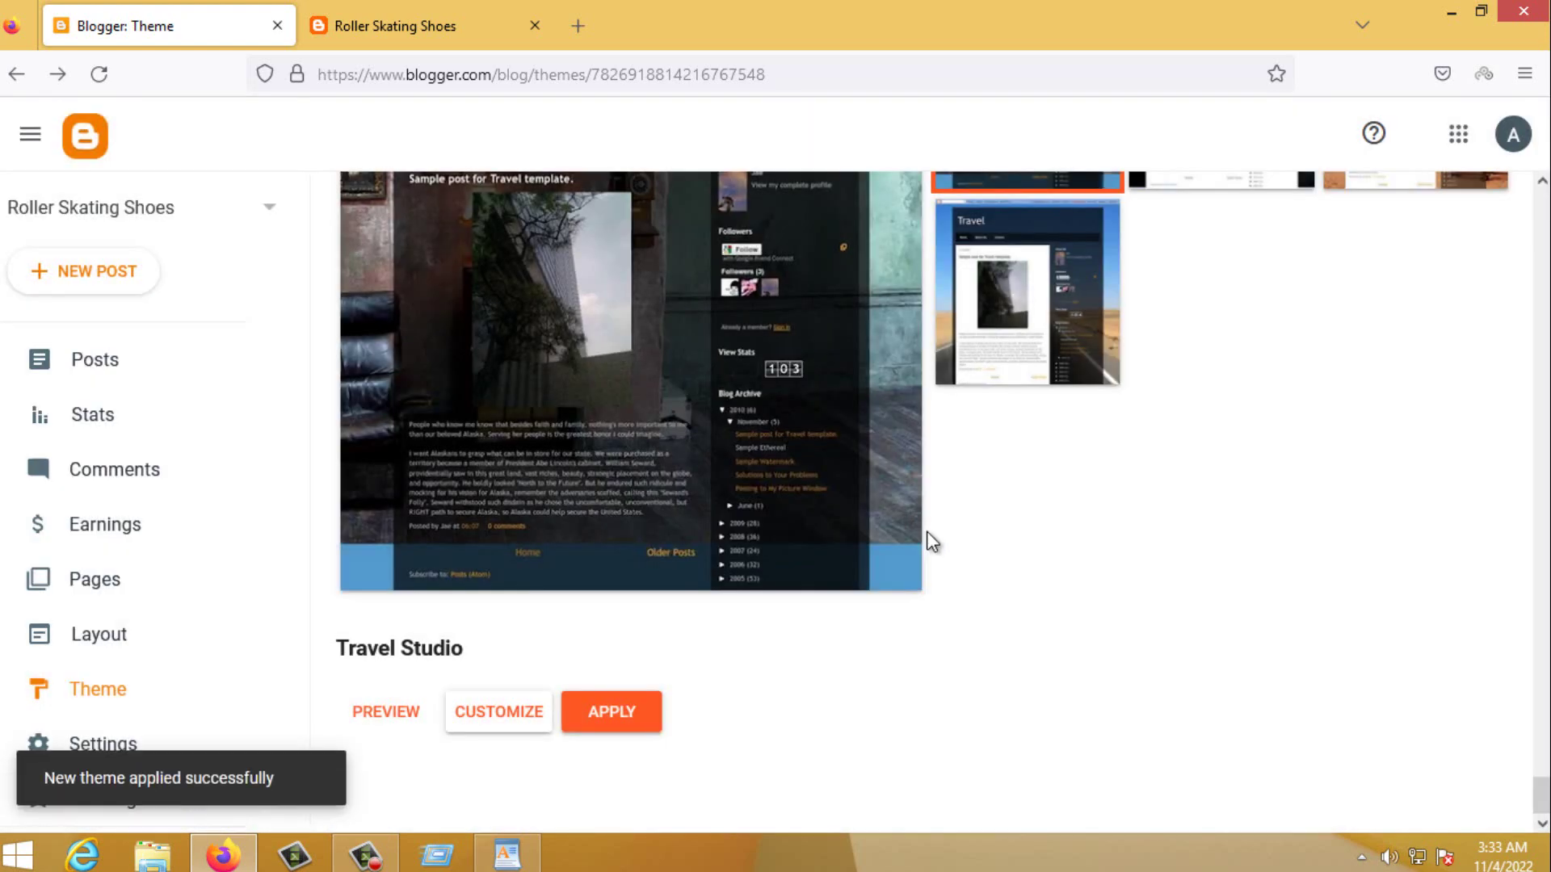
drag(52, 778, 273, 780)
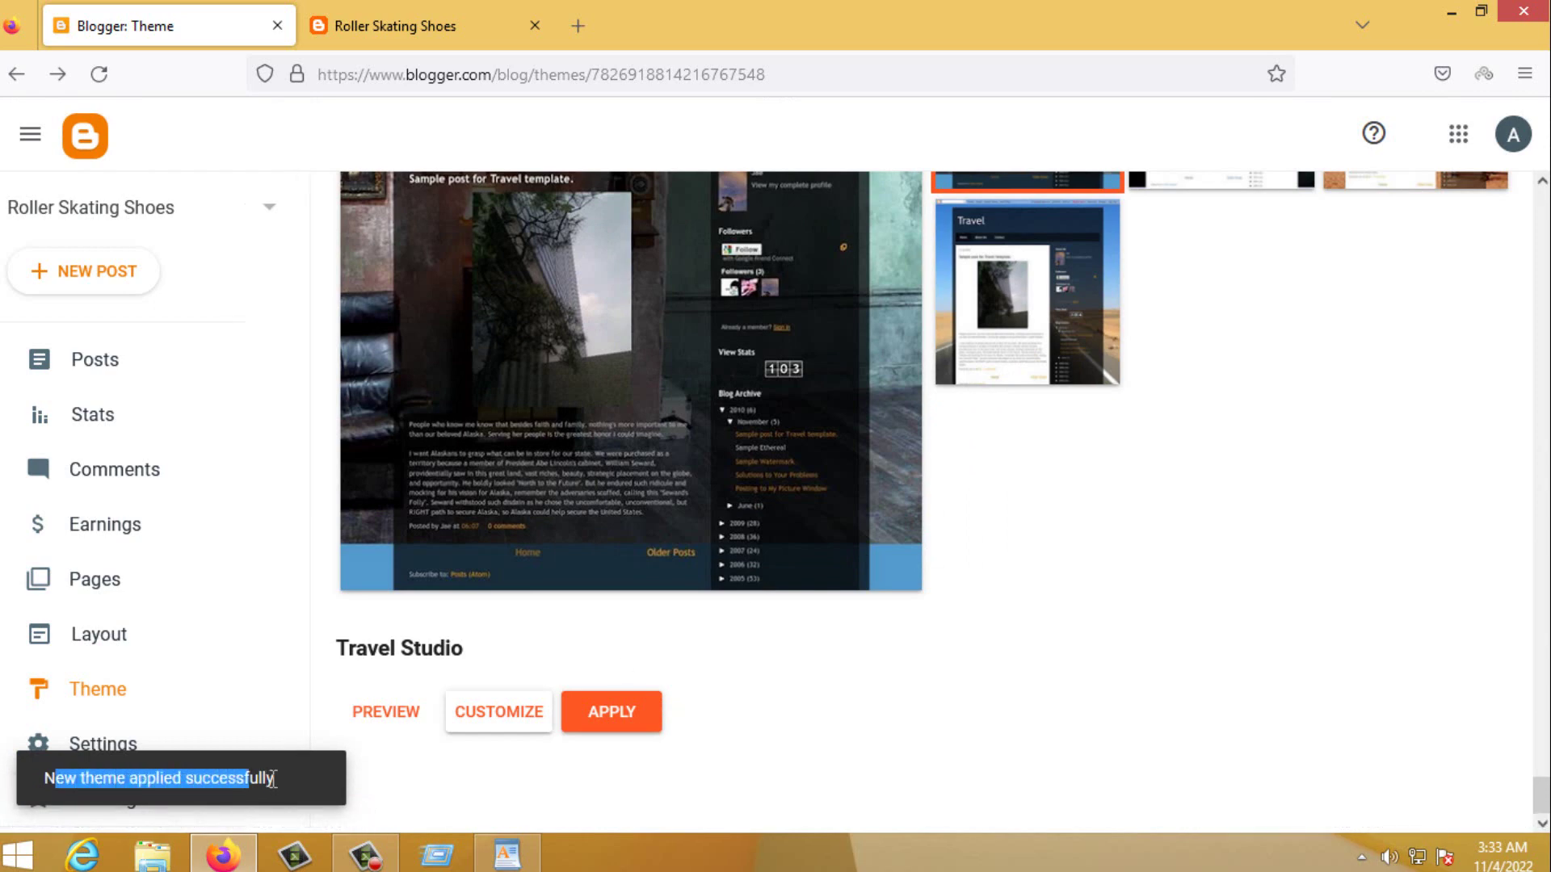
Reload the live Roller Skating Shoes blog and examine its new look, checking back against the theme gallery
scroll(897, 699, up, 6)
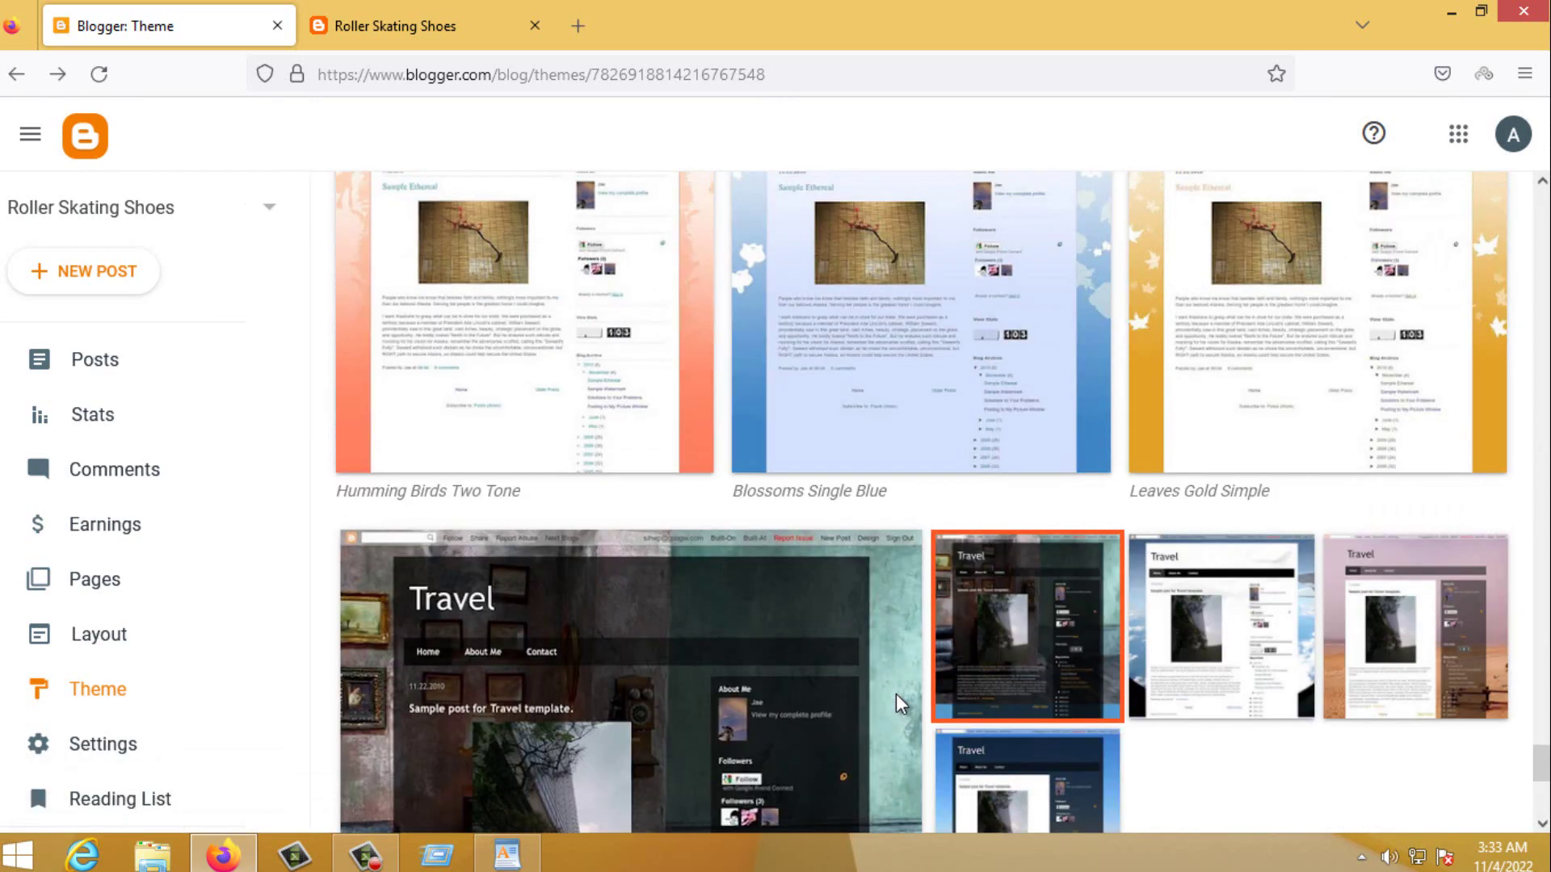
scroll(895, 695, up, 10)
click(400, 29)
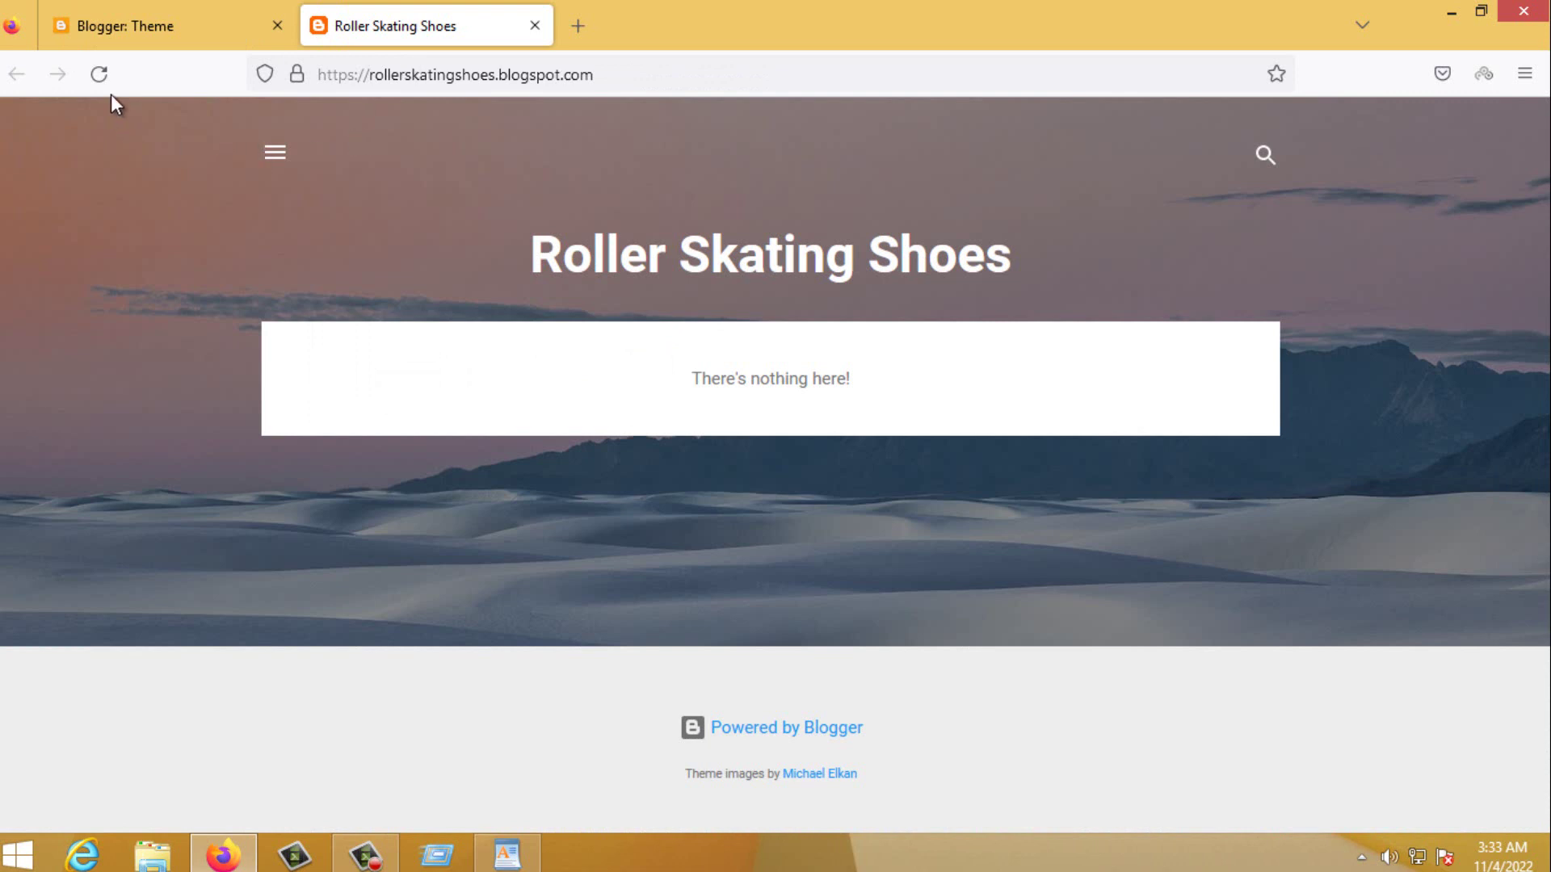
click(98, 71)
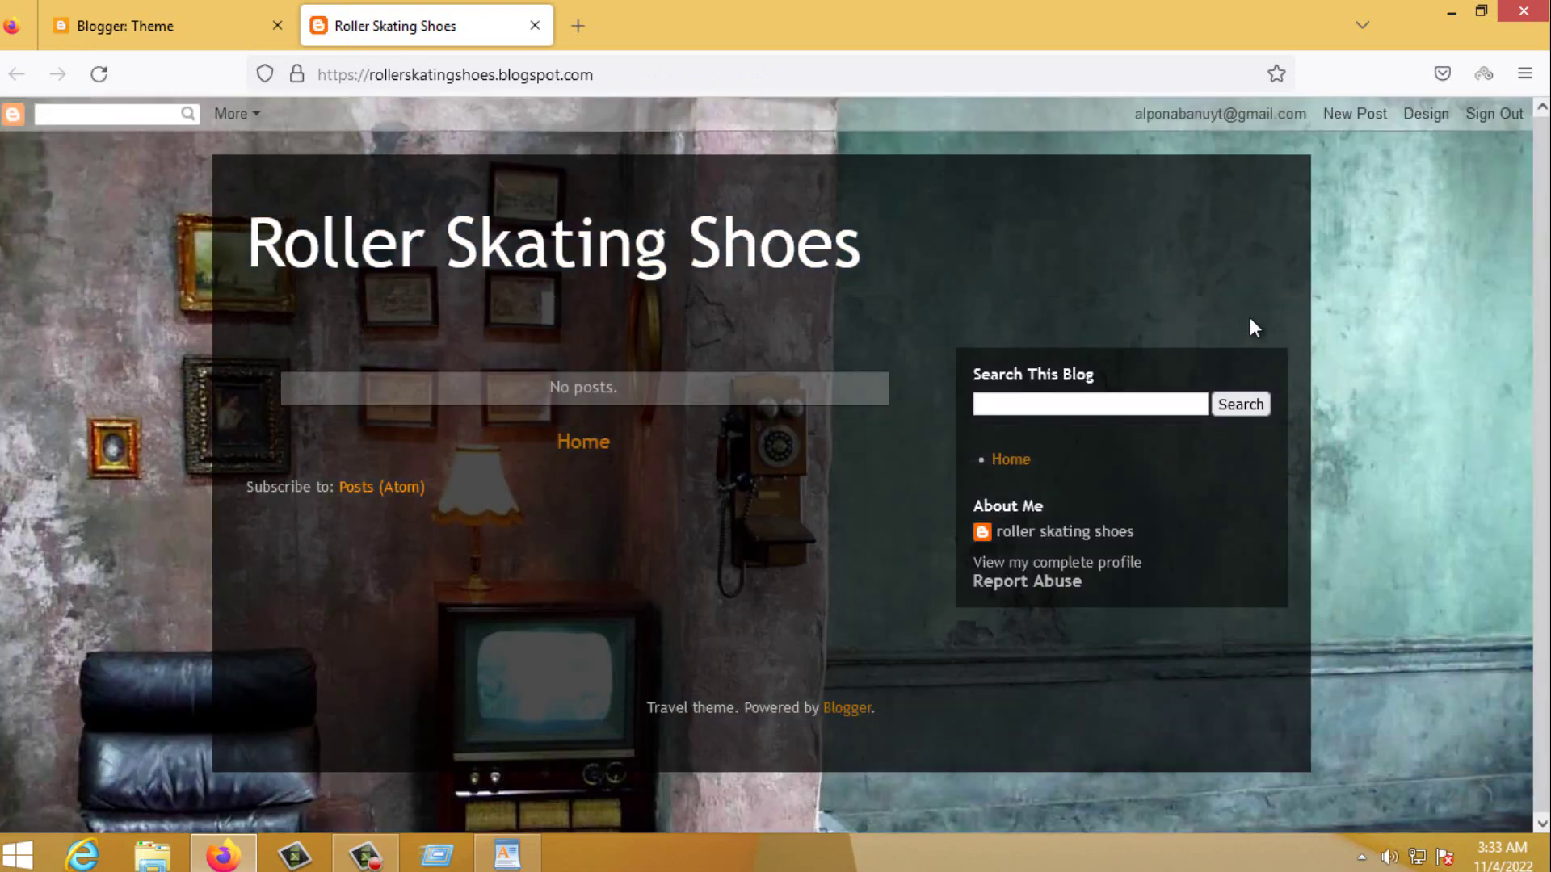
click(168, 18)
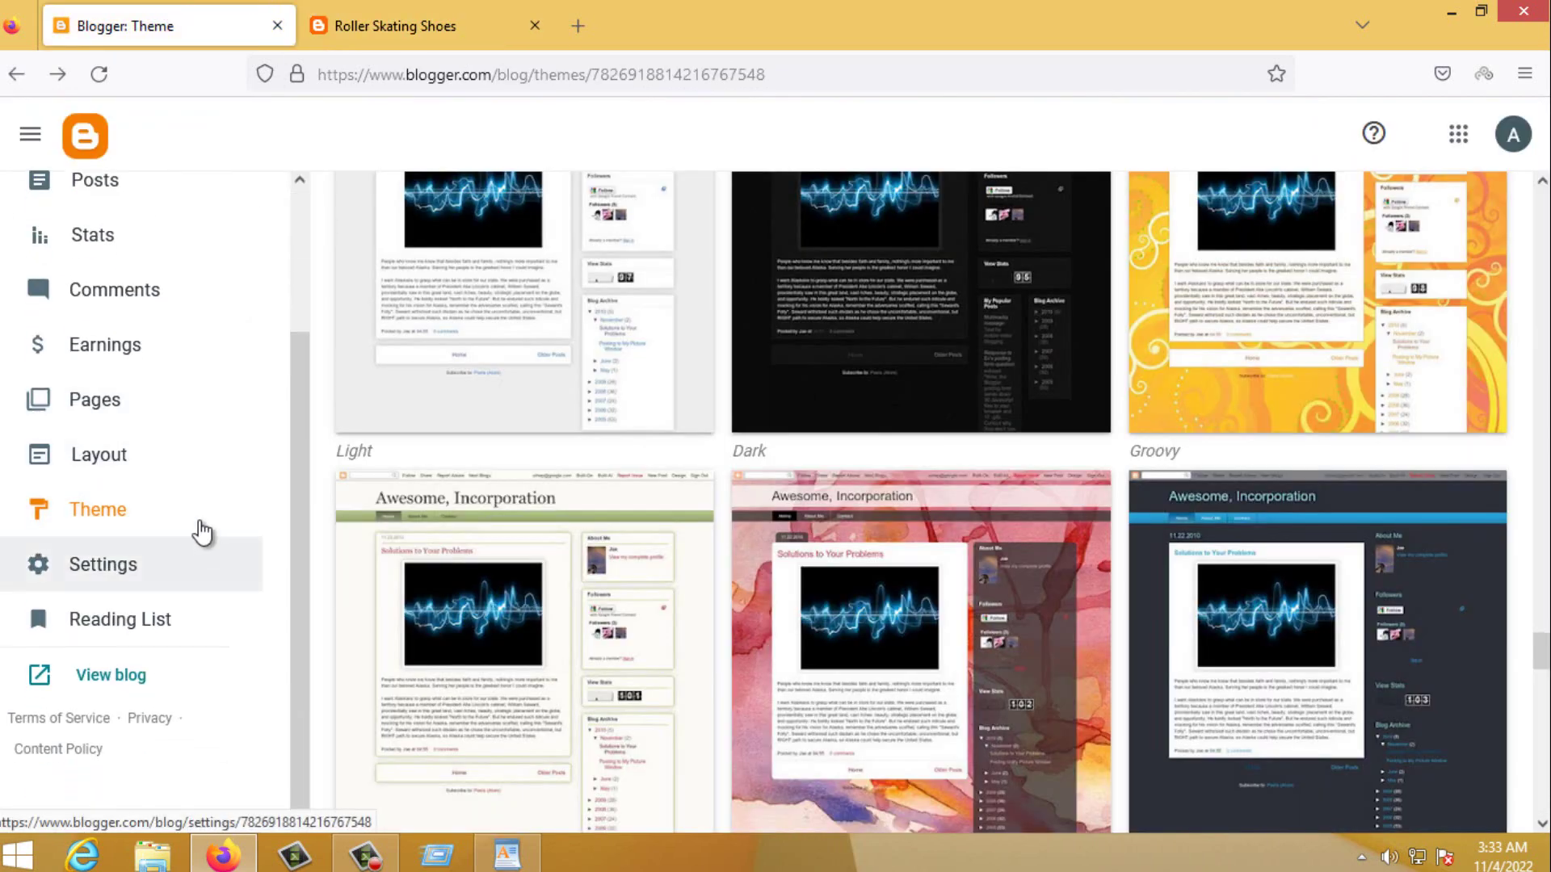
scroll(148, 430, up, 3)
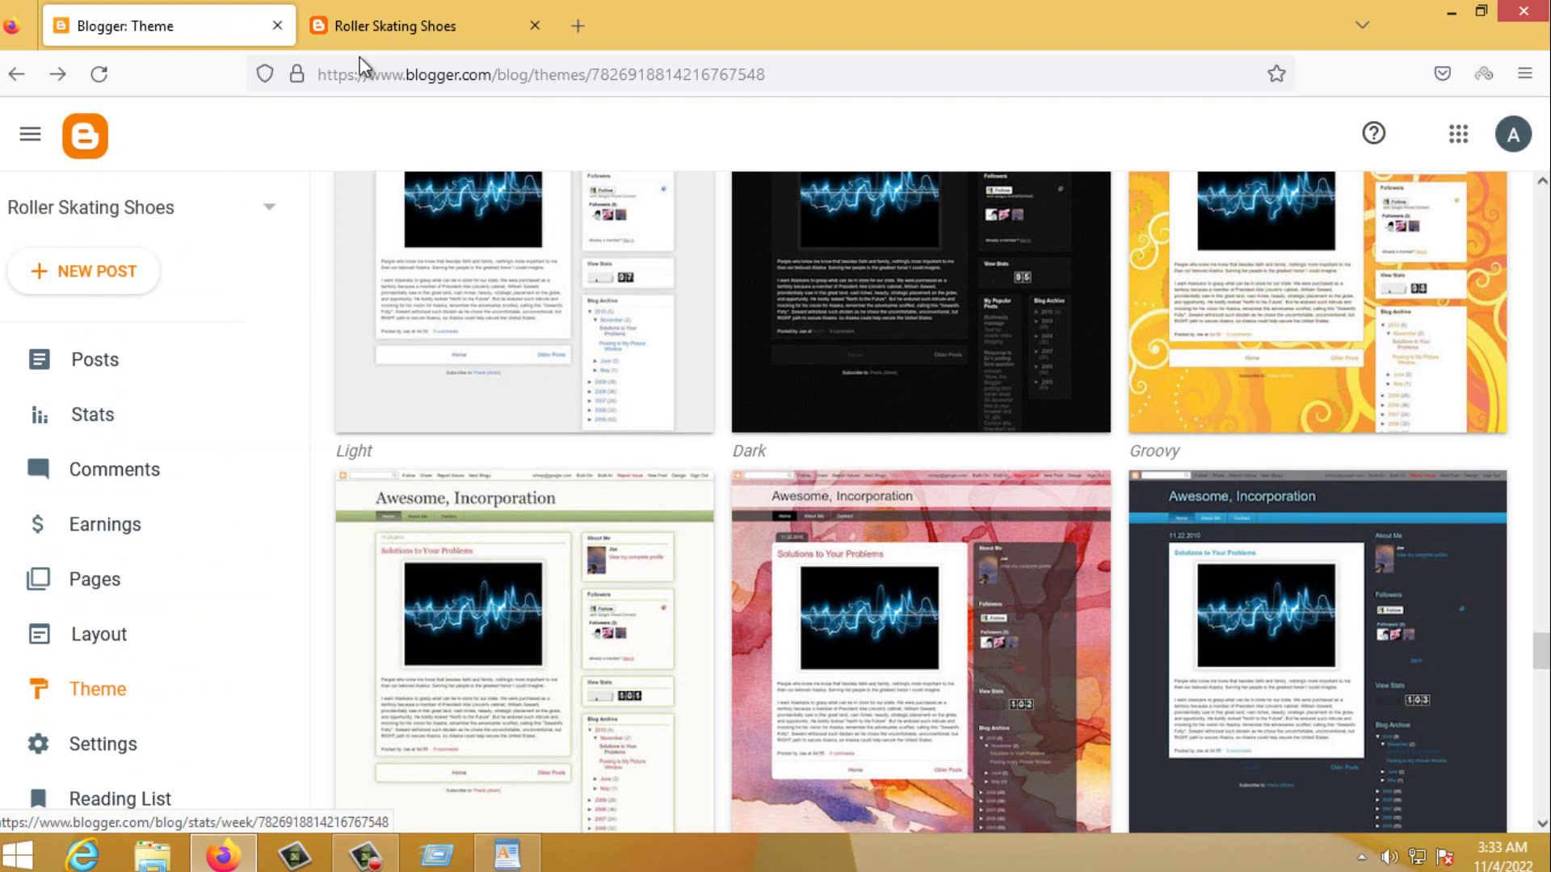
click(364, 26)
click(565, 73)
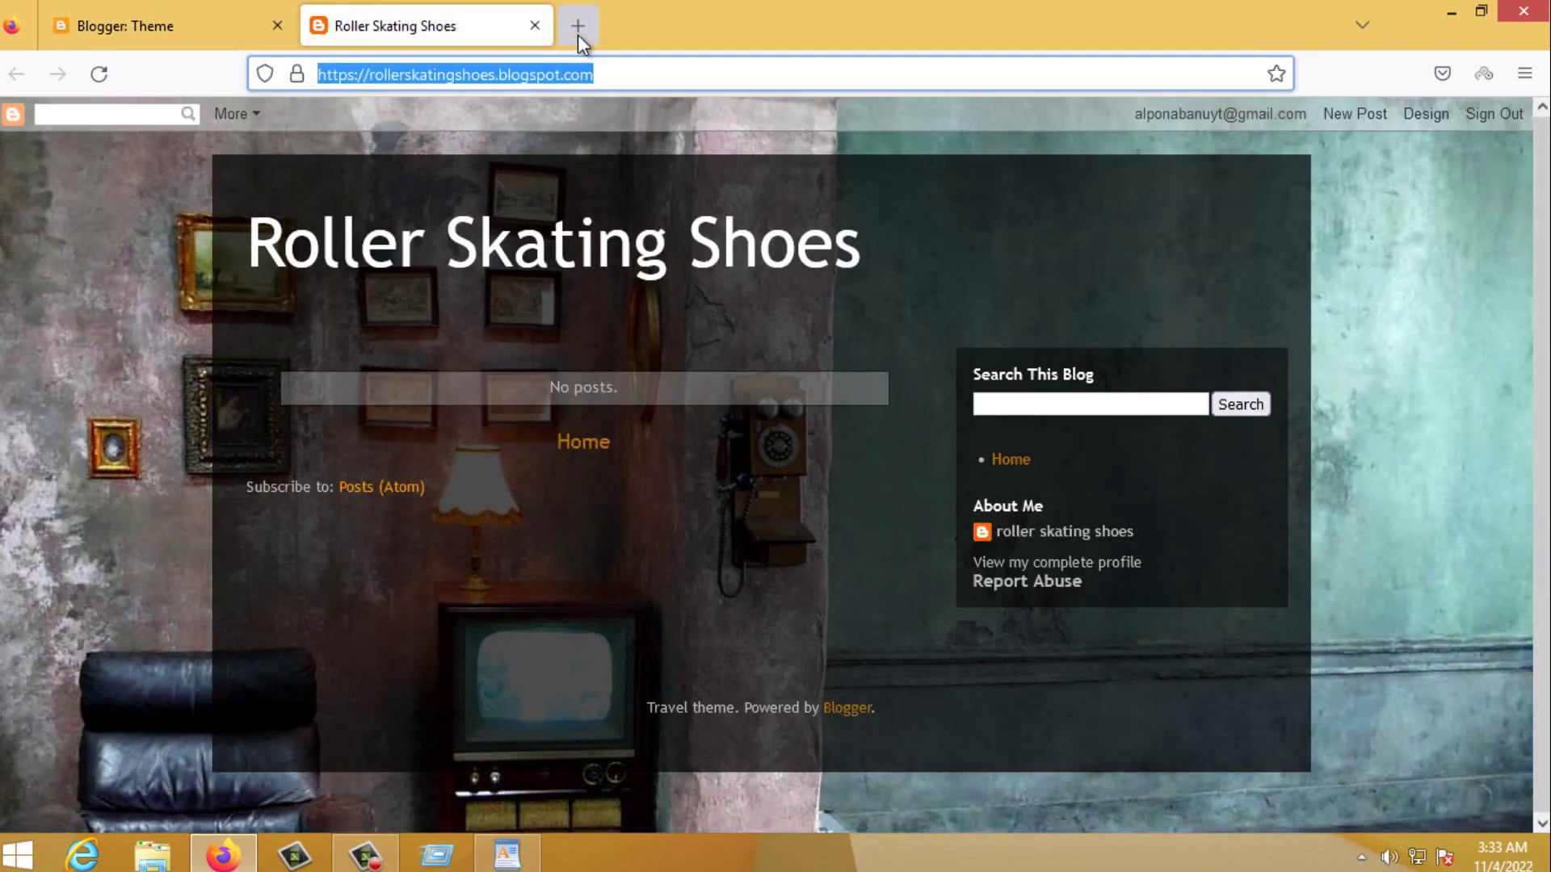
Open Google in a new browser tab and search for "blogger theme premium free"
click(579, 35)
text(google.com/)
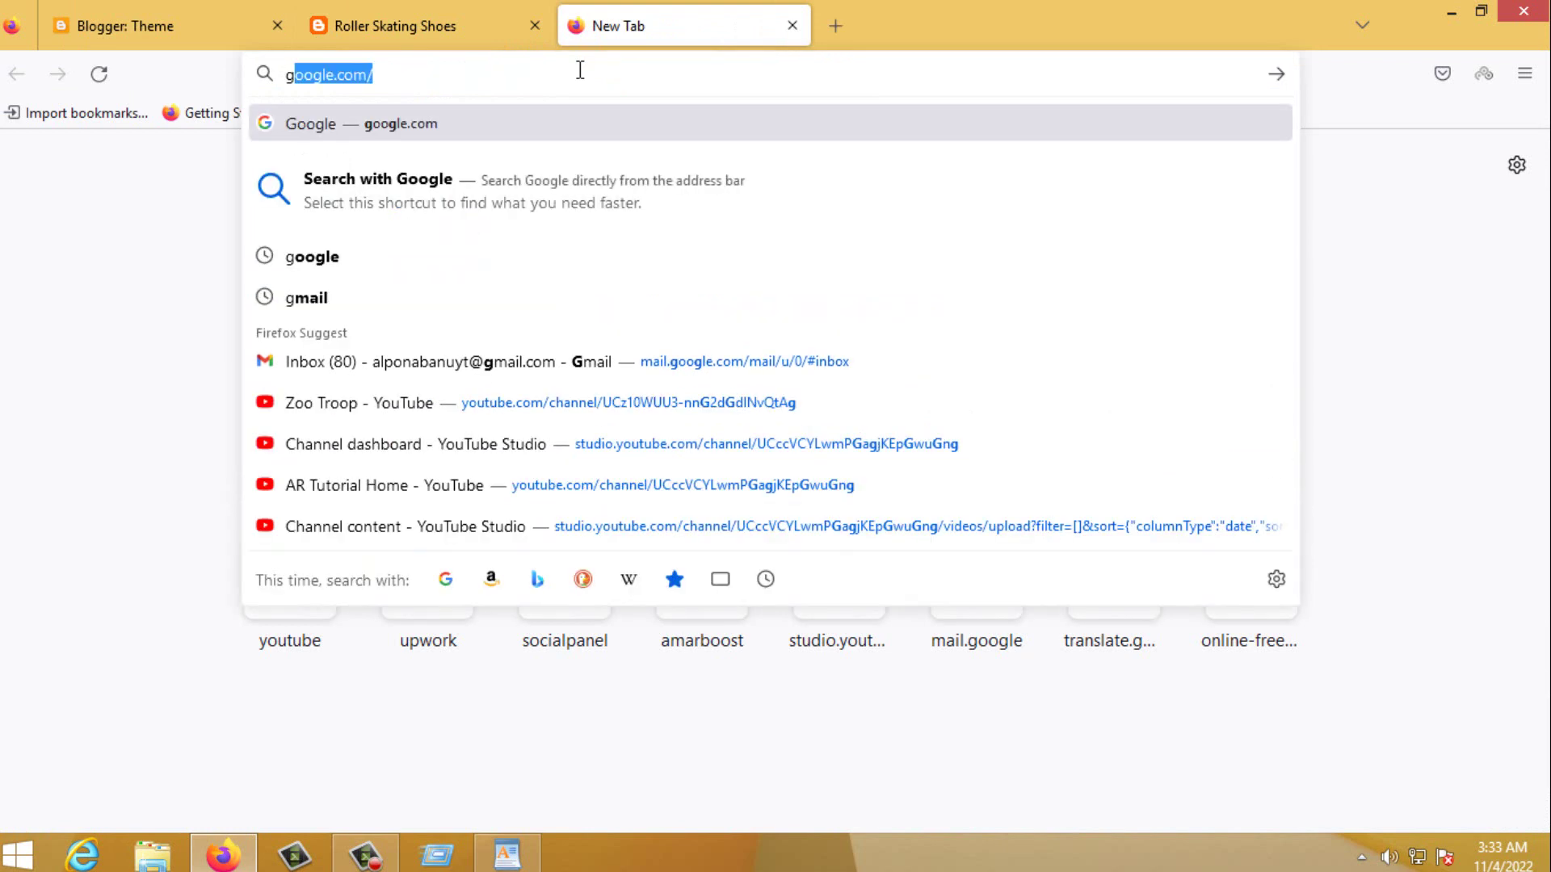
key(Return)
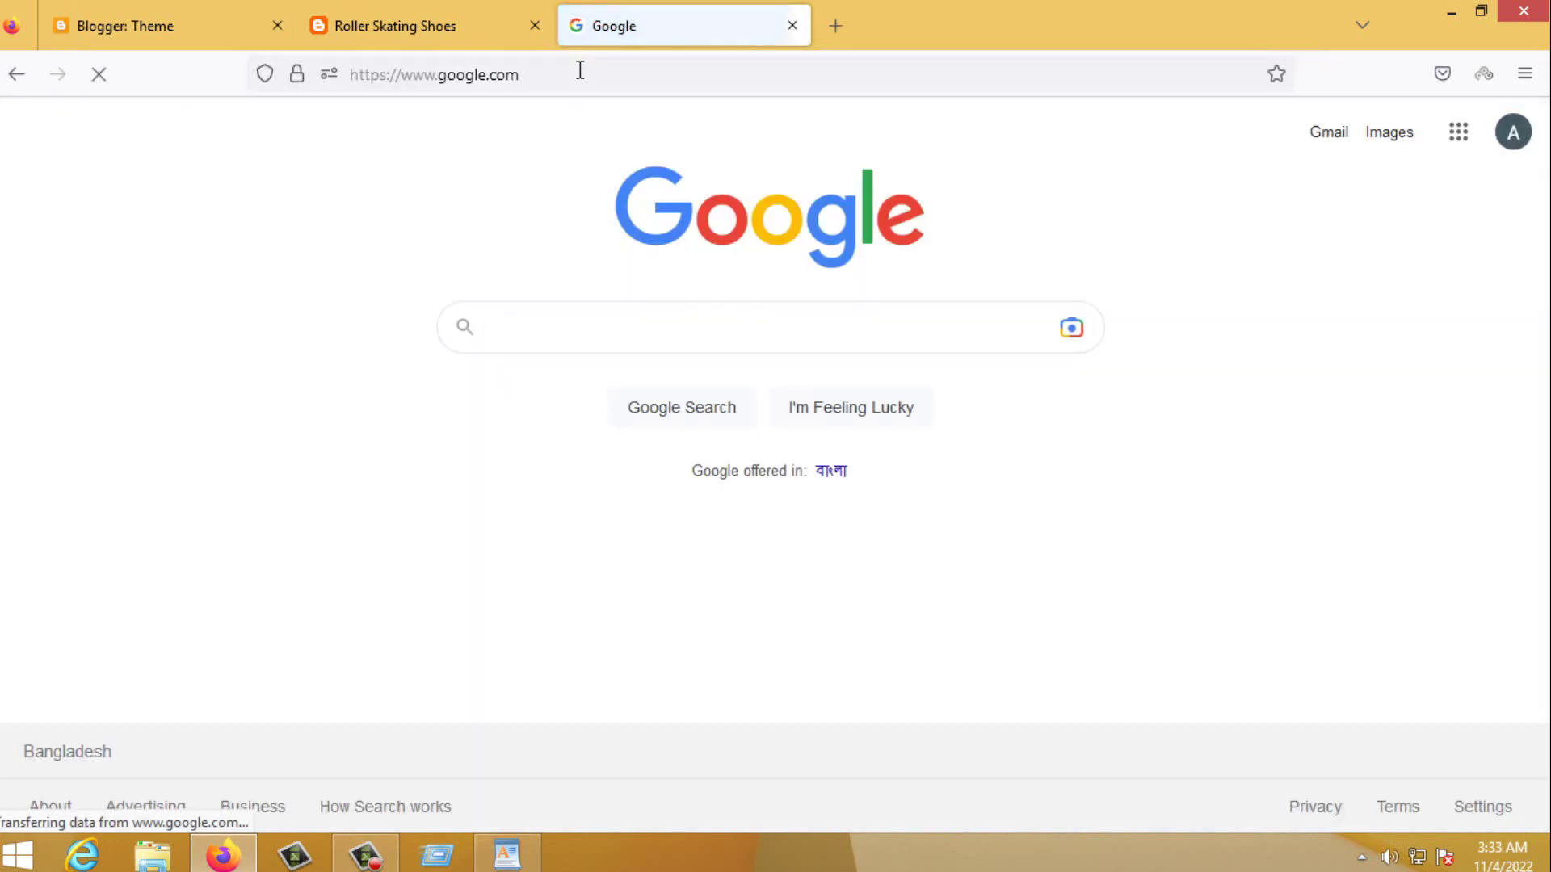
text(bl)
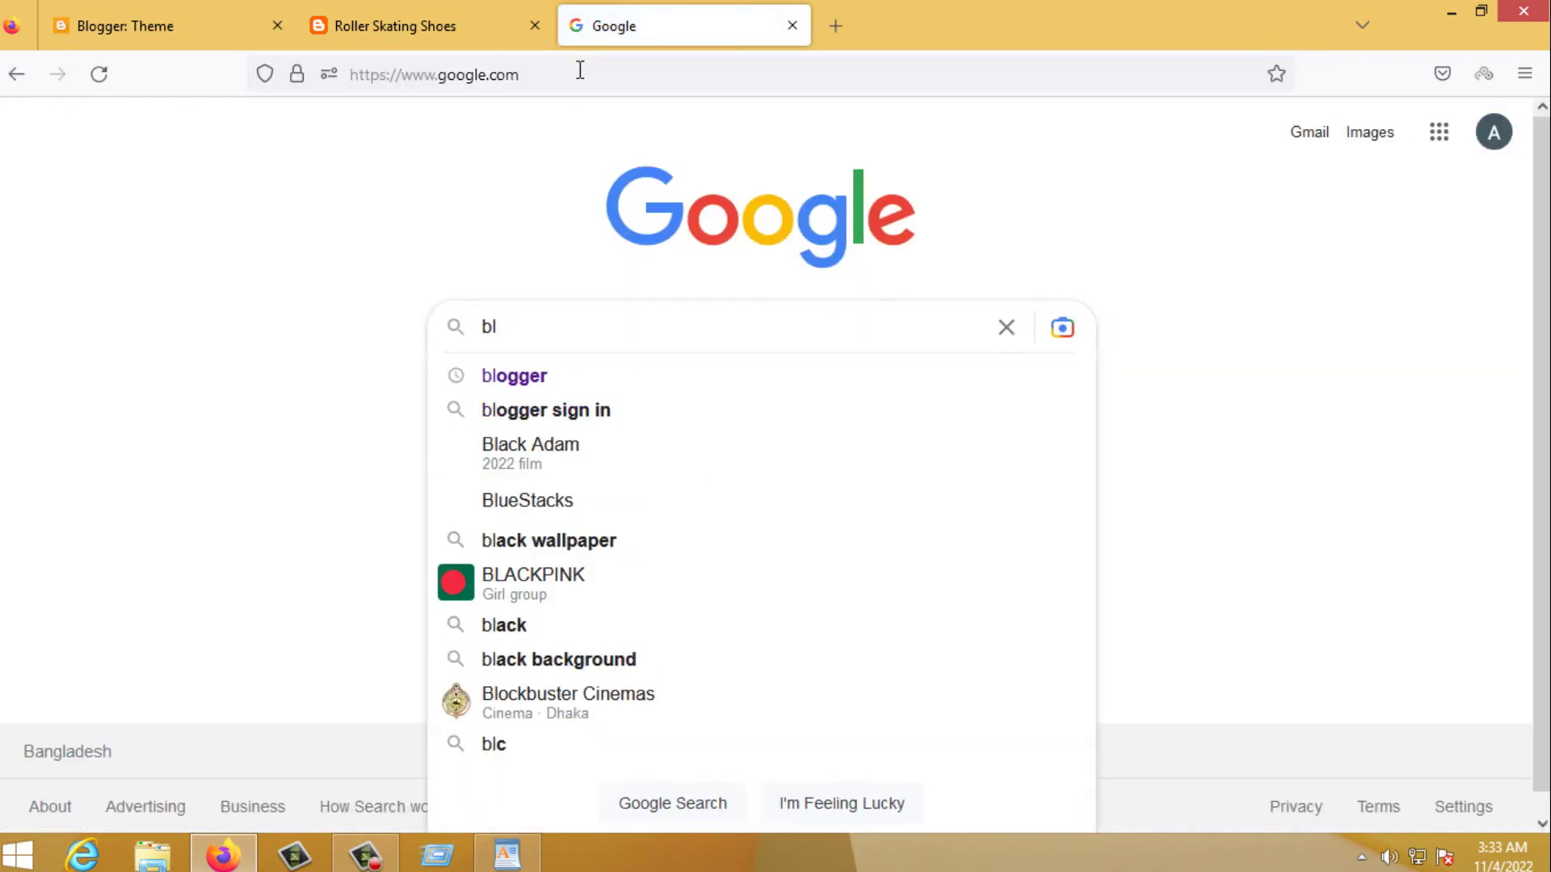
key(Down)
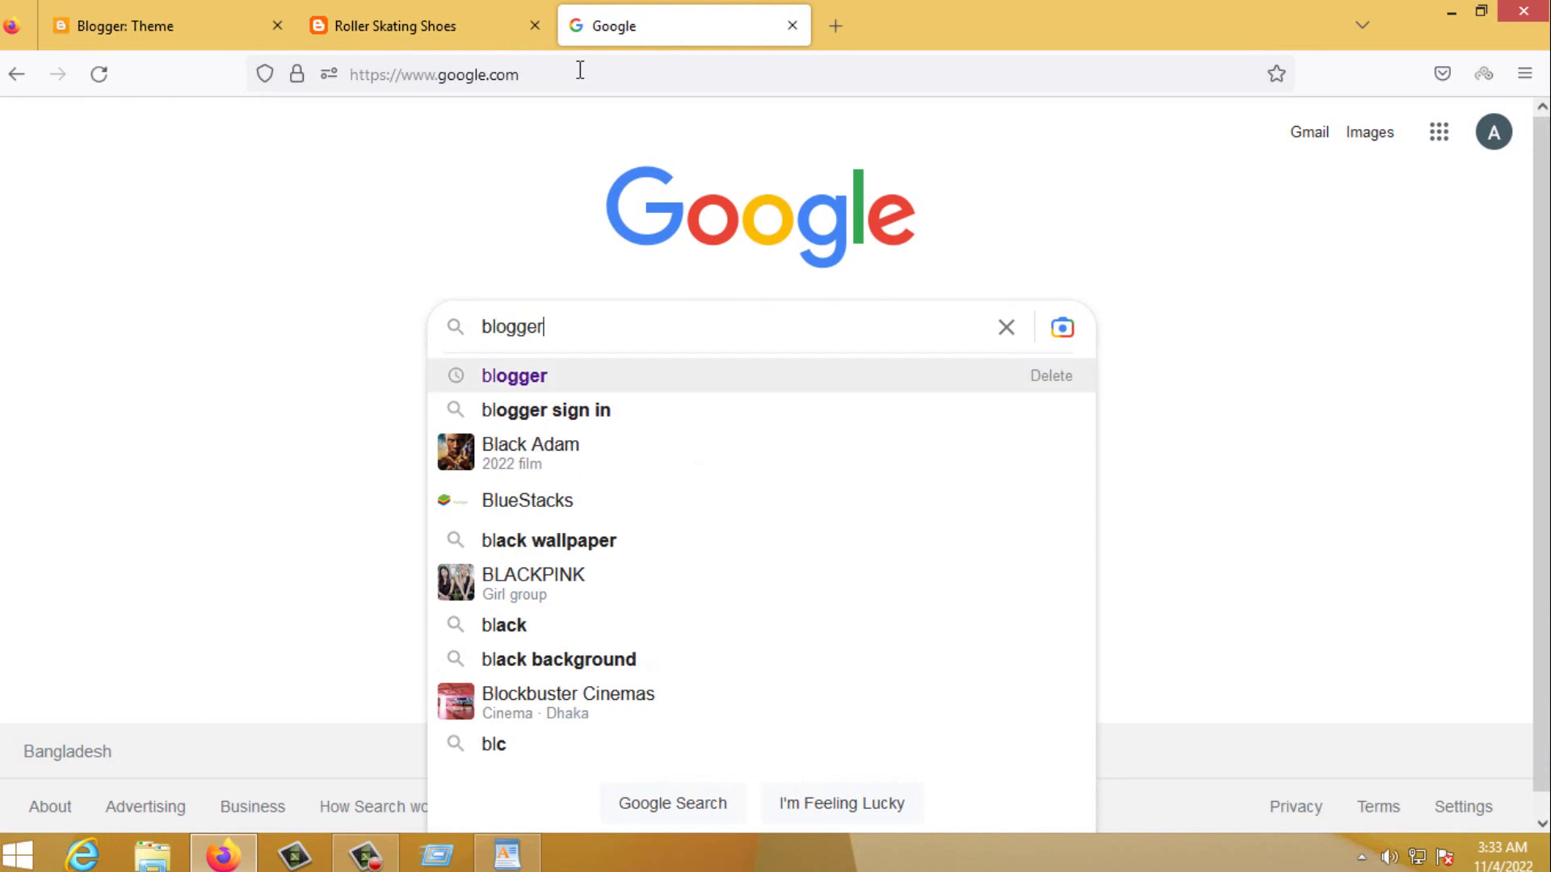
text(the)
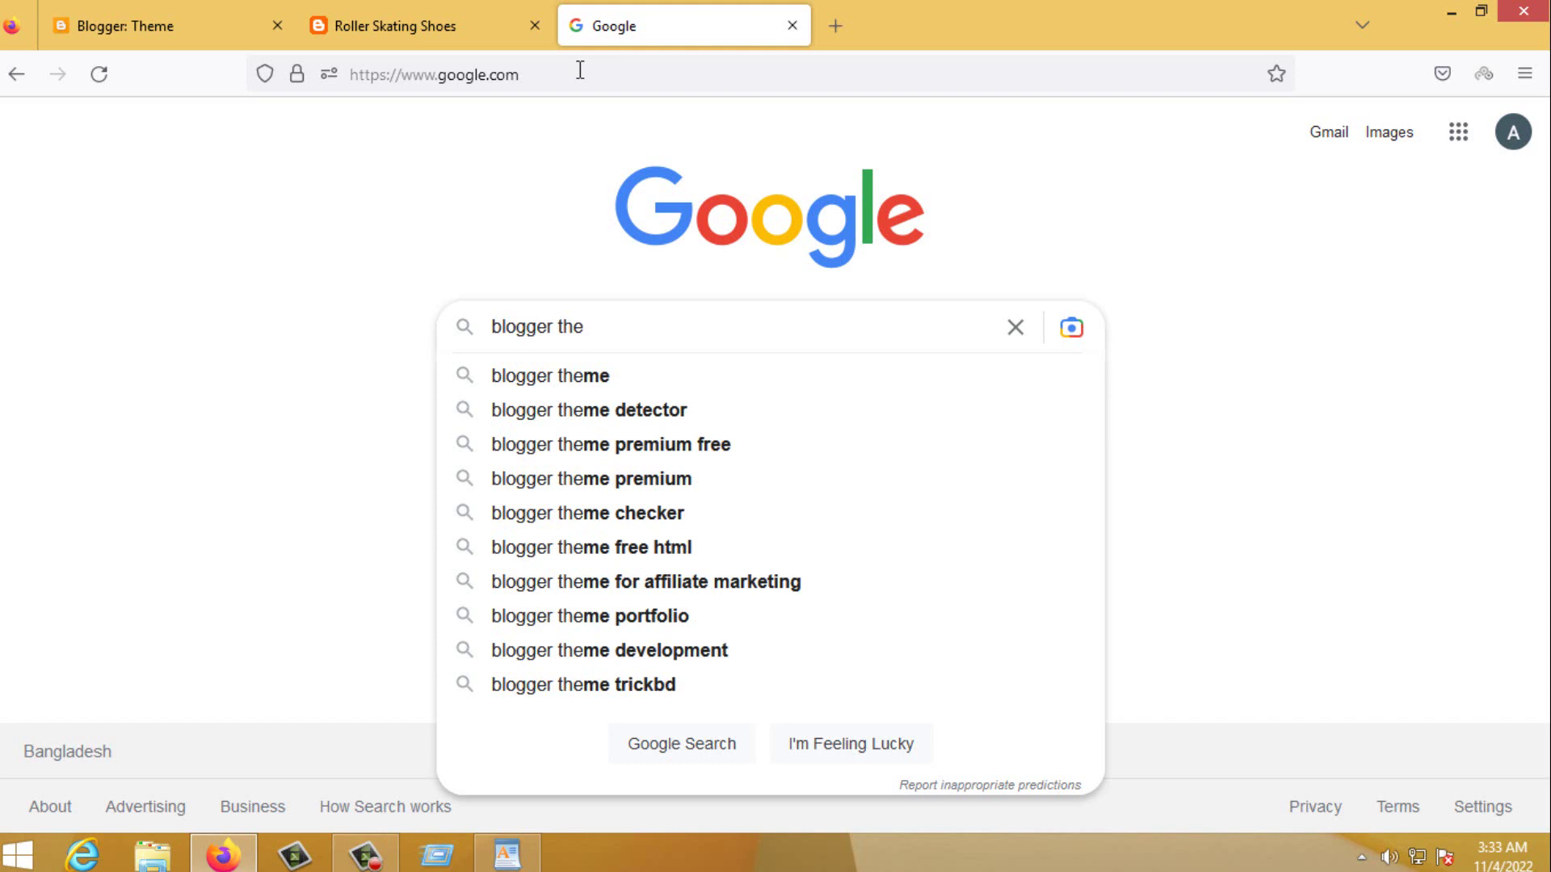
click(710, 444)
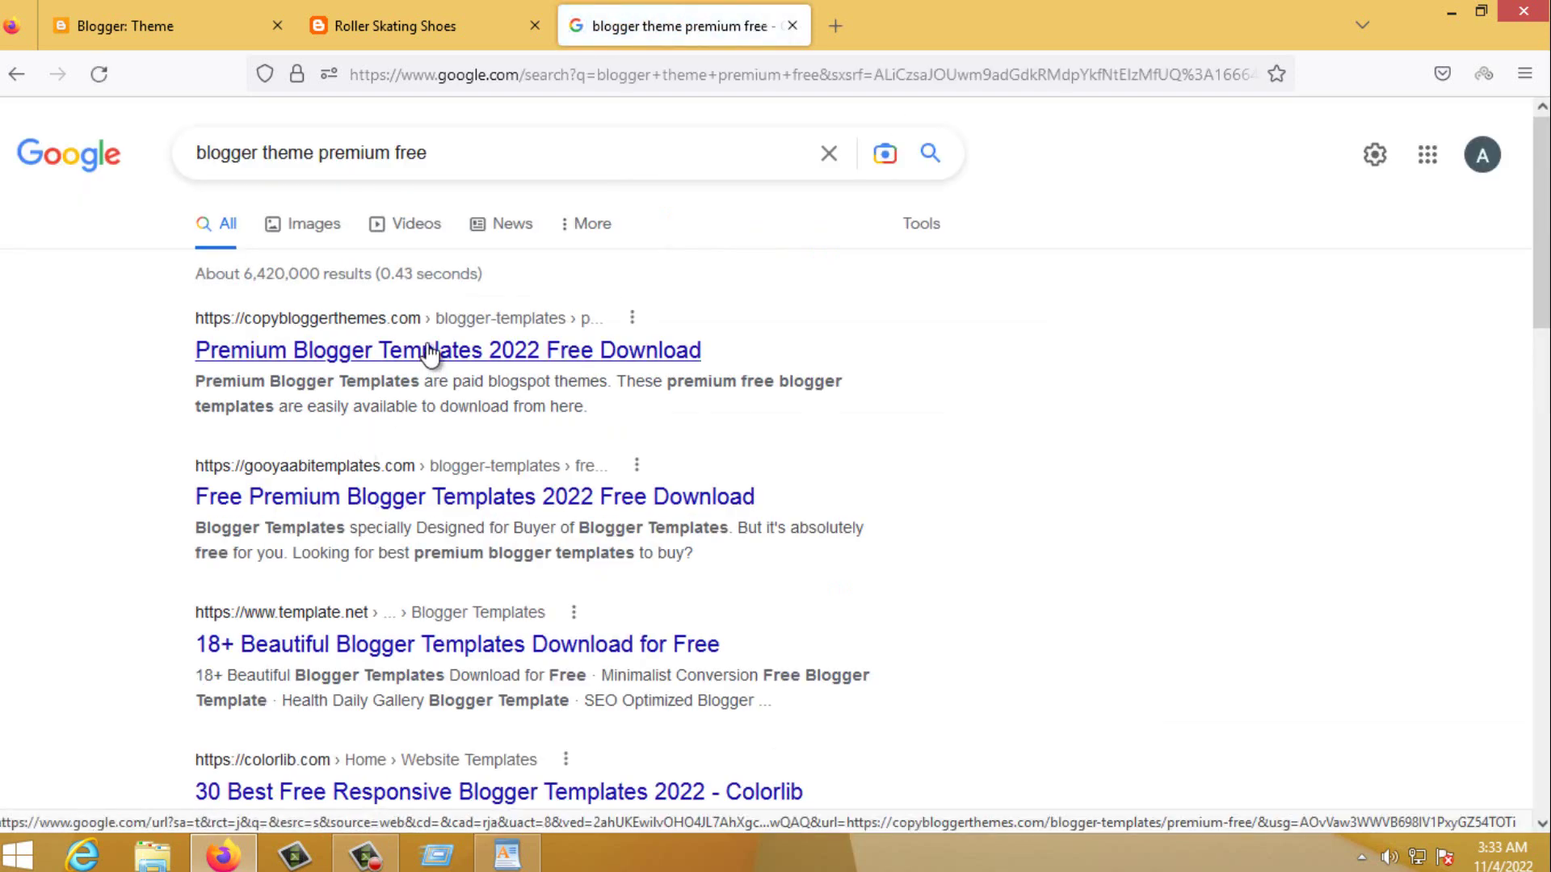
Open the Premium Blogger Templates 2022 Free Download result in a separate tab and browse its template gallery
right_click(428, 349)
click(477, 357)
click(937, 11)
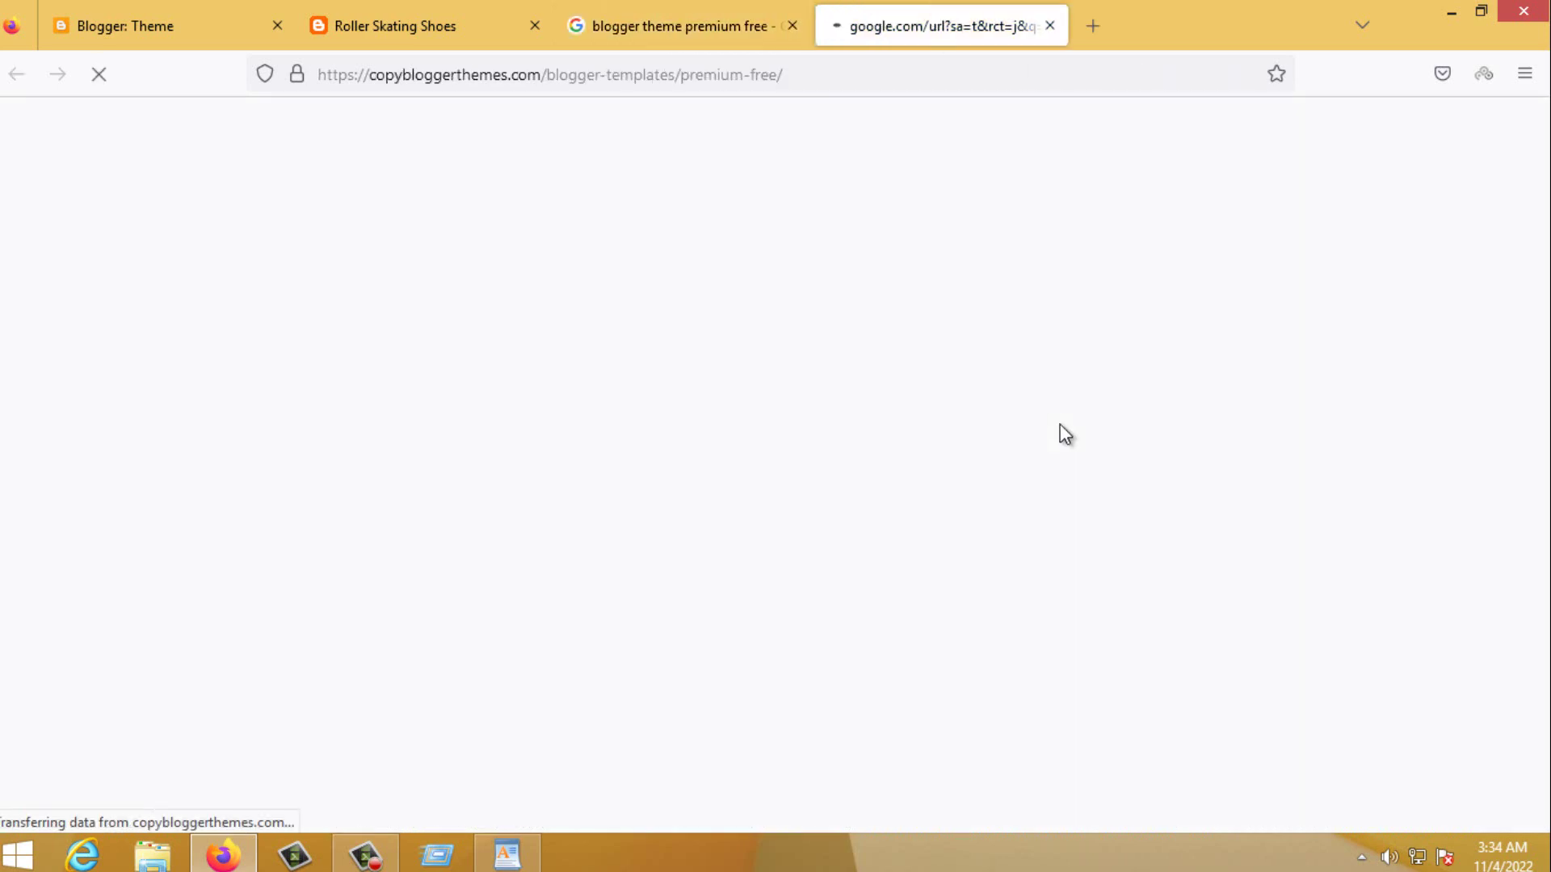
scroll(929, 517, down, 8)
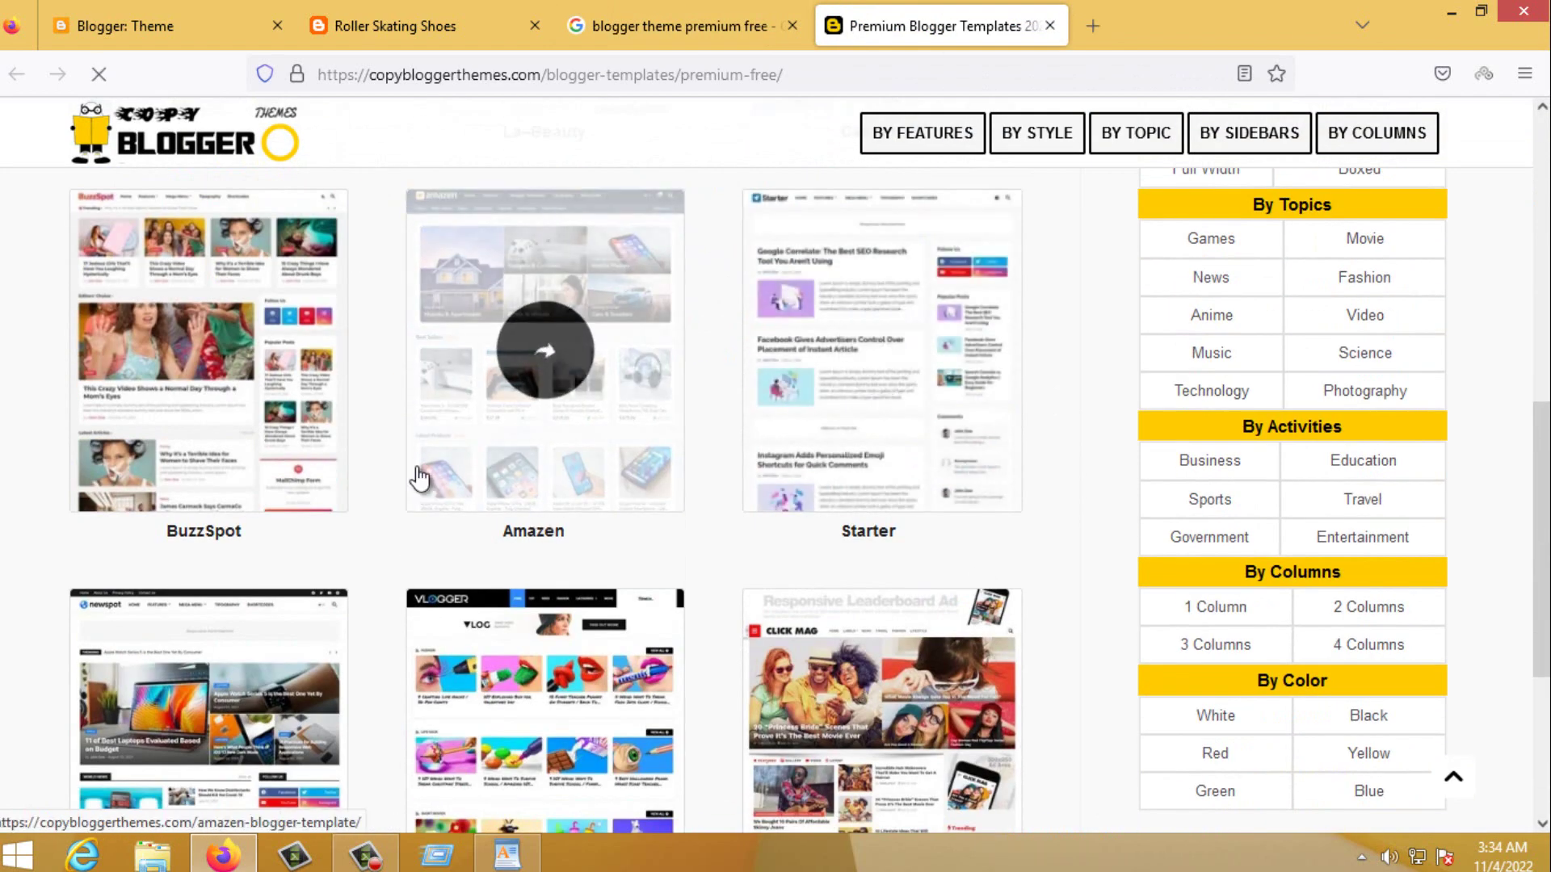
Open the Vlogger template's page from the premium template gallery and examine its live demo, including the Categories menu
scroll(845, 403, down, 3)
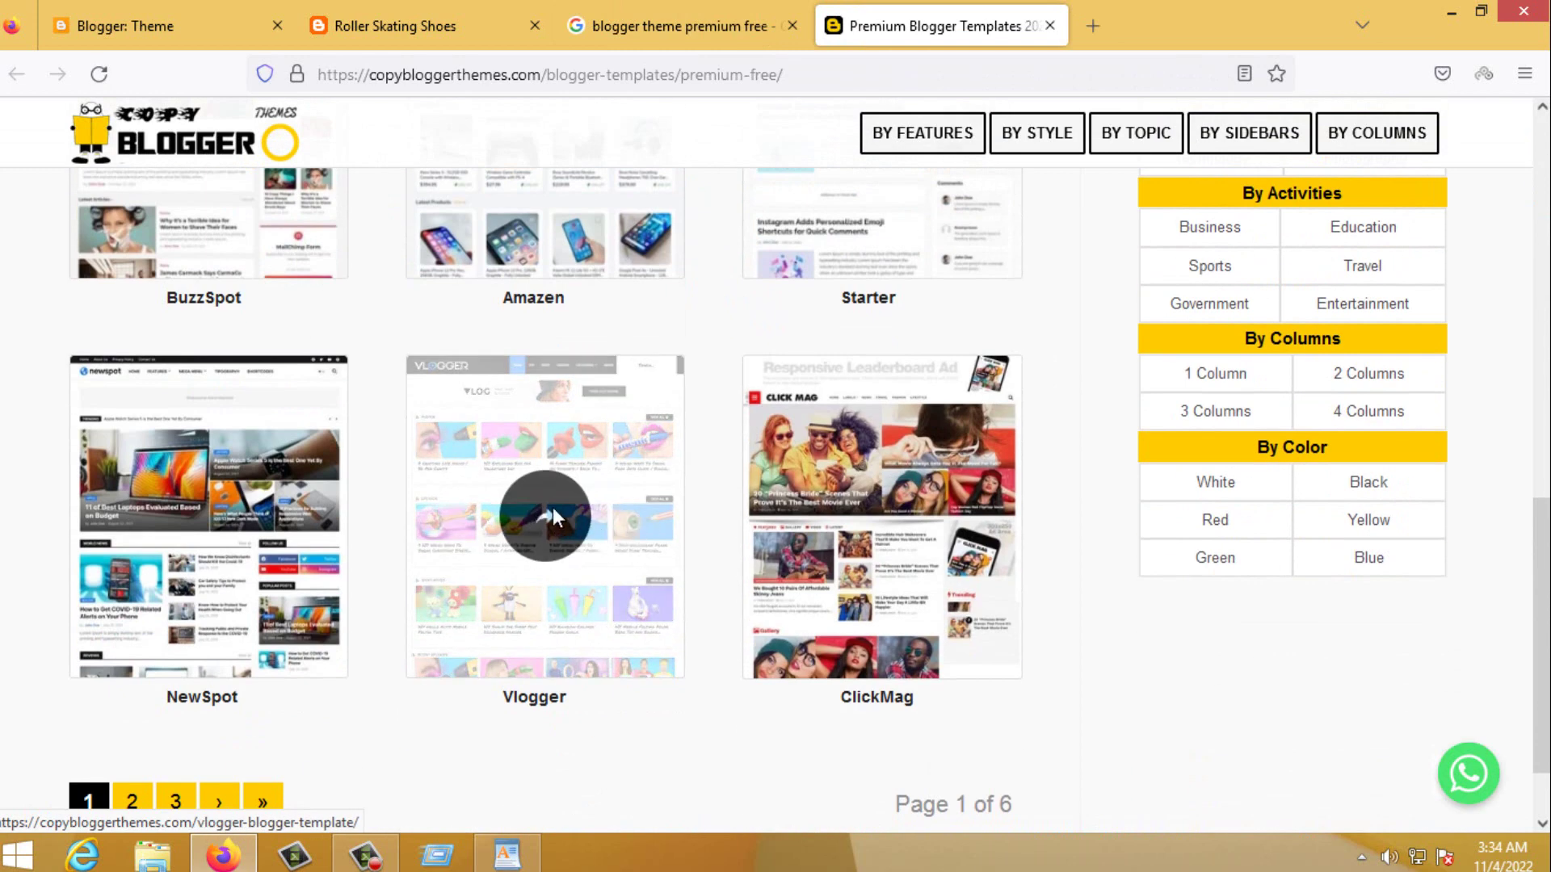
click(638, 530)
click(945, 298)
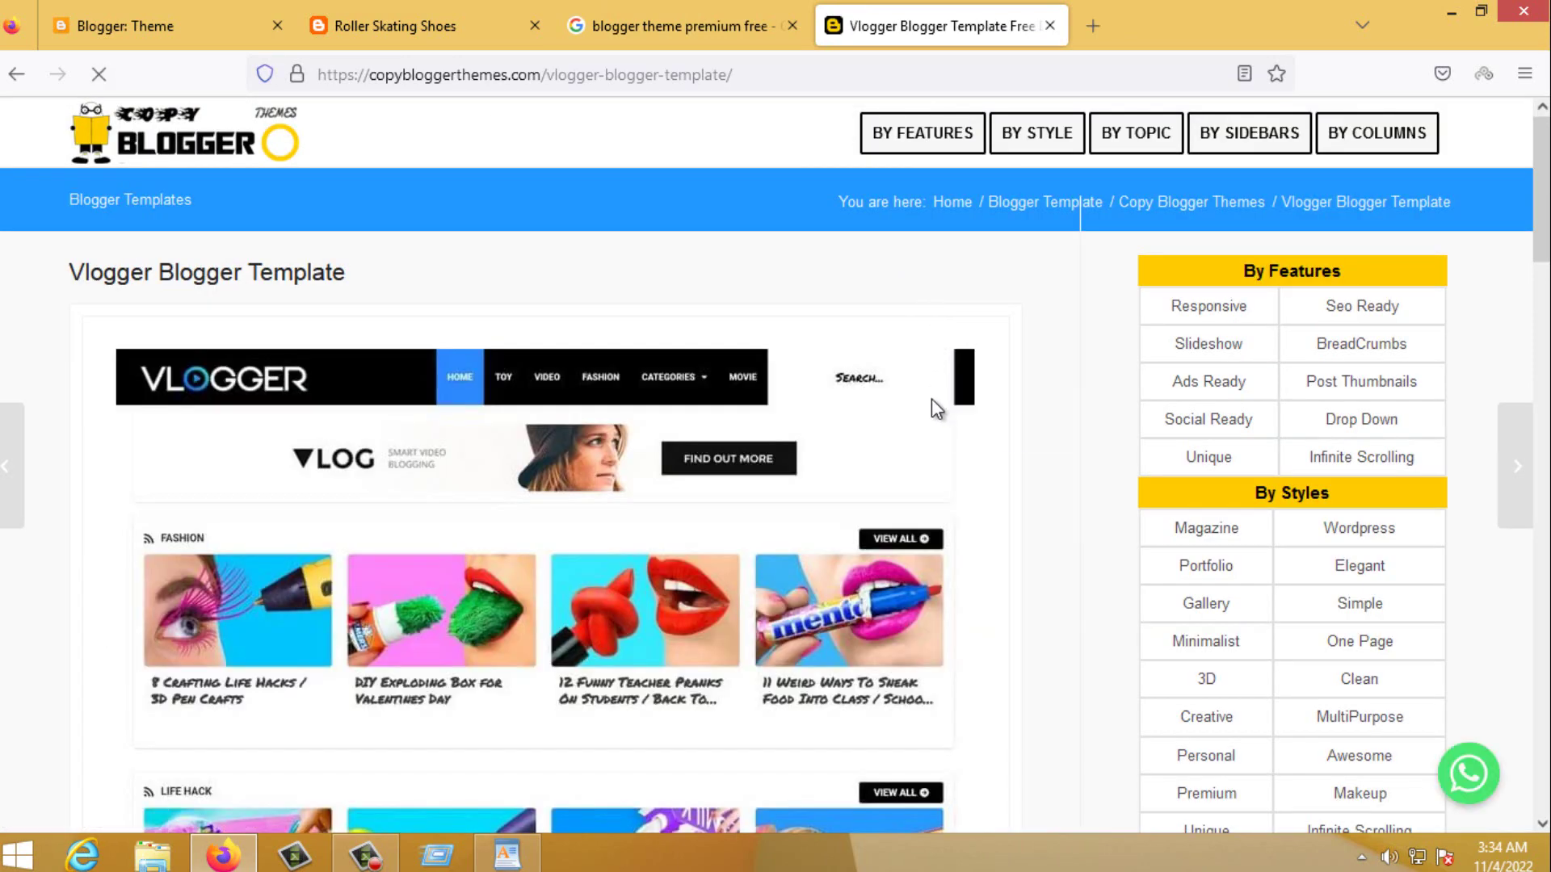
scroll(933, 404, down, 3)
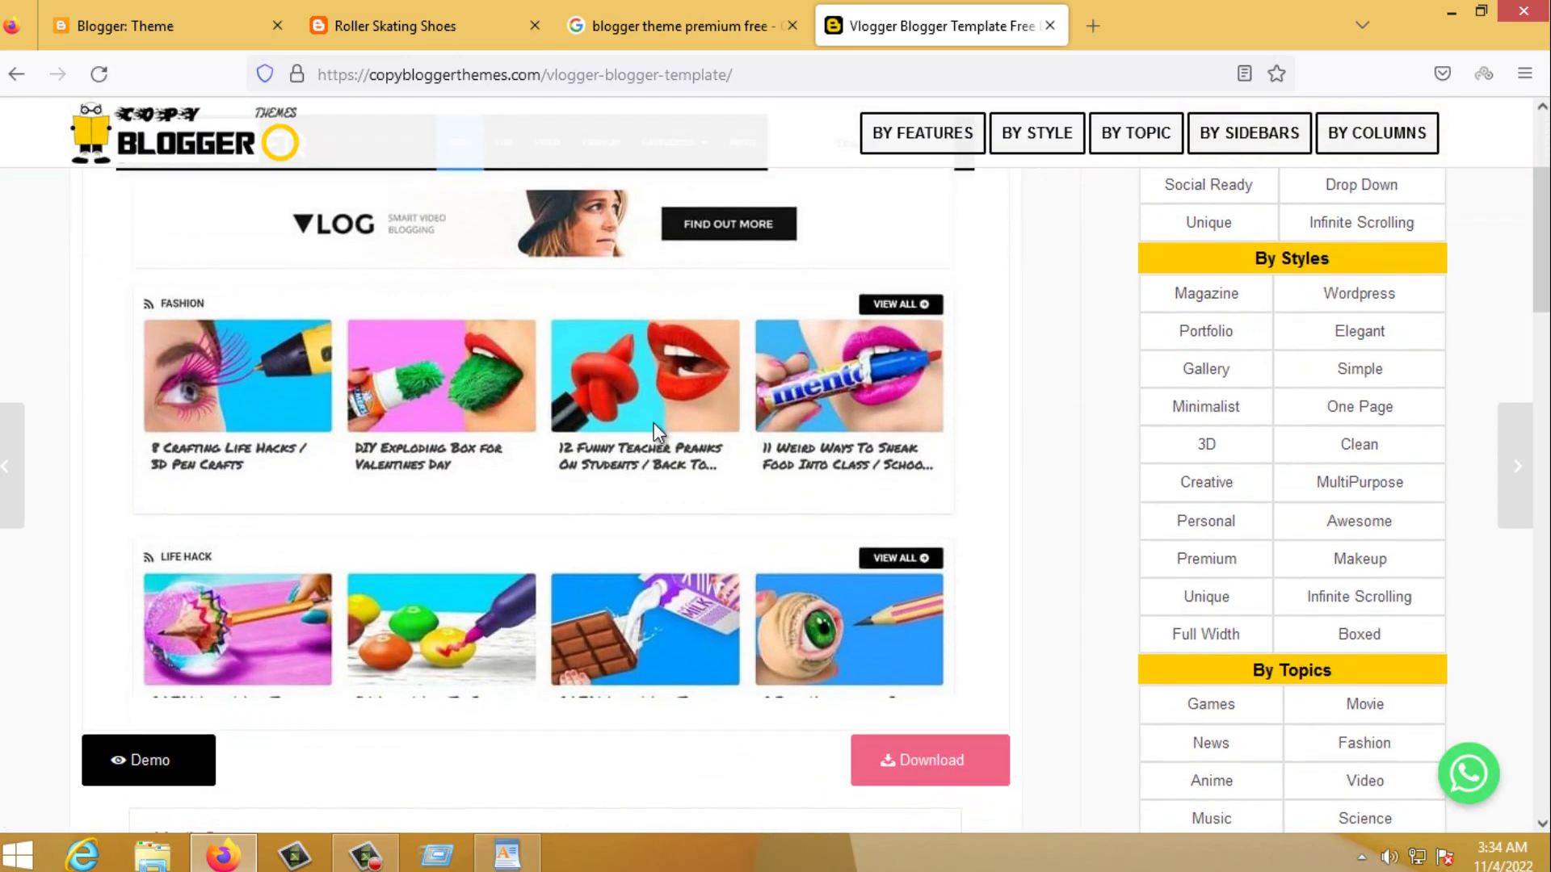
scroll(652, 423, down, 3)
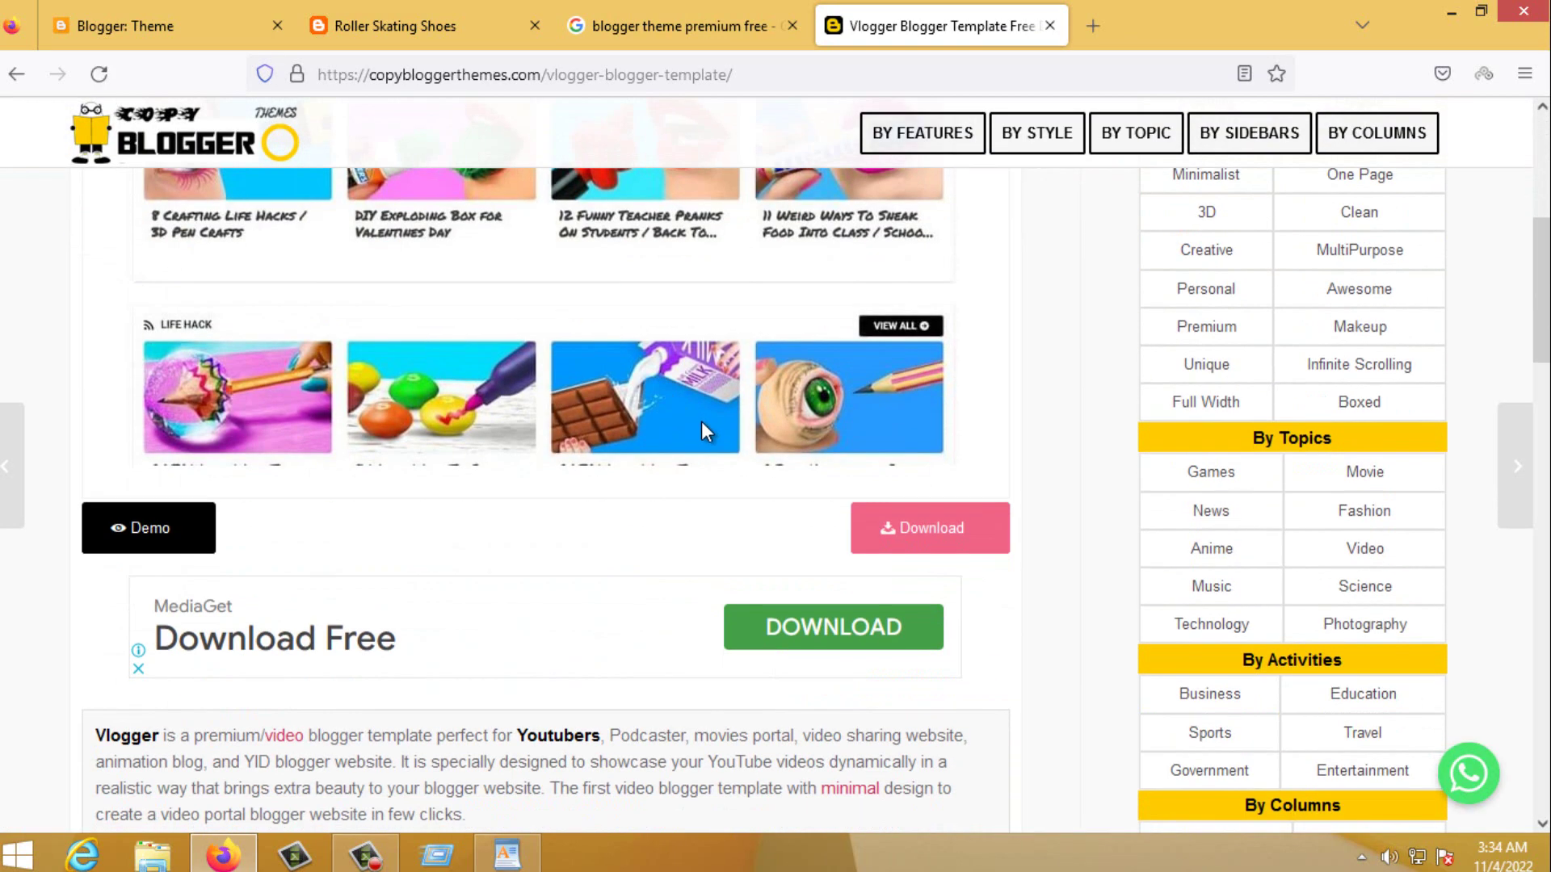
click(192, 545)
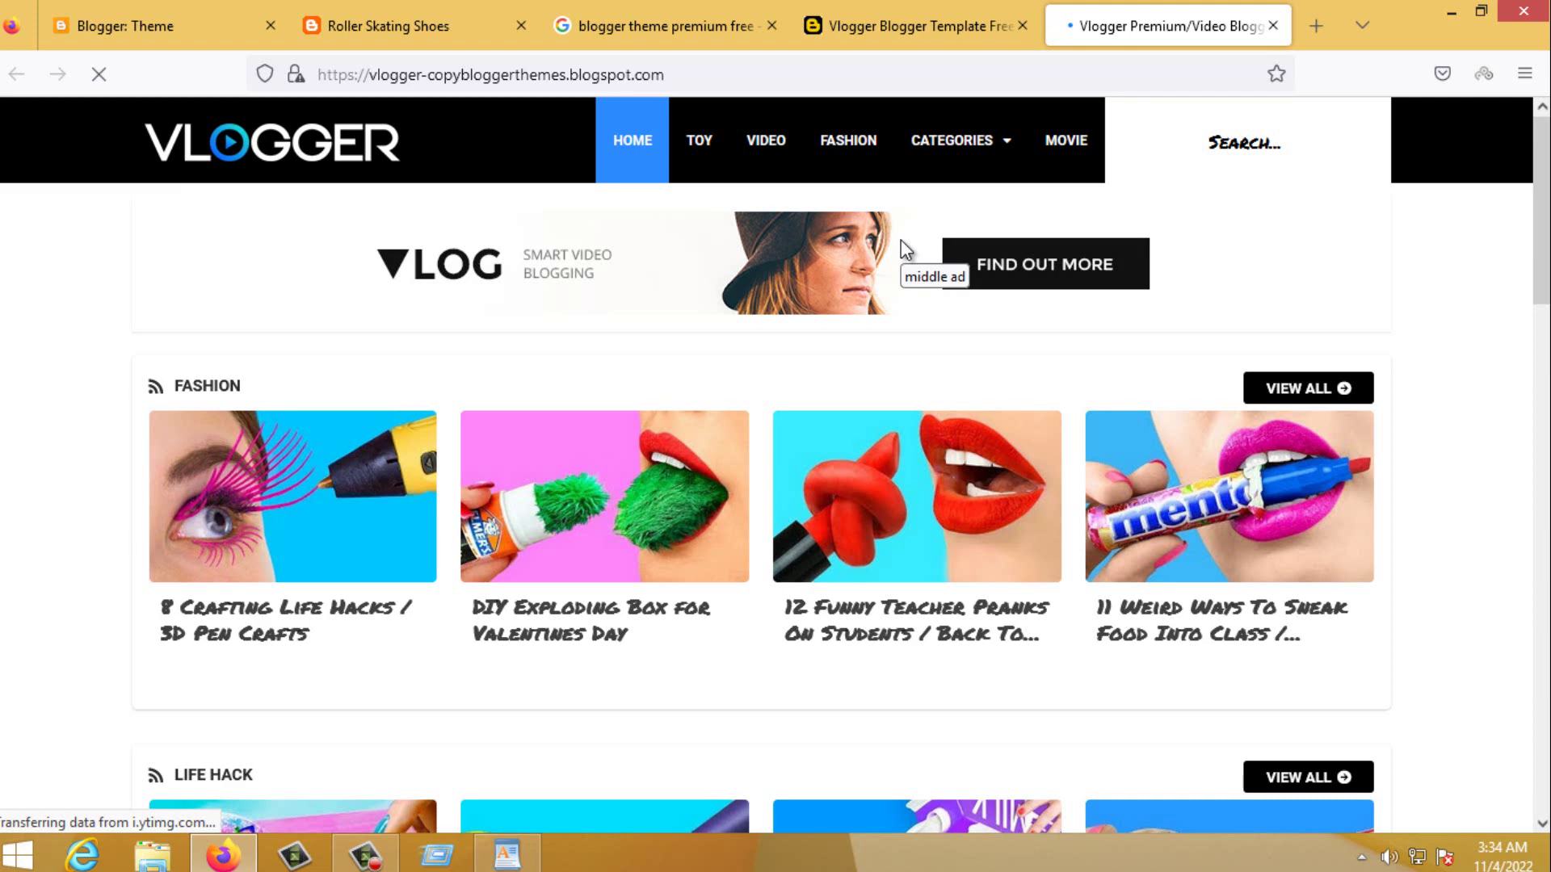
mouse_move(925, 148)
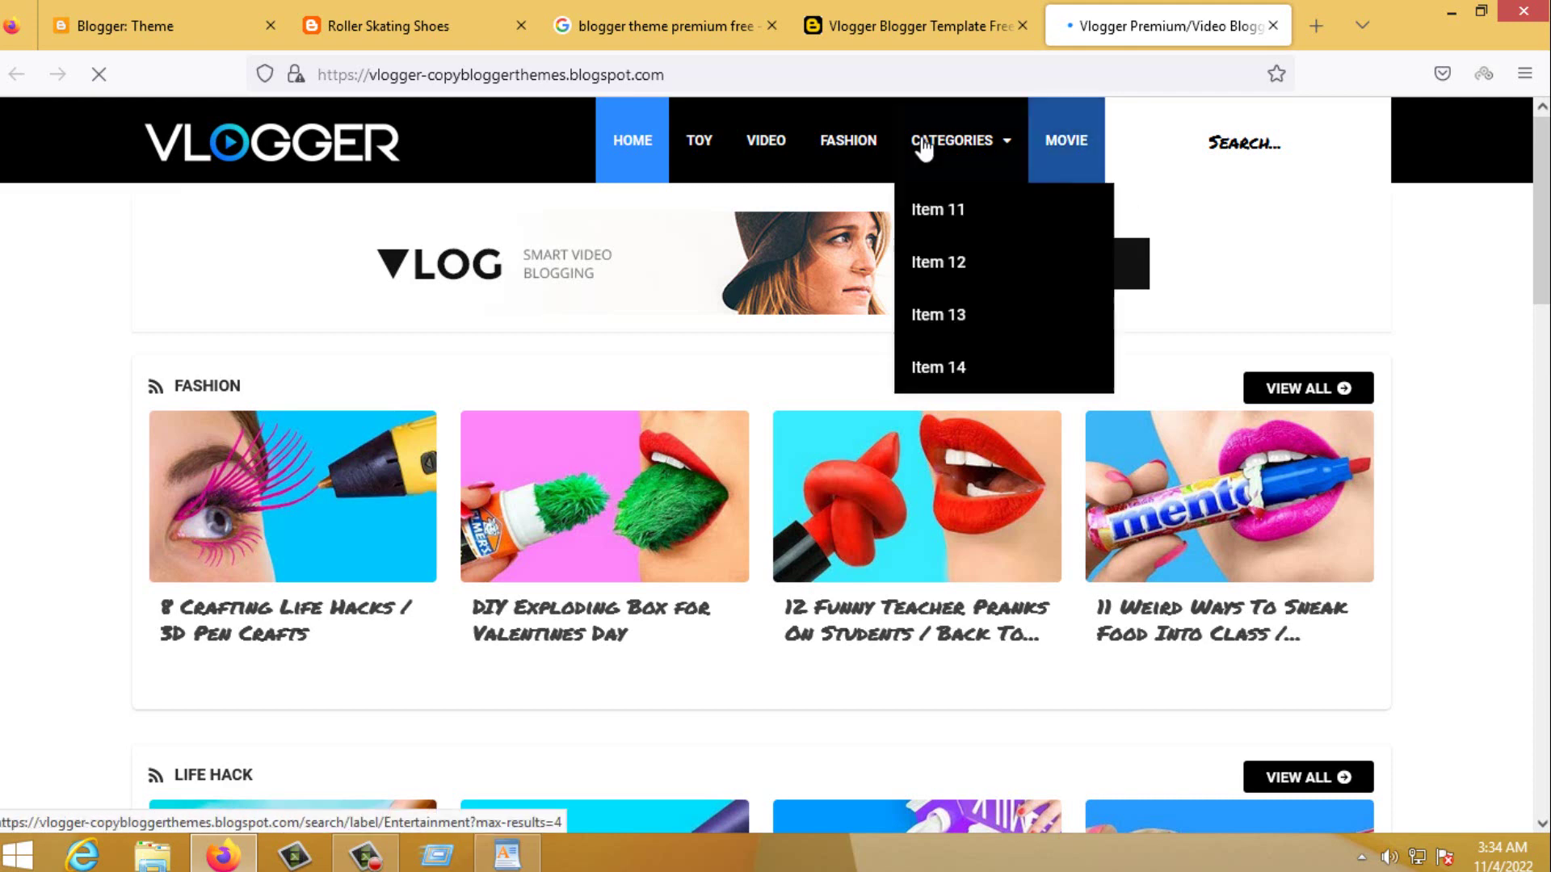
click(618, 20)
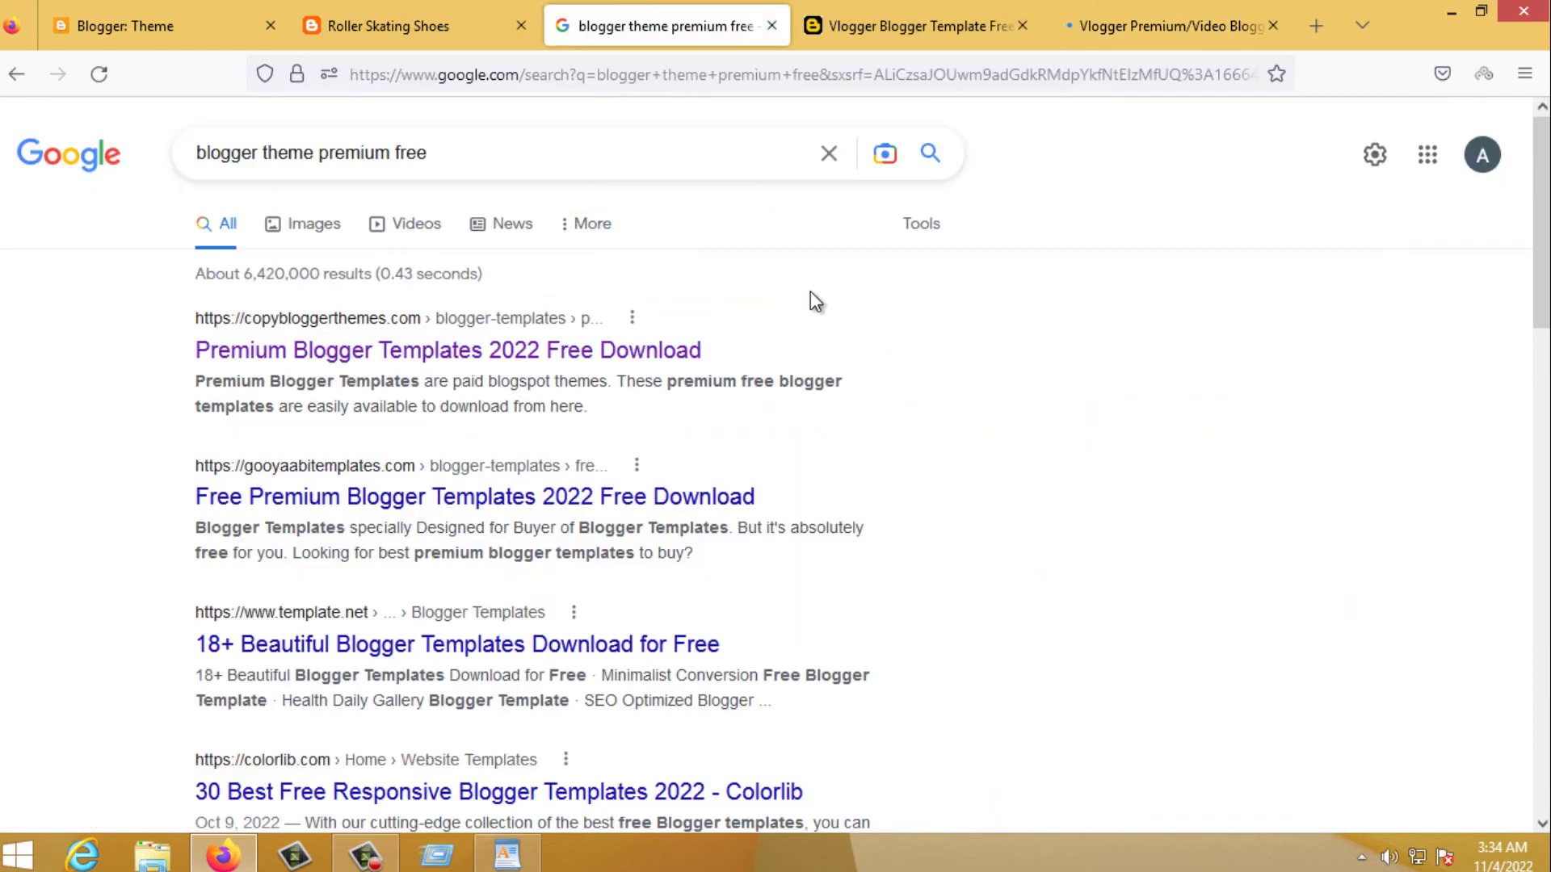
click(1163, 25)
click(953, 25)
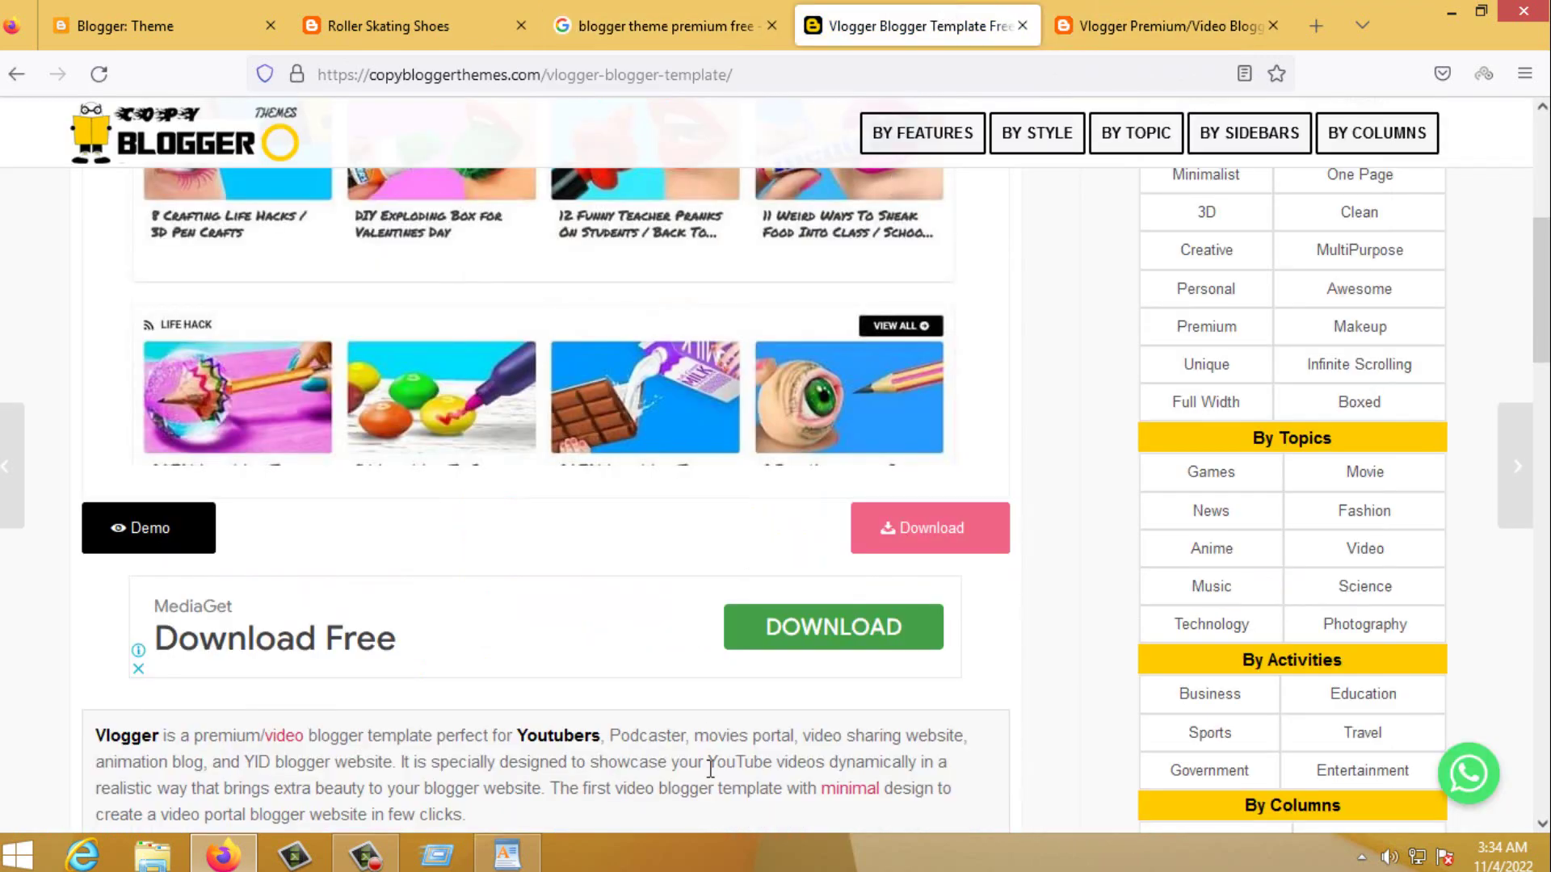
click(656, 12)
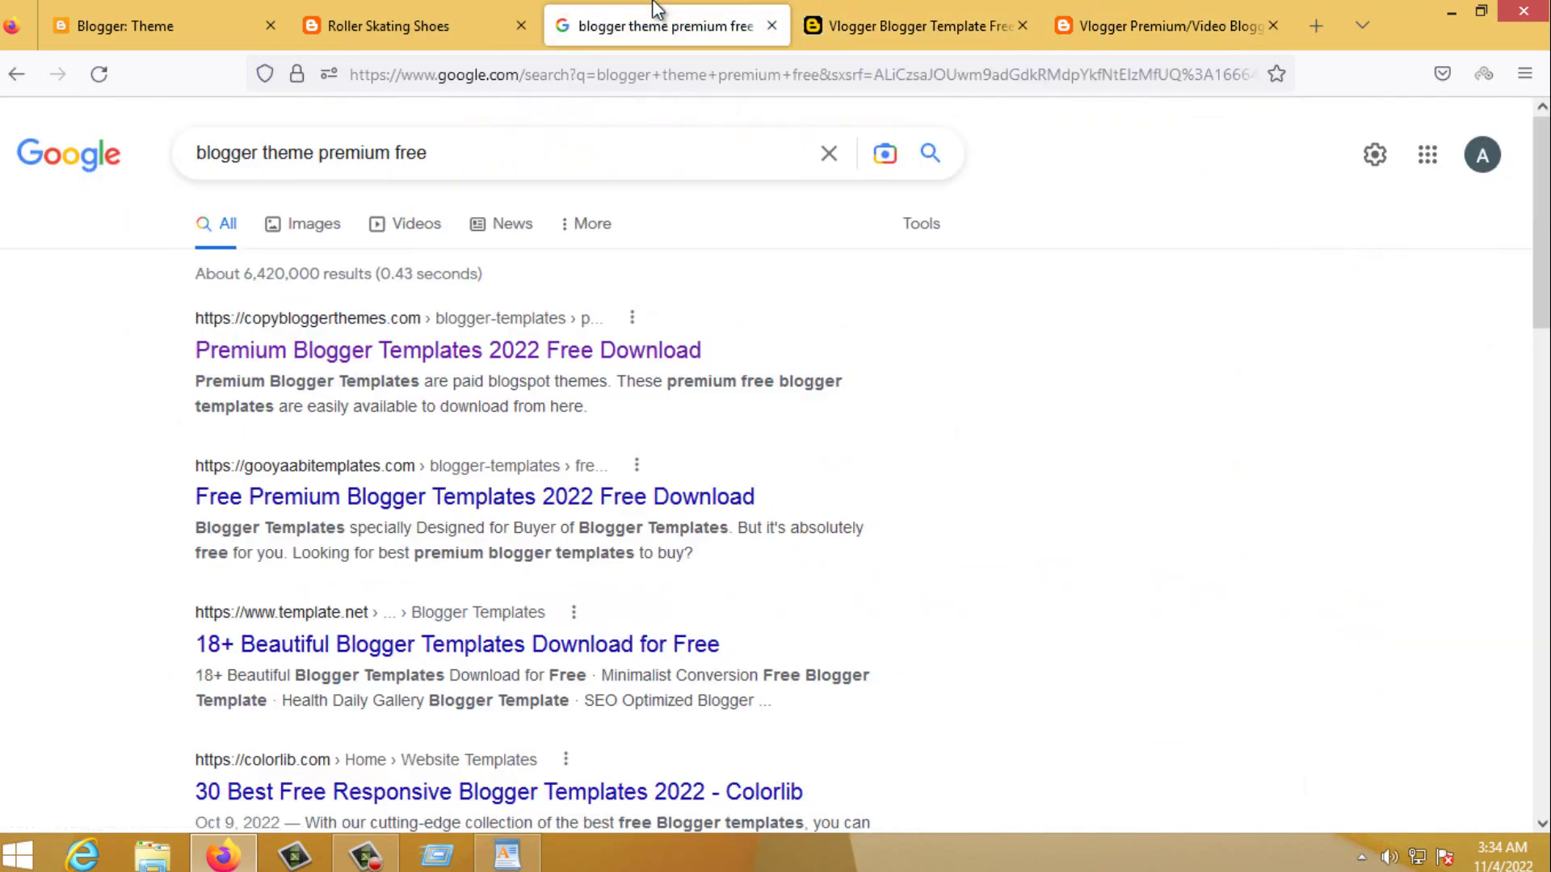
Open the blog's settings in Blogger and review the sections from Basic and Privacy through Site feed and General
click(177, 11)
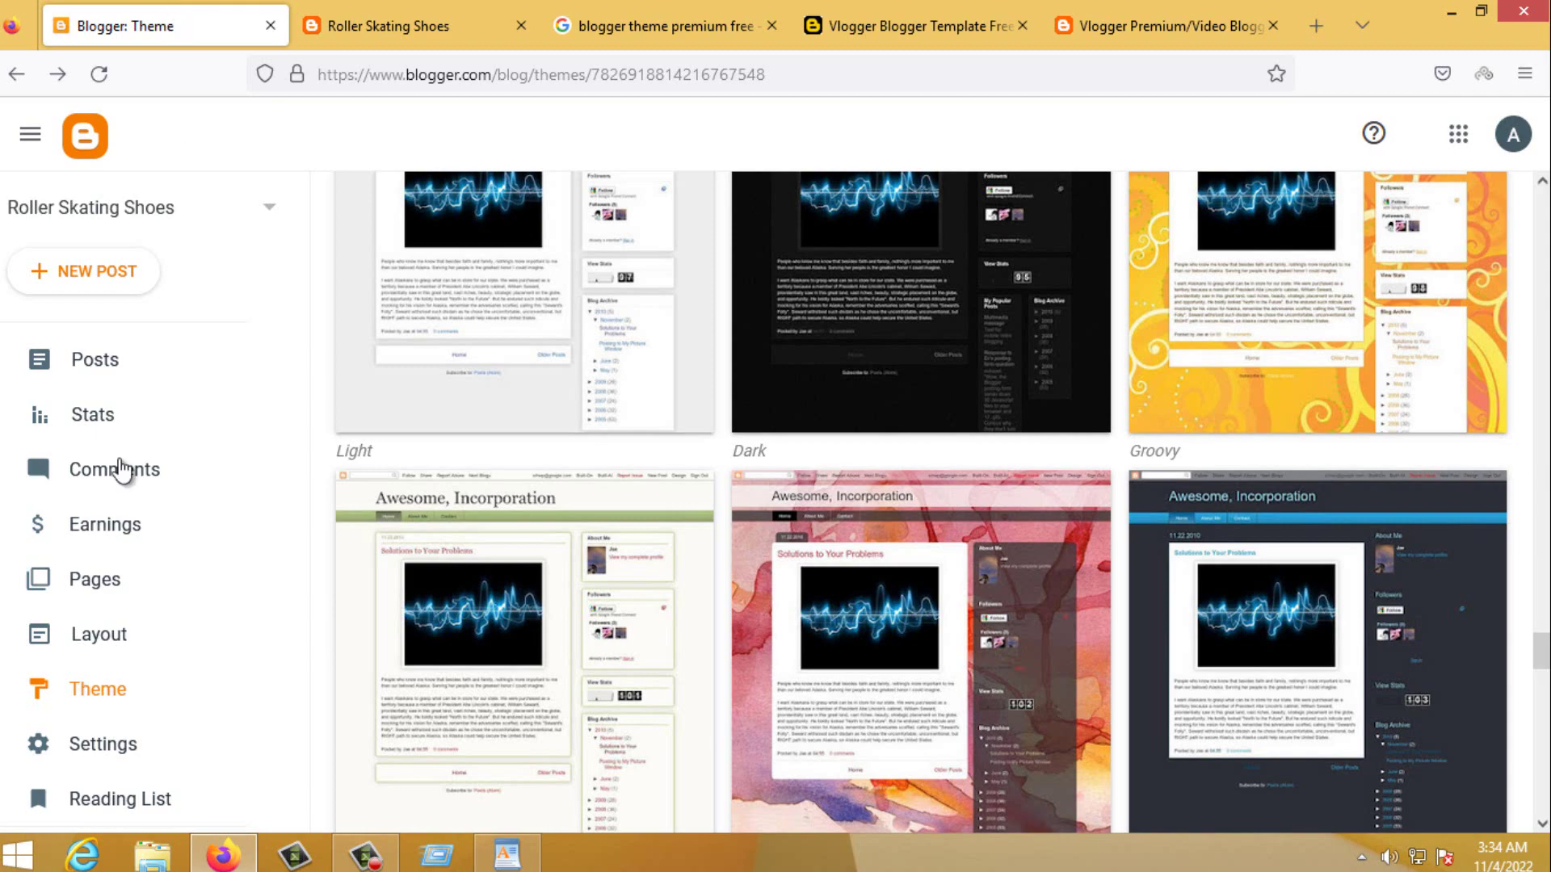
scroll(194, 490, down, 2)
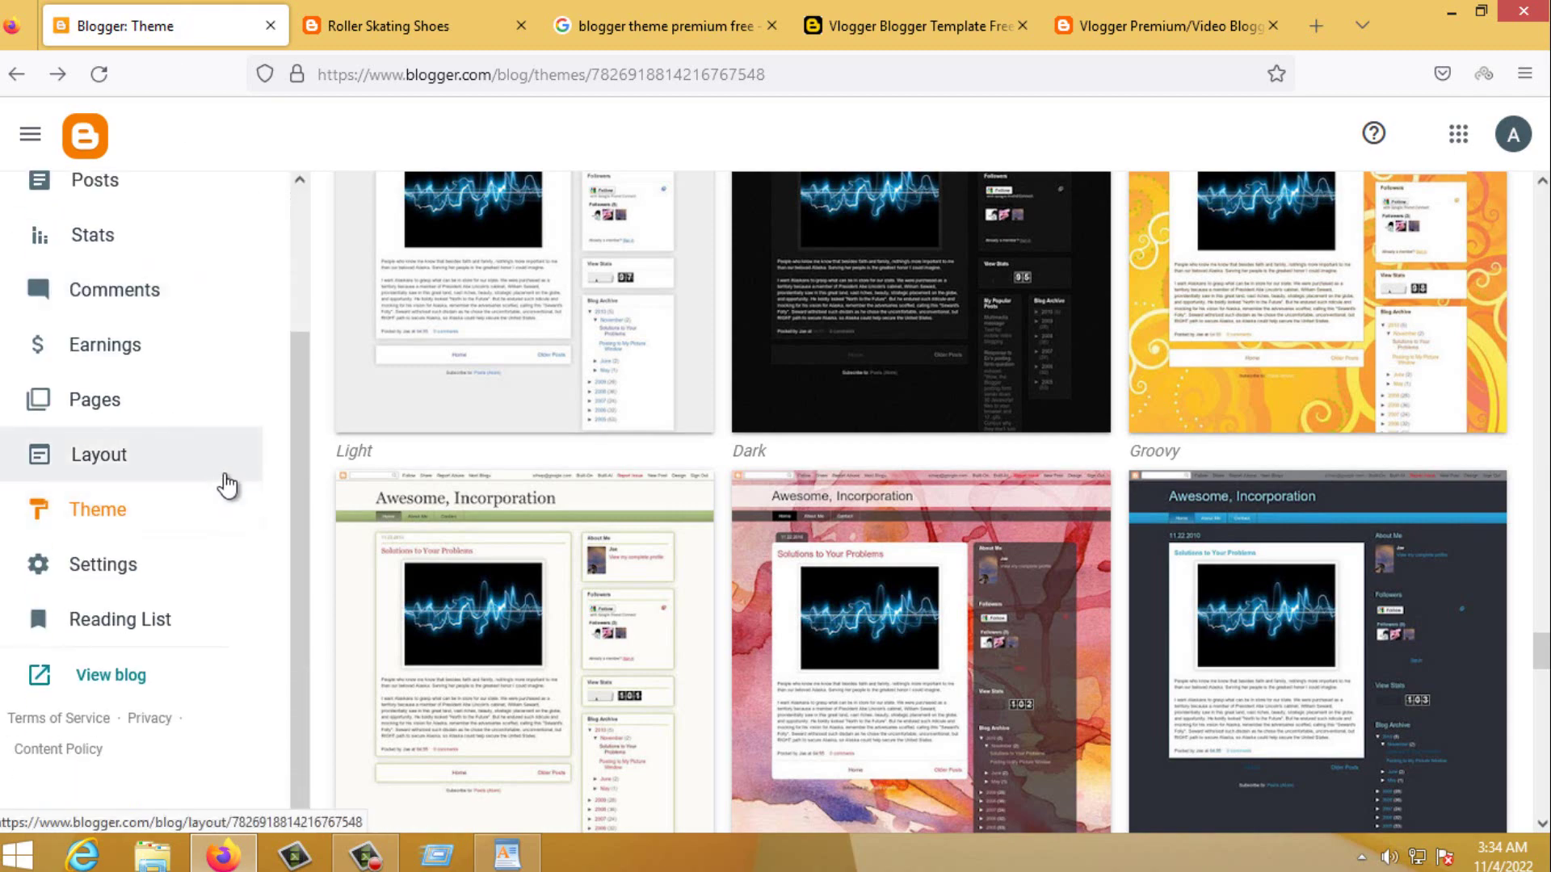
click(125, 568)
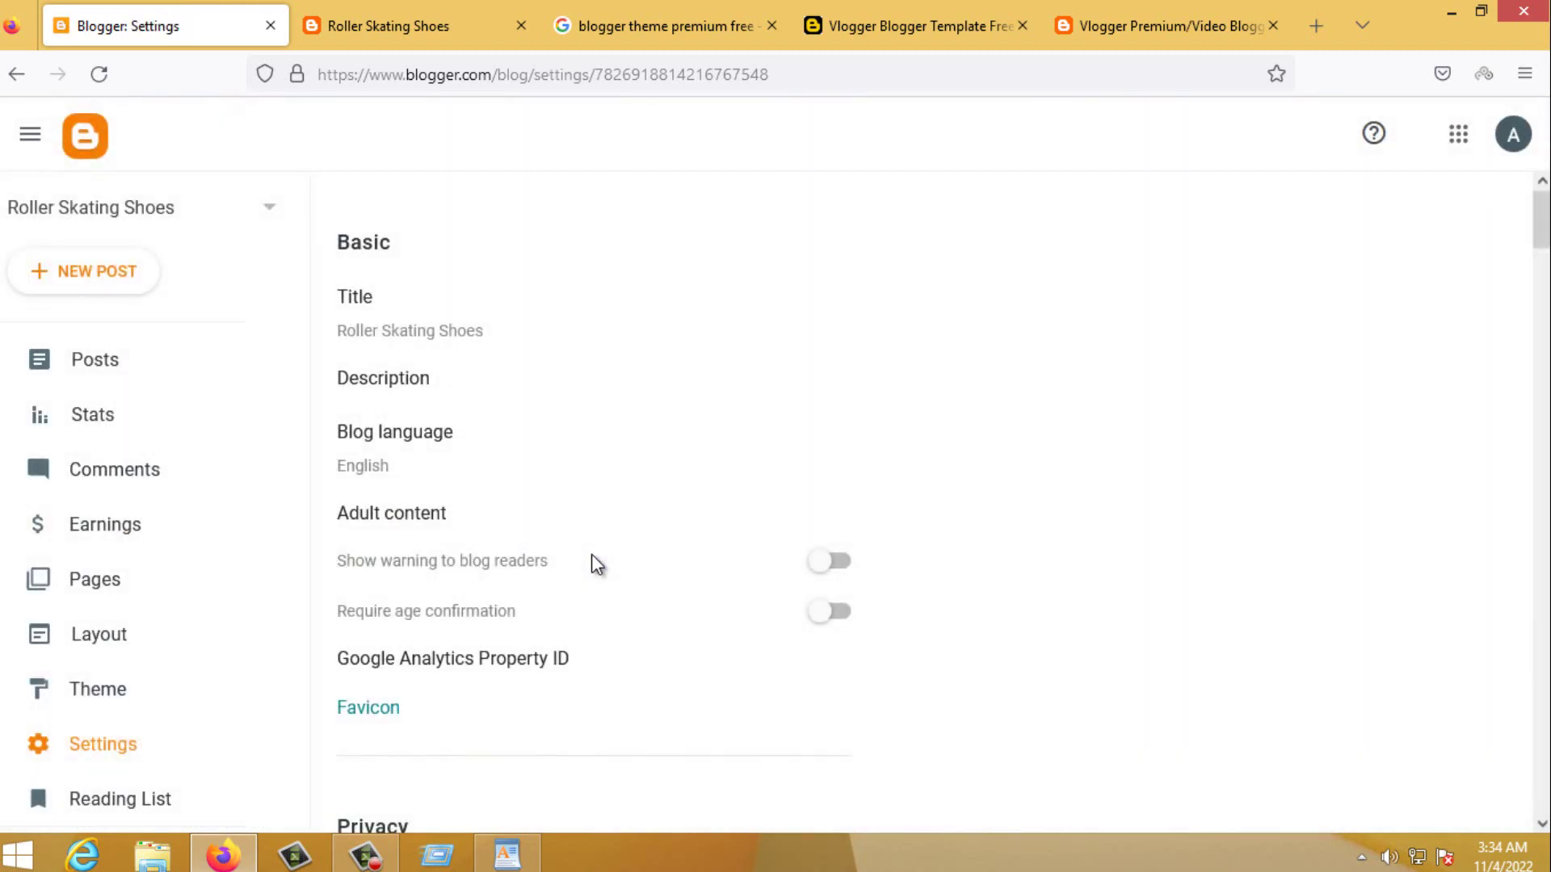
scroll(593, 559, down, 8)
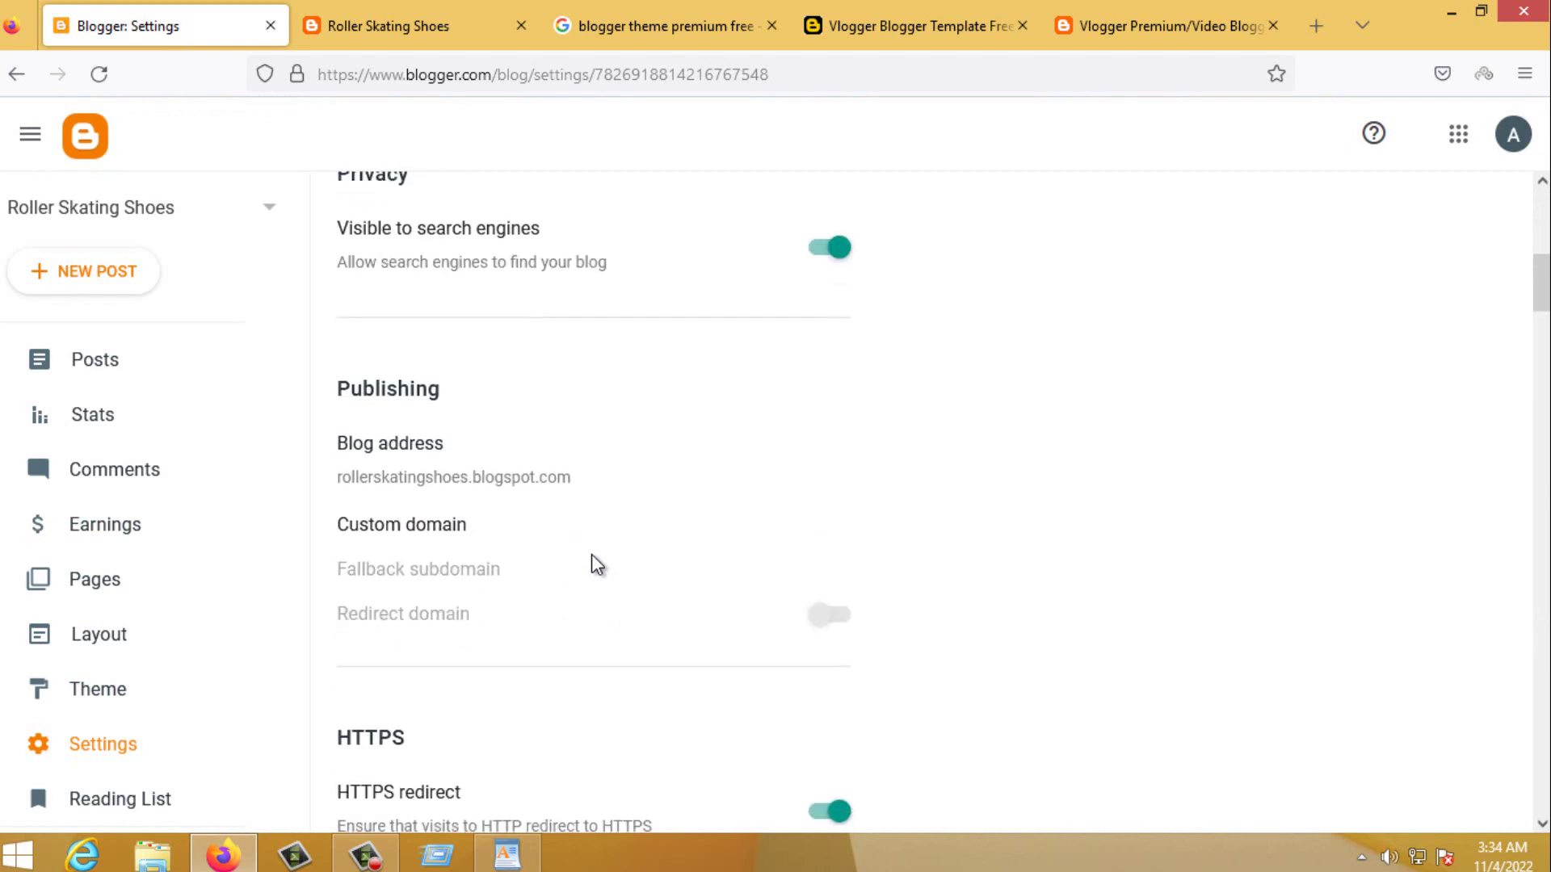
scroll(748, 566, down, 15)
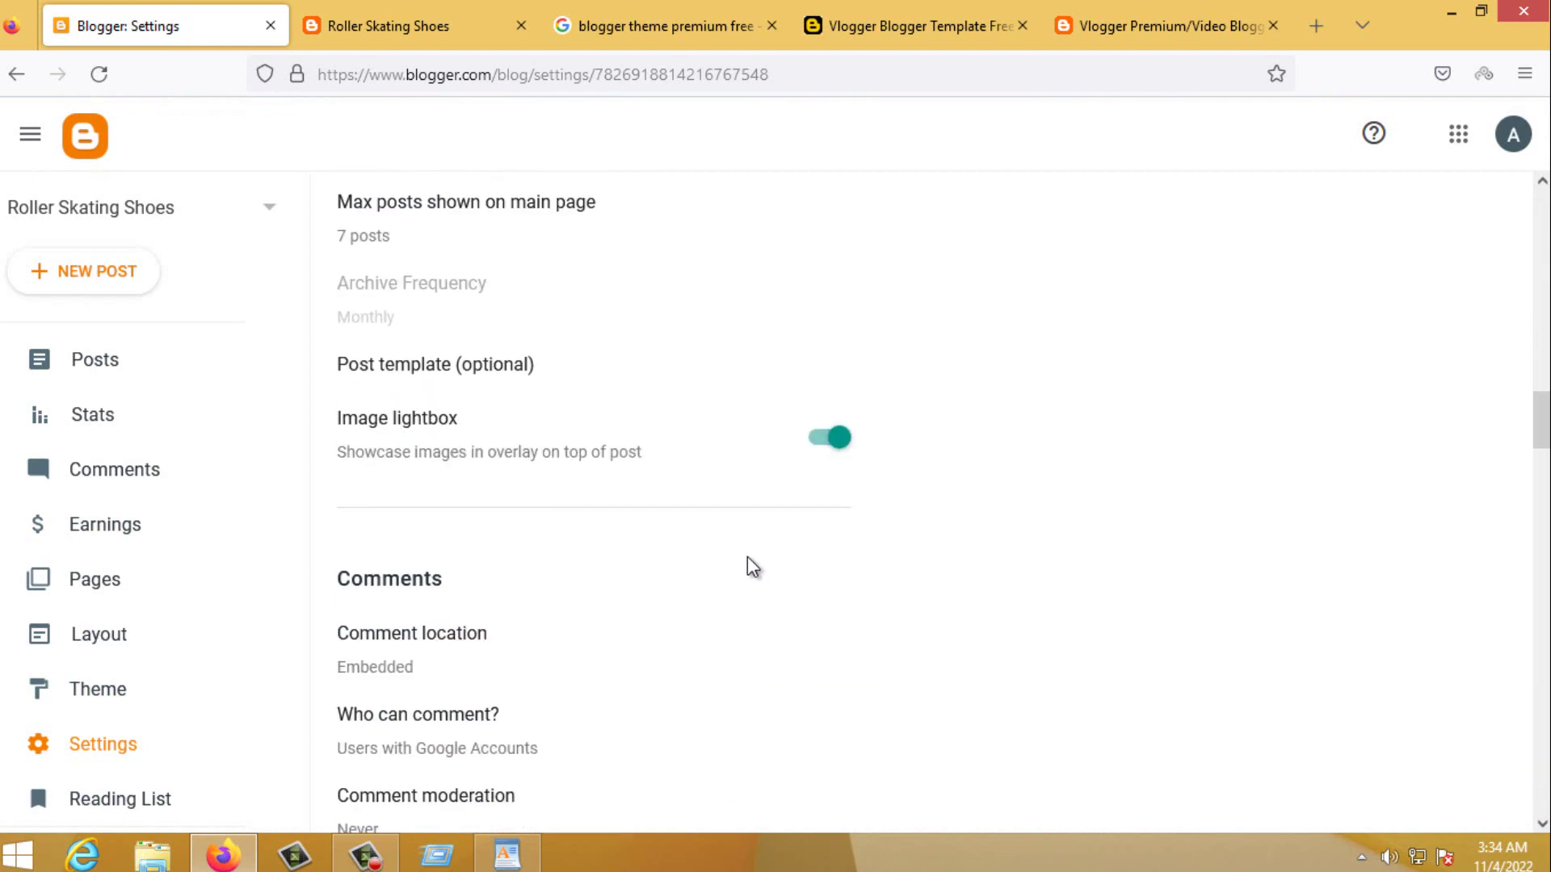
scroll(747, 558, down, 15)
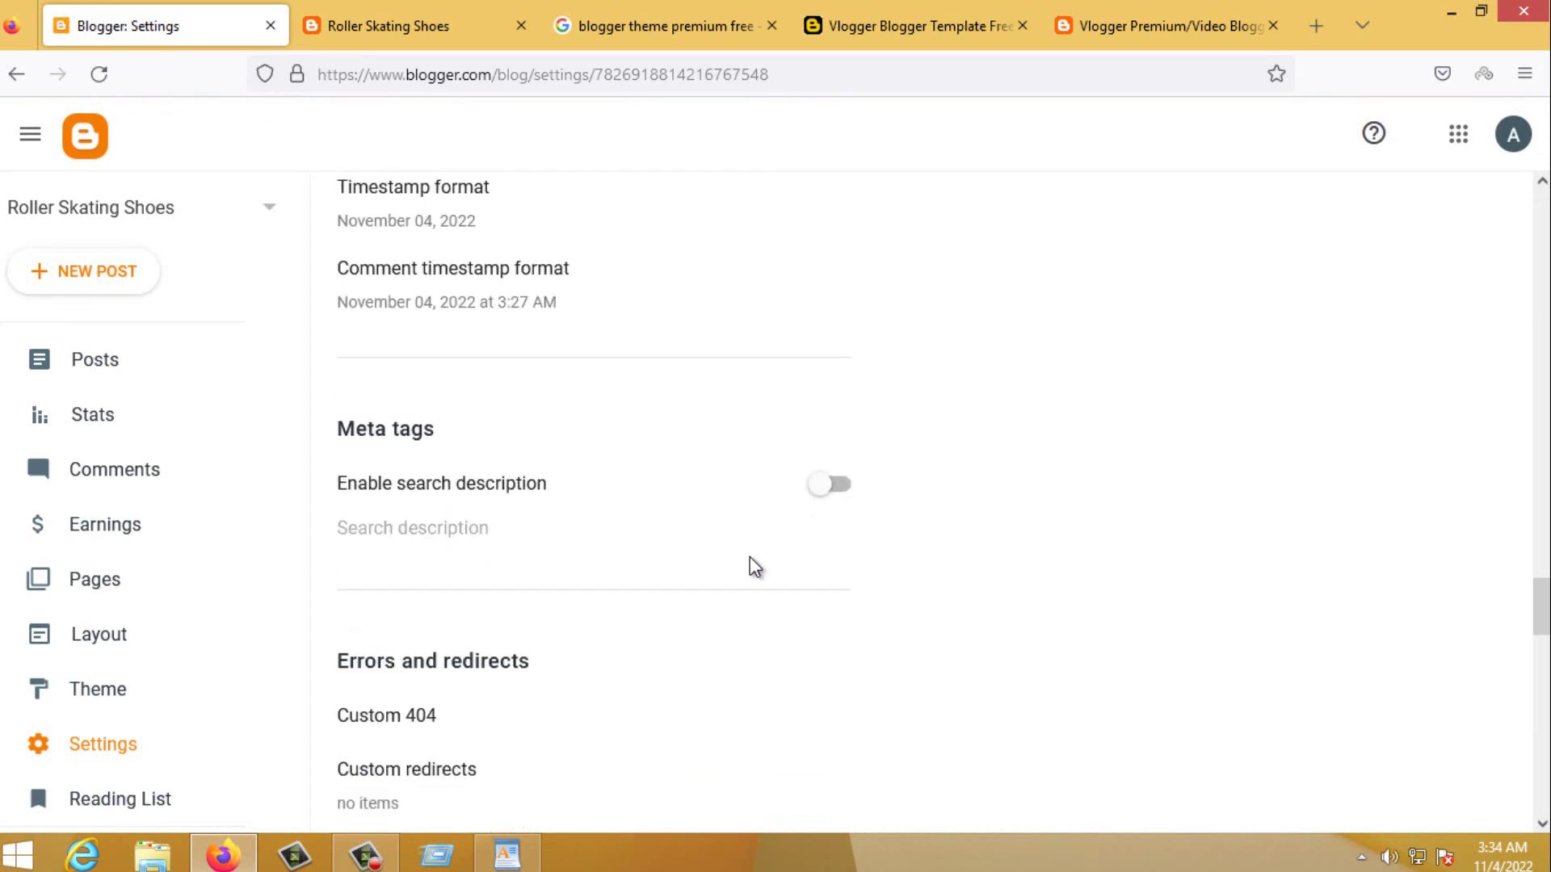
scroll(755, 565, down, 15)
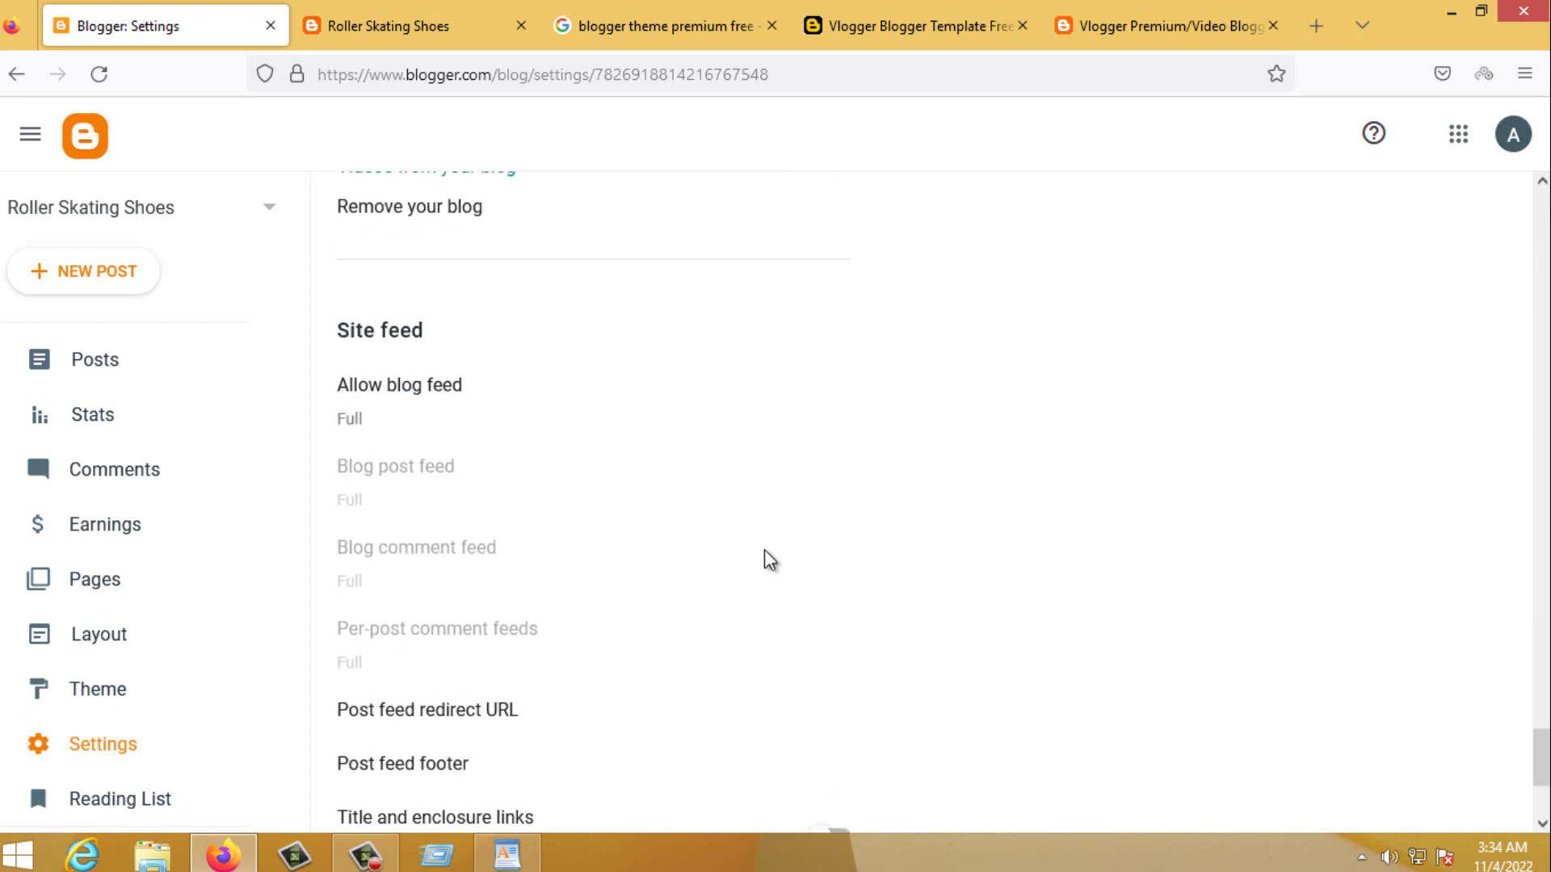
scroll(765, 551, down, 3)
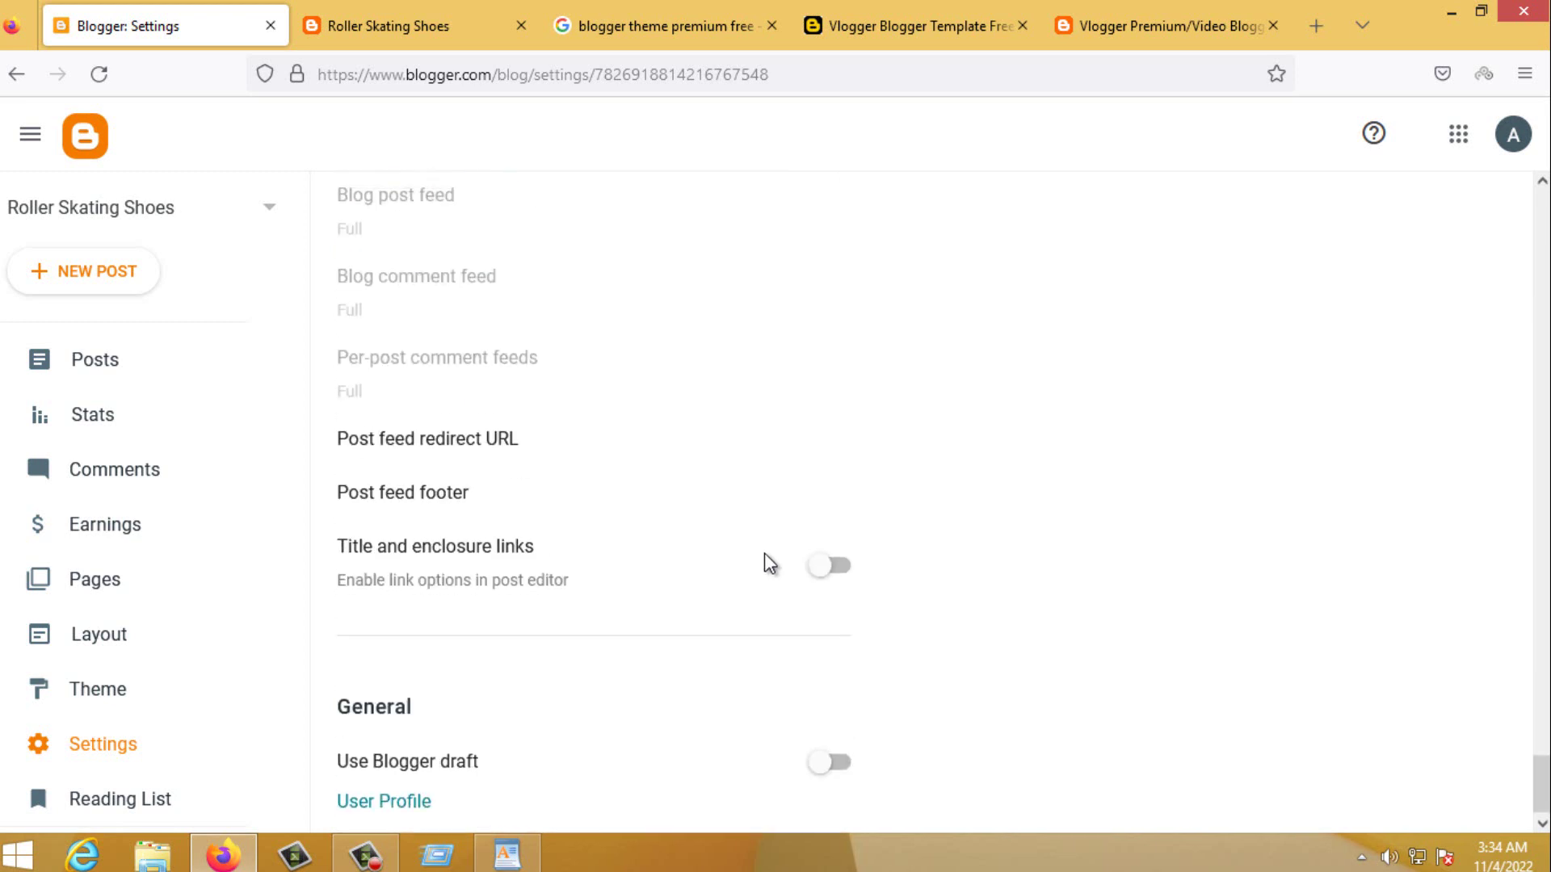
scroll(764, 559, up, 12)
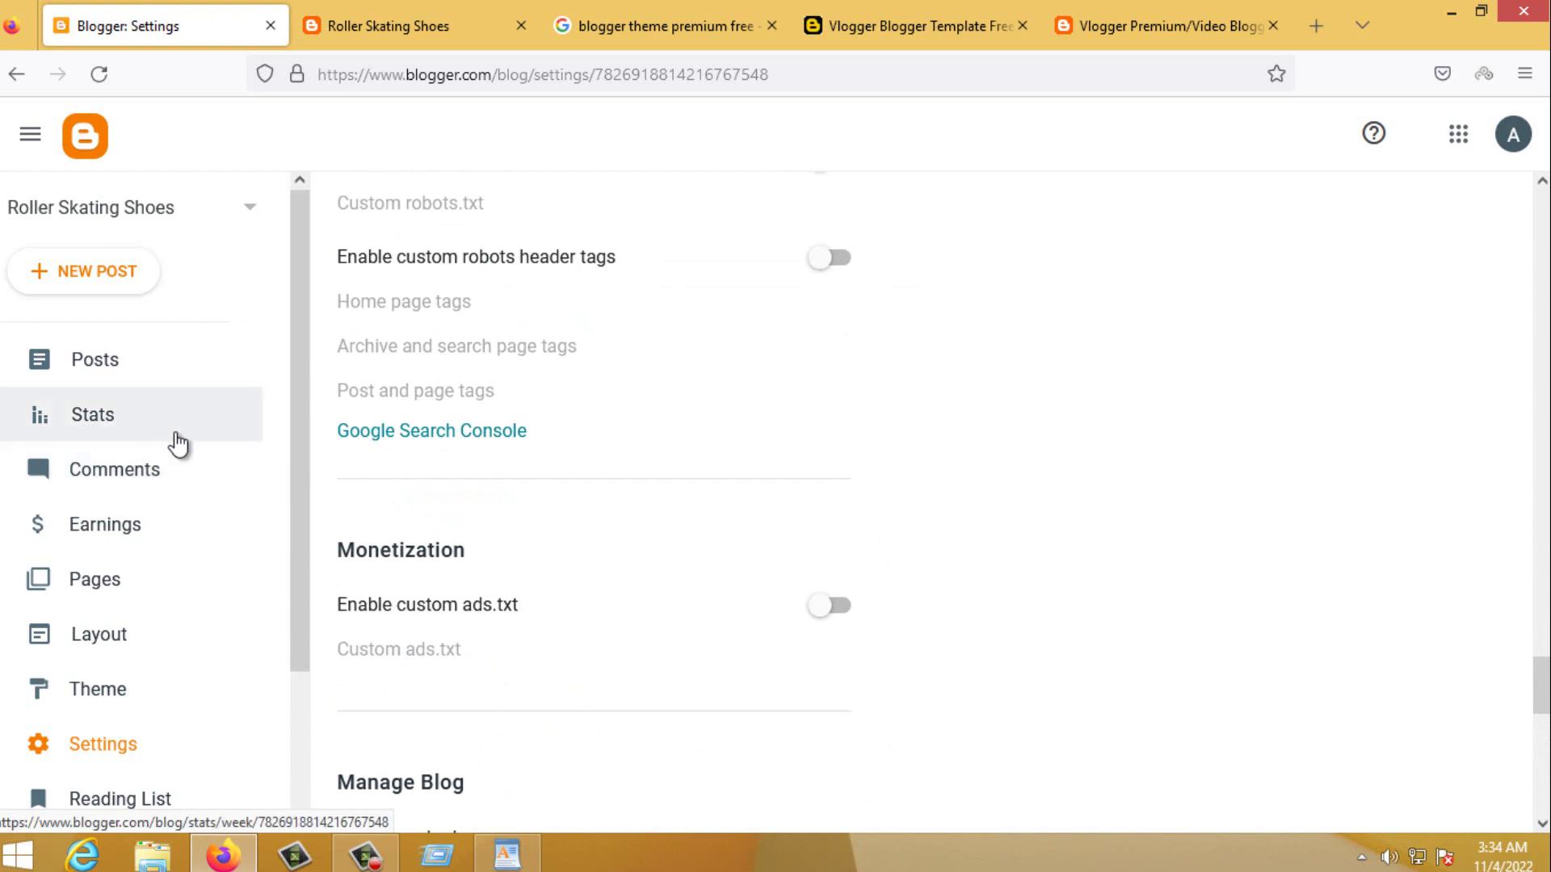
Compare the live Roller Skating Shoes blog with the Vlogger template's page and demo
click(701, 3)
click(868, 8)
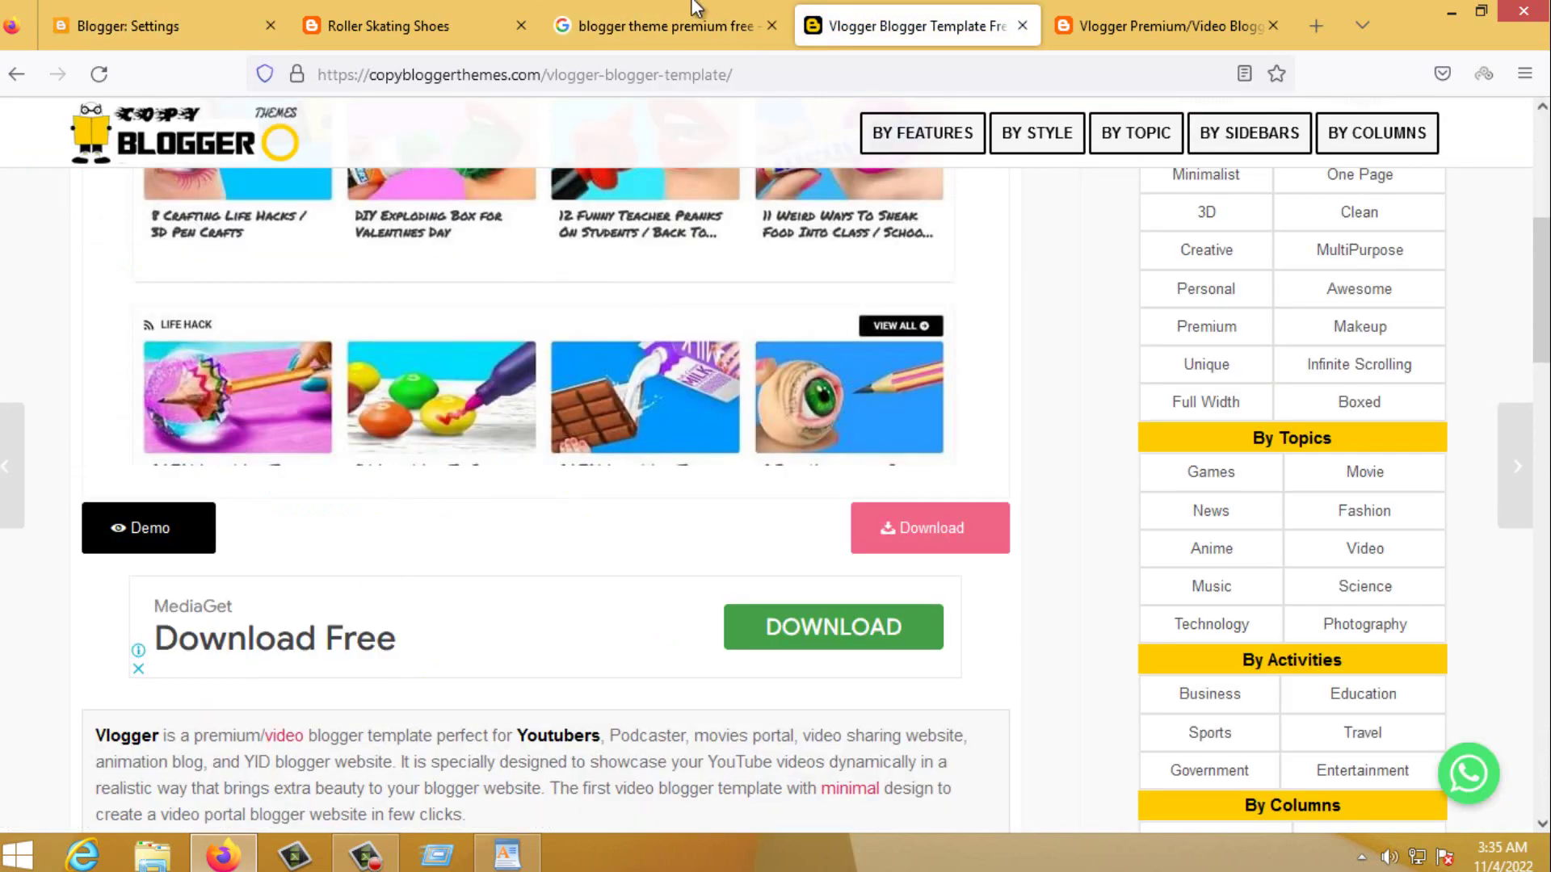
click(696, 12)
click(121, 23)
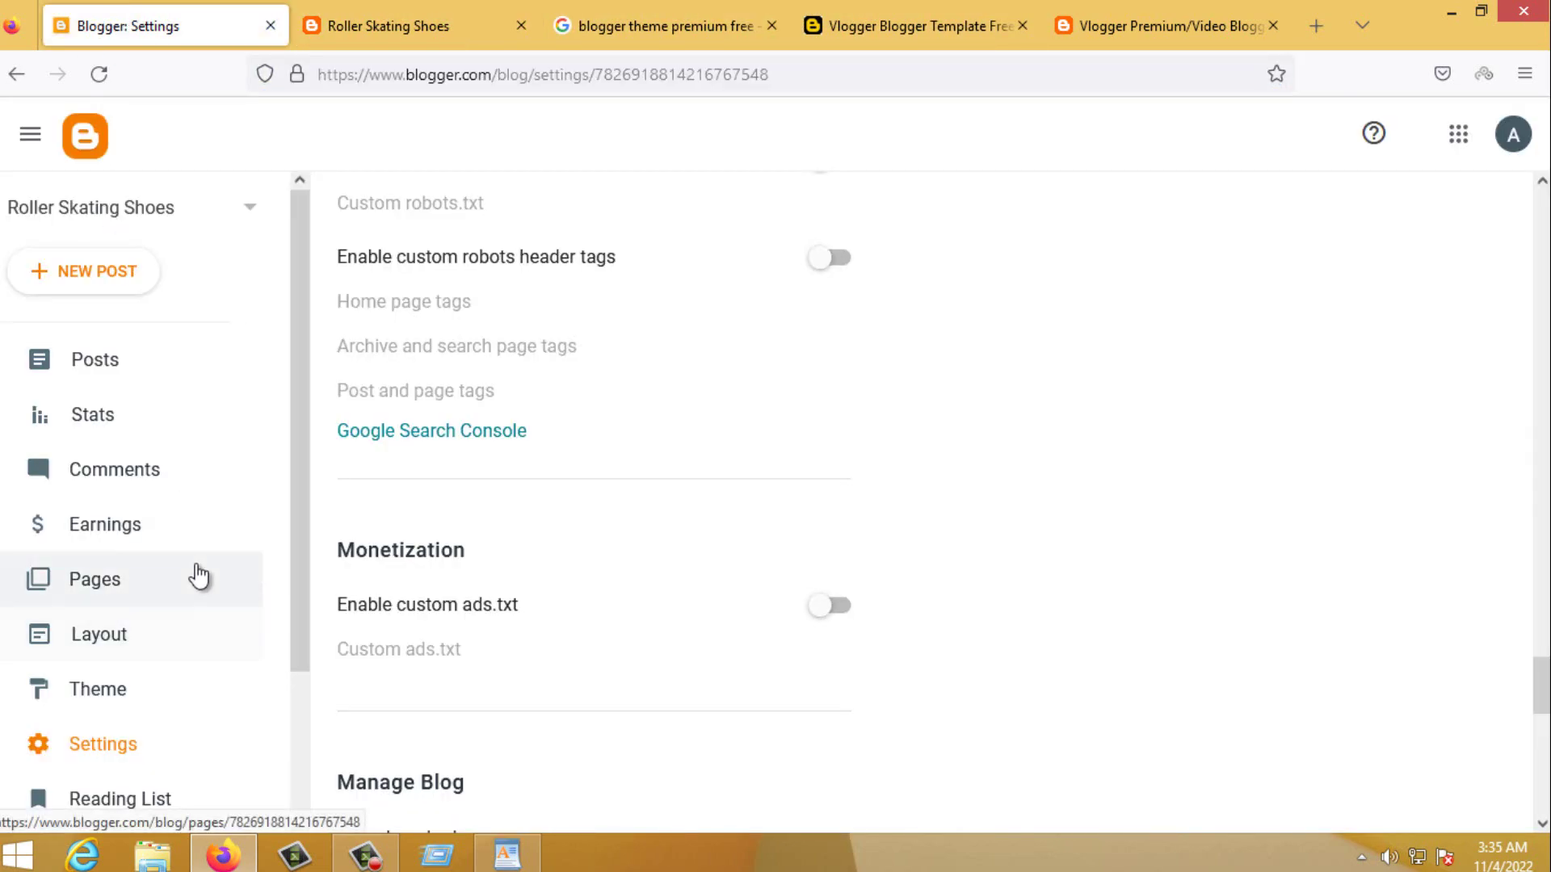
click(362, 14)
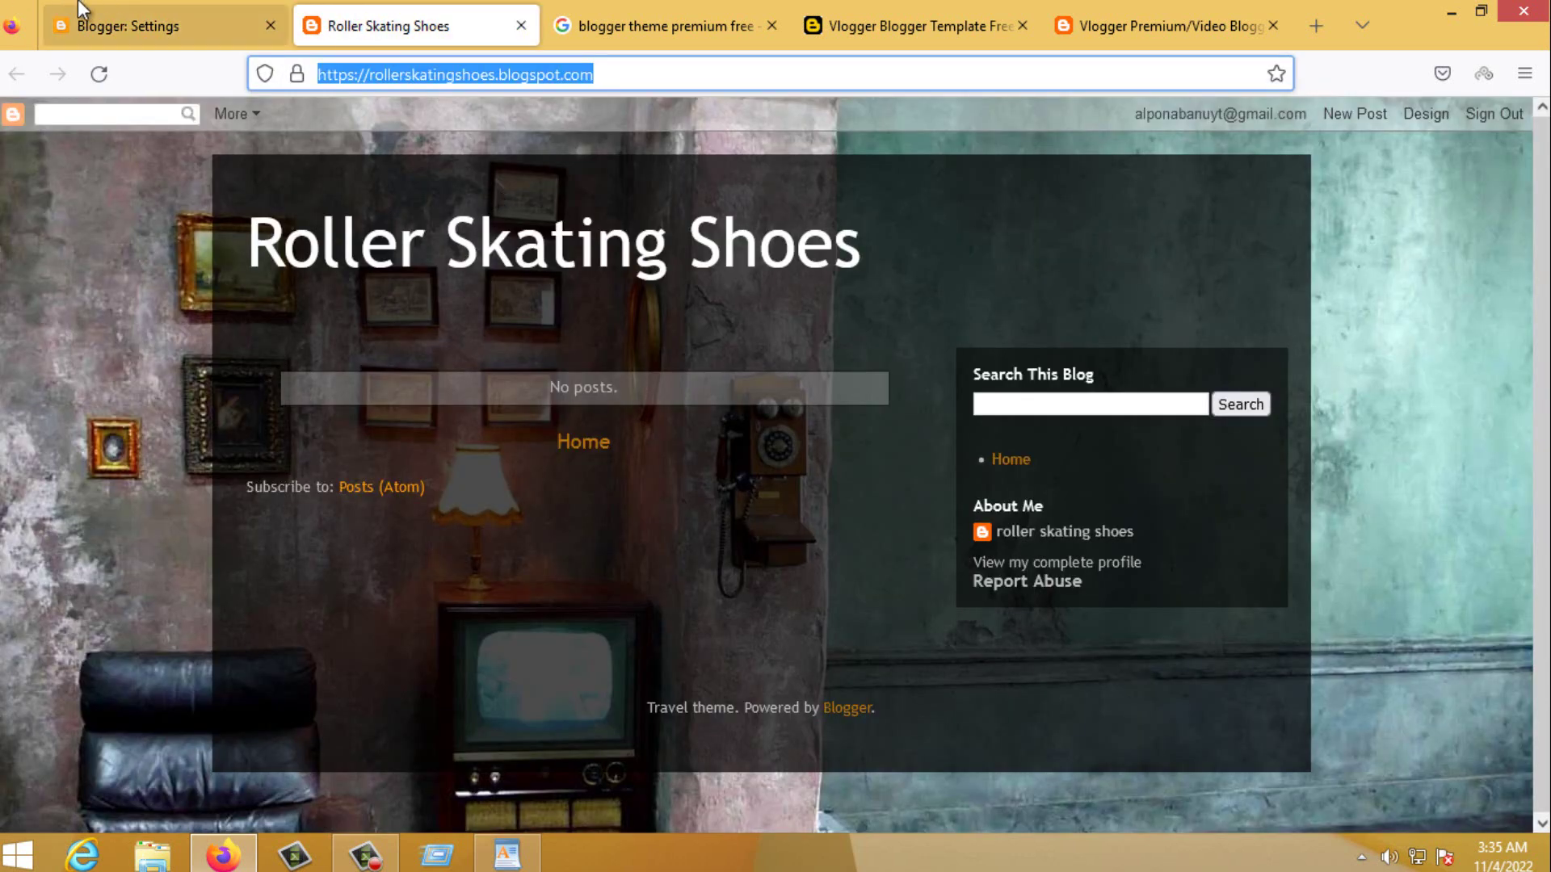
click(113, 18)
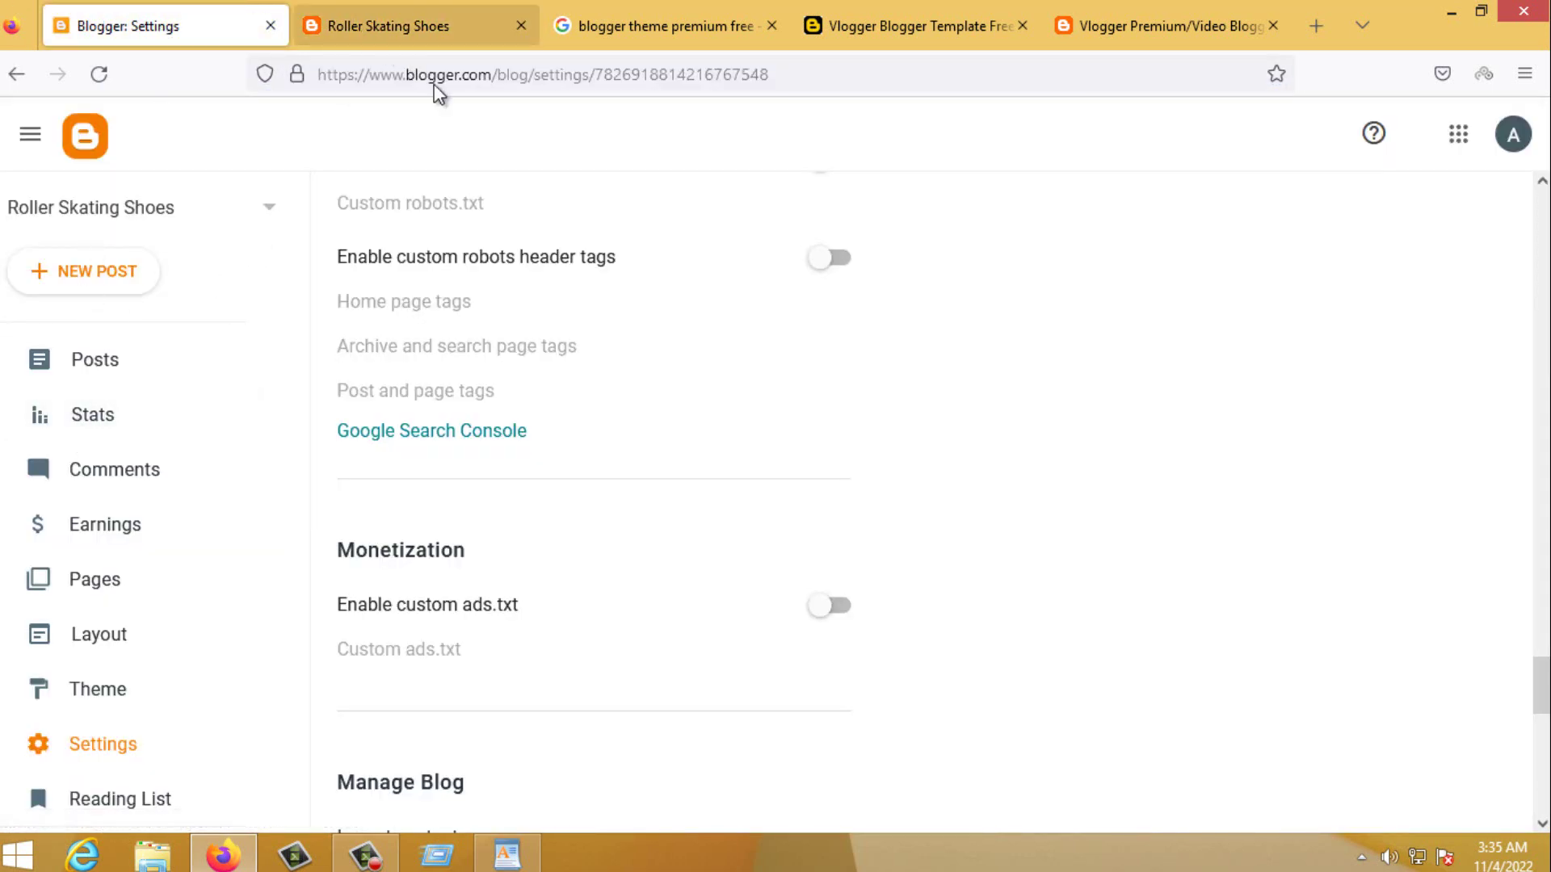
click(1248, 20)
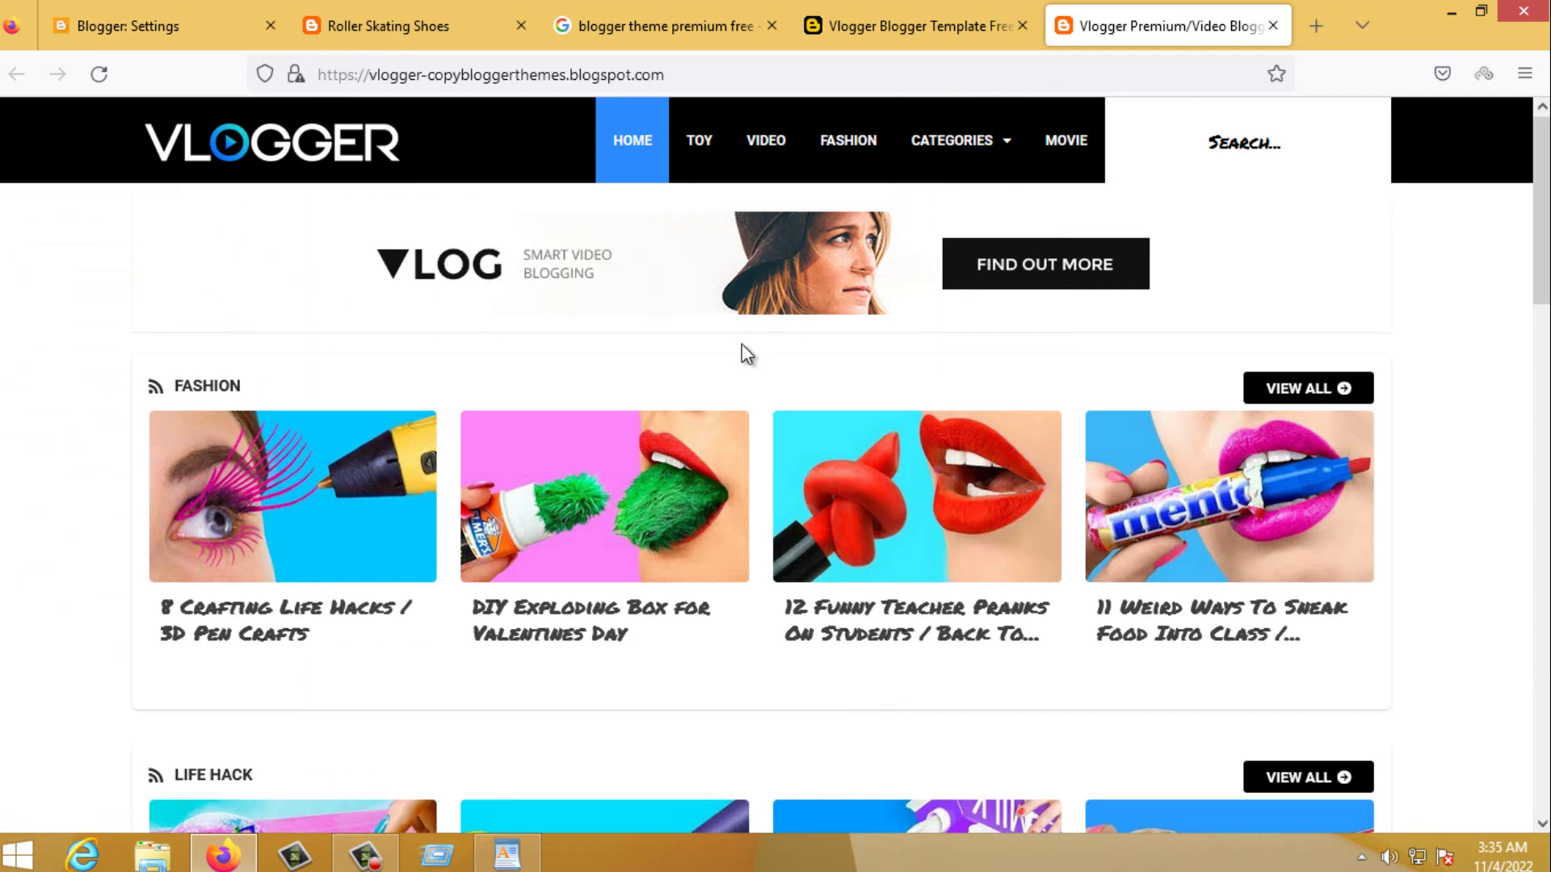
scroll(742, 342, down, 3)
scroll(741, 348, up, 3)
Return to the Blogger dashboard and start a new post on the Roller Skating Shoes blog
click(164, 27)
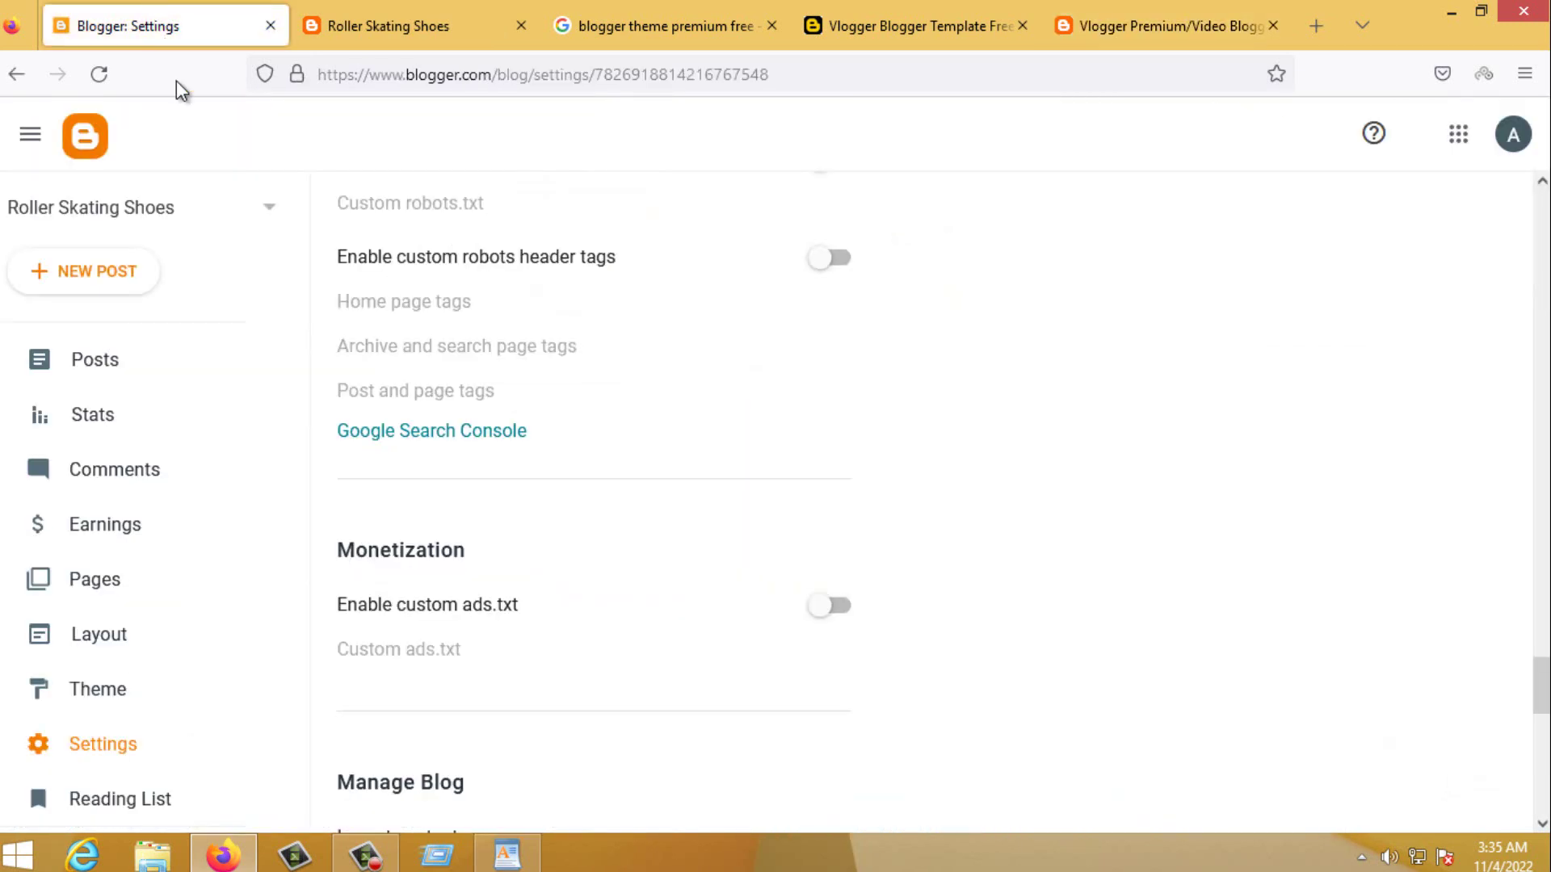
click(100, 273)
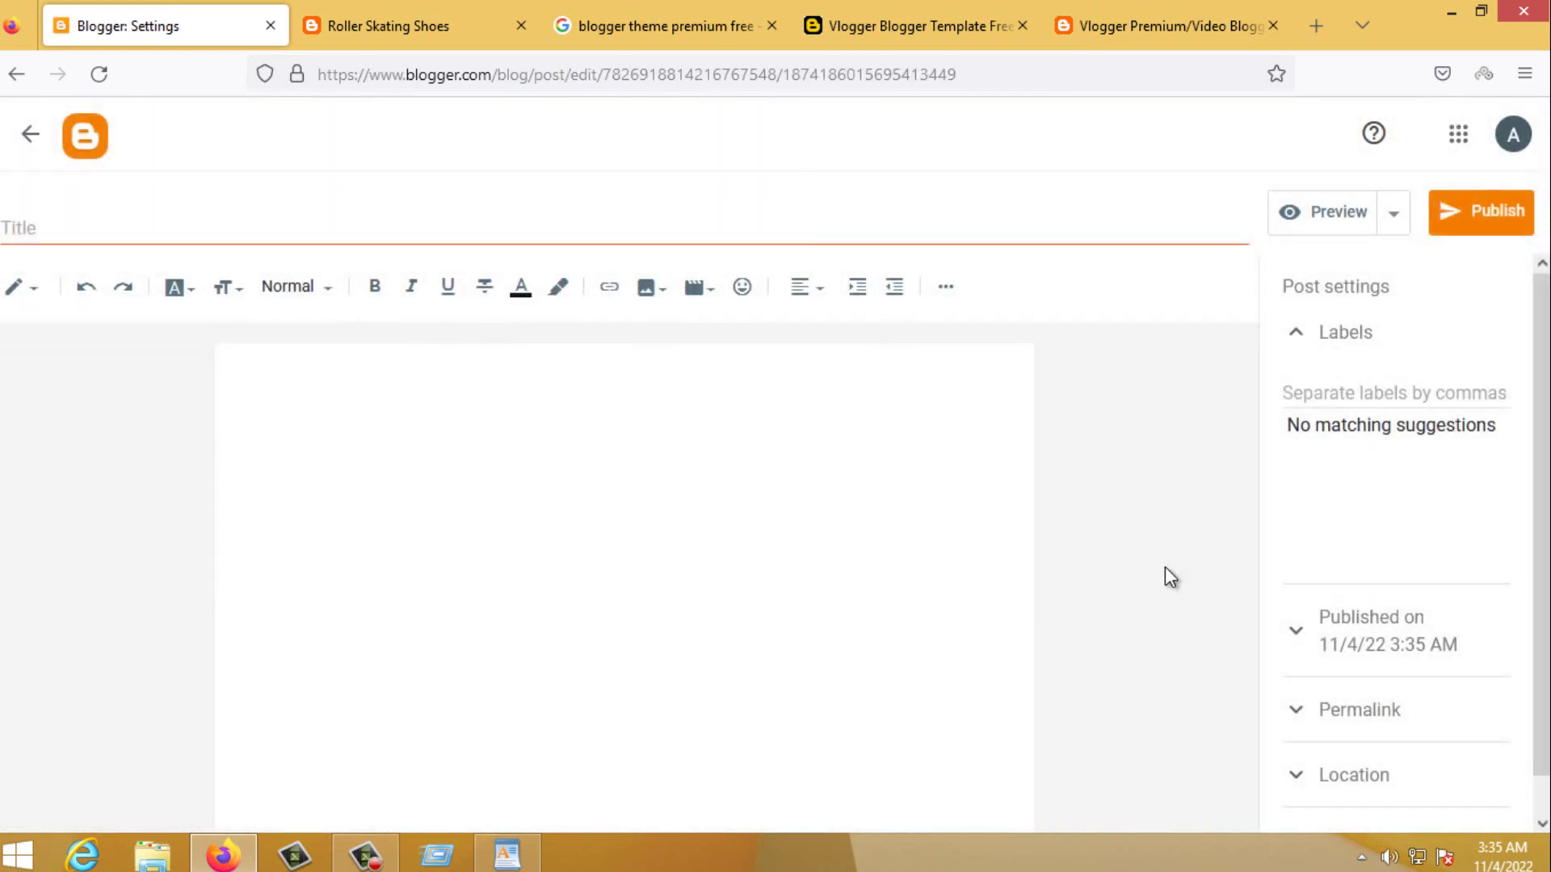
click(619, 459)
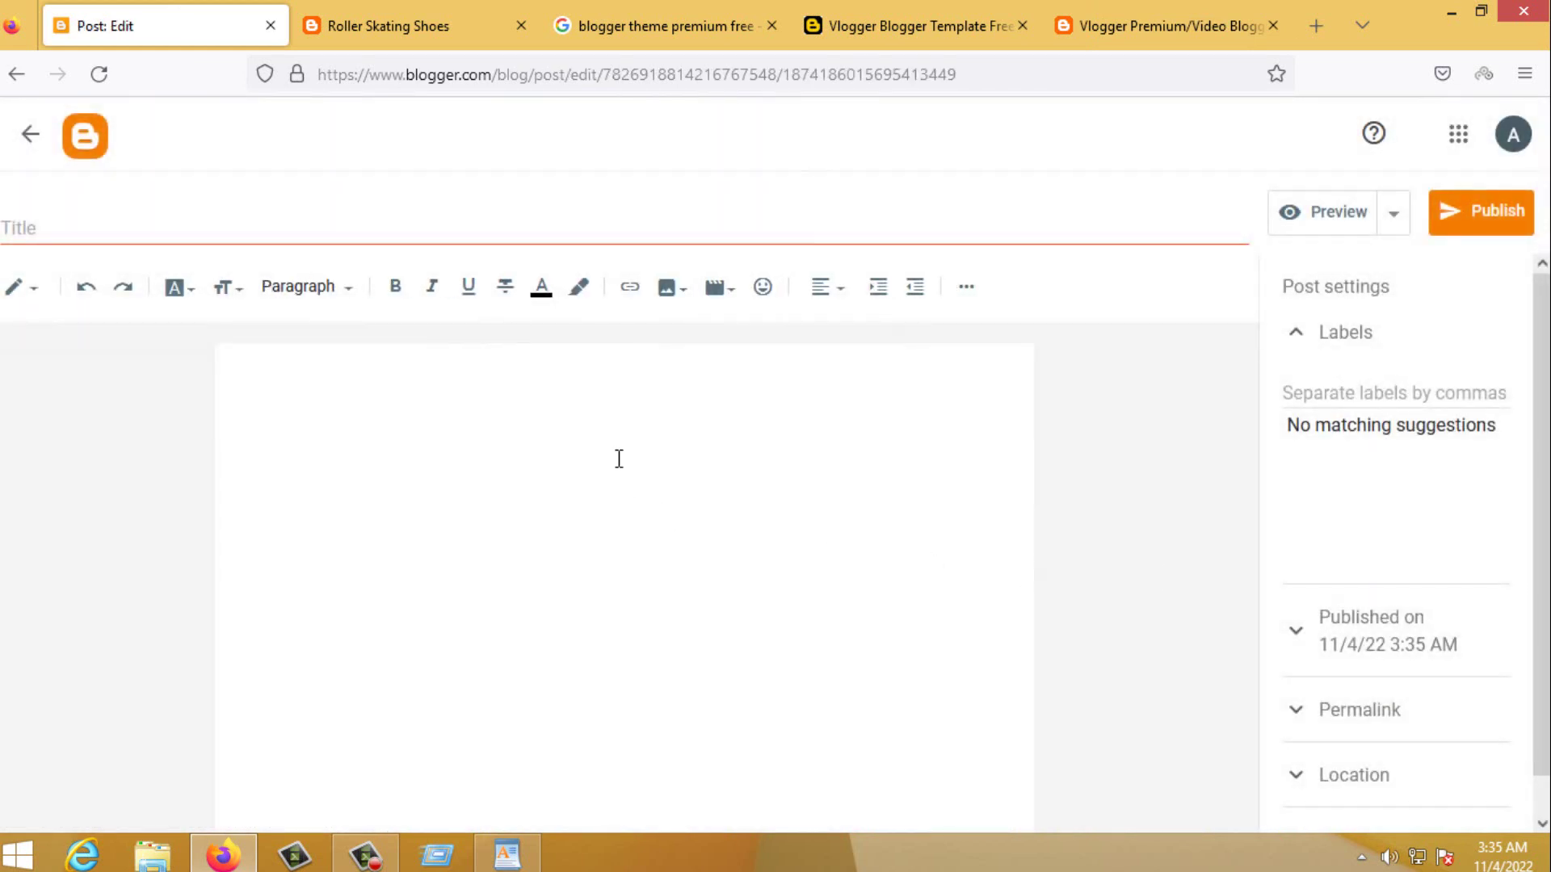
Copy the keyword "roller skating shoes" from the blogger document in WordPad and paste it as the post's title in Blogger
click(509, 854)
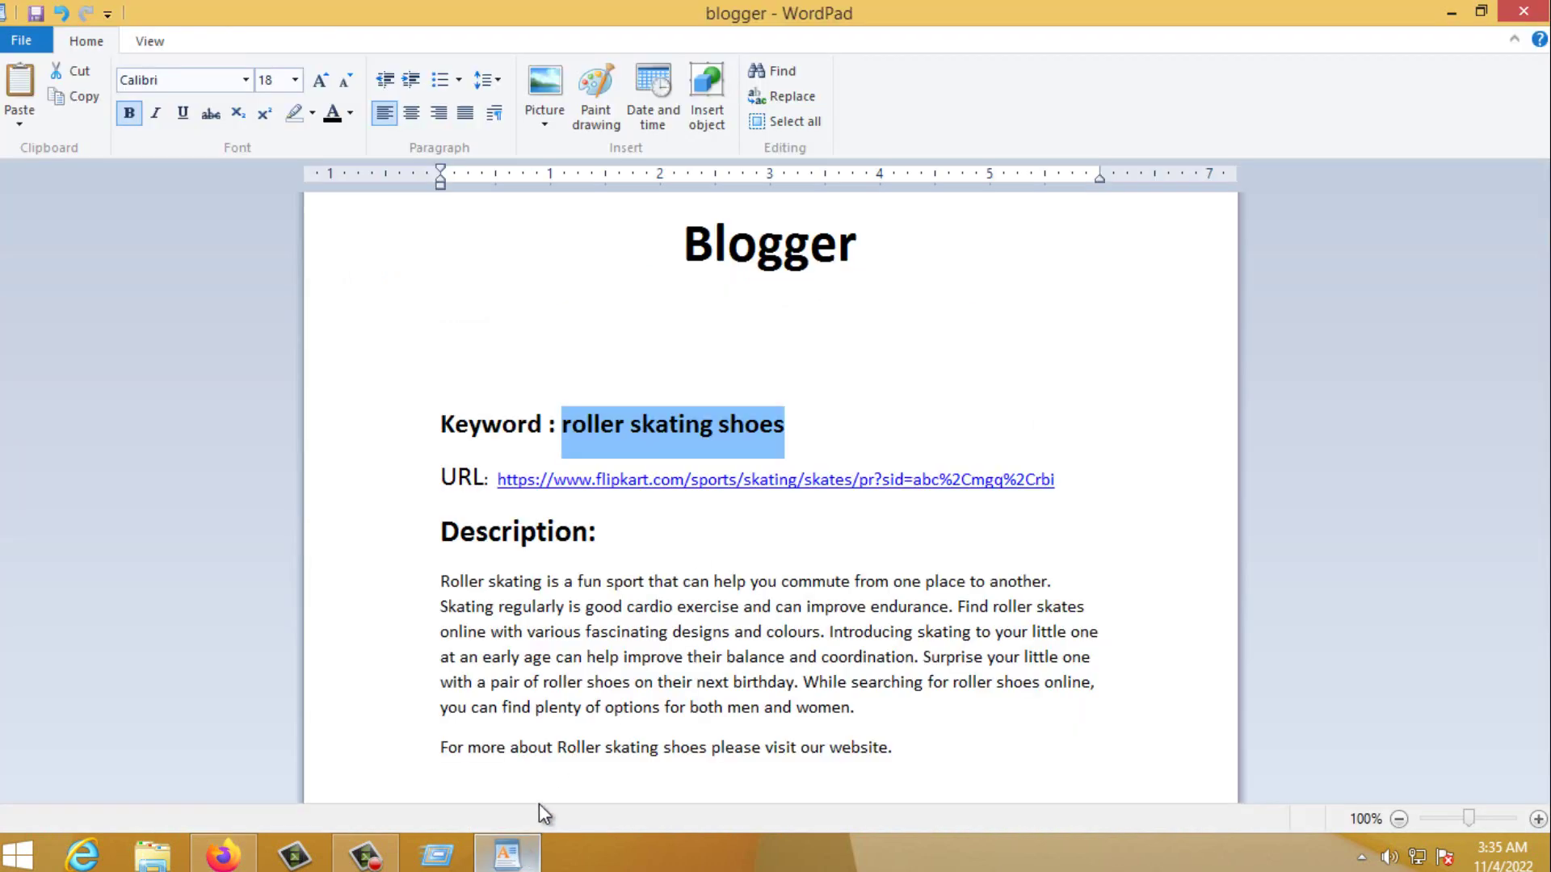
click(744, 329)
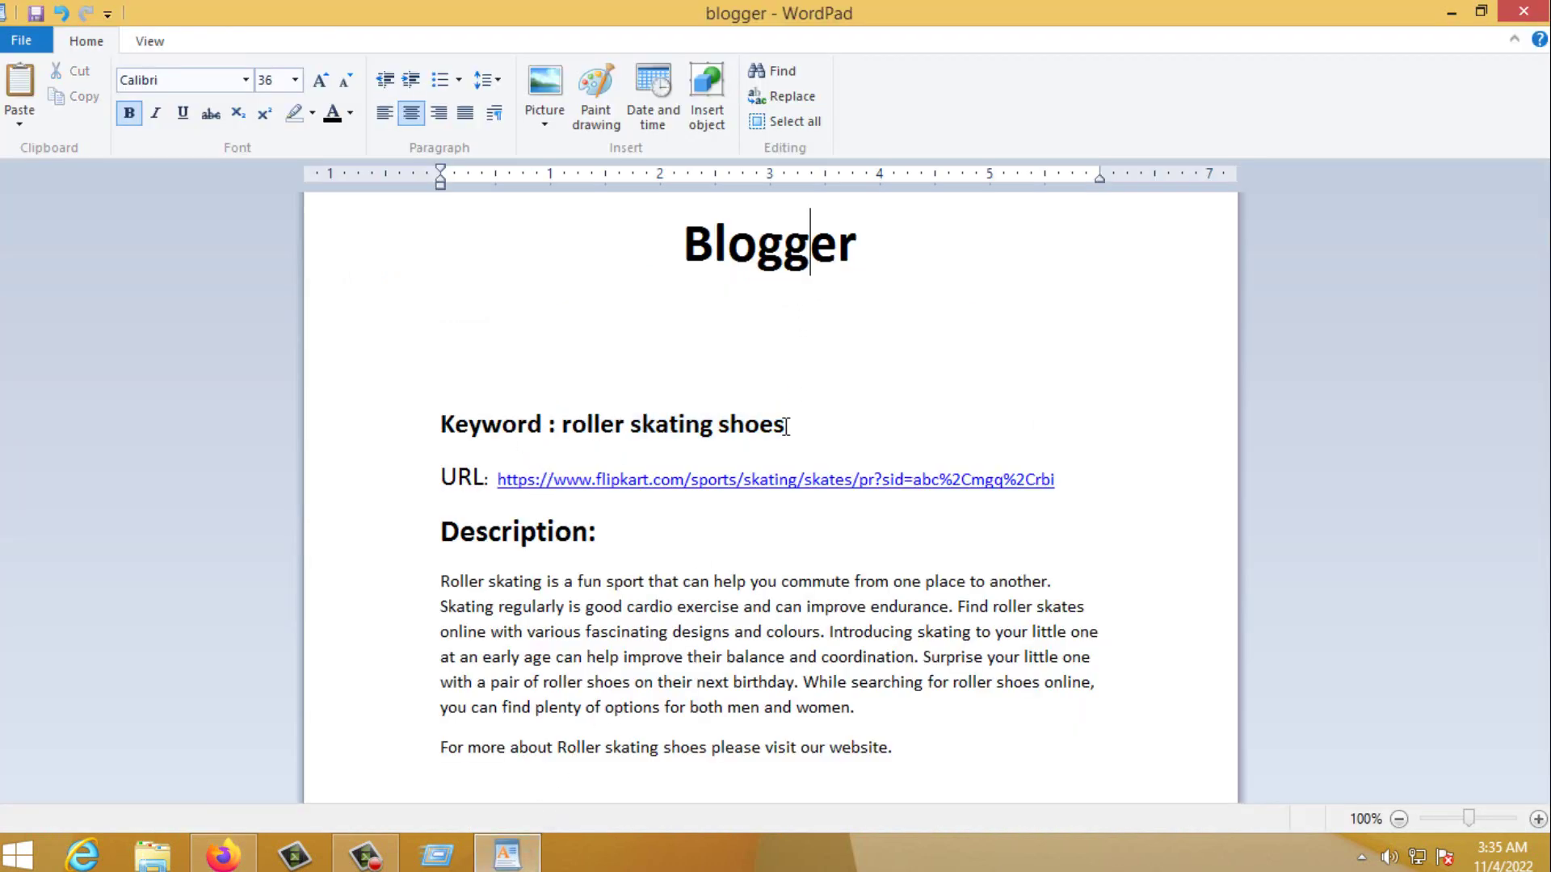
drag(786, 427, 594, 425)
right_click(675, 426)
click(735, 467)
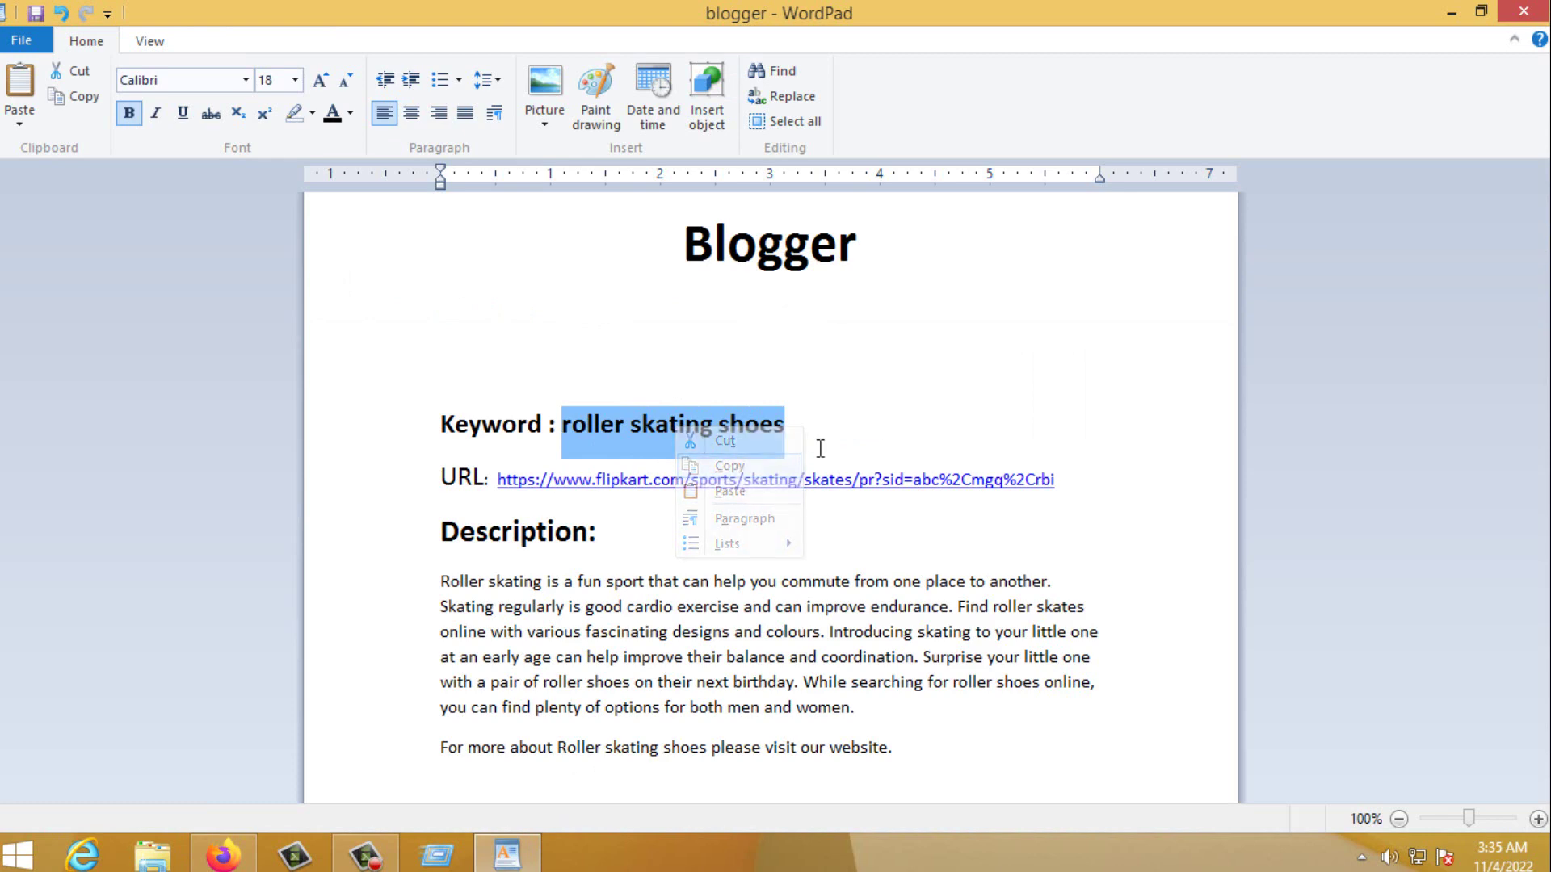
click(223, 854)
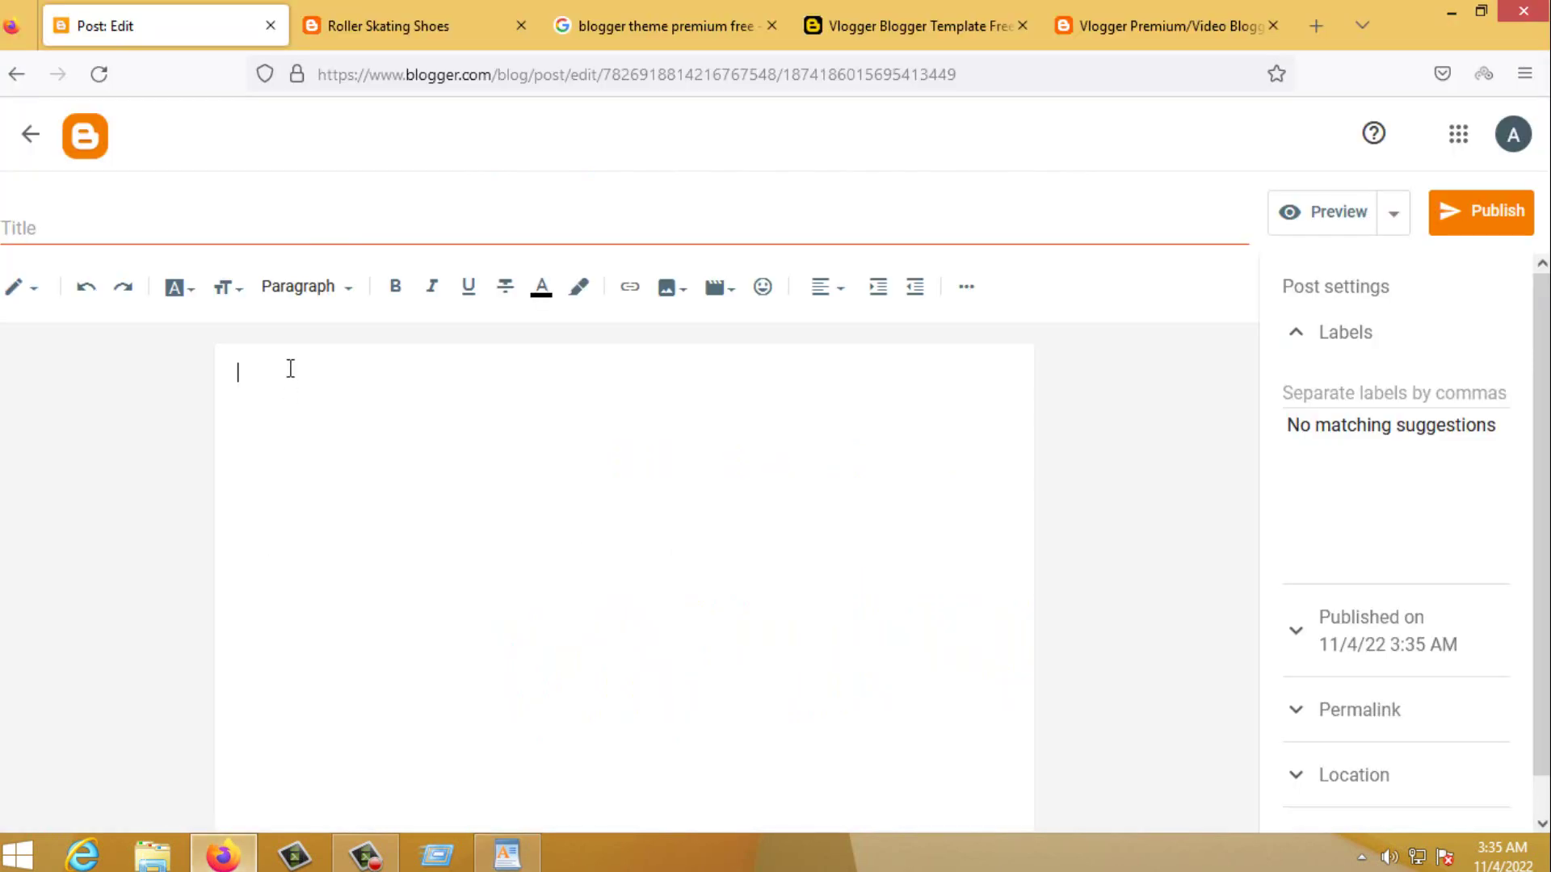
right_click(211, 232)
click(292, 360)
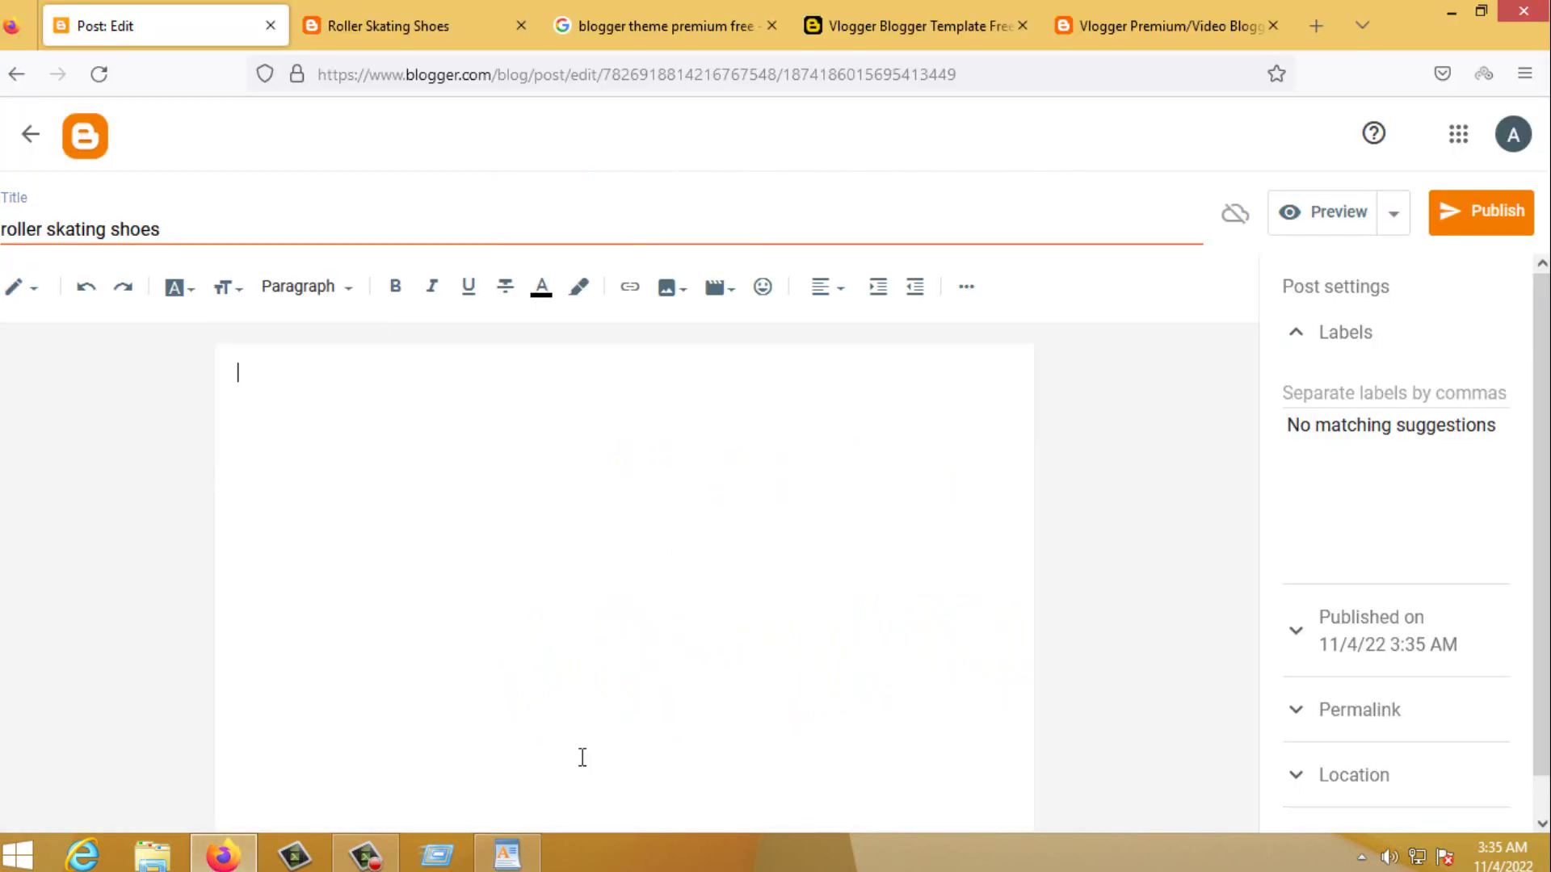
Copy the full description text under the Description heading in WordPad and paste it into the Blogger post's body
click(507, 856)
click(753, 634)
drag(386, 584, 391, 768)
right_click(719, 633)
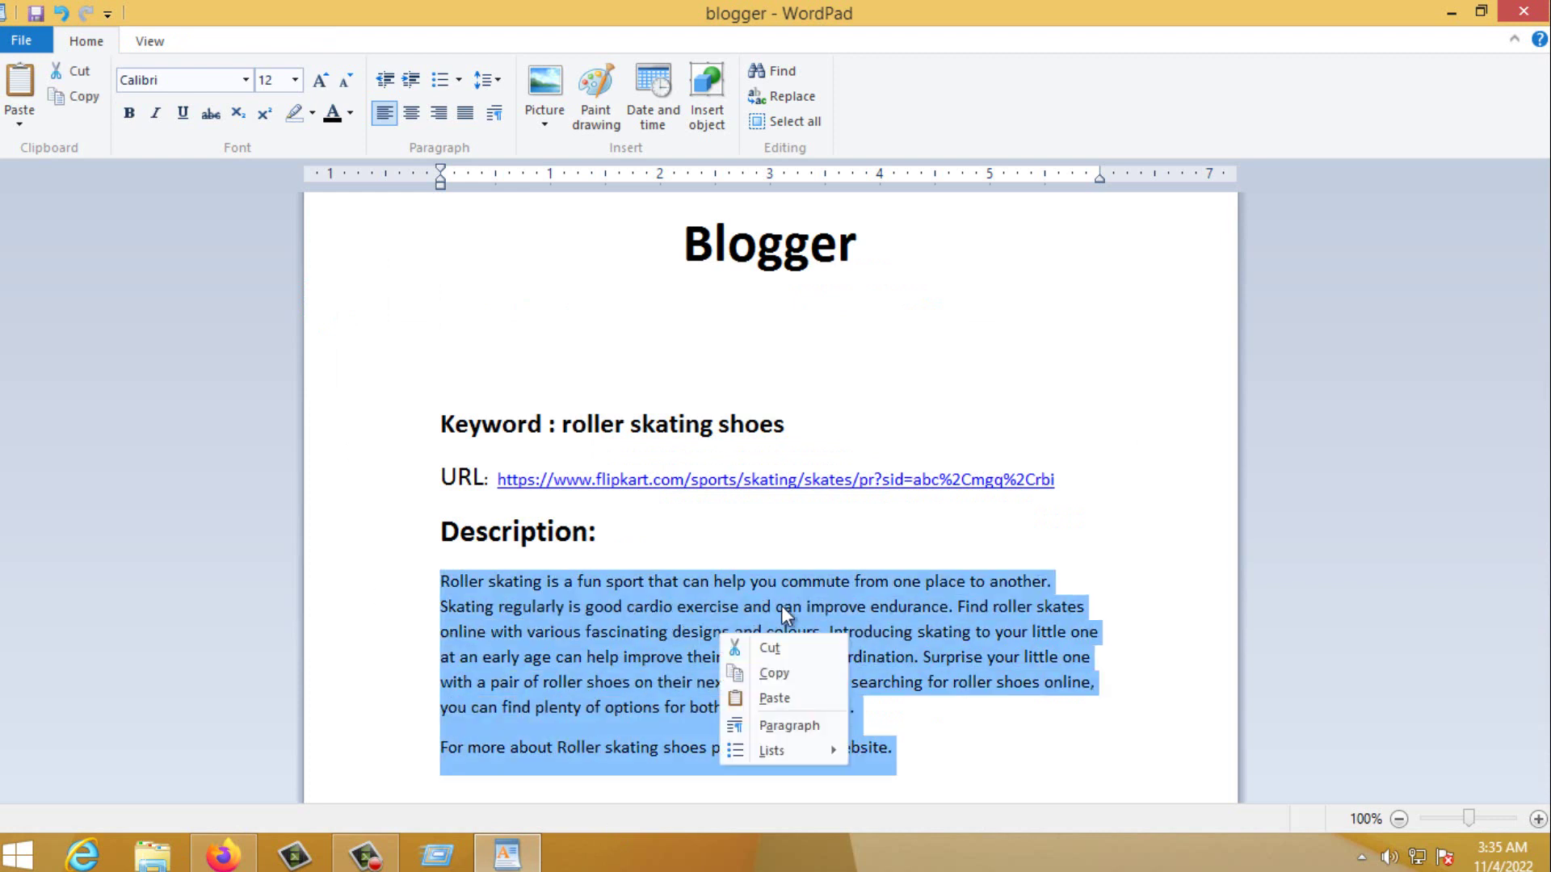
click(774, 673)
click(223, 855)
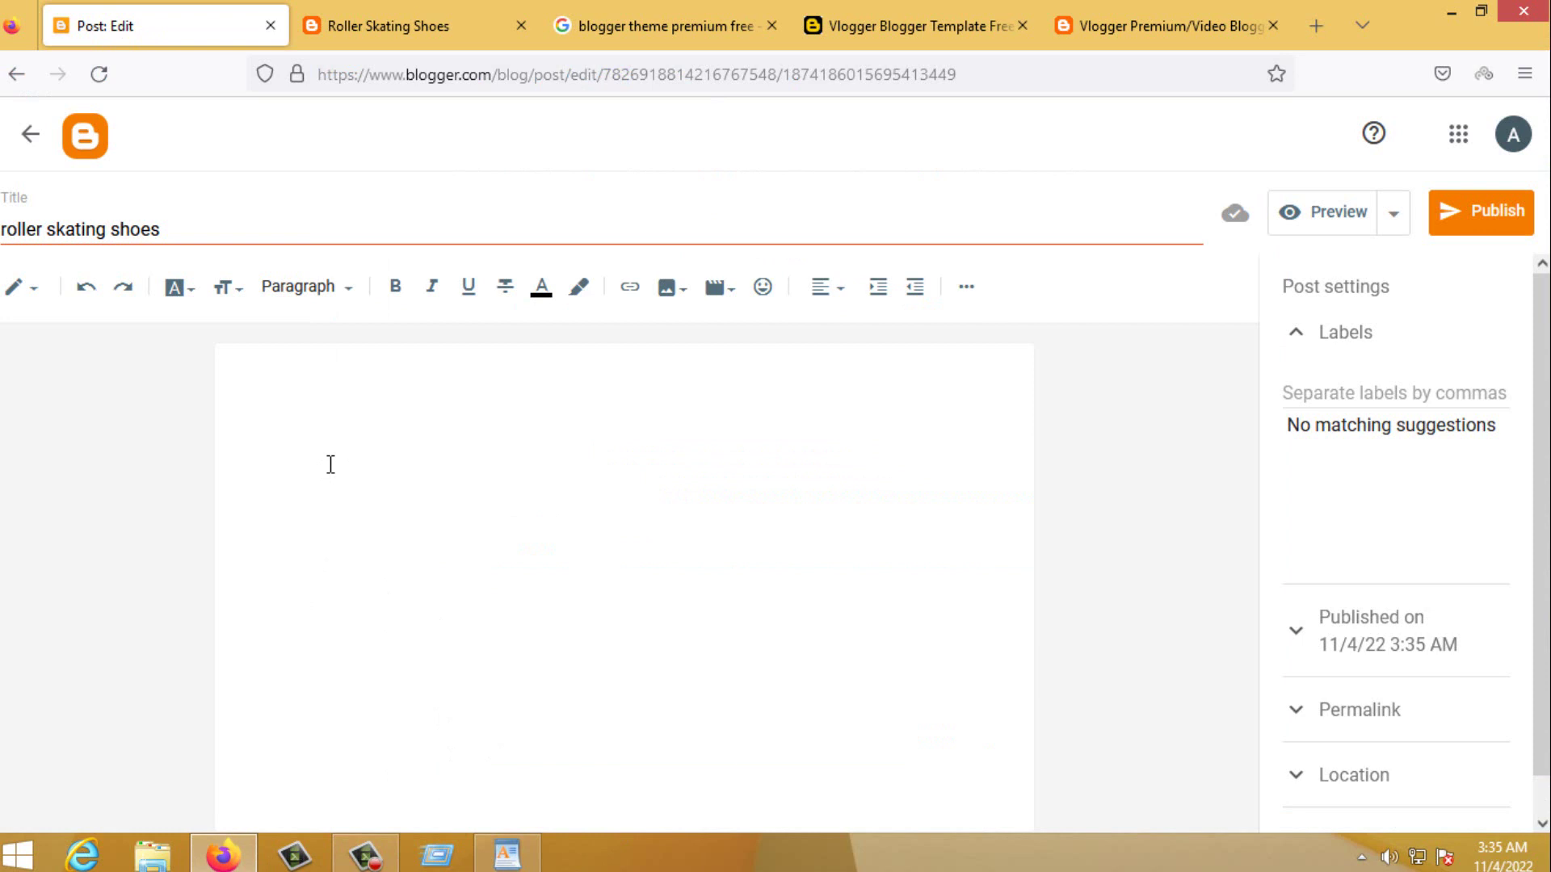
key(ctrl+v)
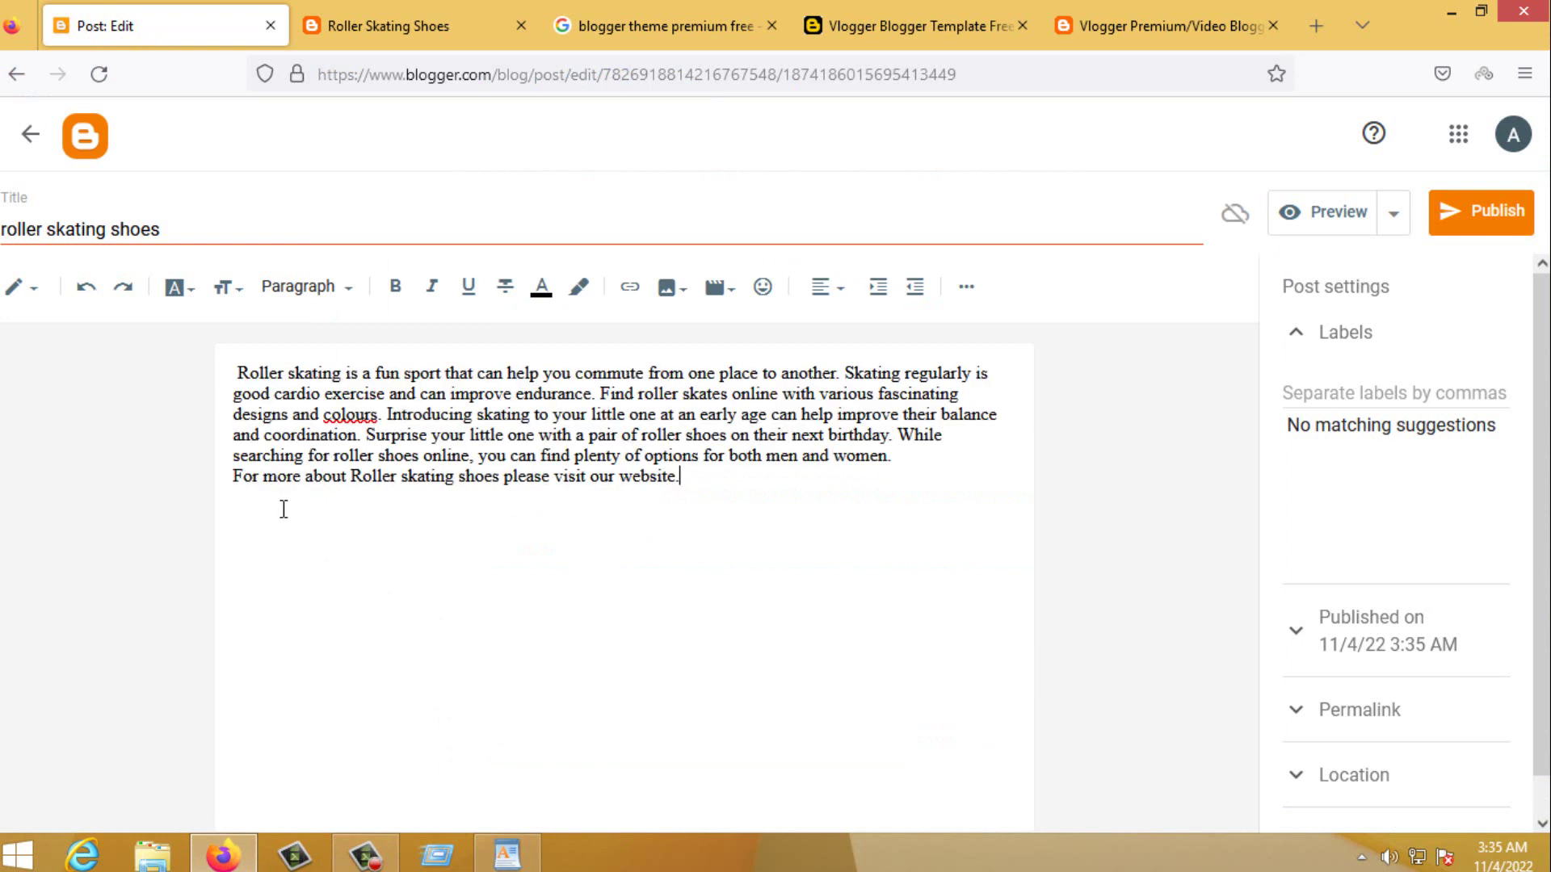
Insert two line breaks before the closing "For more about Roller skating shoes" sentence and remove the leading space from the first paragraph
key(ctrl+a)
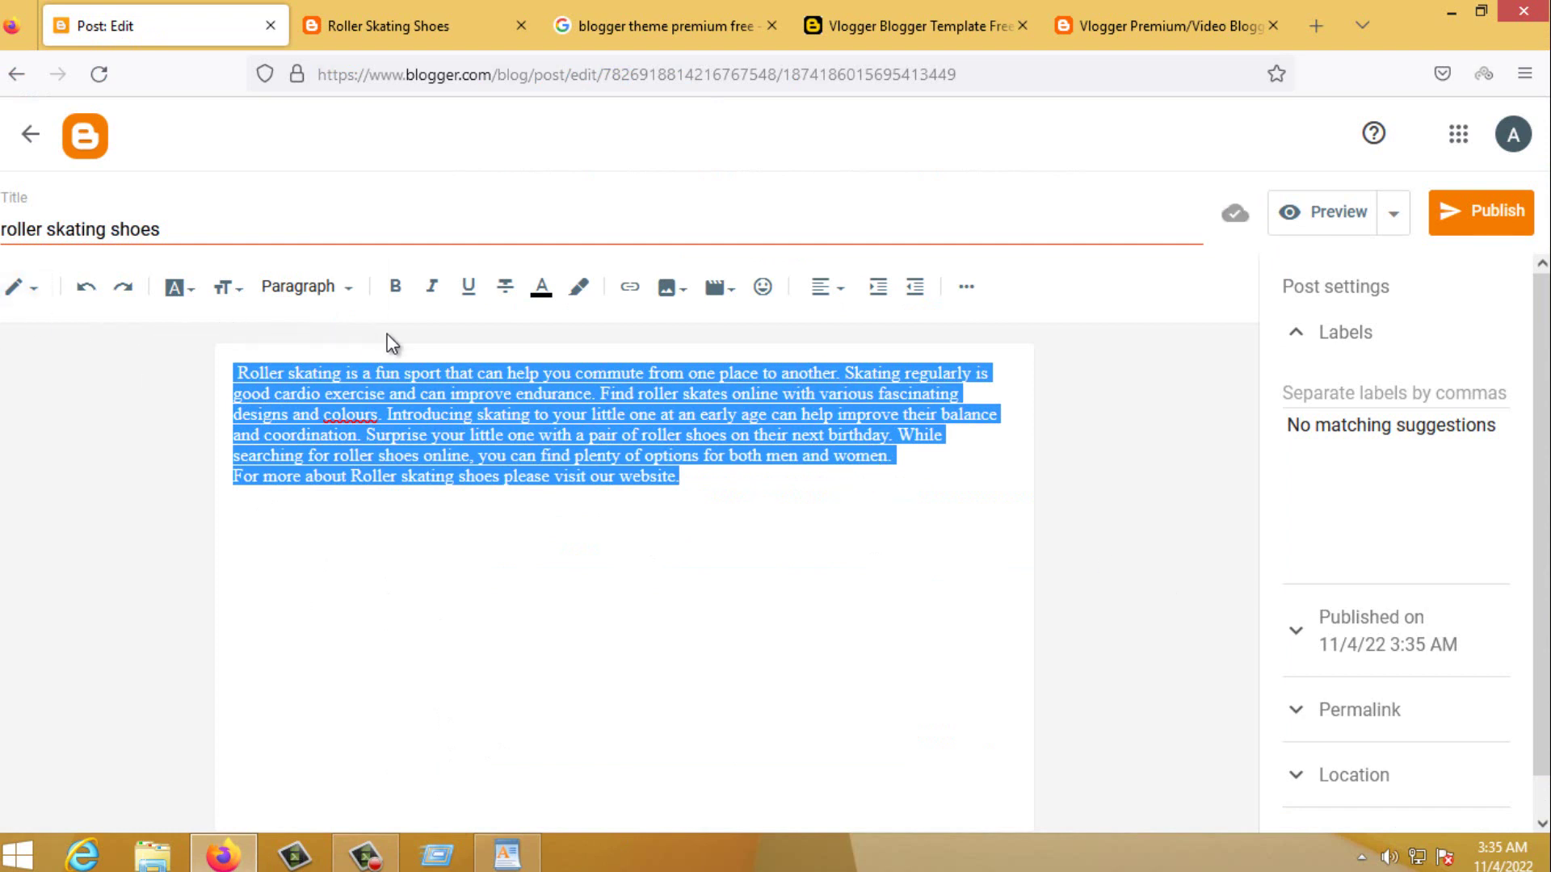
click(783, 499)
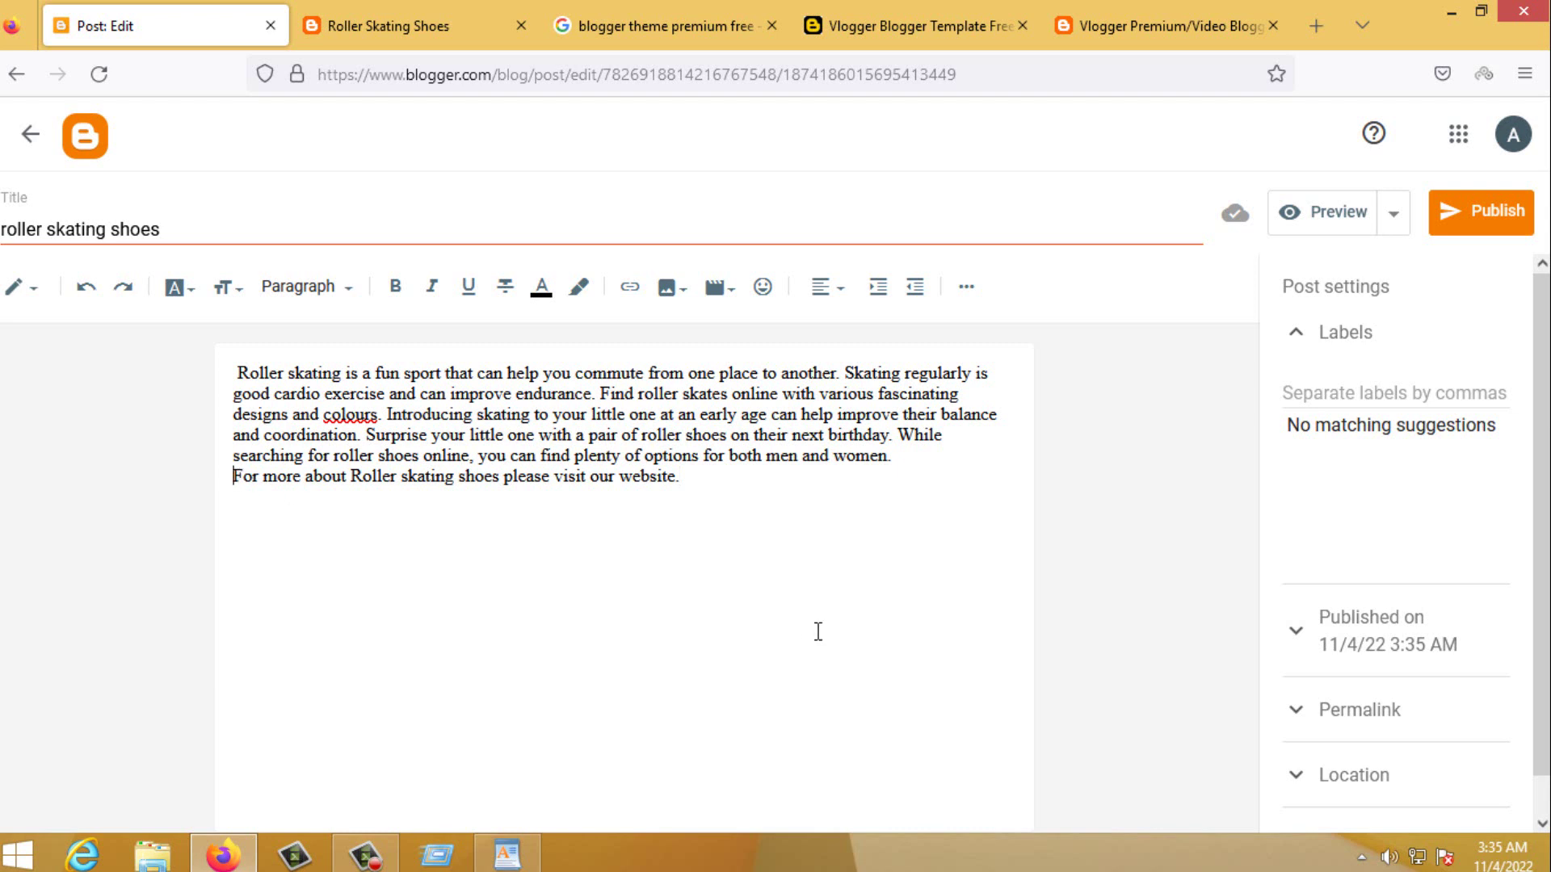
key(Return)
key(Return)
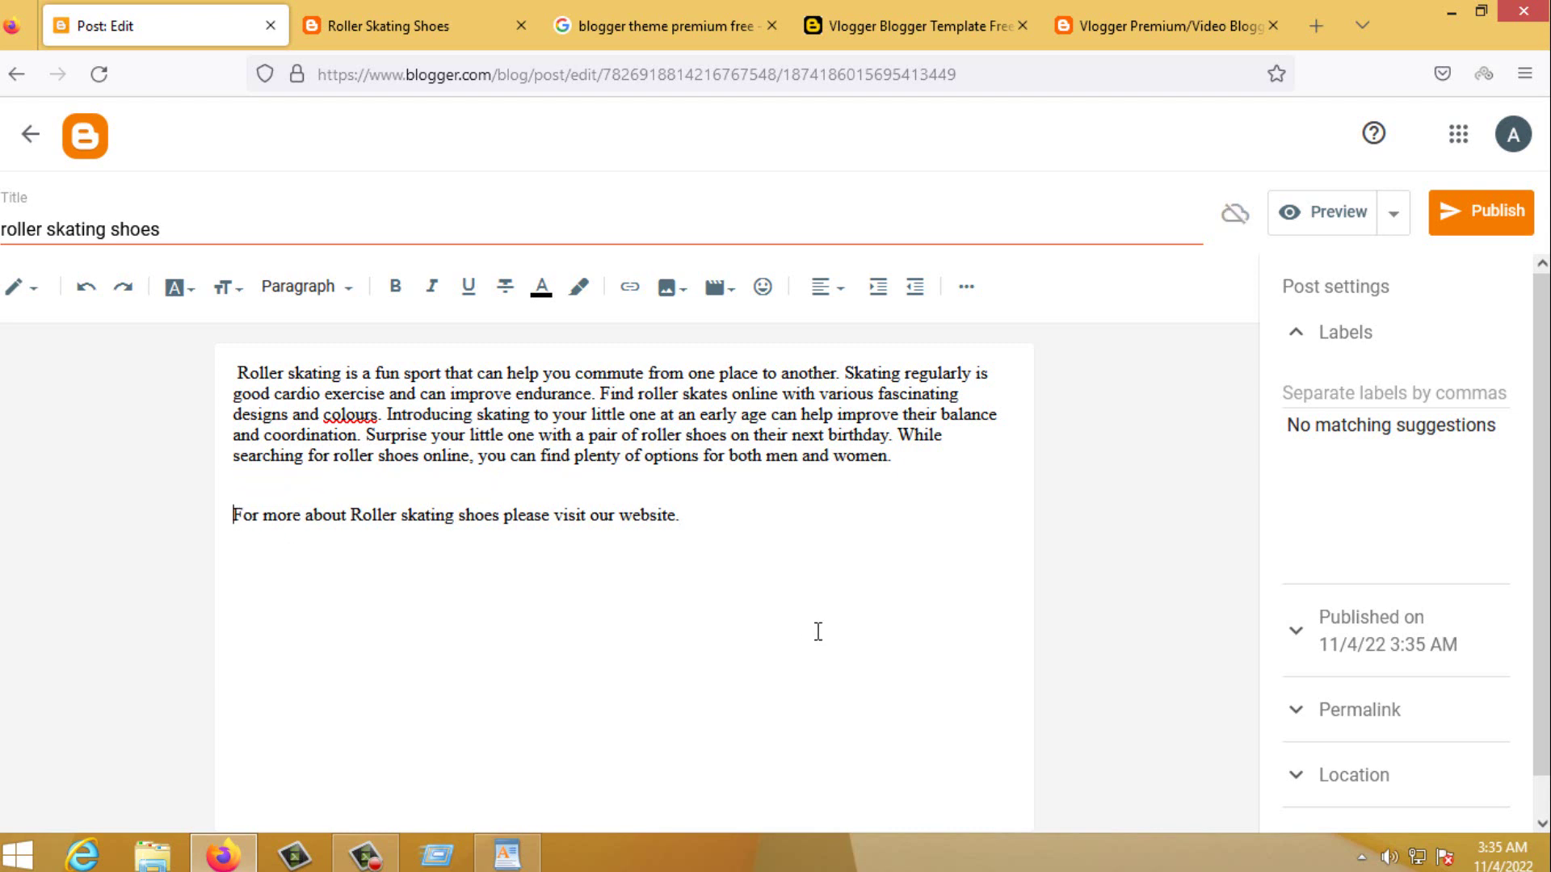
click(230, 372)
key(BackSpace)
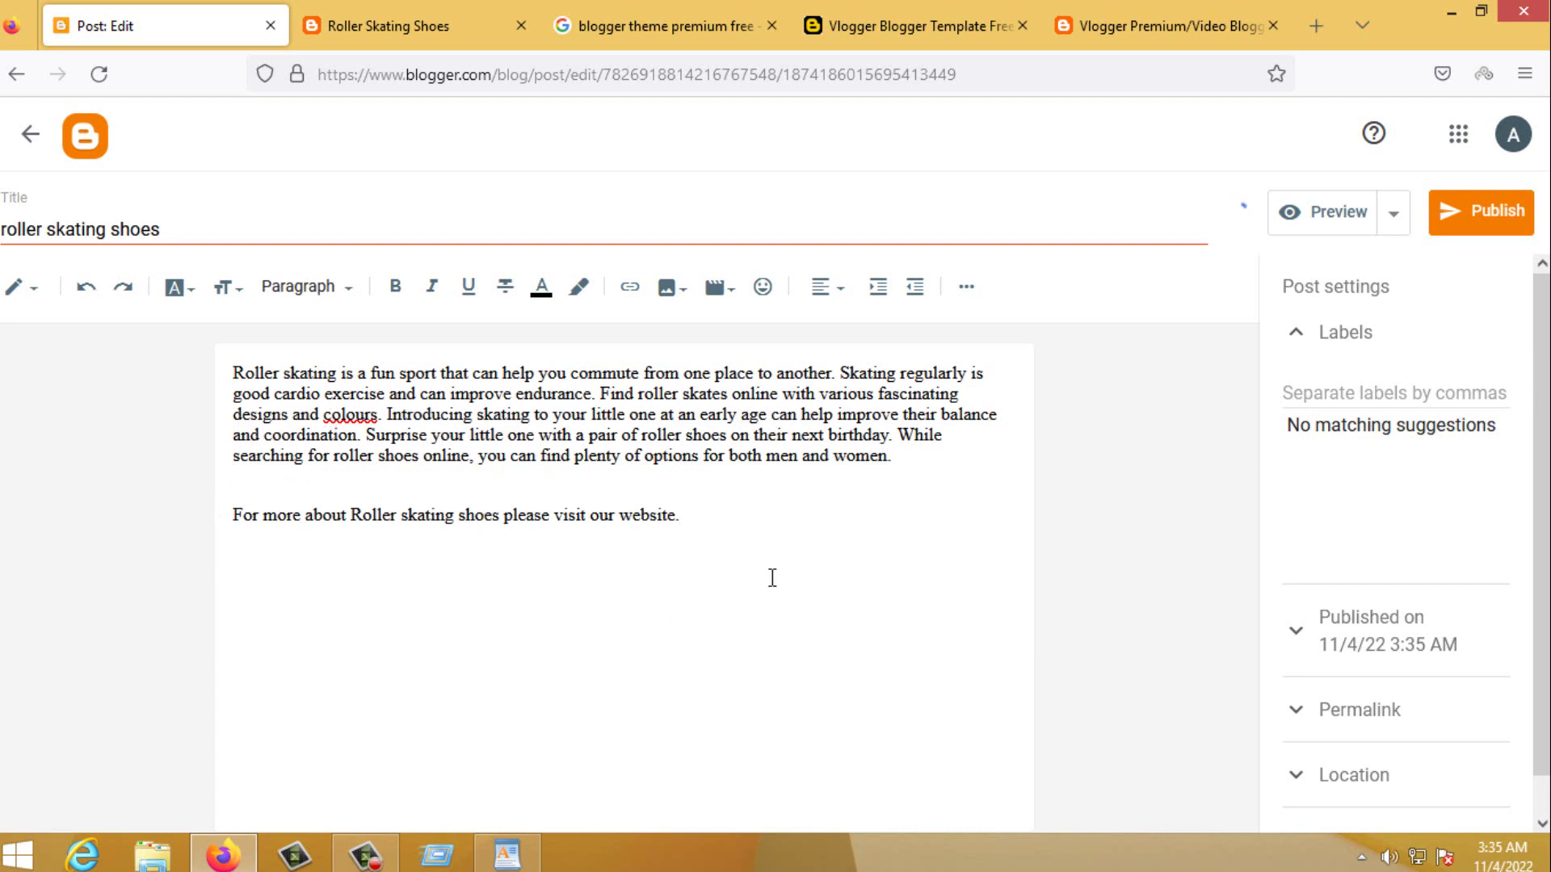
click(711, 526)
Copy the Flipkart skates URL from the blogger document in WordPad and return to the Blogger post in Firefox
click(507, 854)
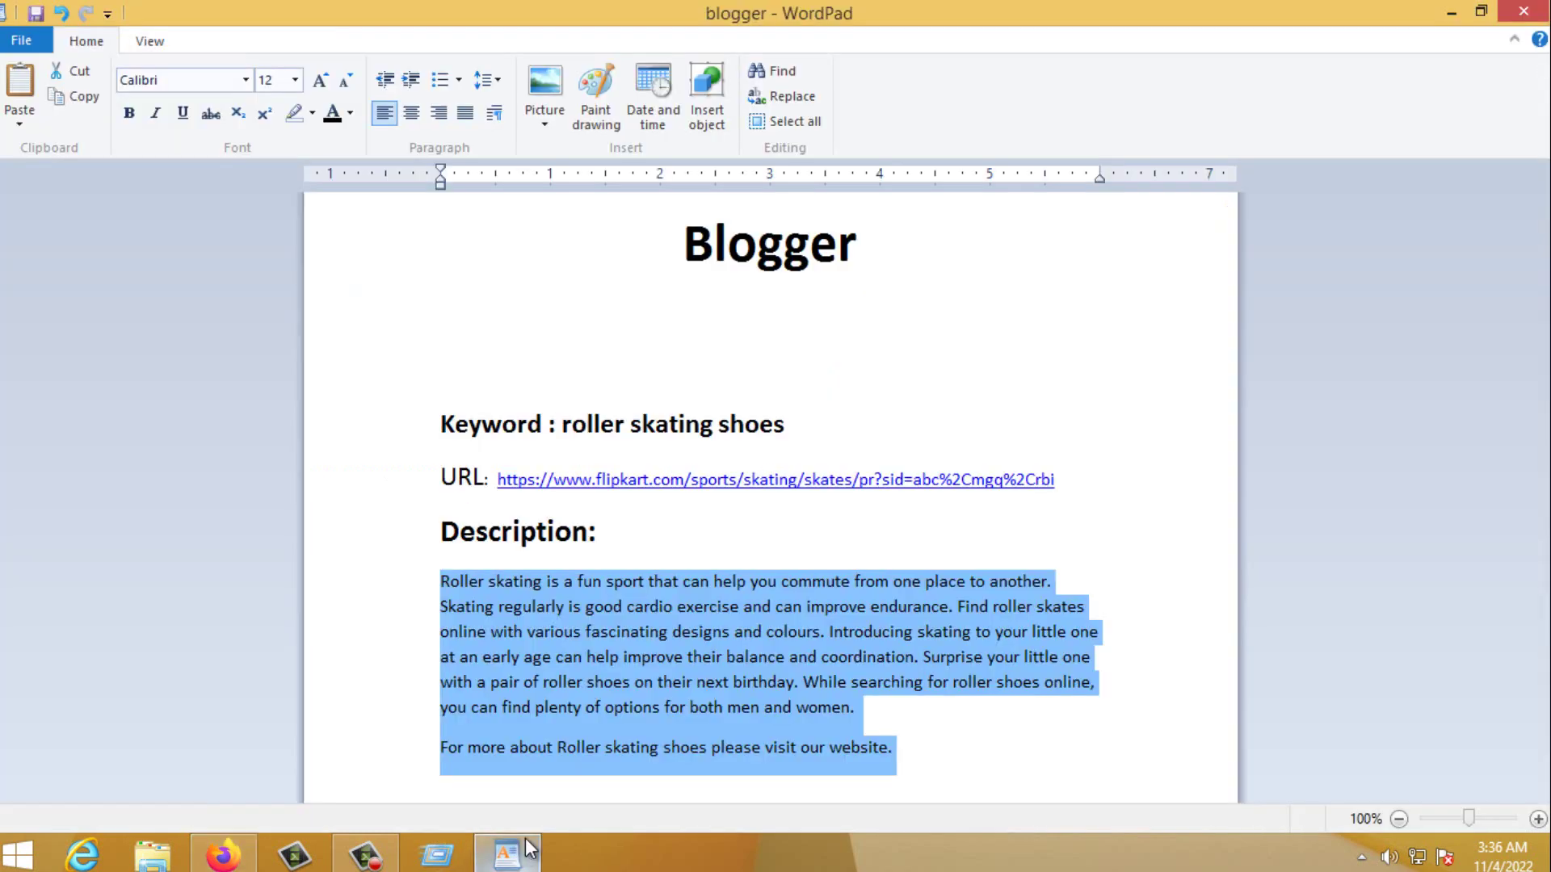
click(627, 421)
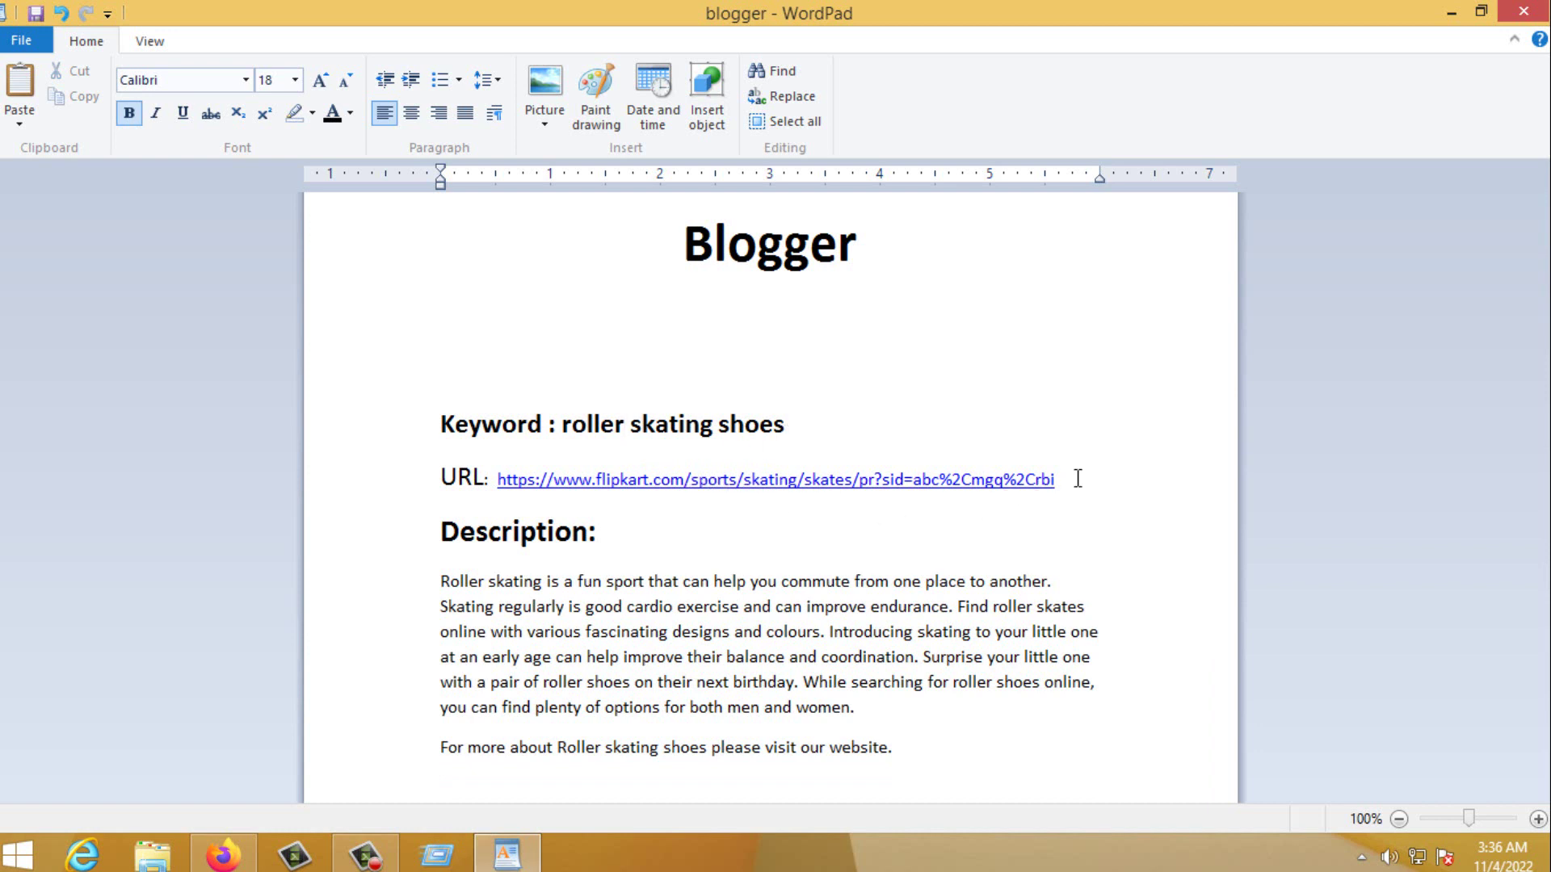
drag(1088, 478, 554, 491)
right_click(608, 483)
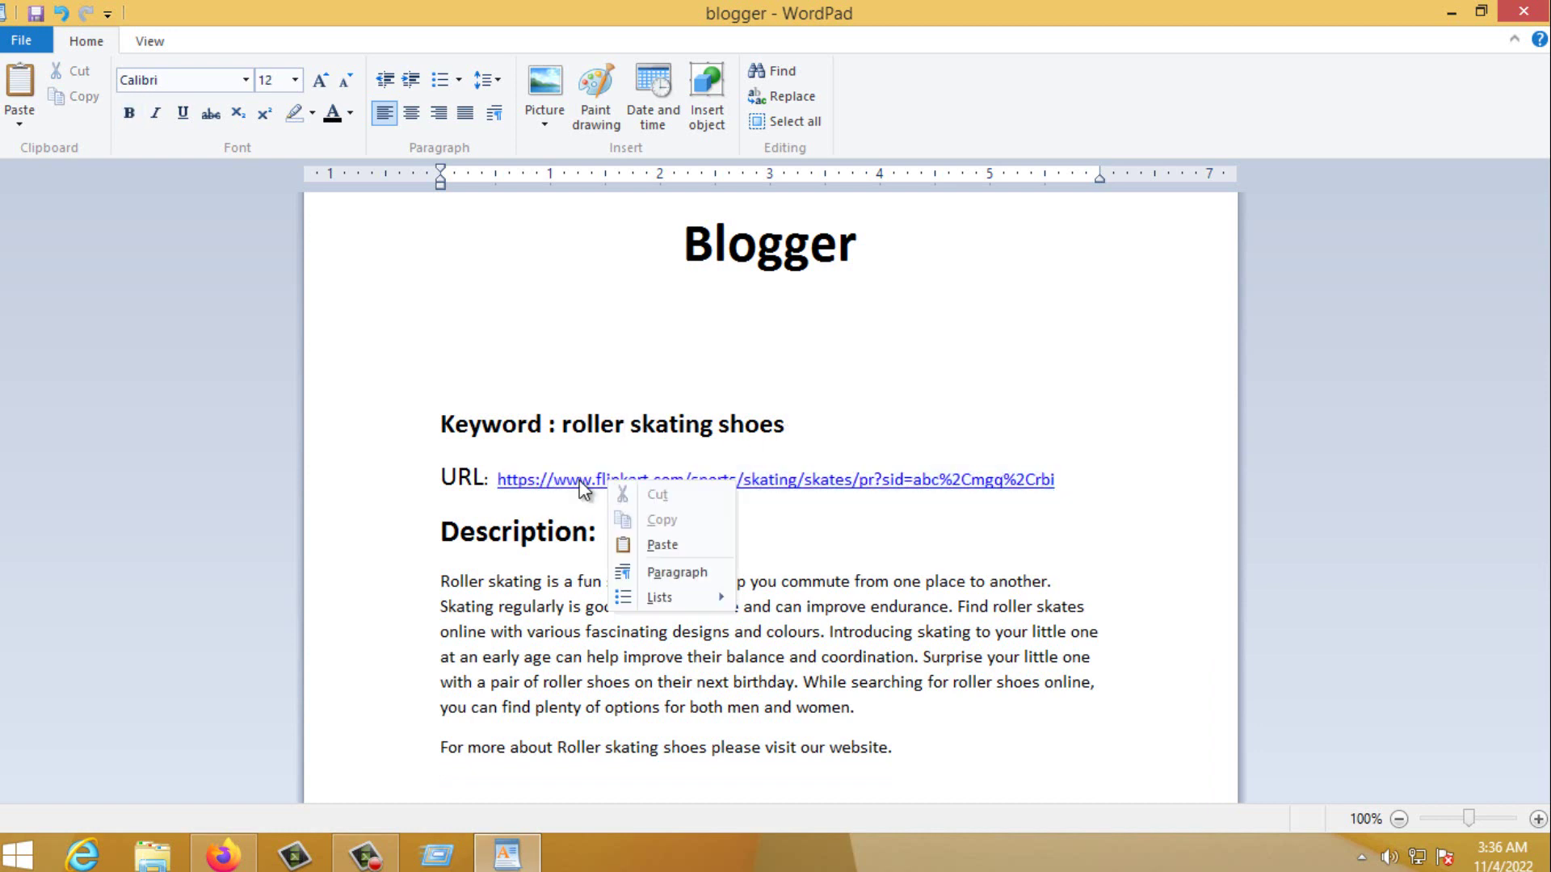
click(1073, 488)
drag(1073, 488, 512, 502)
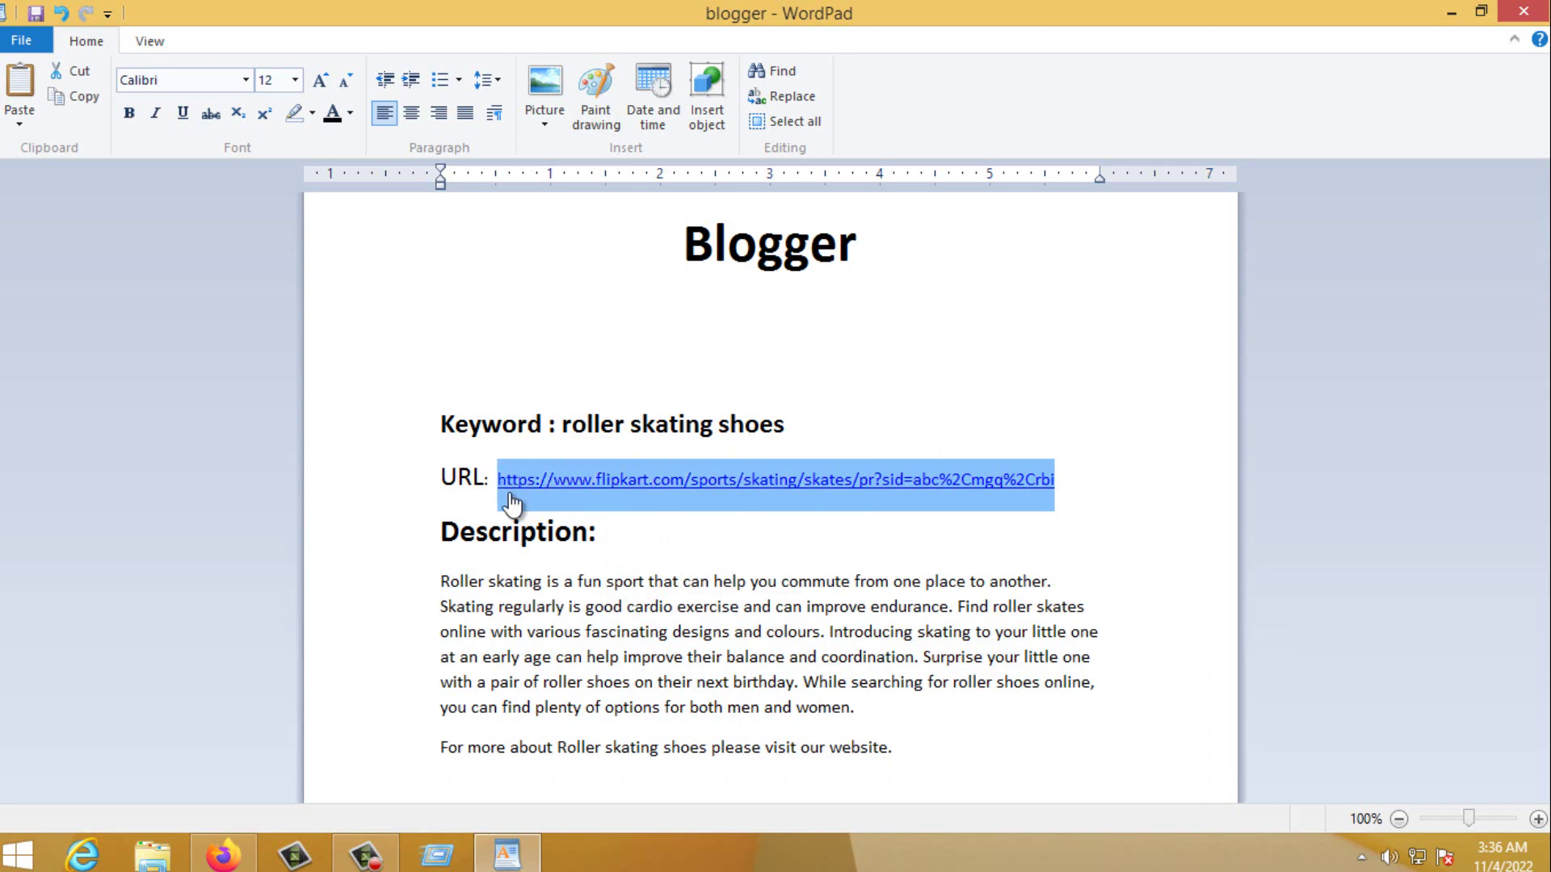
right_click(622, 481)
click(675, 523)
click(234, 857)
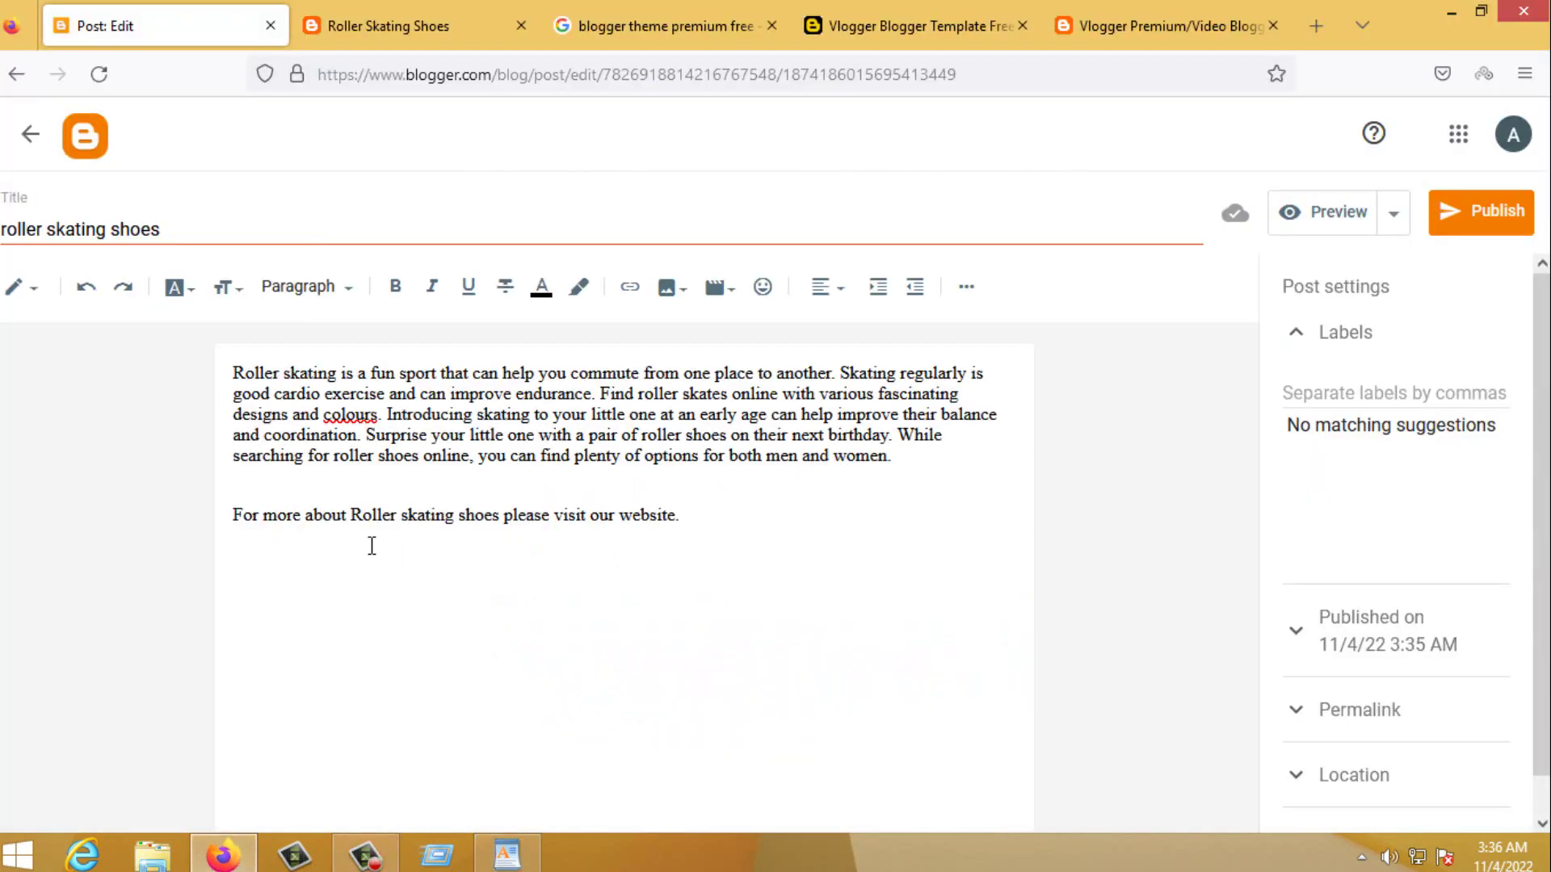
Link "Roller skating shoes" in the post's closing sentence to the copied Flipkart URL, set to open in a new window
drag(503, 514, 350, 517)
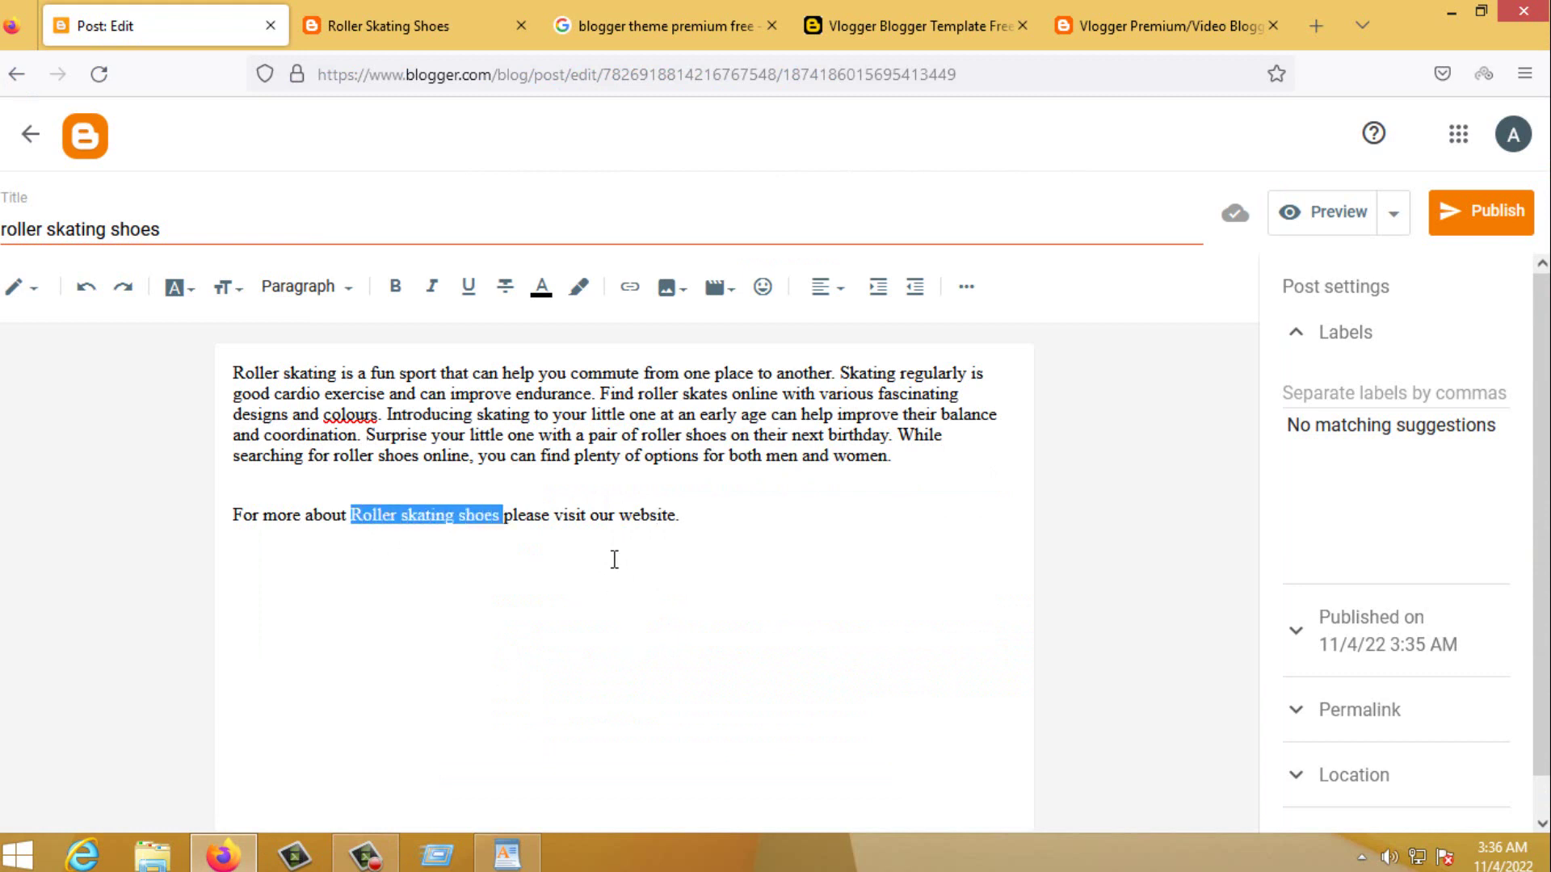
click(643, 289)
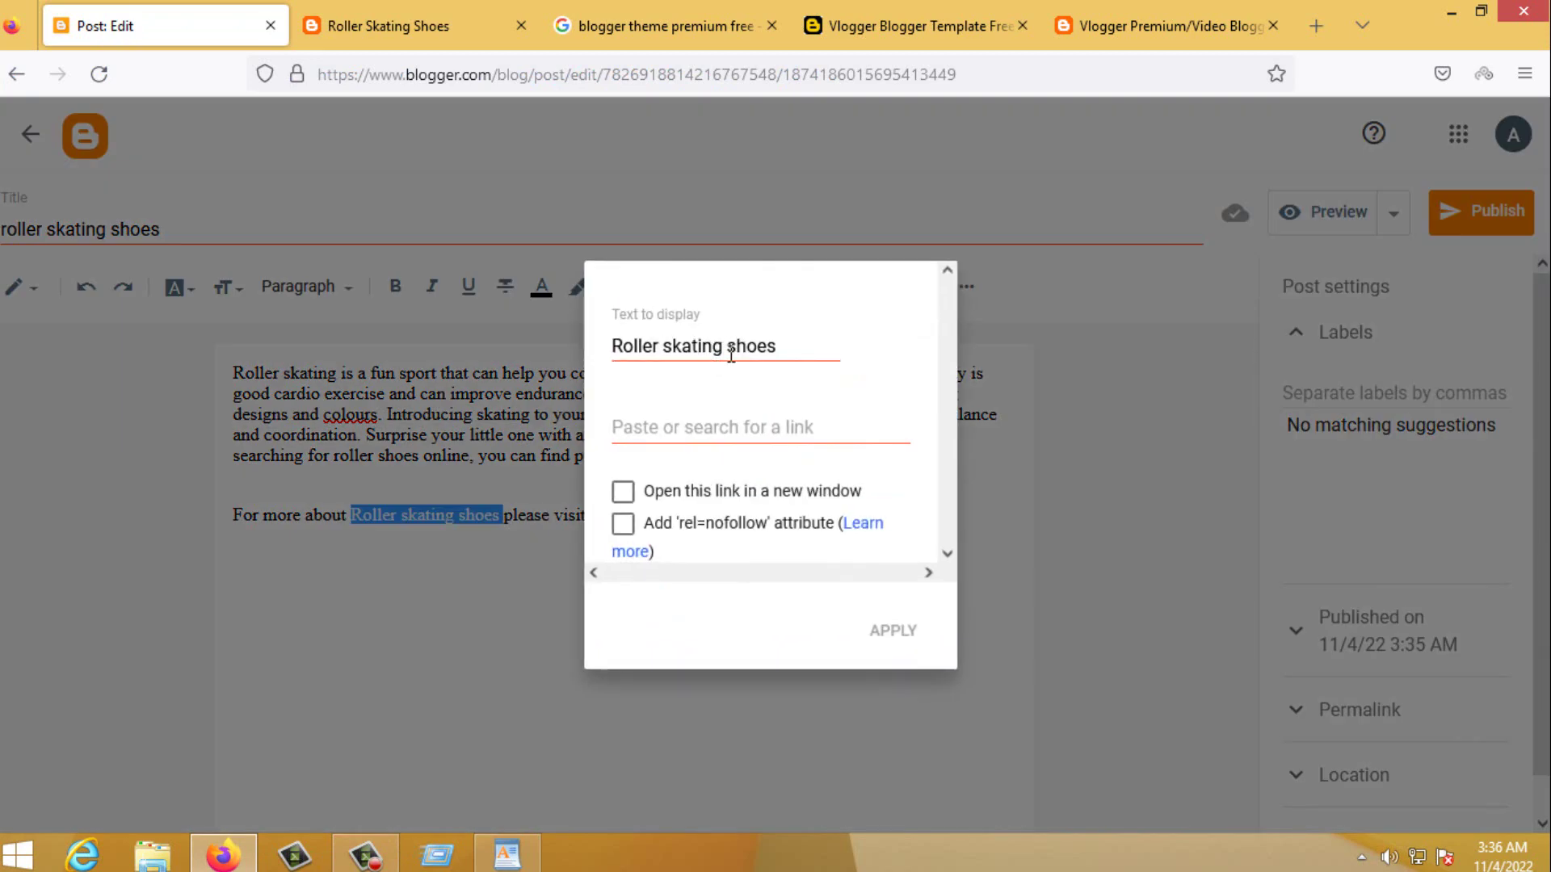
right_click(661, 428)
click(716, 551)
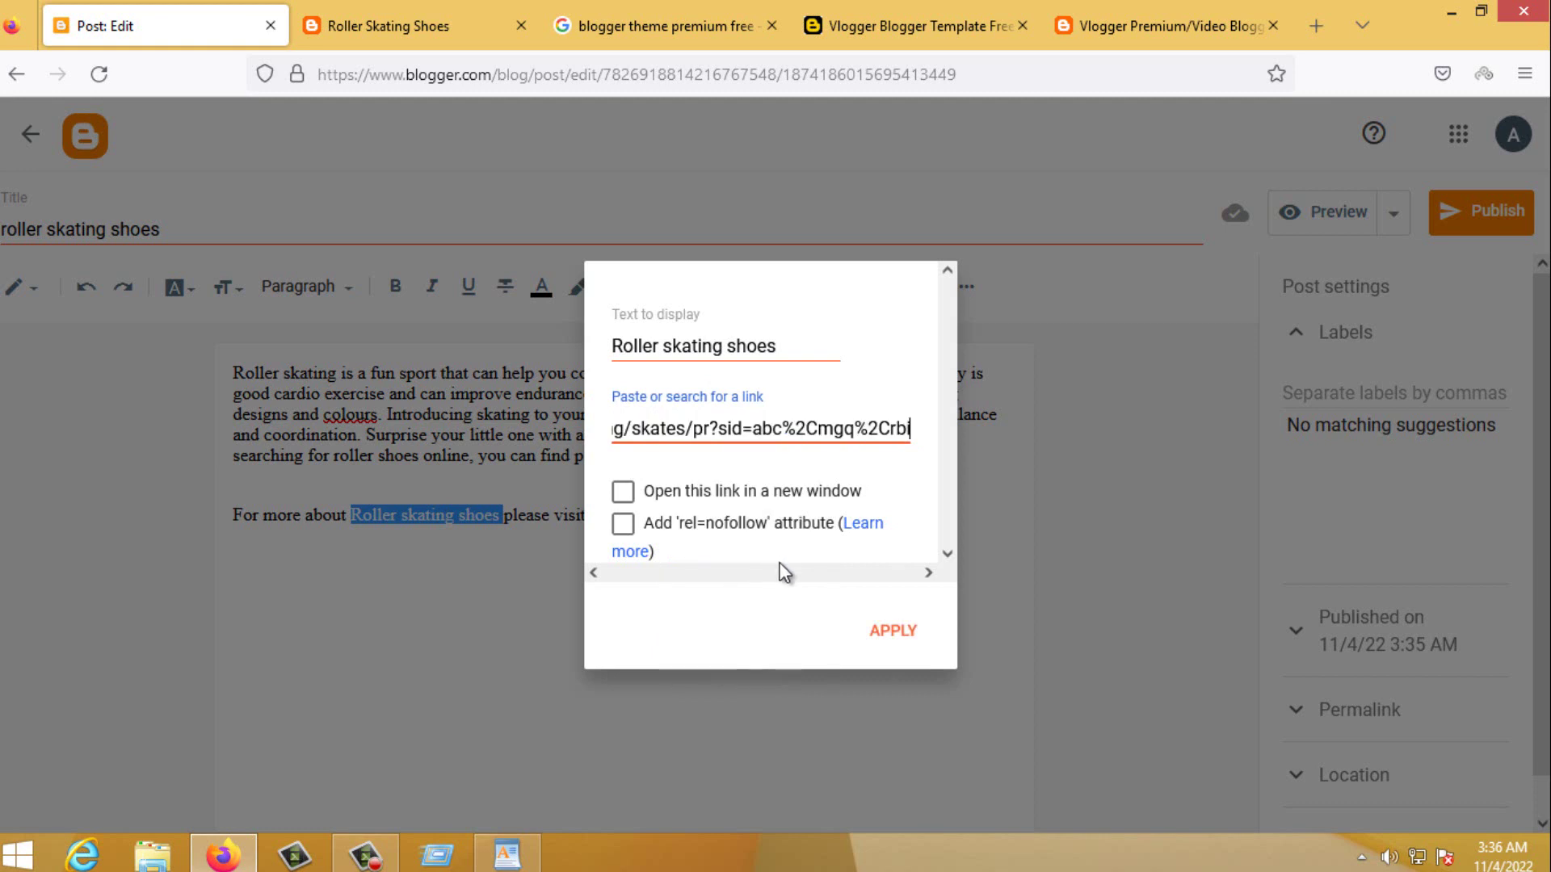
click(774, 491)
click(892, 630)
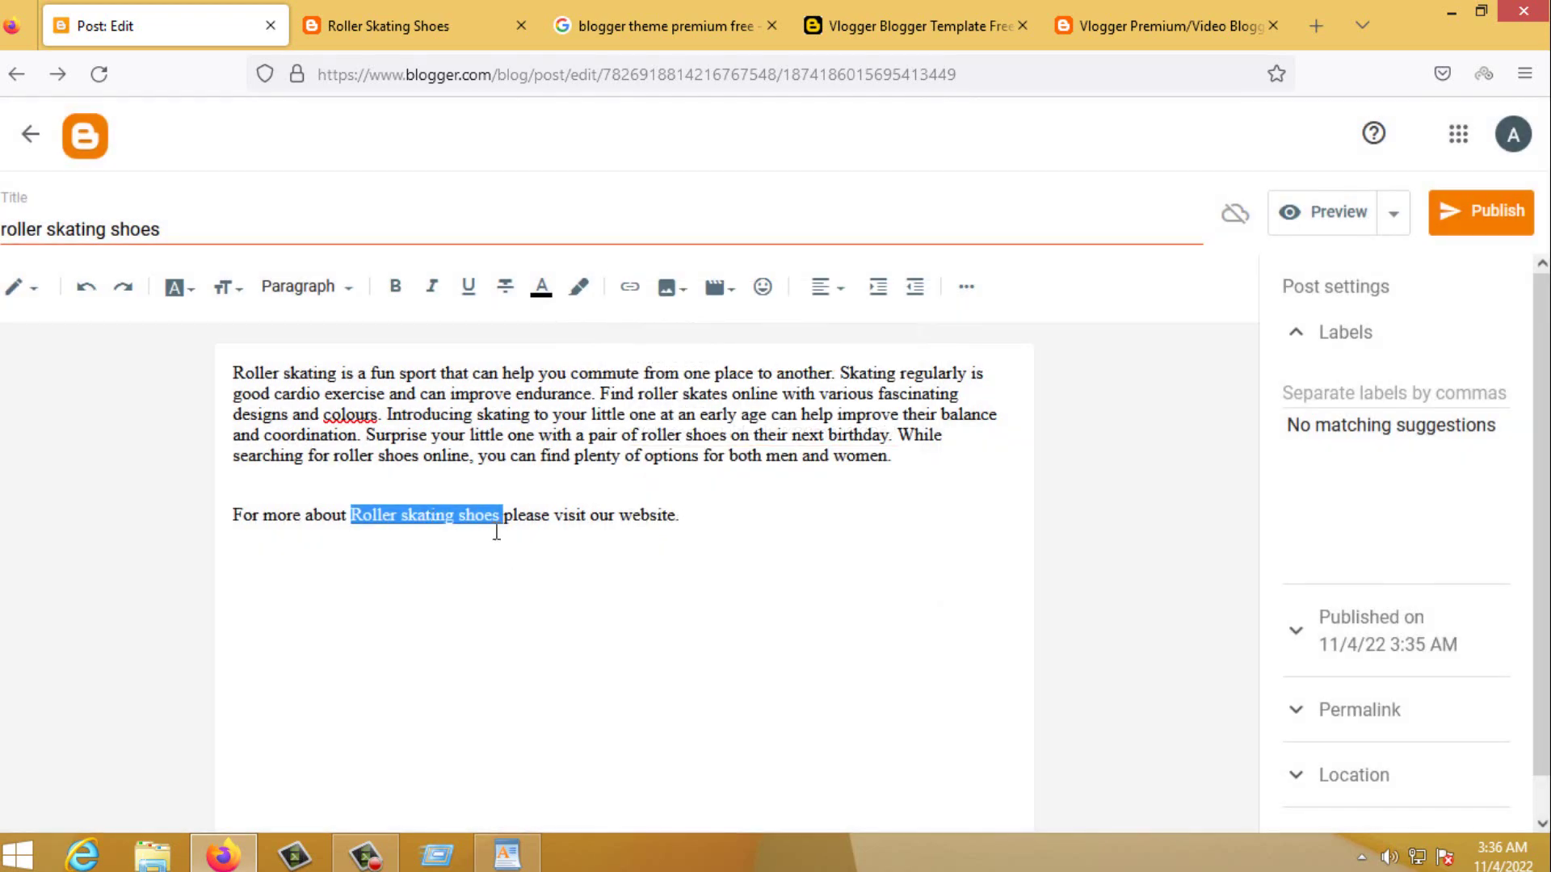
click(613, 560)
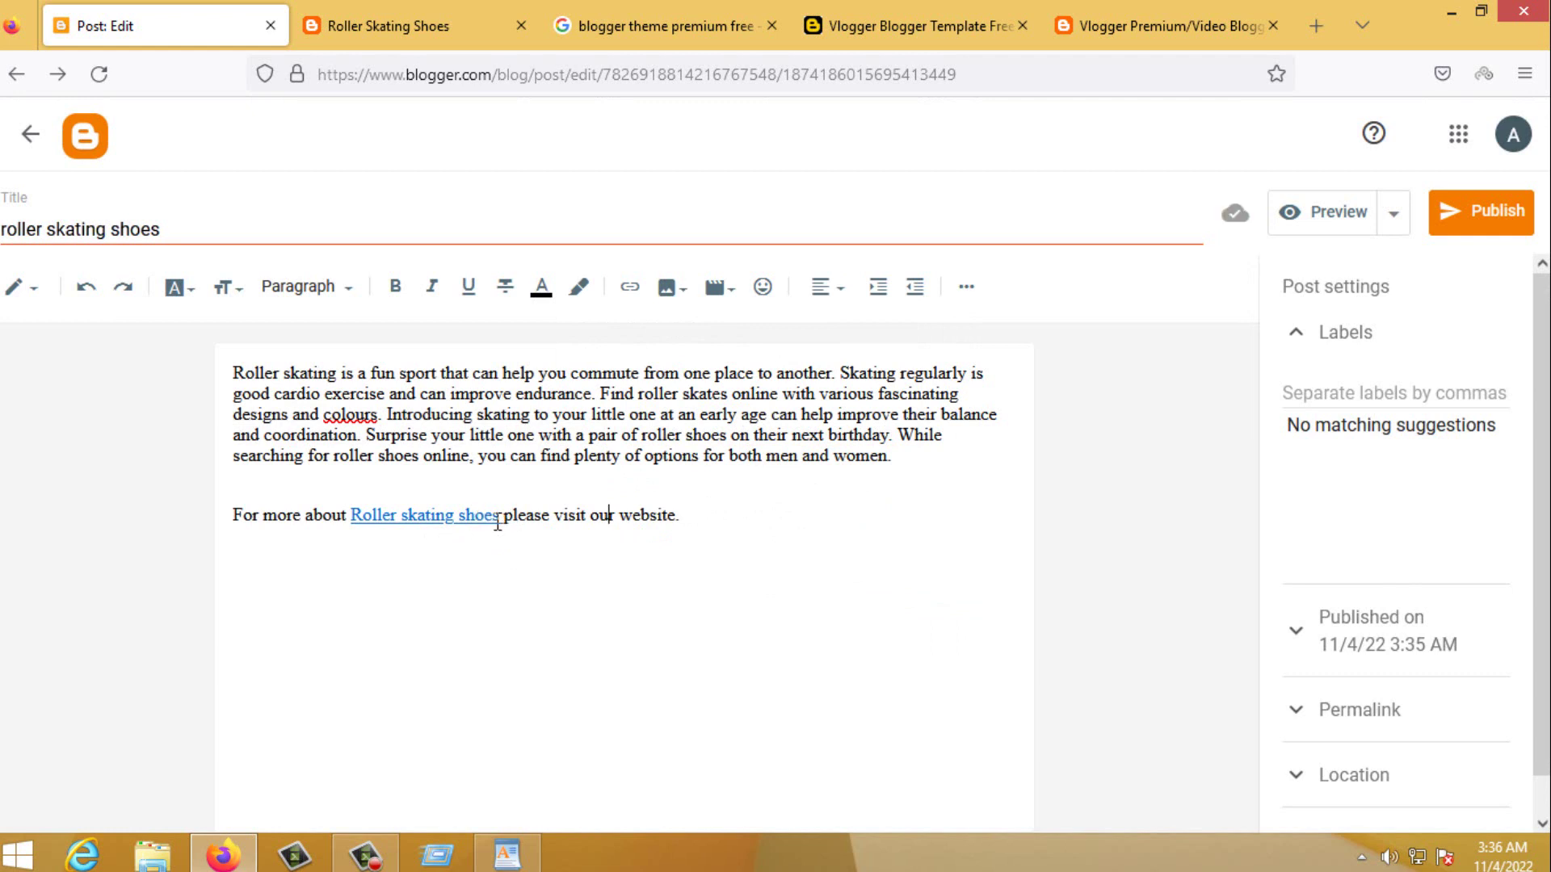
drag(497, 521, 351, 515)
click(759, 596)
Preview the post on the blog, check its text and link, and return to the post editor
click(1341, 213)
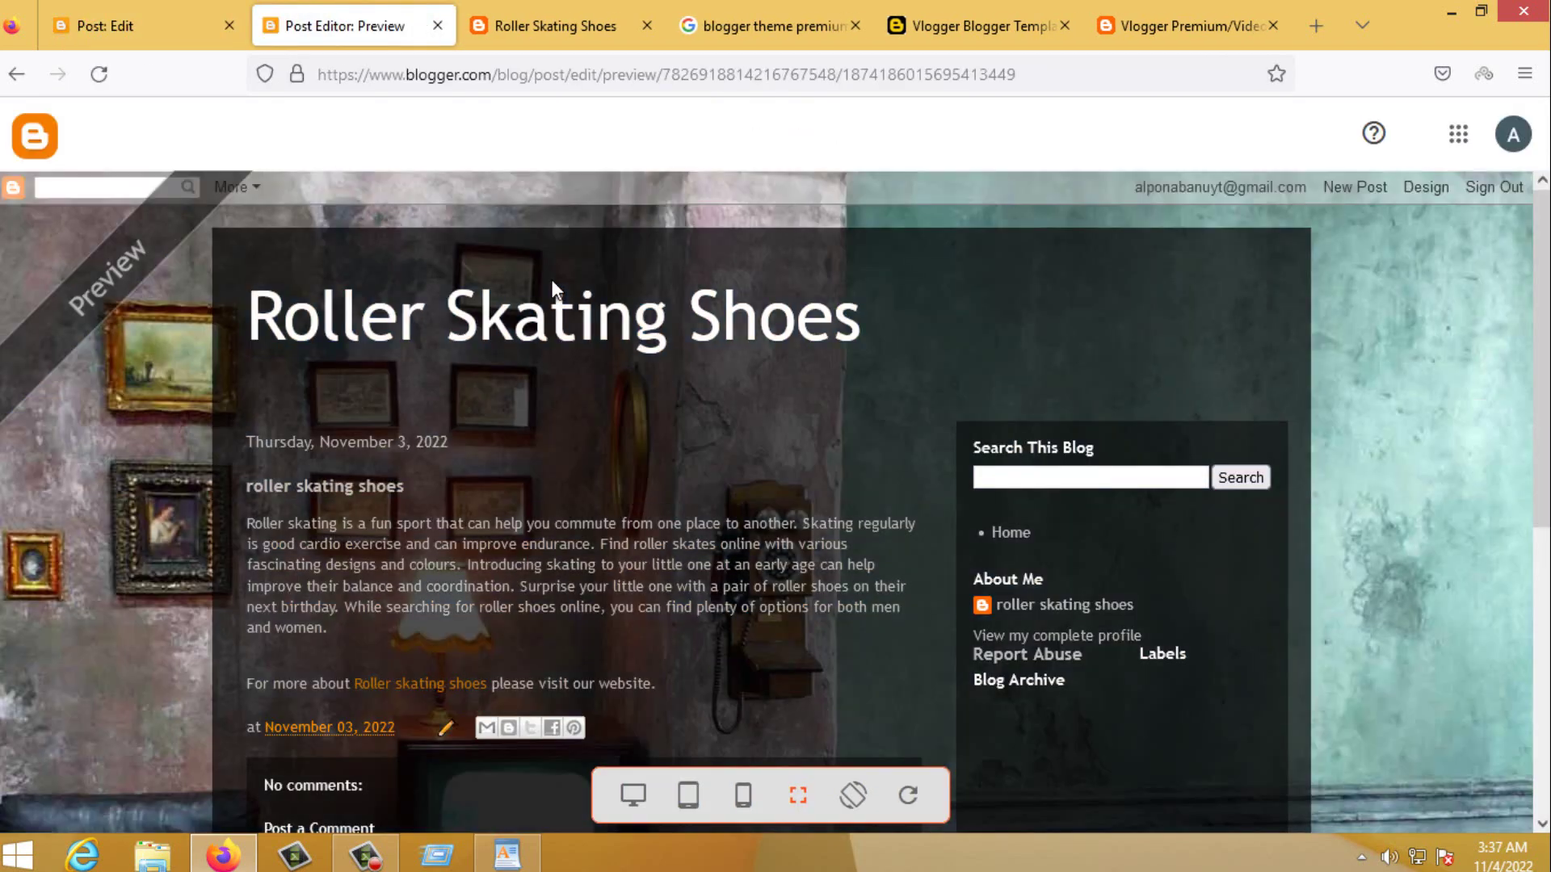
scroll(1061, 472, down, 3)
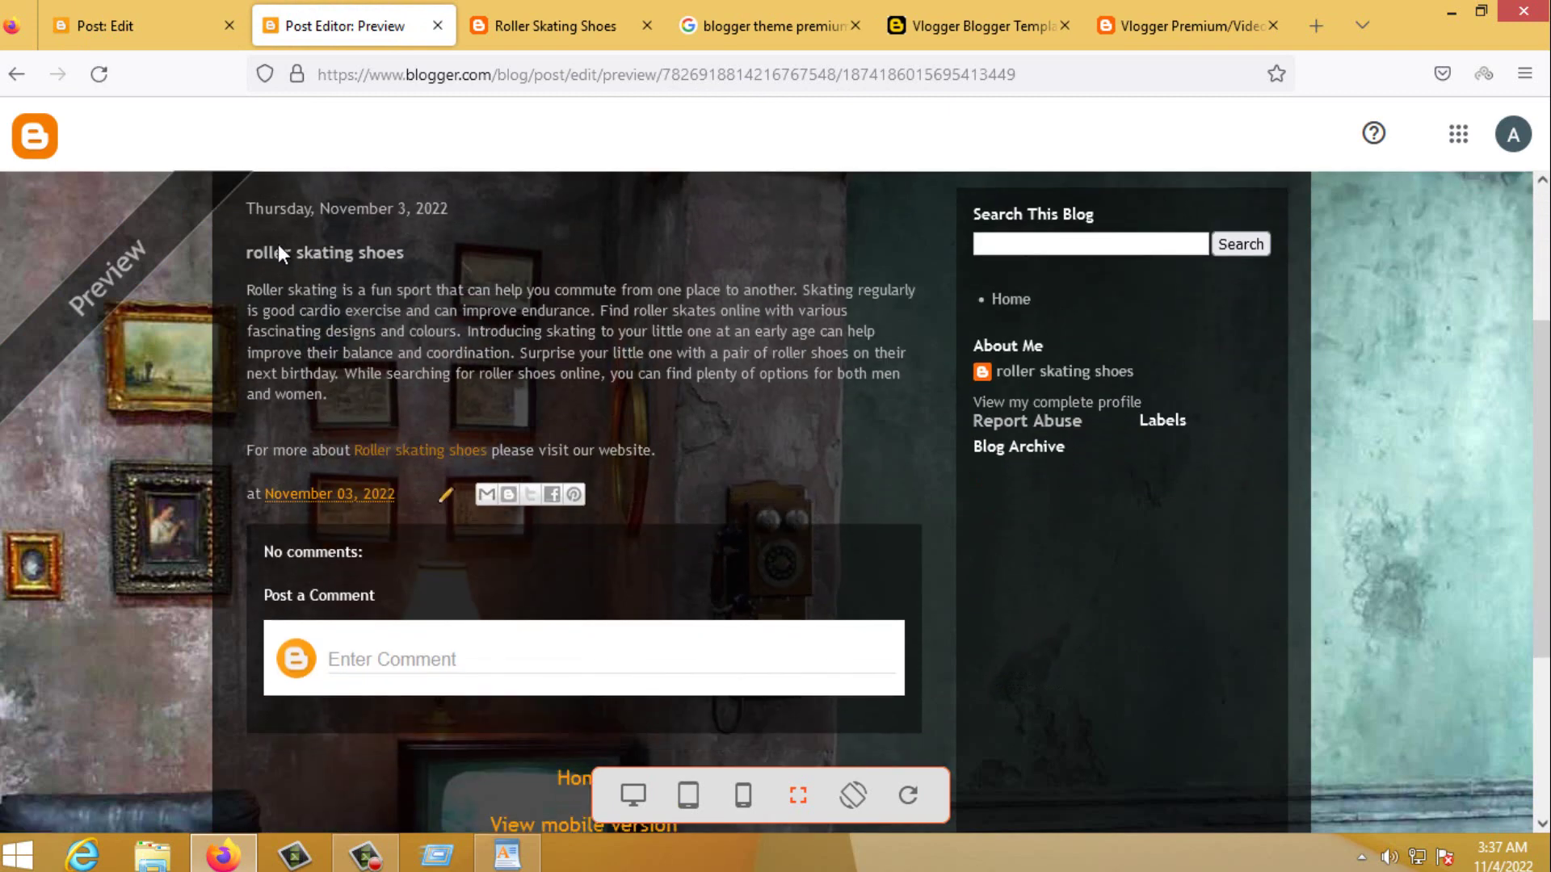
scroll(626, 497, up, 3)
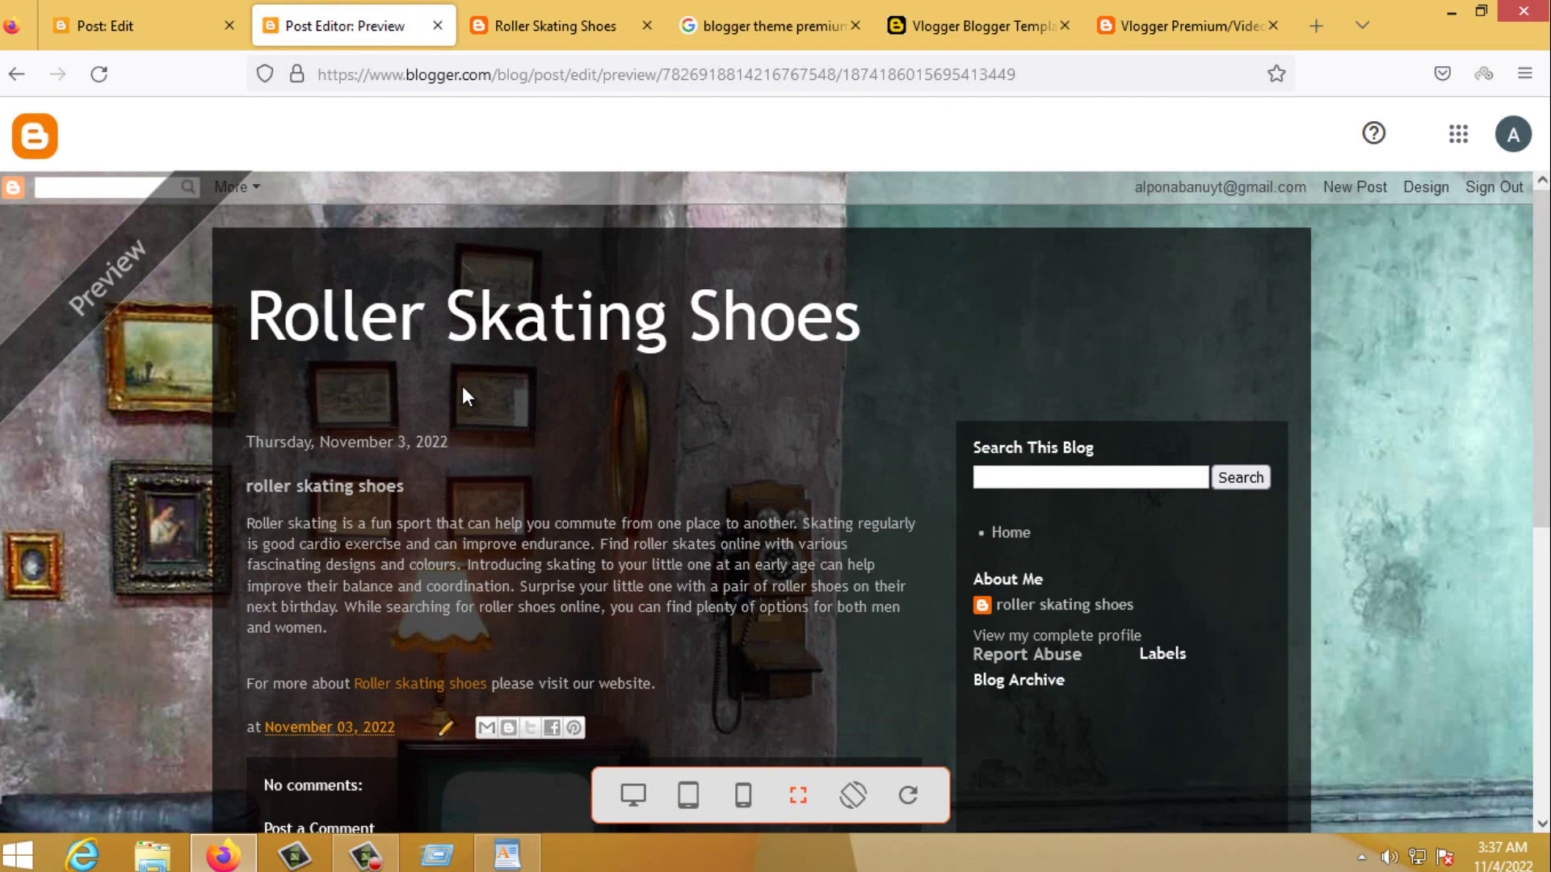
click(184, 13)
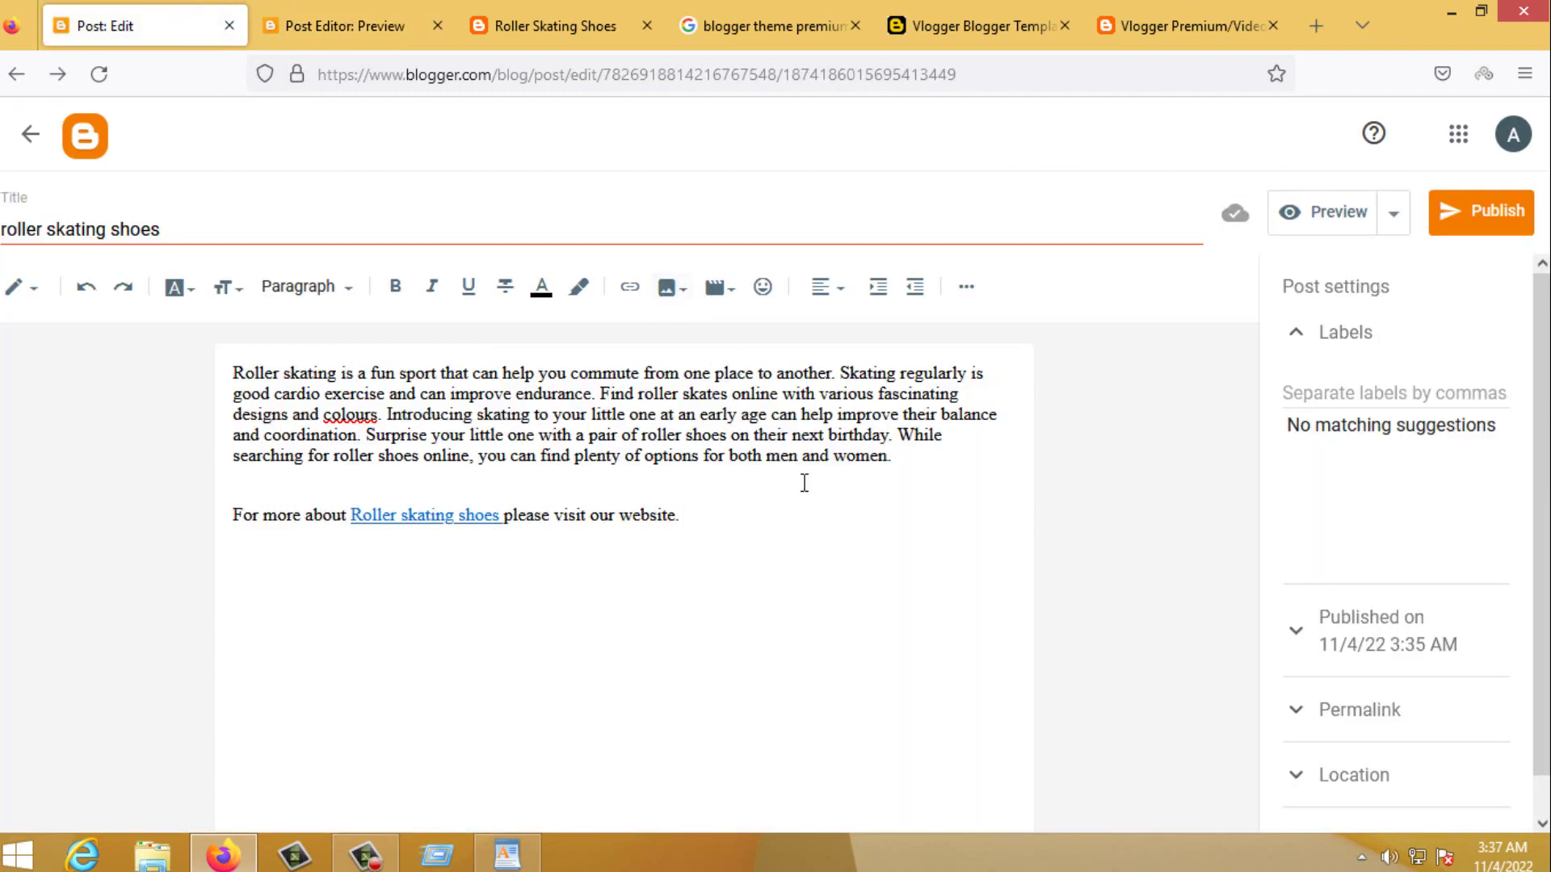
Copy the post title "roller skating shoes" and search Google for it, replacing the earlier blogger theme query
click(215, 230)
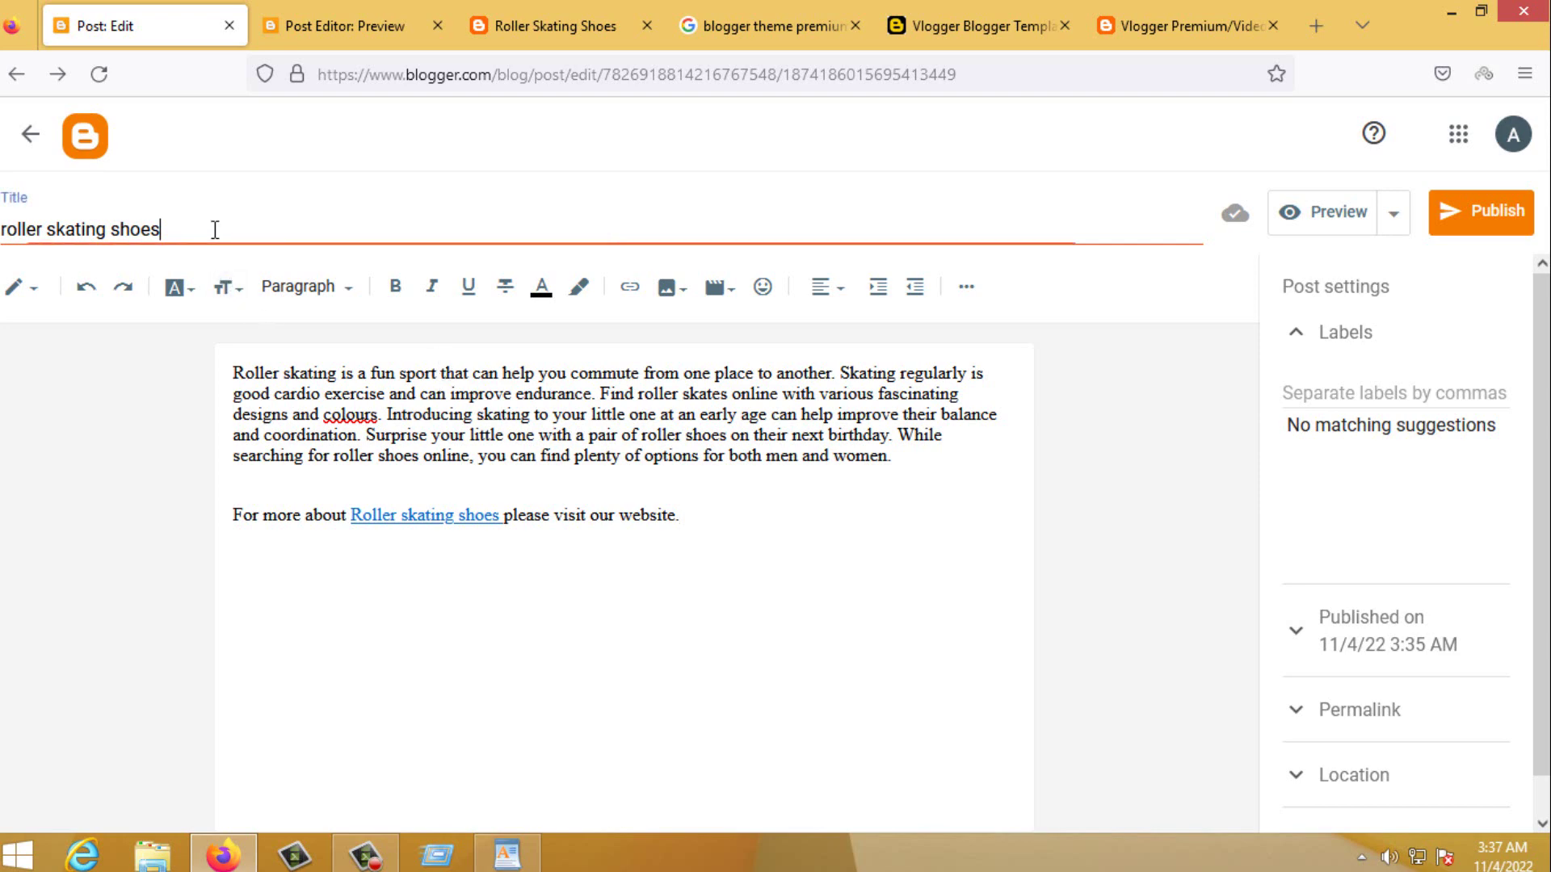
key(ctrl+a)
right_click(215, 230)
click(319, 330)
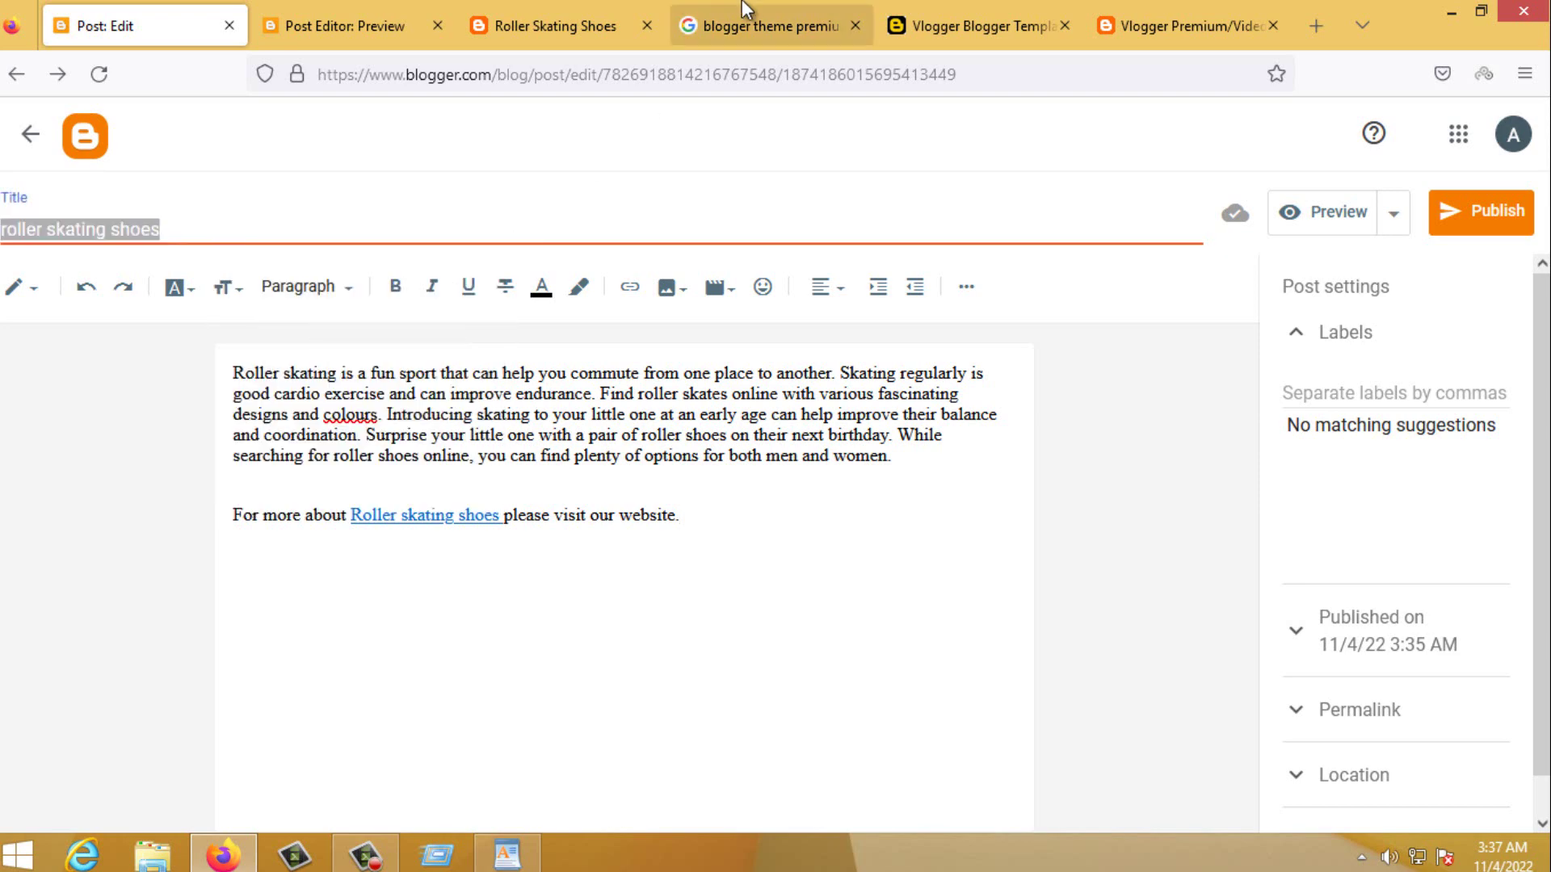
click(771, 25)
click(500, 157)
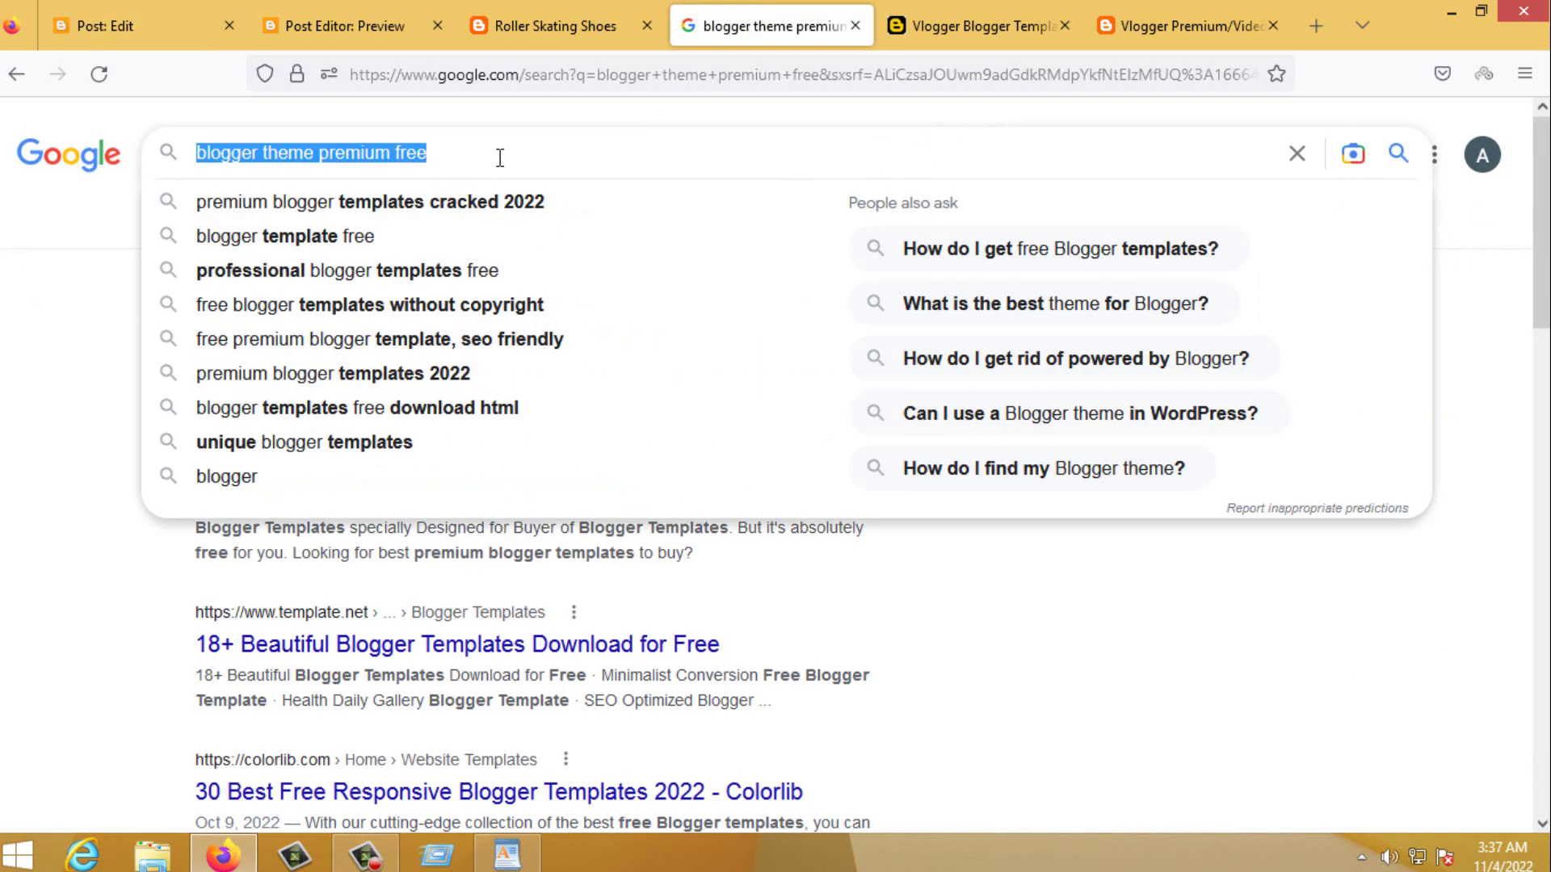
key(ctrl+v)
key(Return)
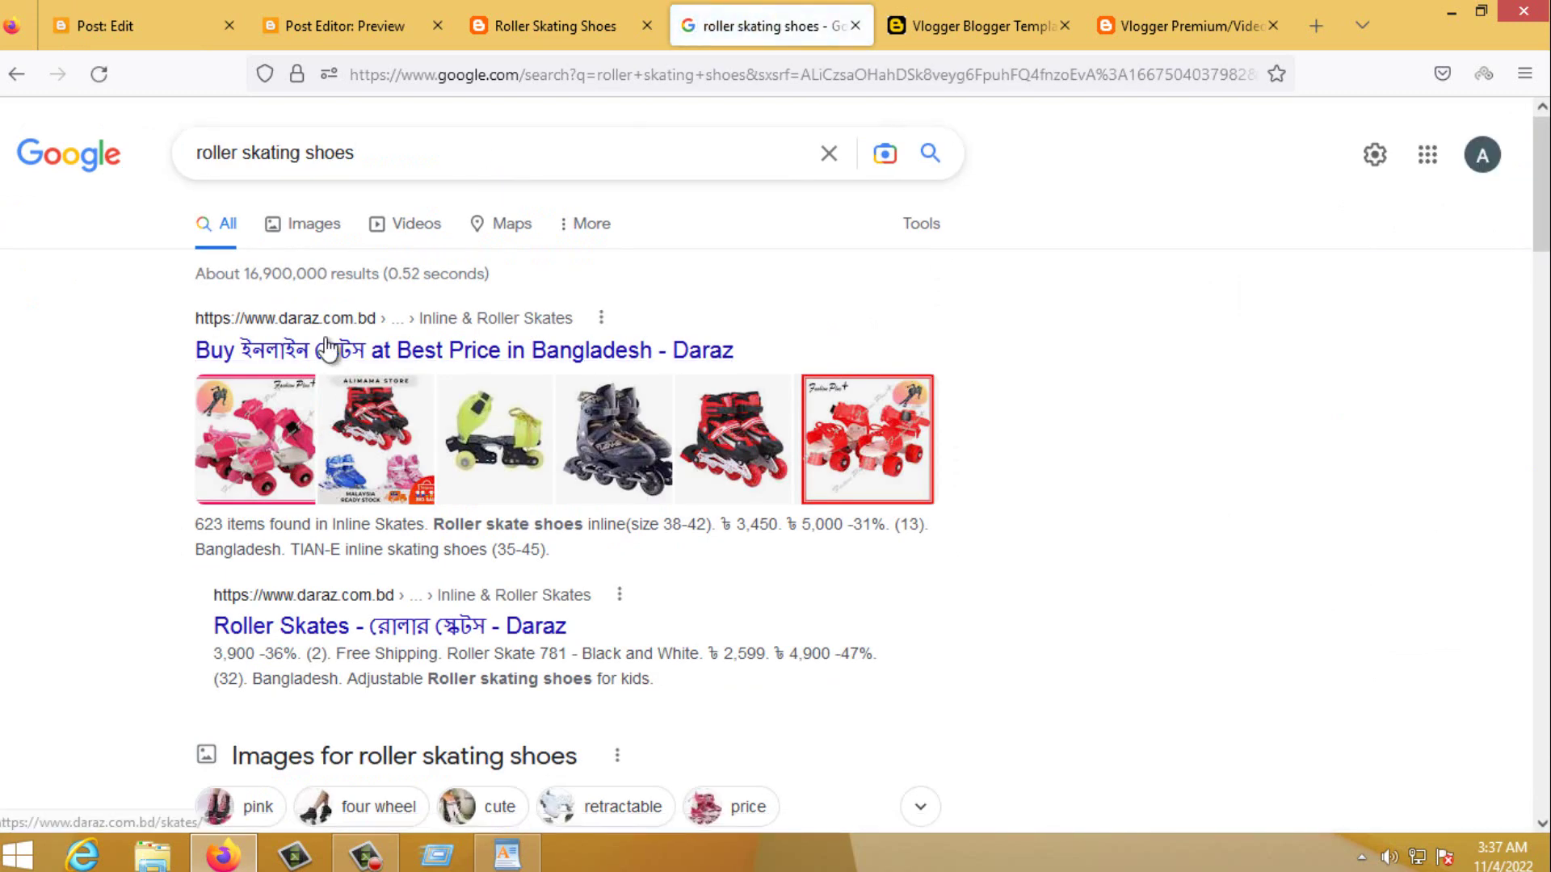
Open the Daraz black inline skates picture in Google Images and save it to the Desktop as "roller skating shoes"
click(314, 228)
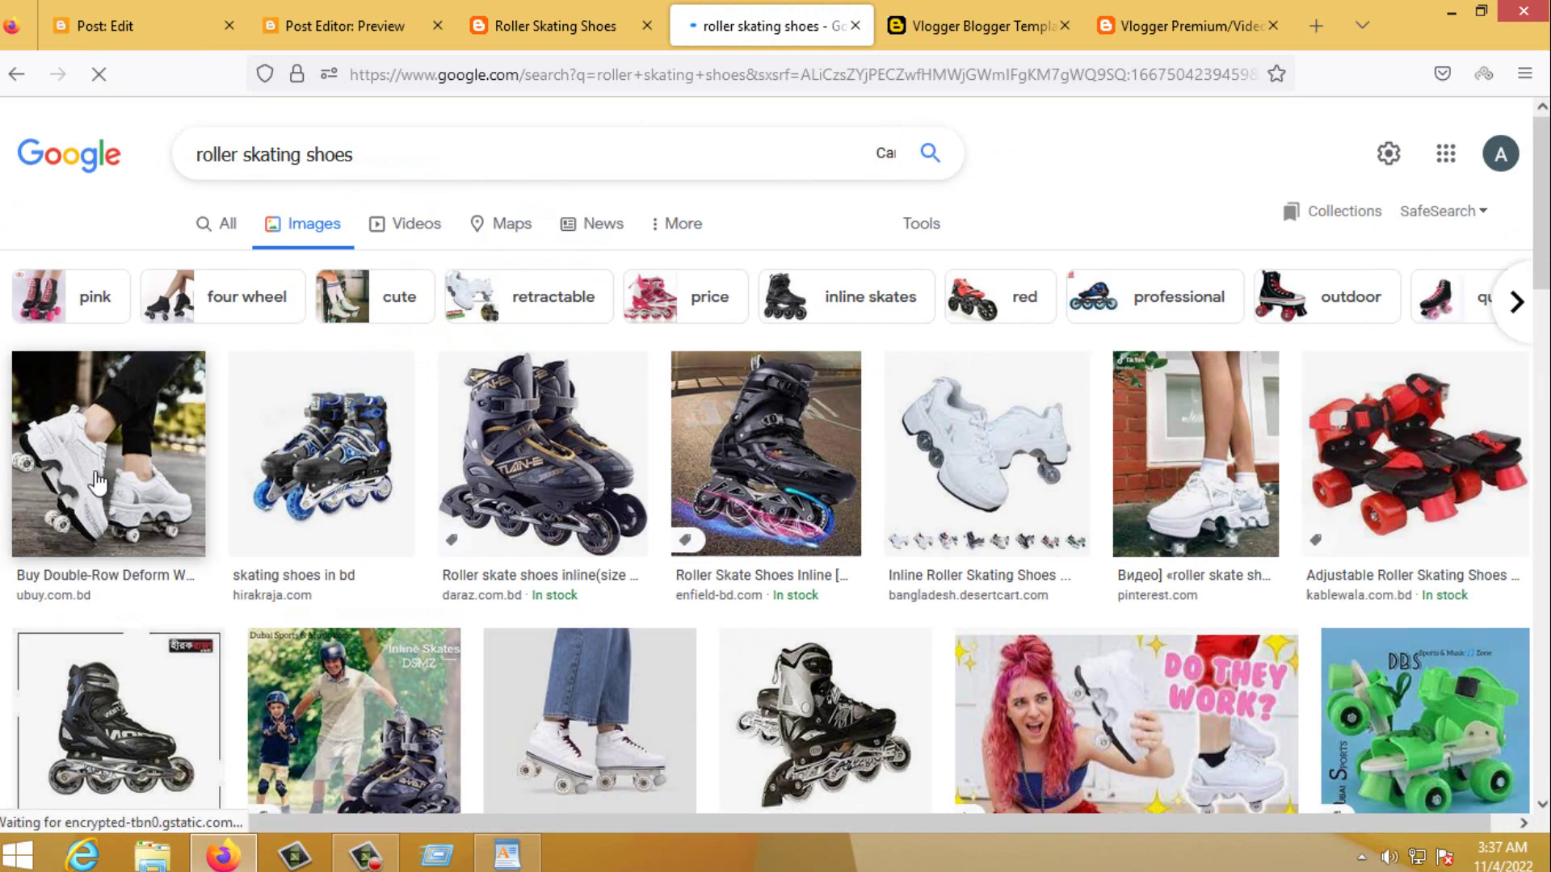
click(541, 453)
right_click(1152, 419)
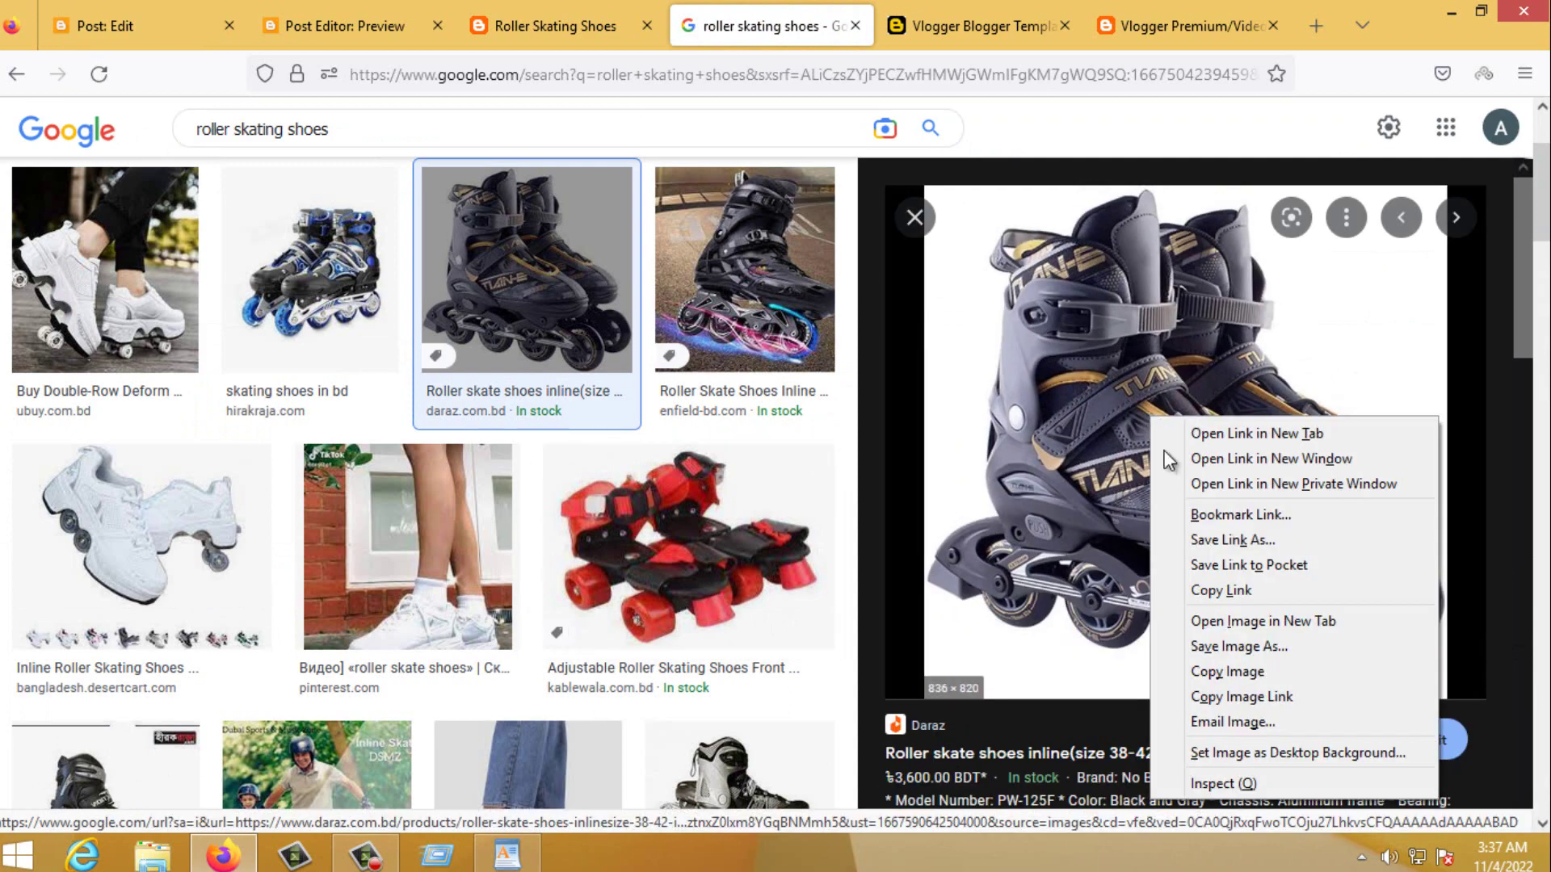
click(1261, 646)
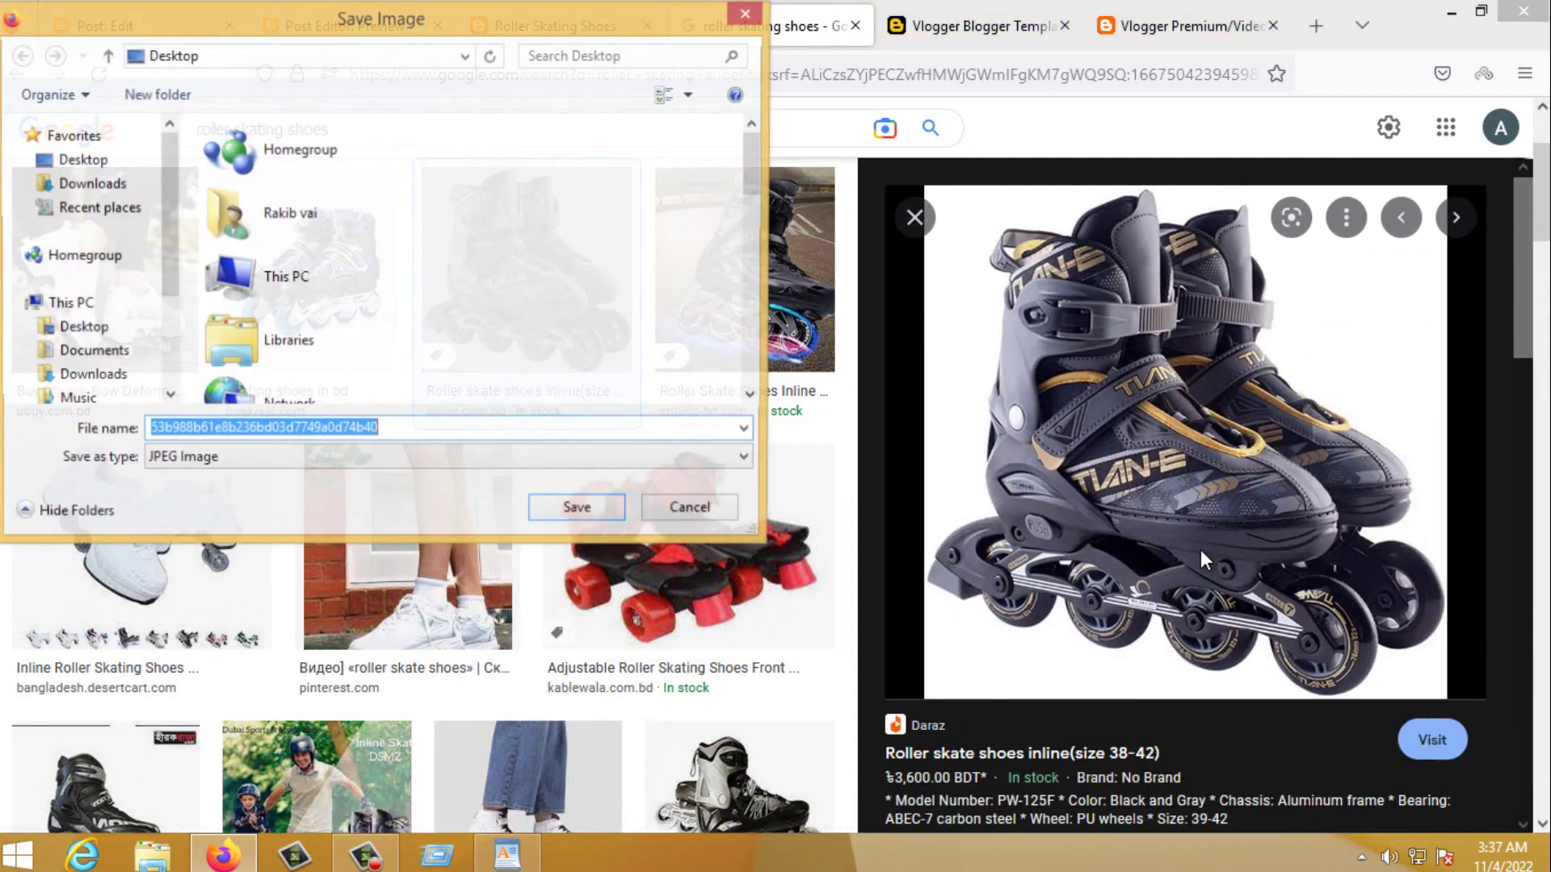
click(89, 162)
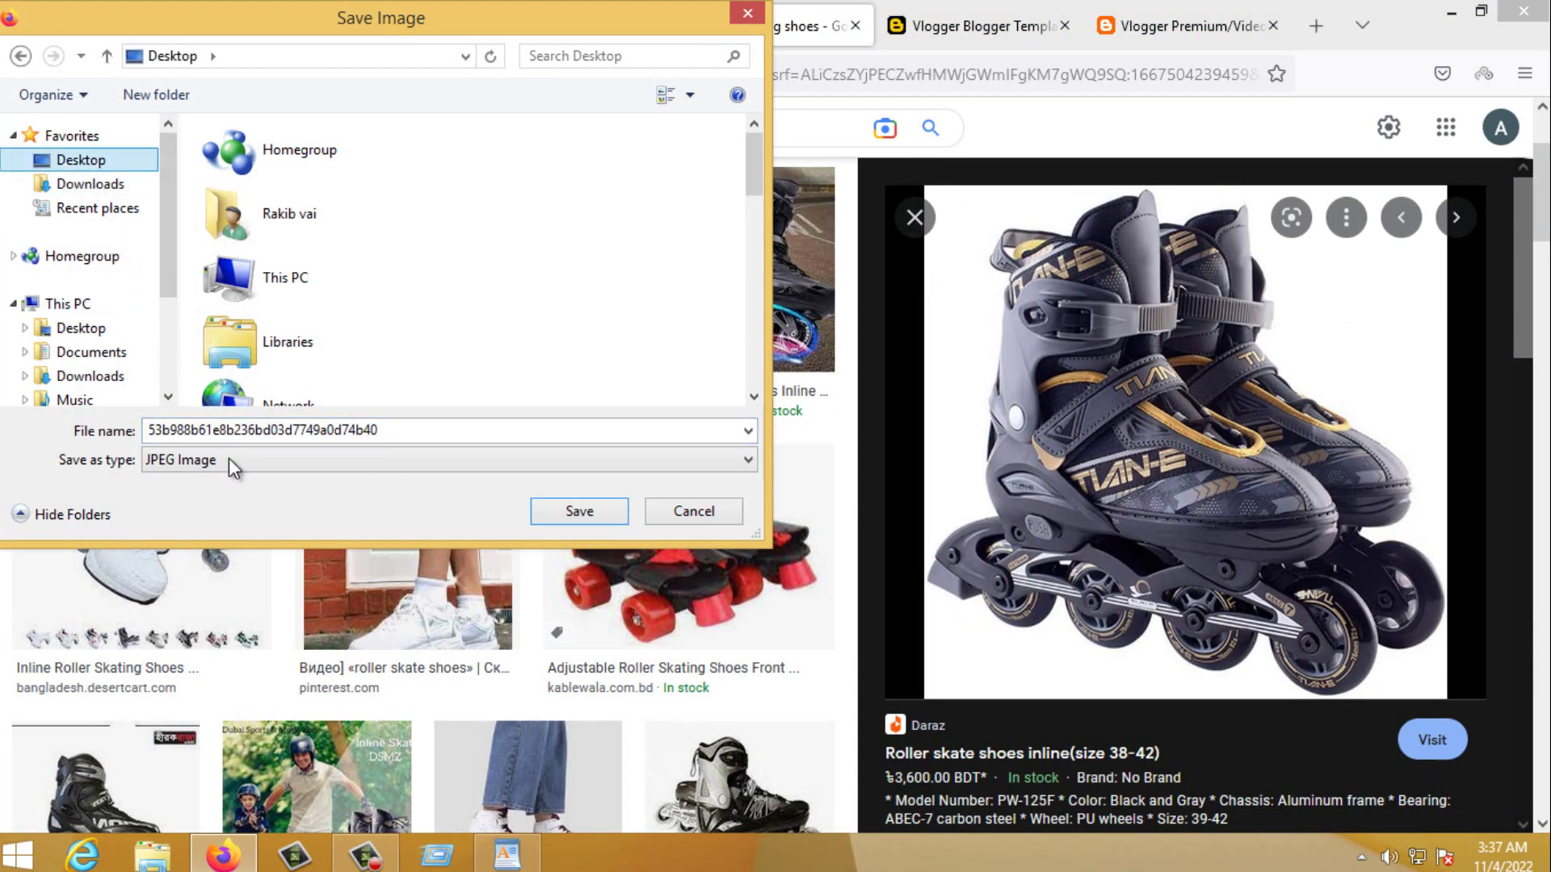
text(roller skating shoes)
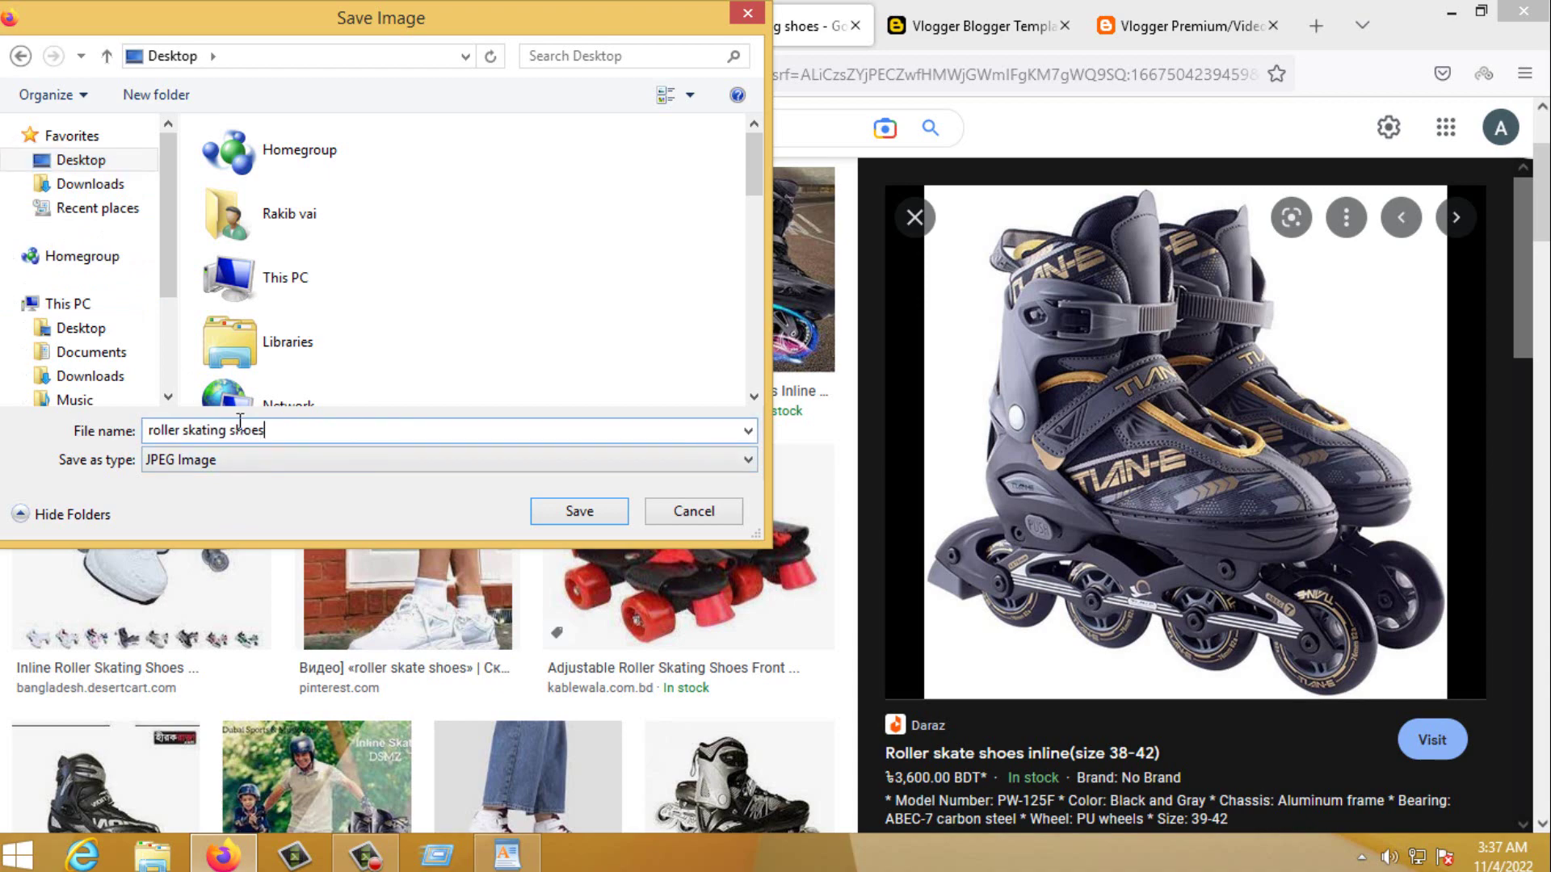
click(595, 521)
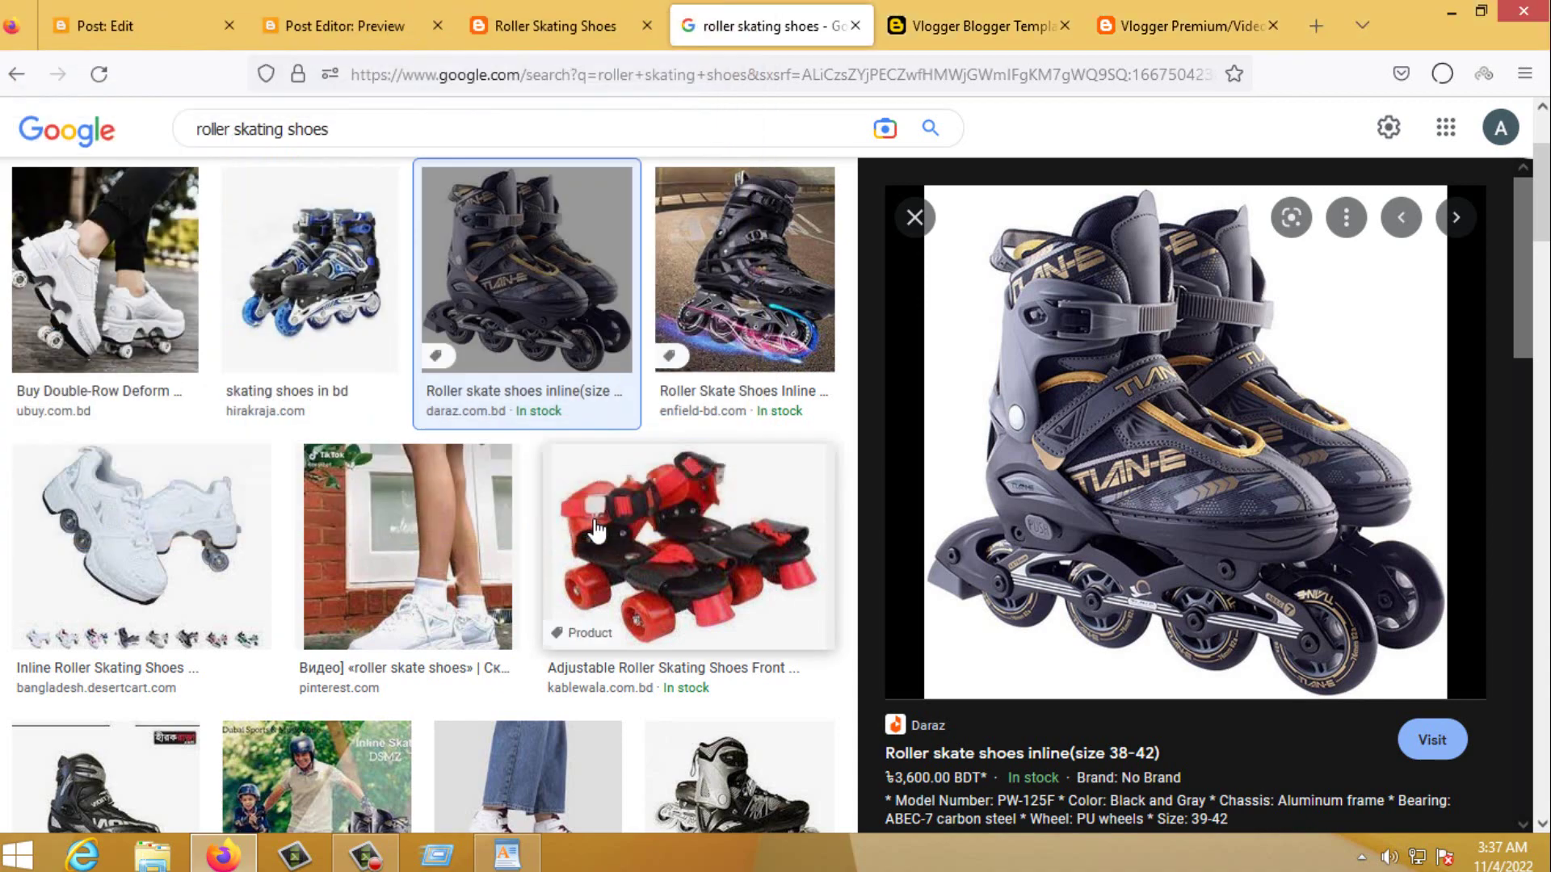
Return to the post editor and, after the closing sentence, begin adding an image from the computer
click(533, 11)
click(365, 3)
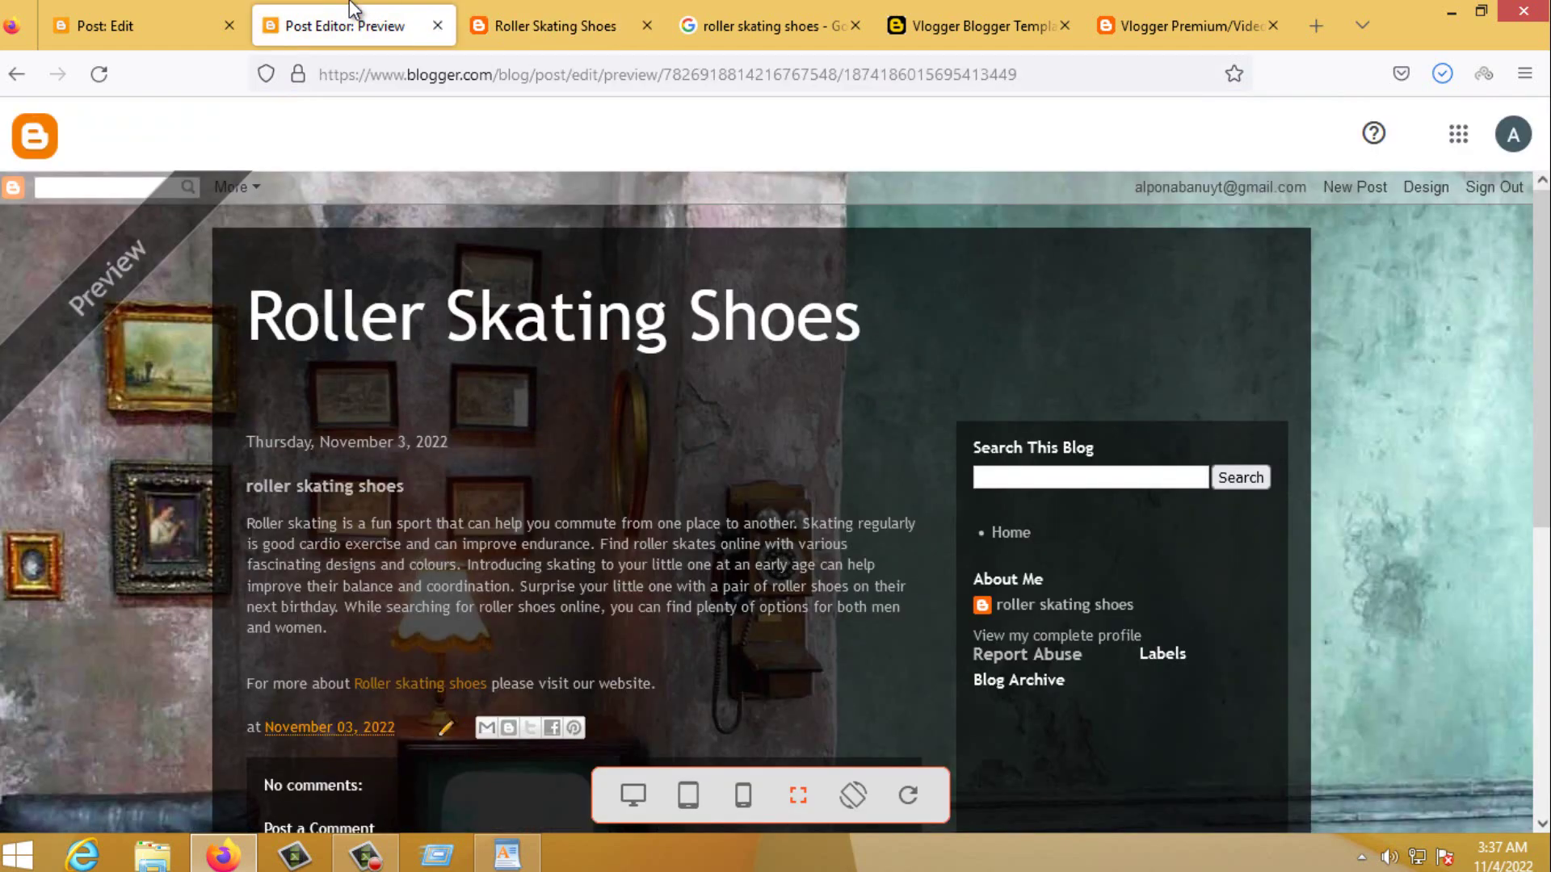
click(153, 10)
click(778, 520)
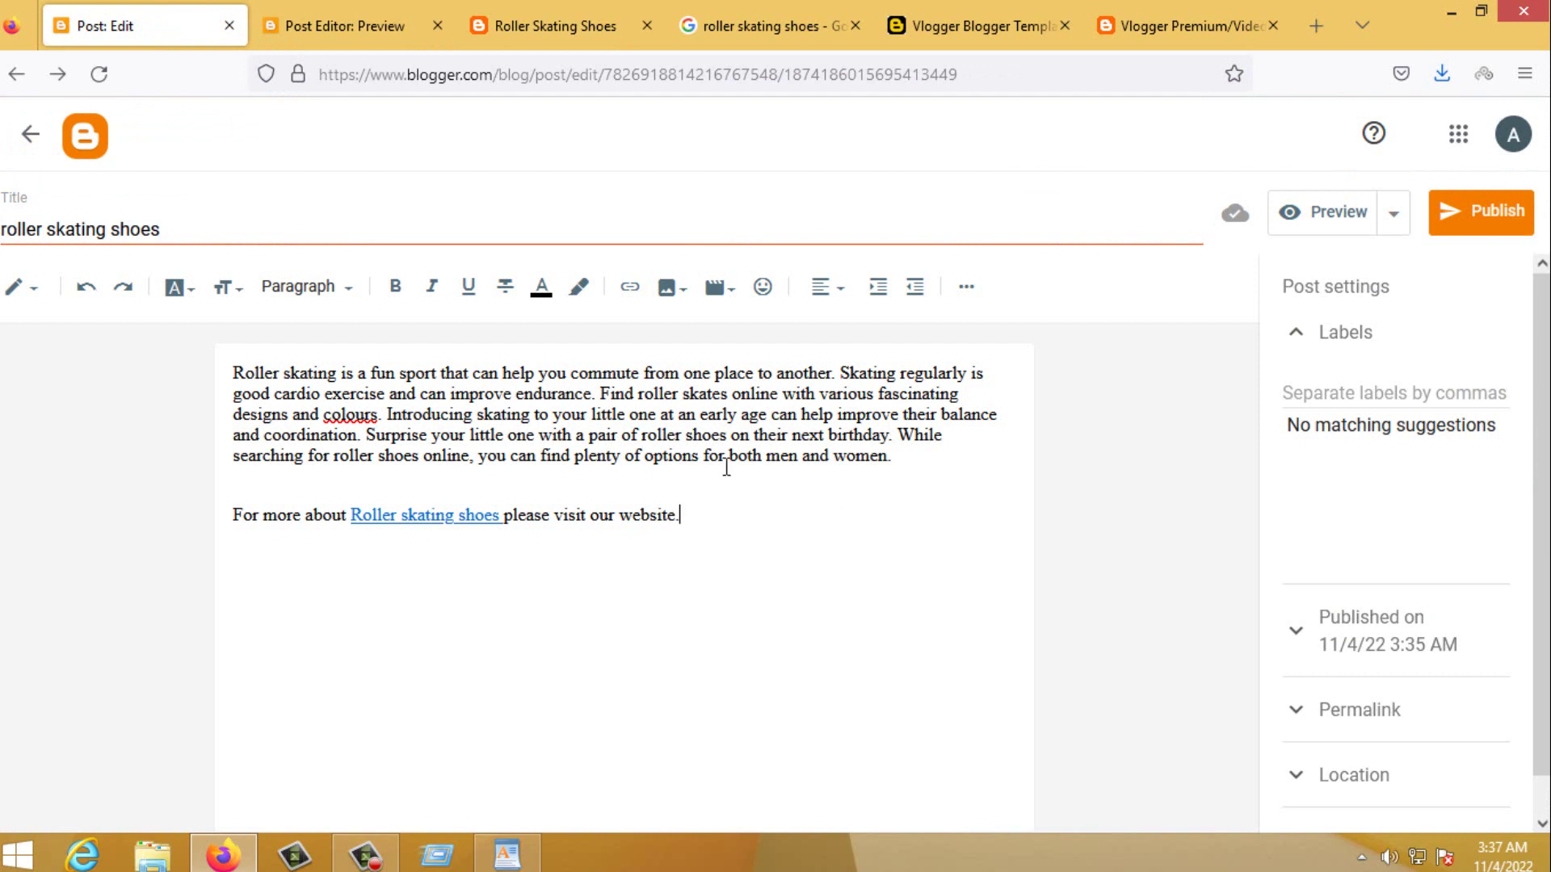
click(675, 297)
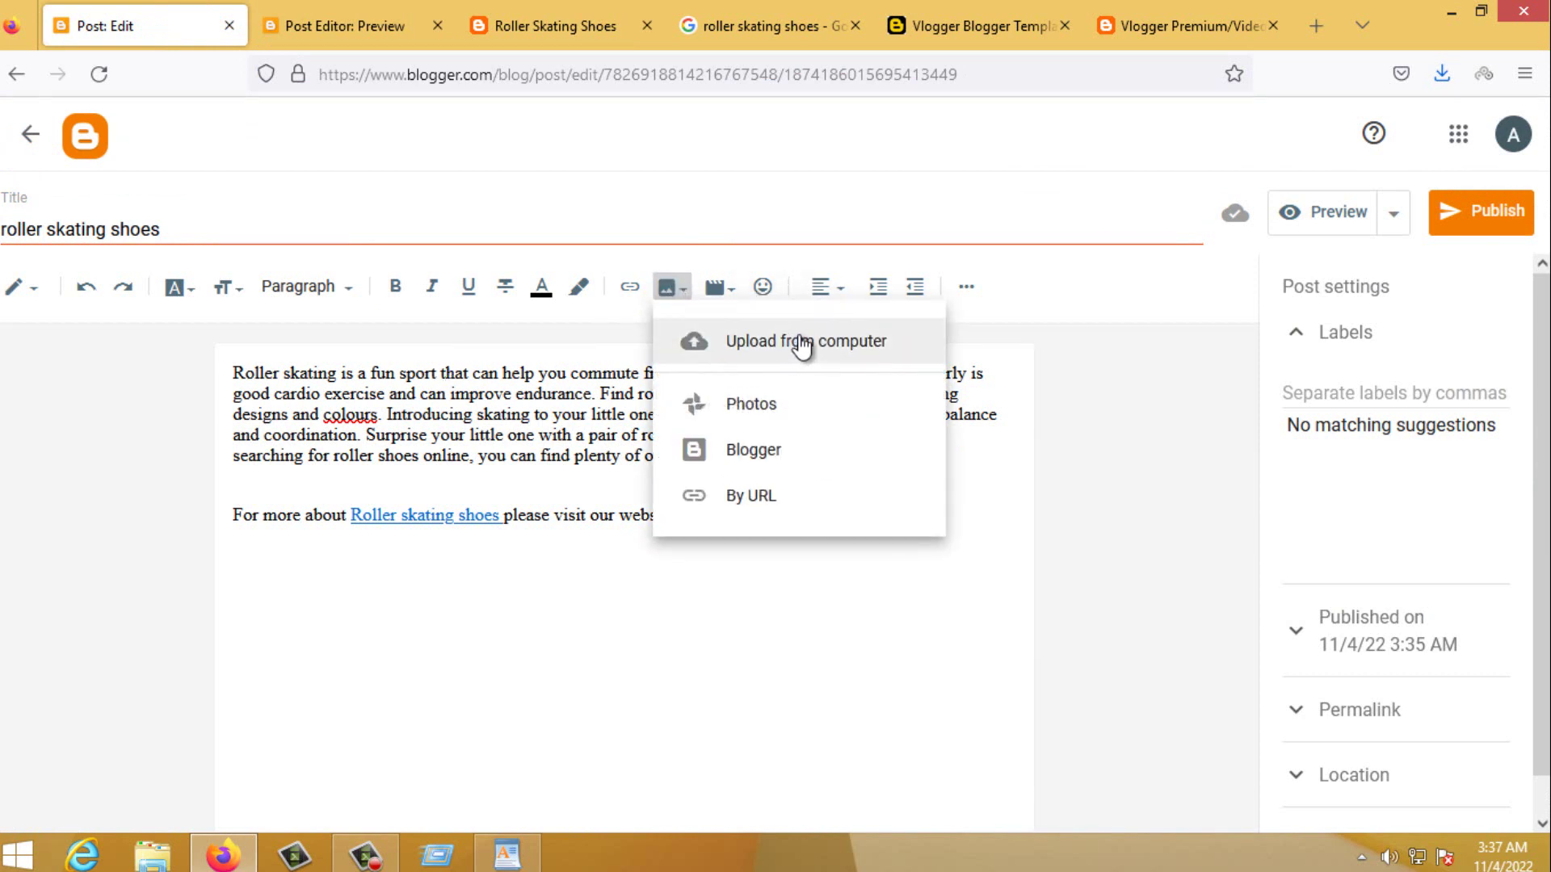
click(866, 358)
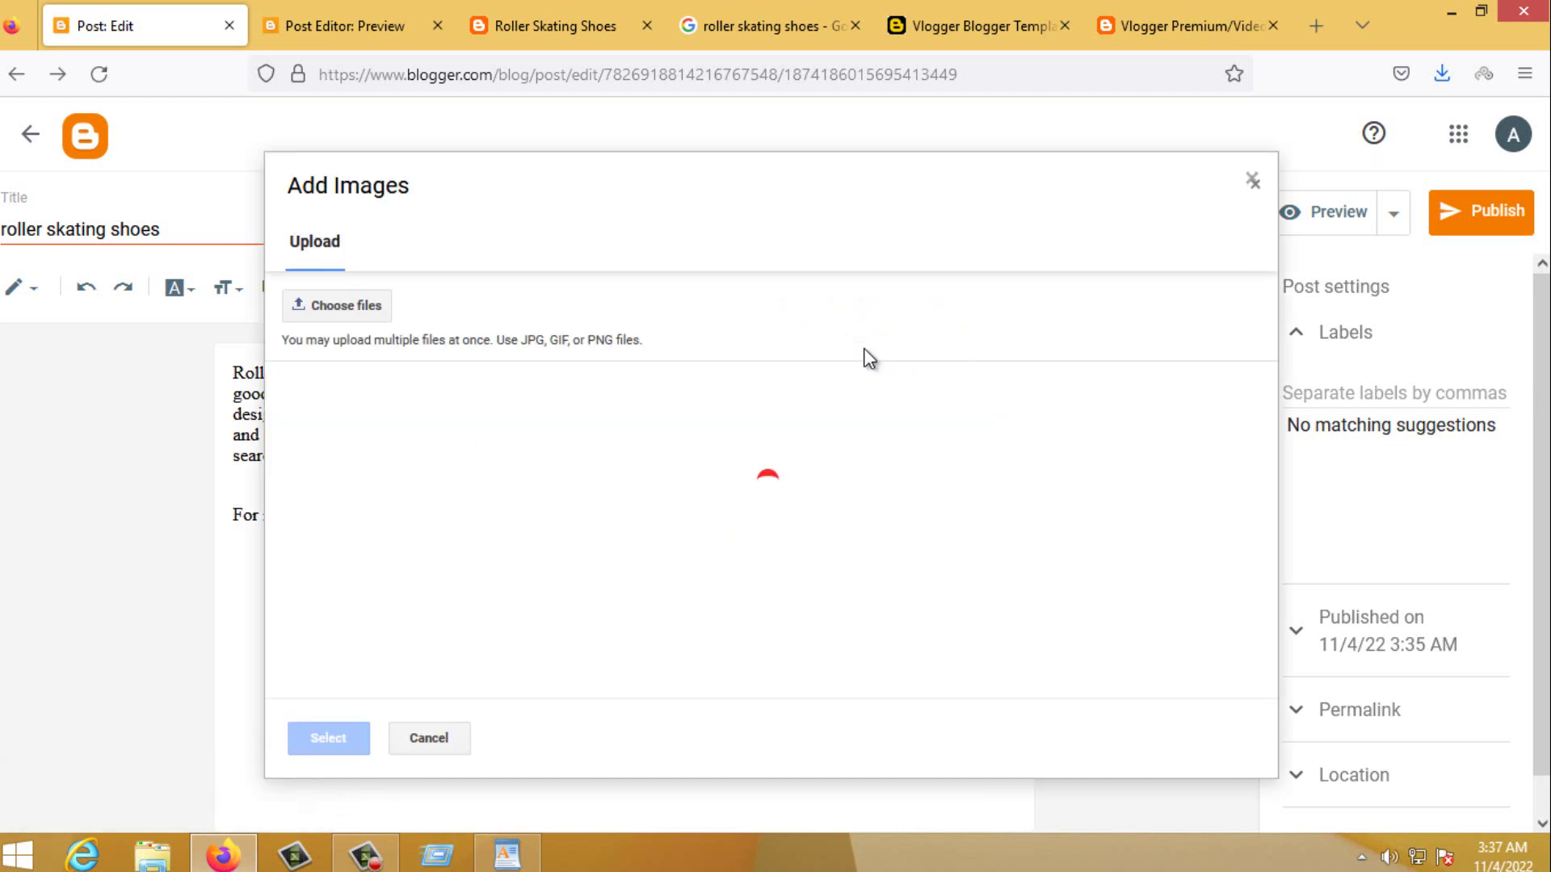
Upload the "roller skating shoes" JPEG from the Desktop and insert it below the post's closing sentence
click(367, 308)
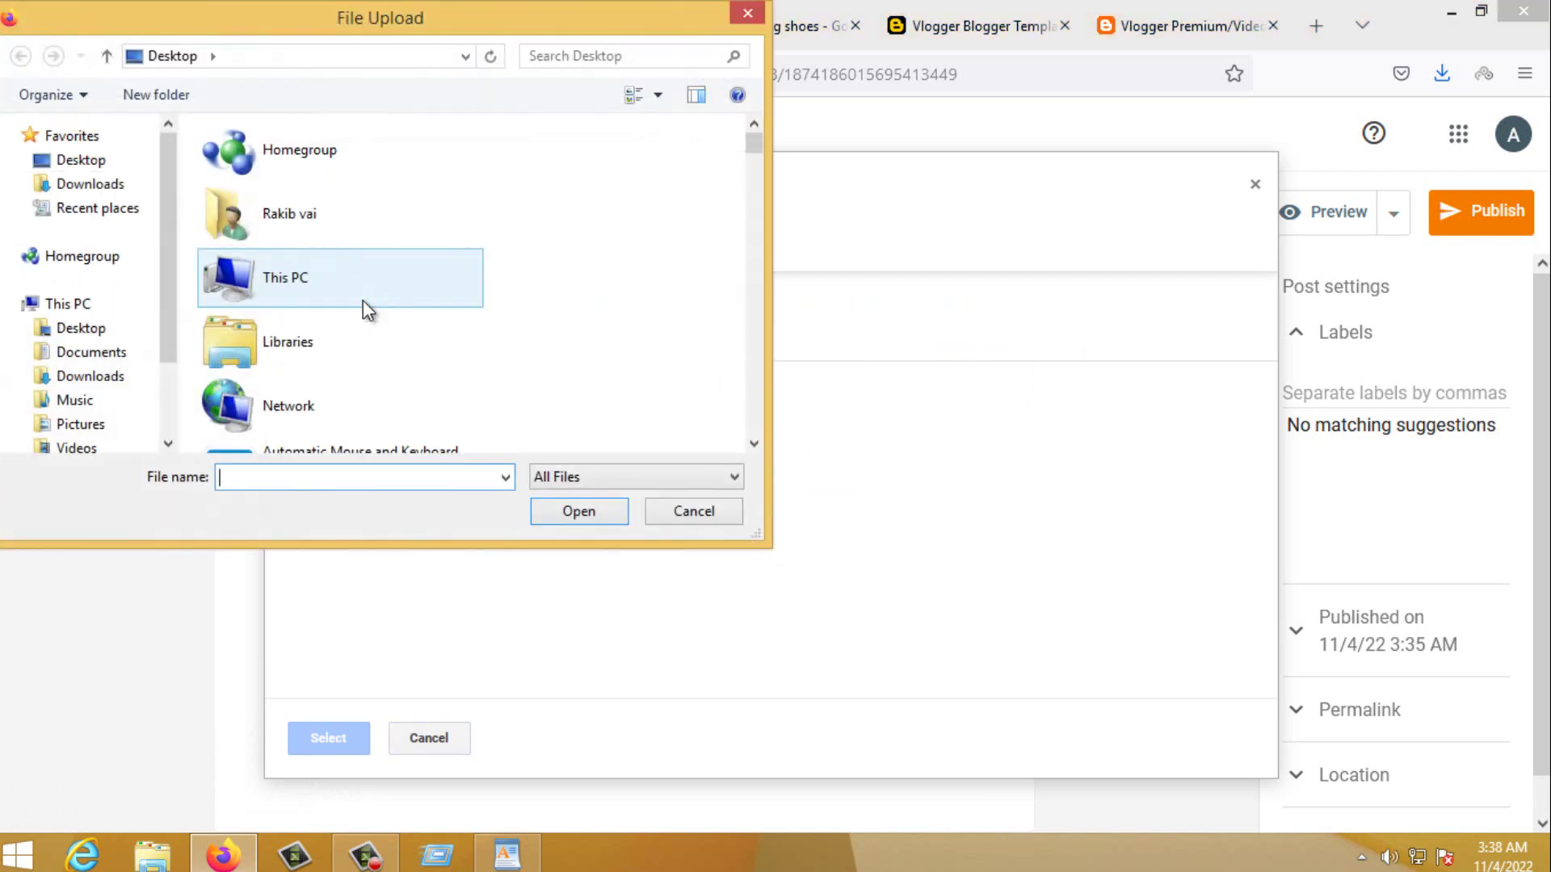
click(754, 445)
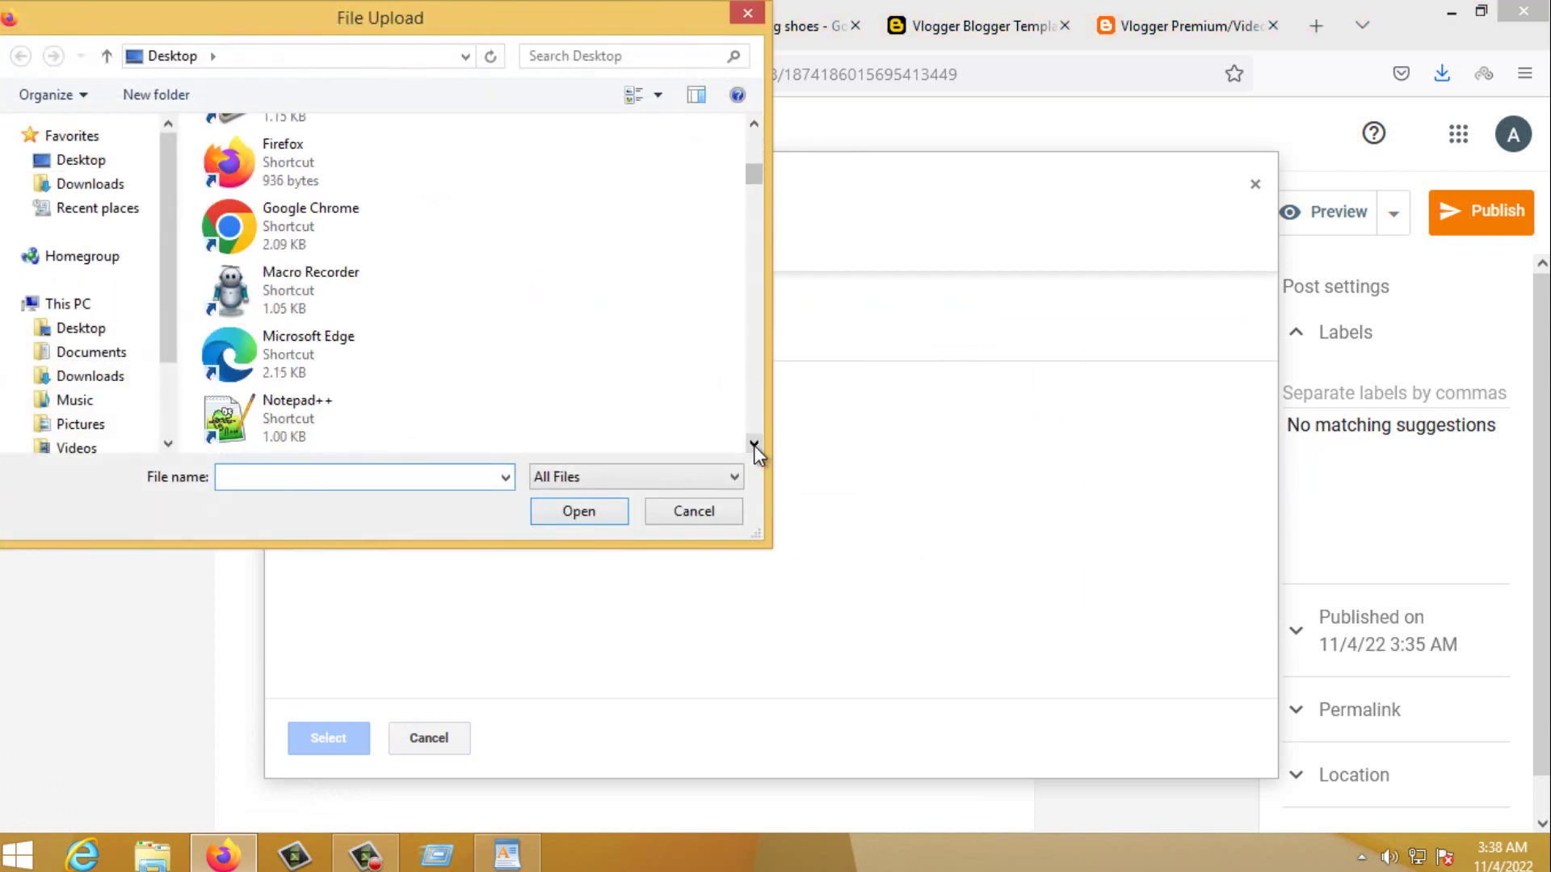
drag(753, 445, 753, 445)
click(754, 445)
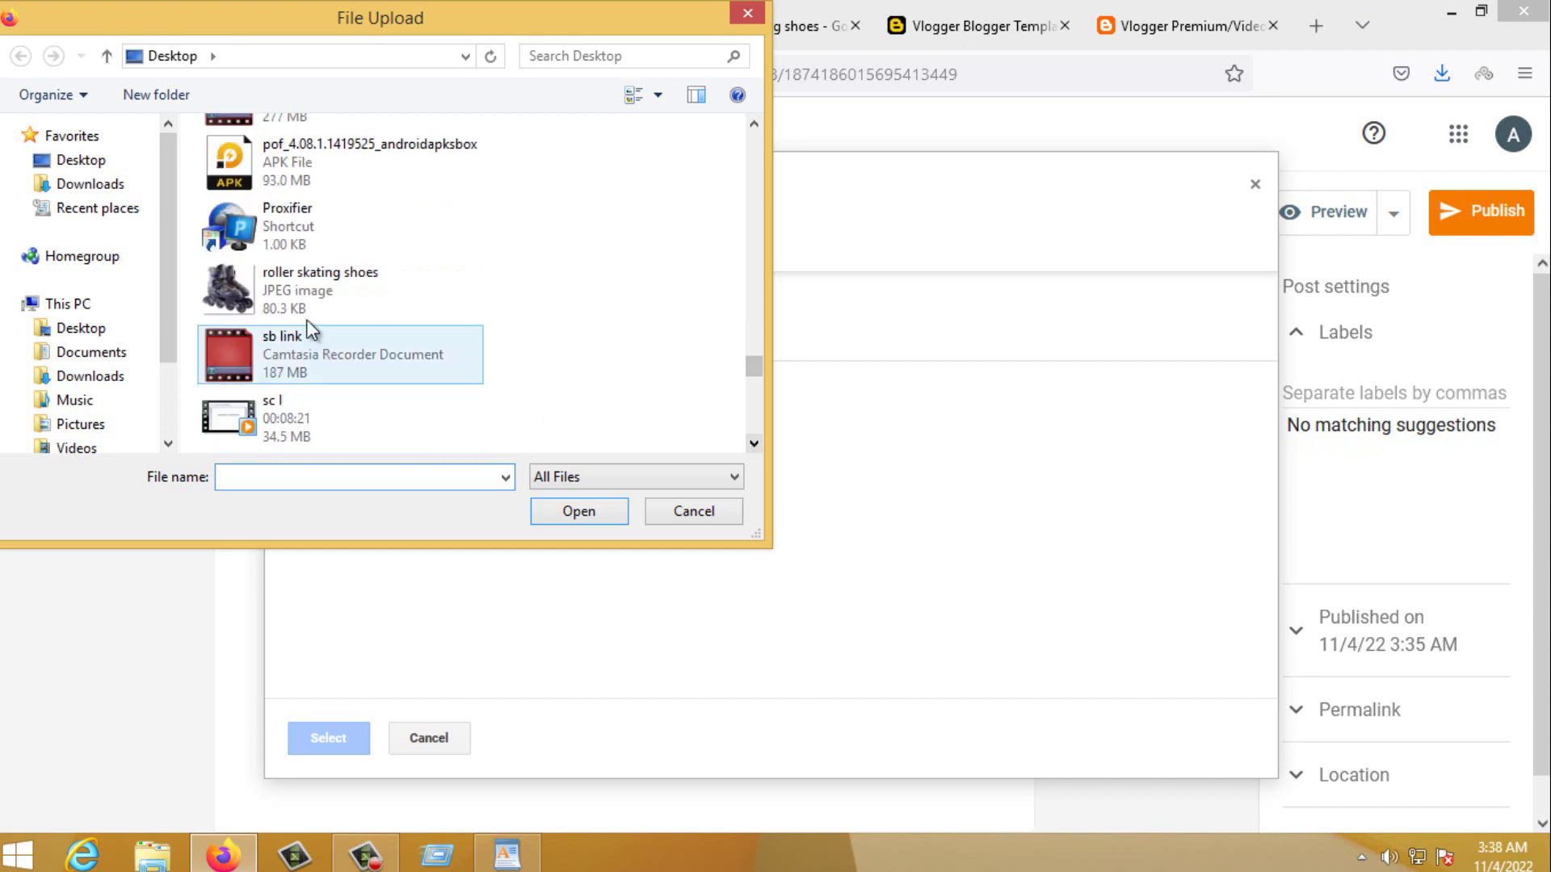
click(299, 289)
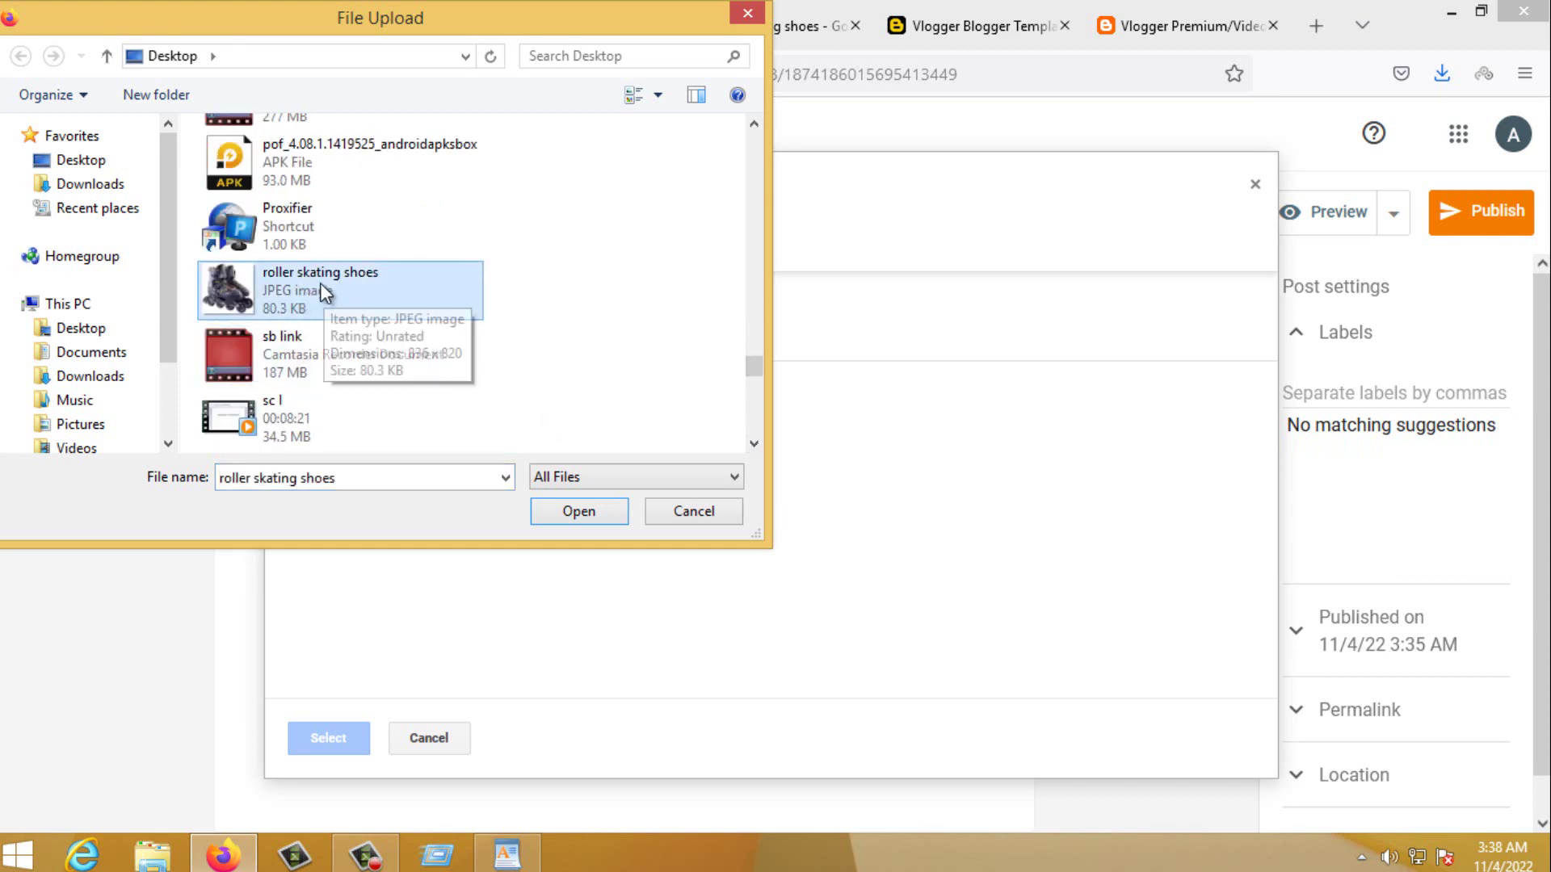
click(578, 510)
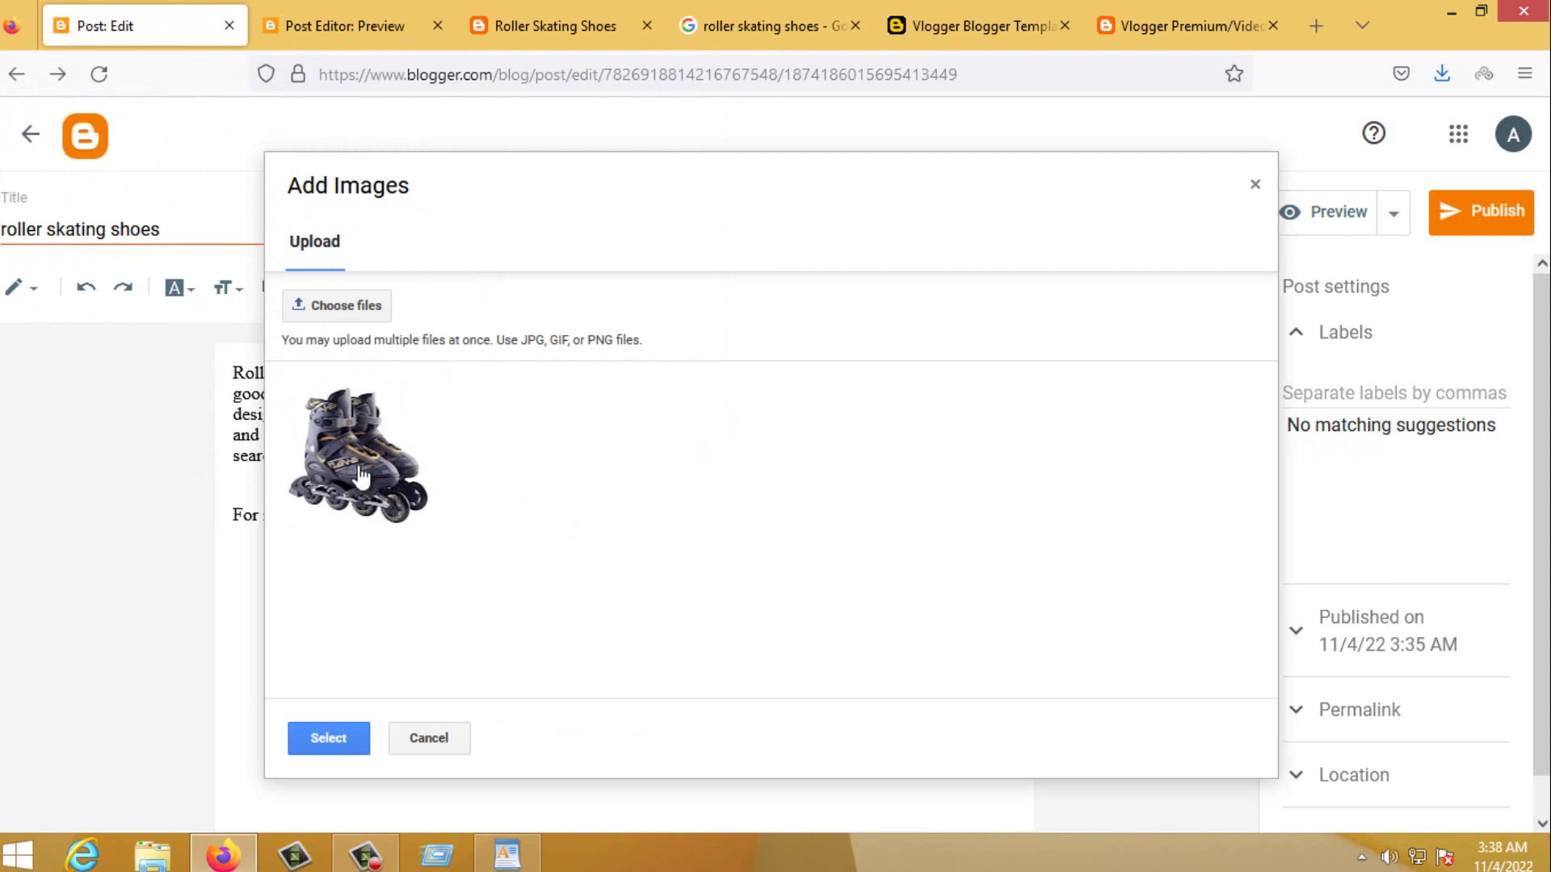
click(361, 477)
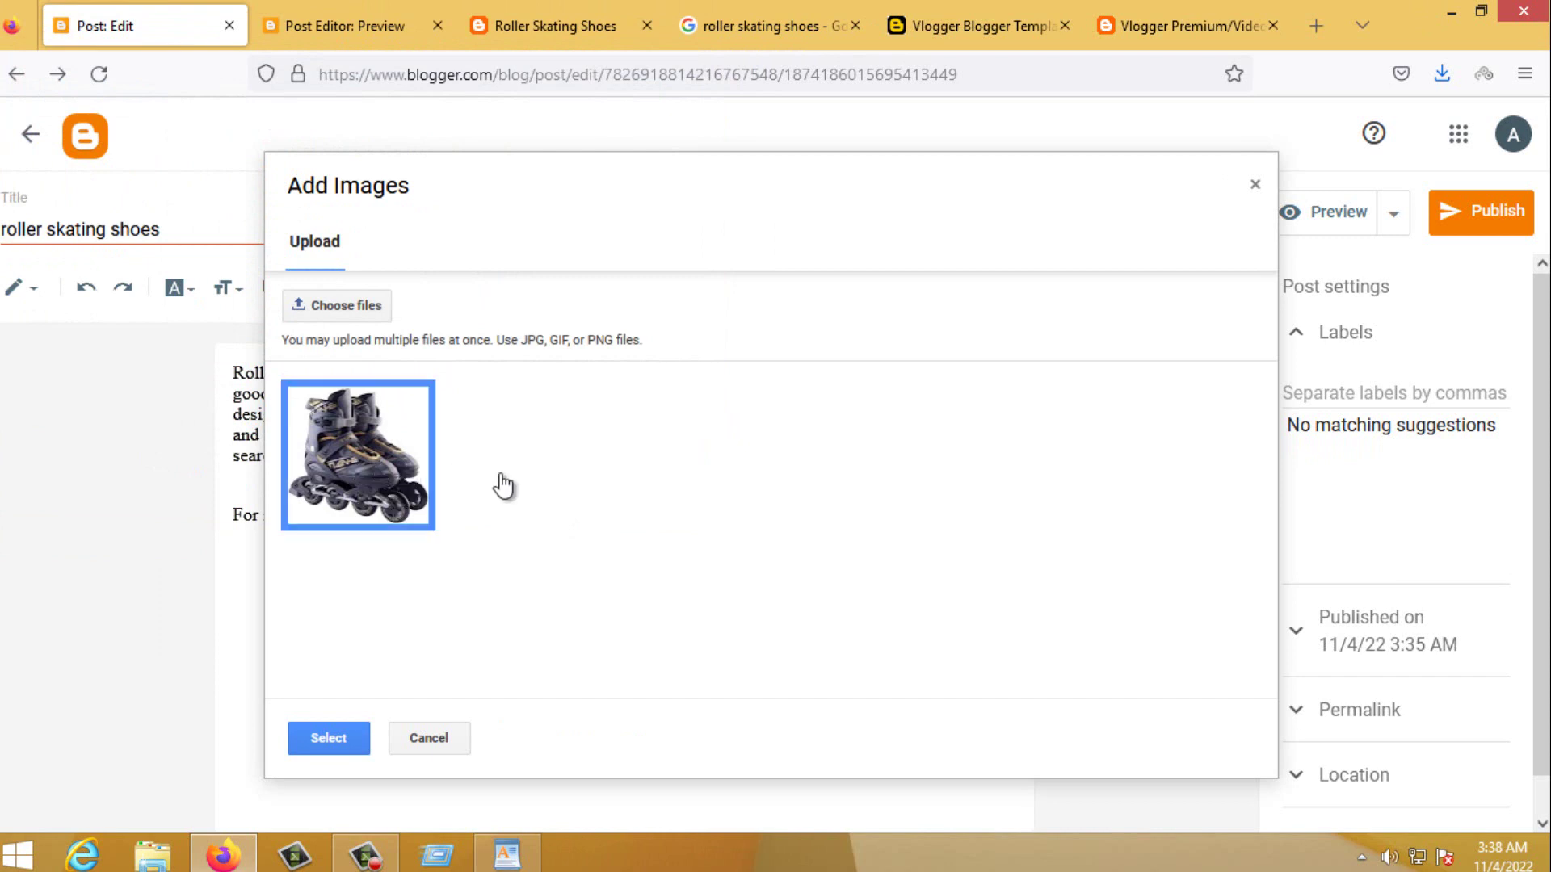
click(339, 740)
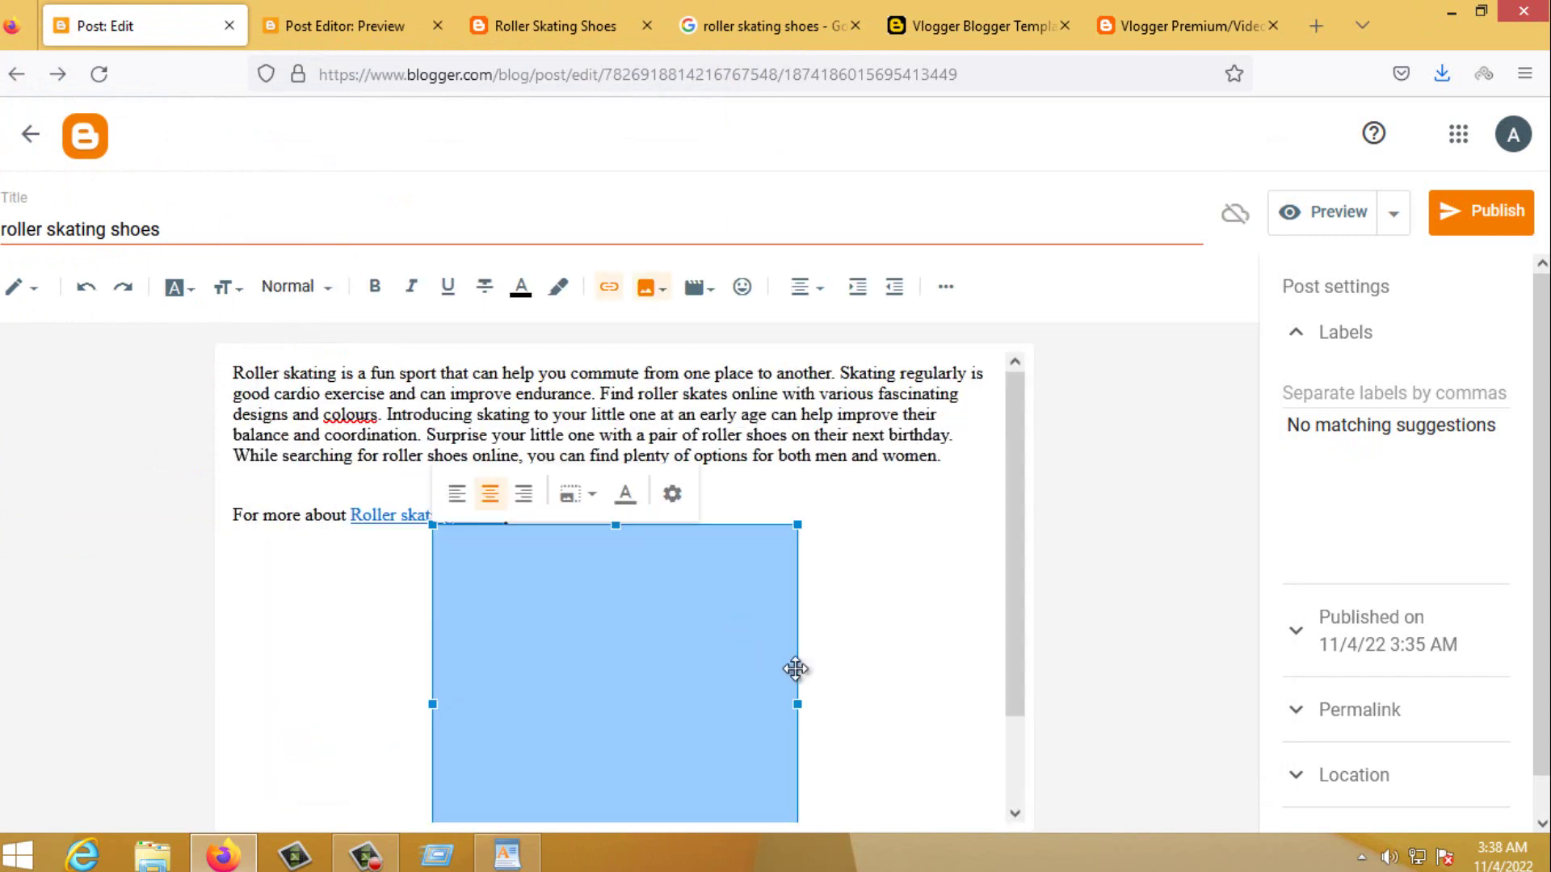
Enlarge the inserted skates image by stretching it wider on both sides and taller at its lower edge
scroll(810, 643, down, 2)
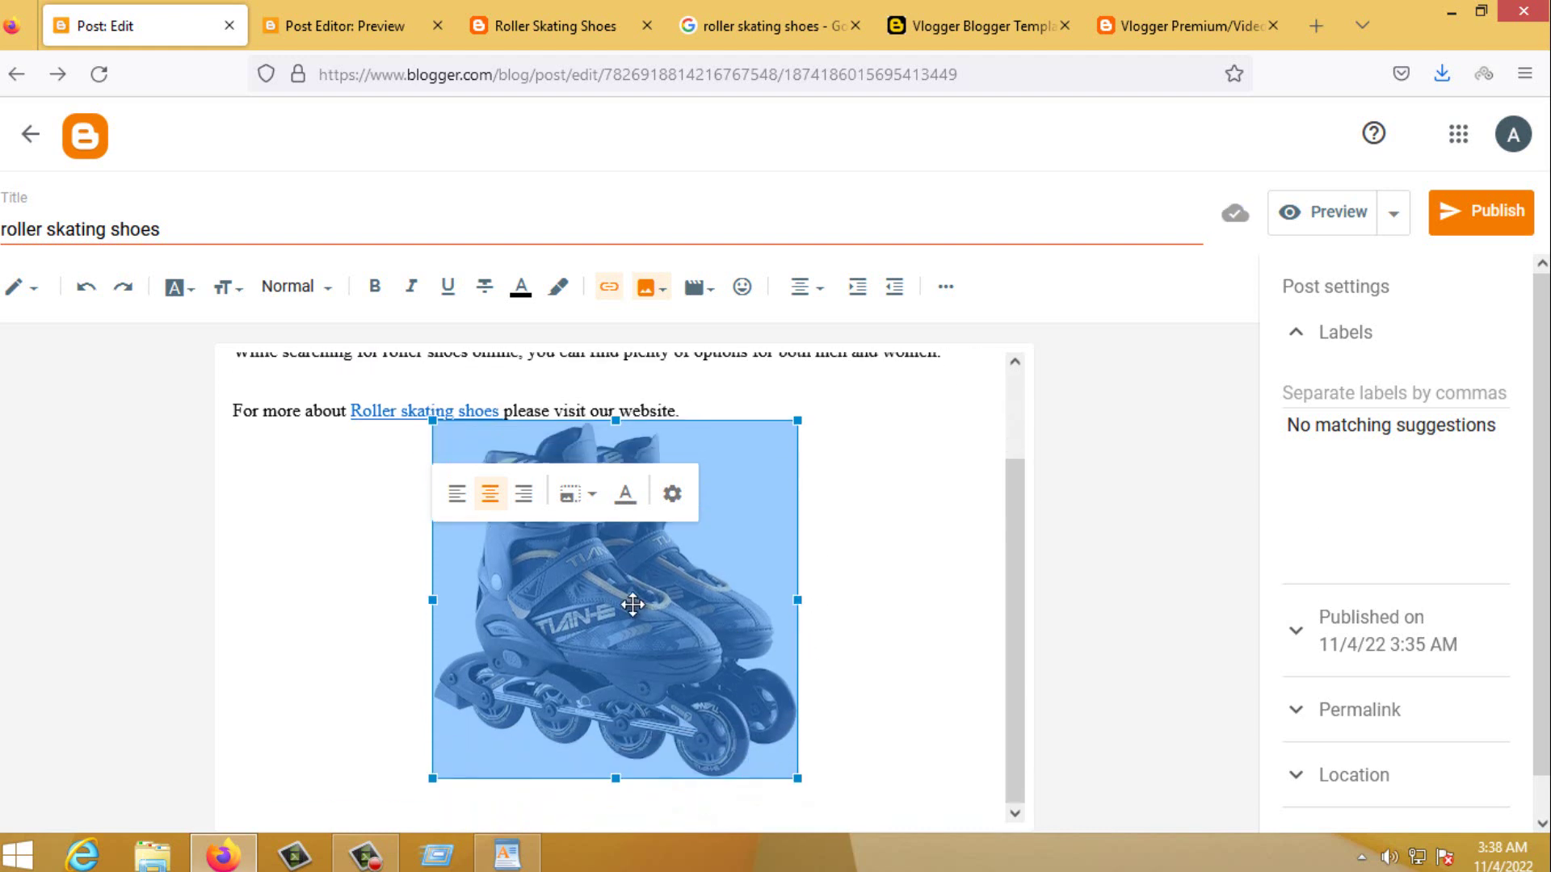
drag(433, 602, 297, 604)
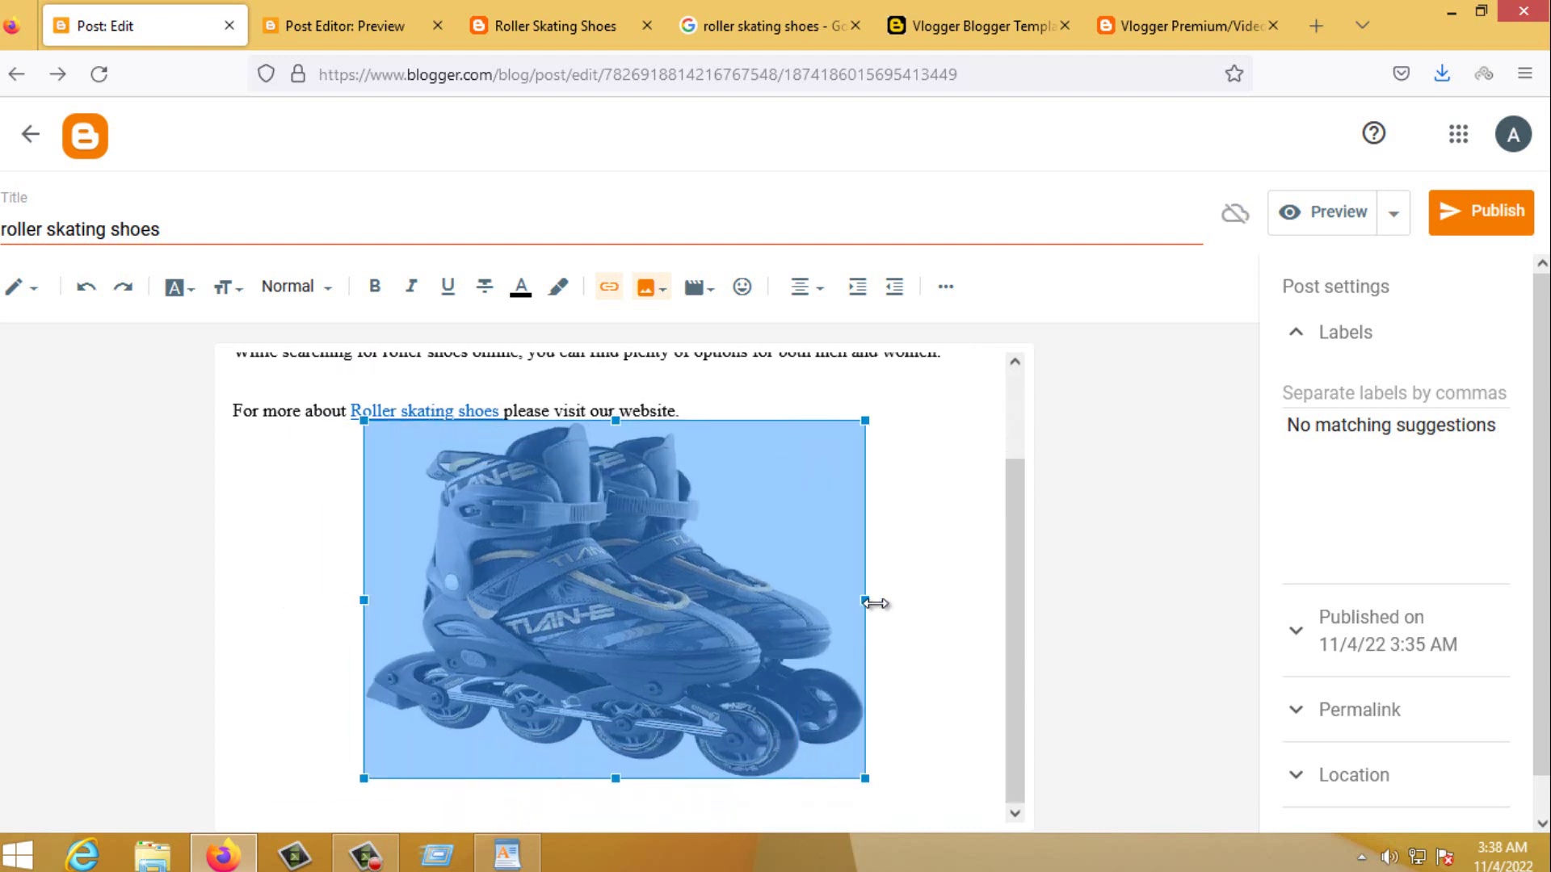
drag(875, 603, 933, 602)
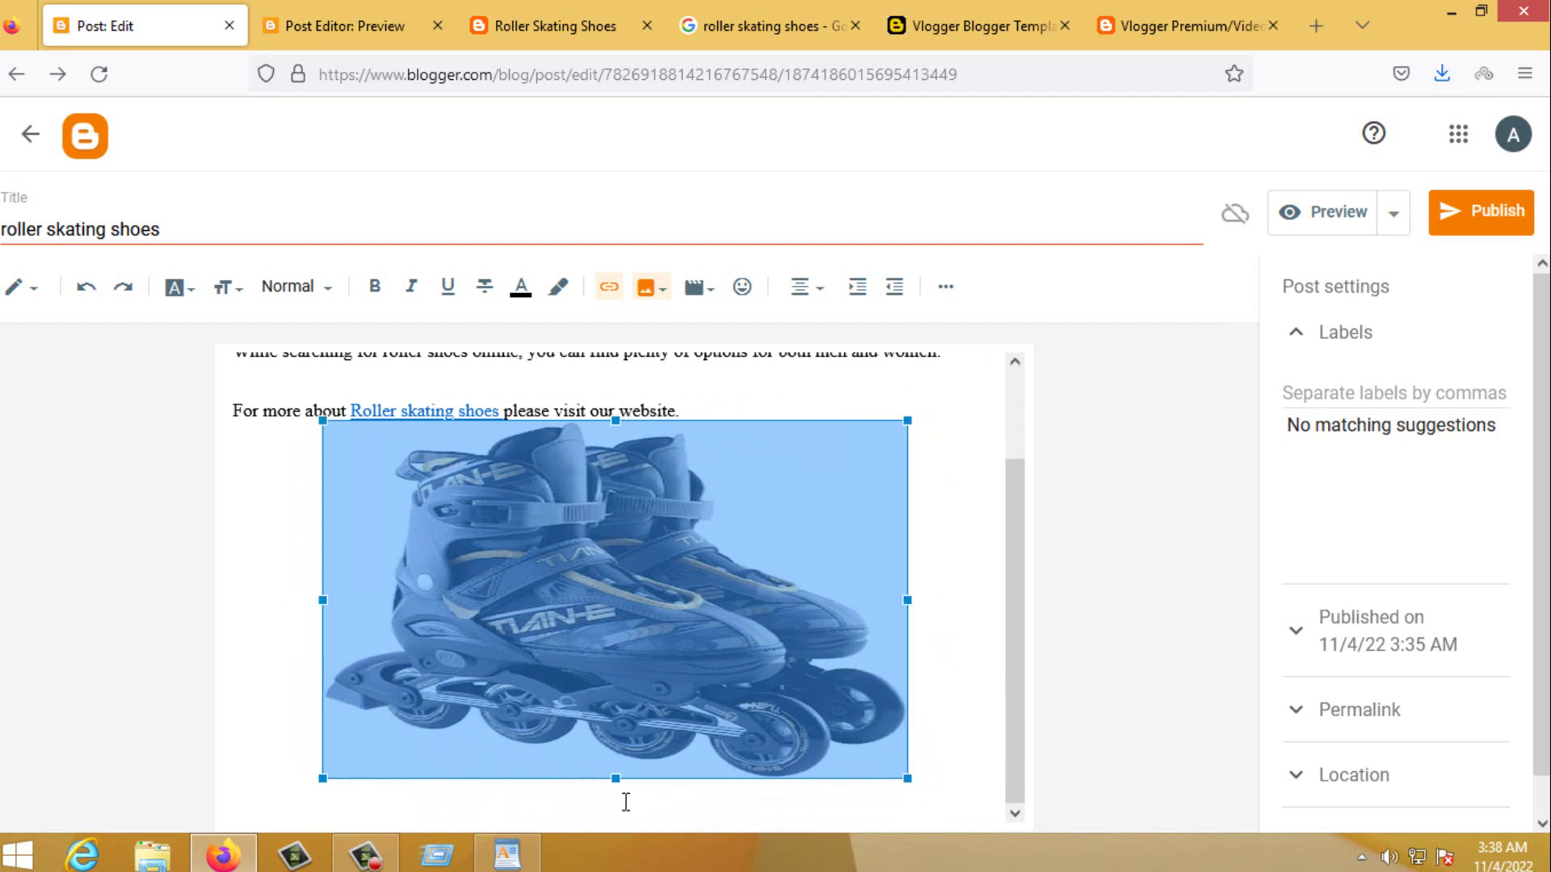
drag(616, 780, 622, 831)
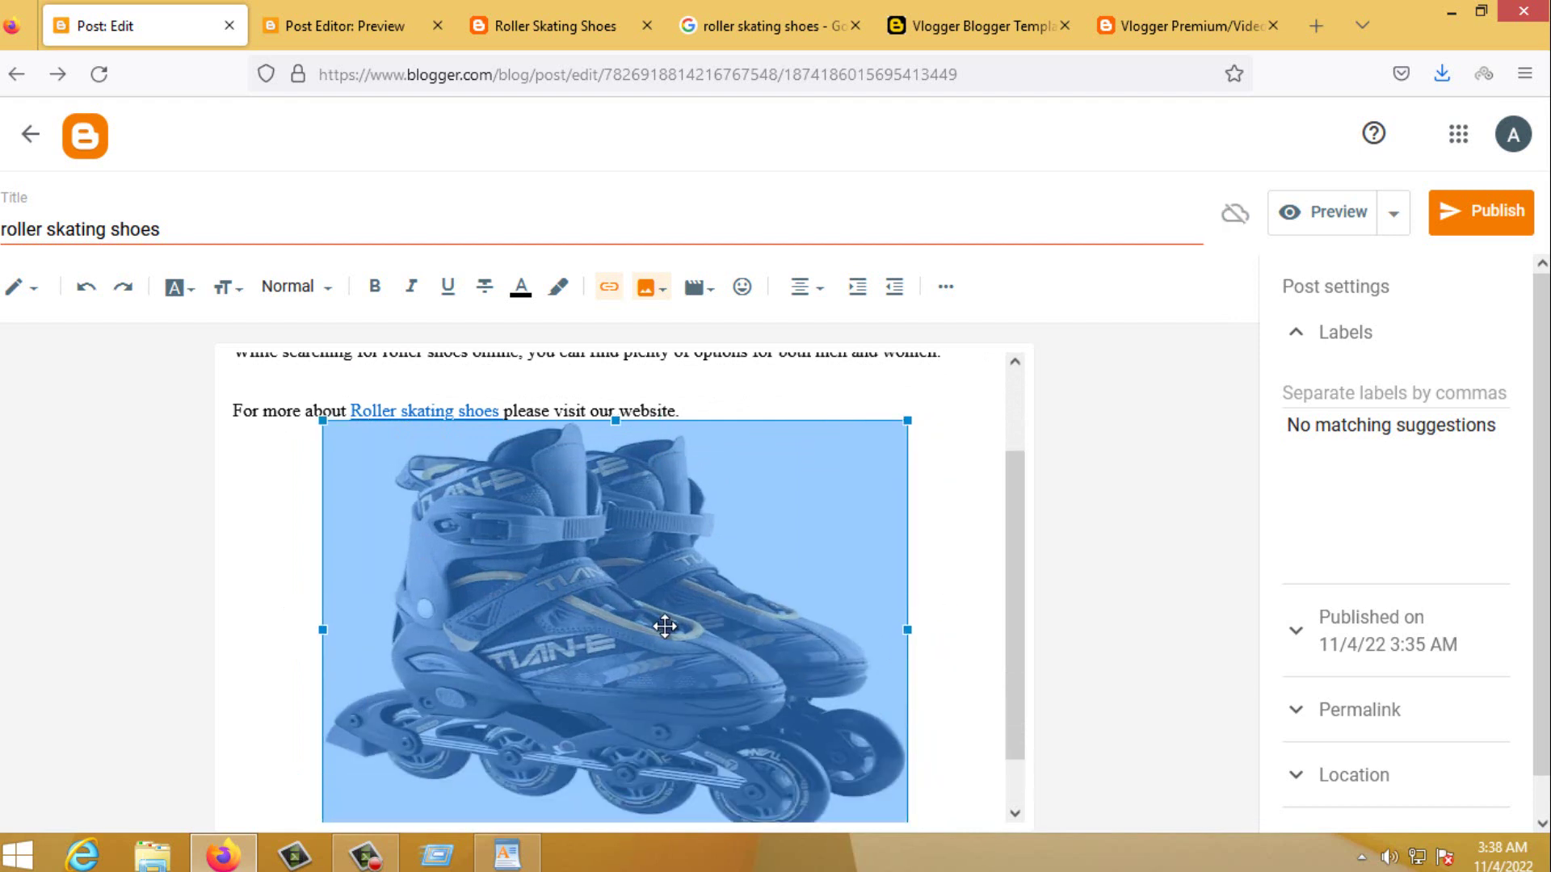
click(630, 571)
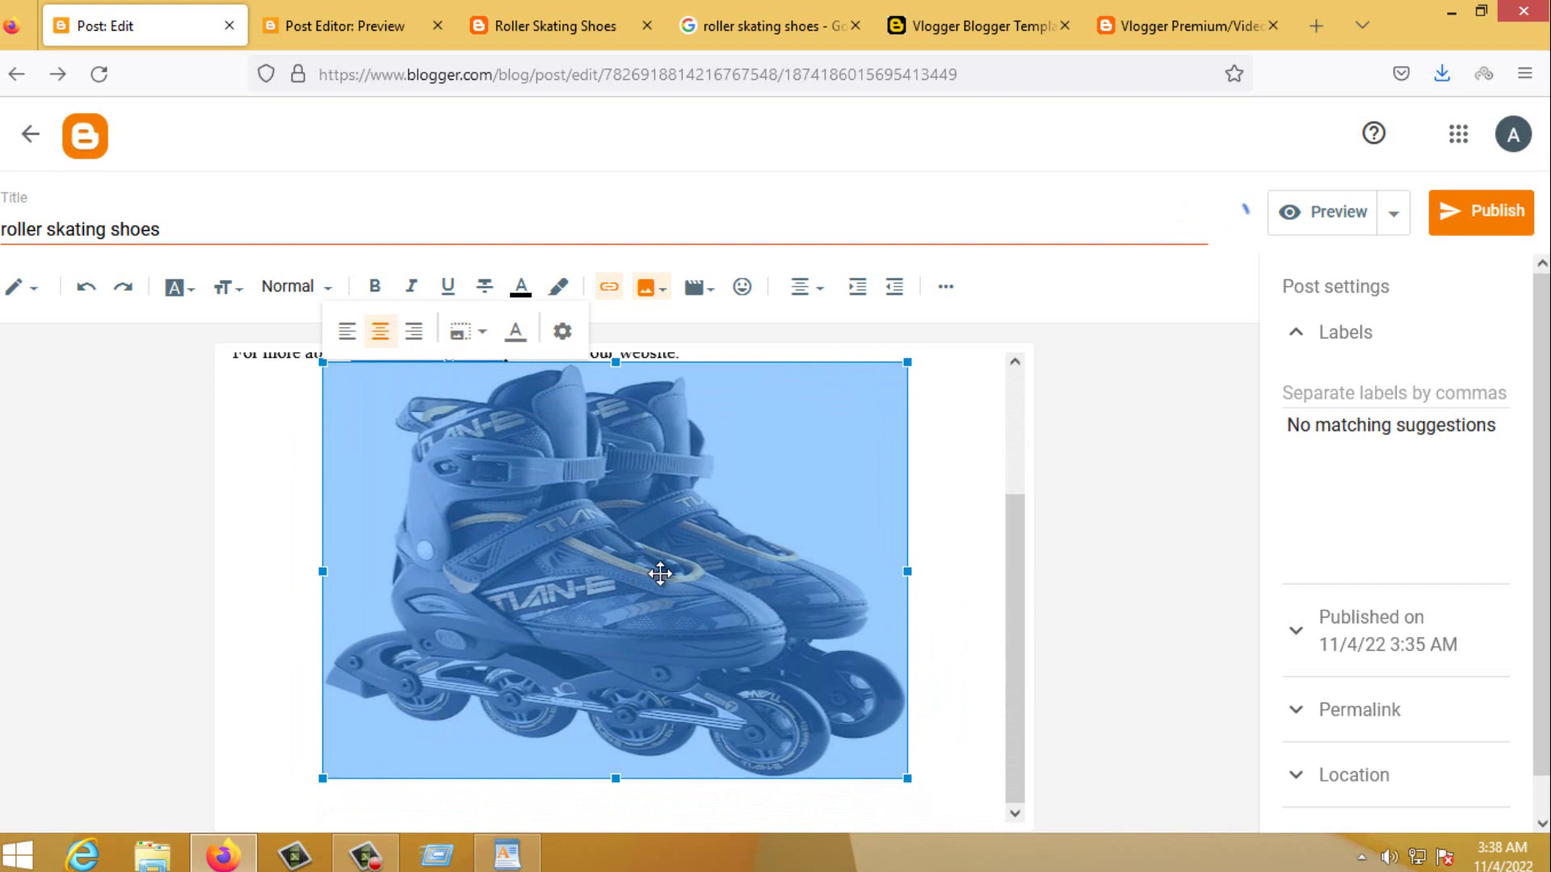
Preview the post with the enlarged skates image below the text, and return to the post editor
click(1344, 213)
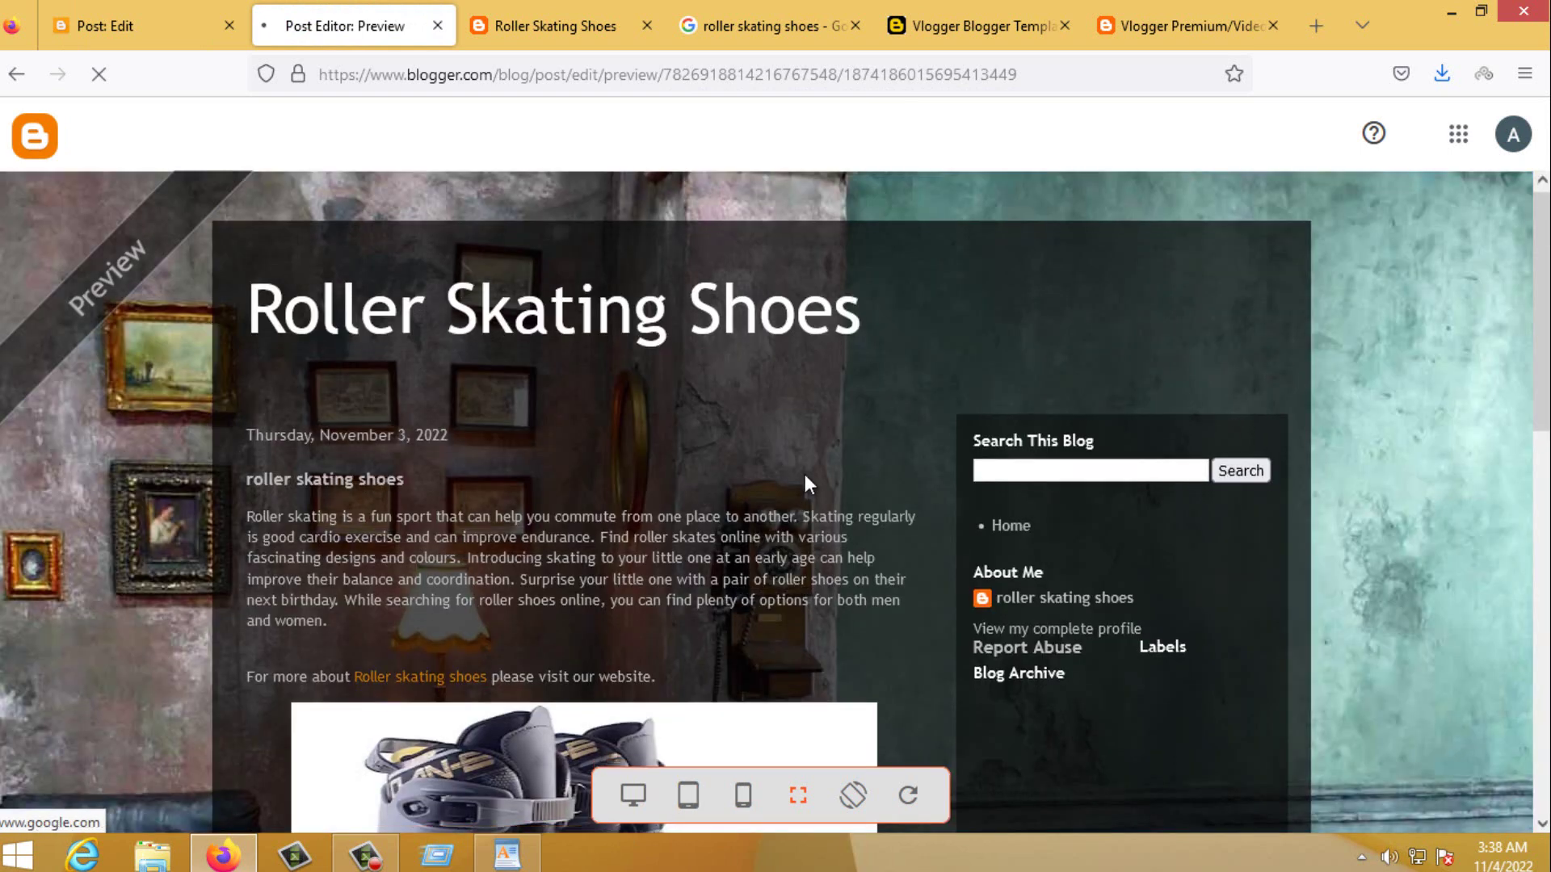
scroll(805, 473, down, 4)
scroll(700, 492, up, 2)
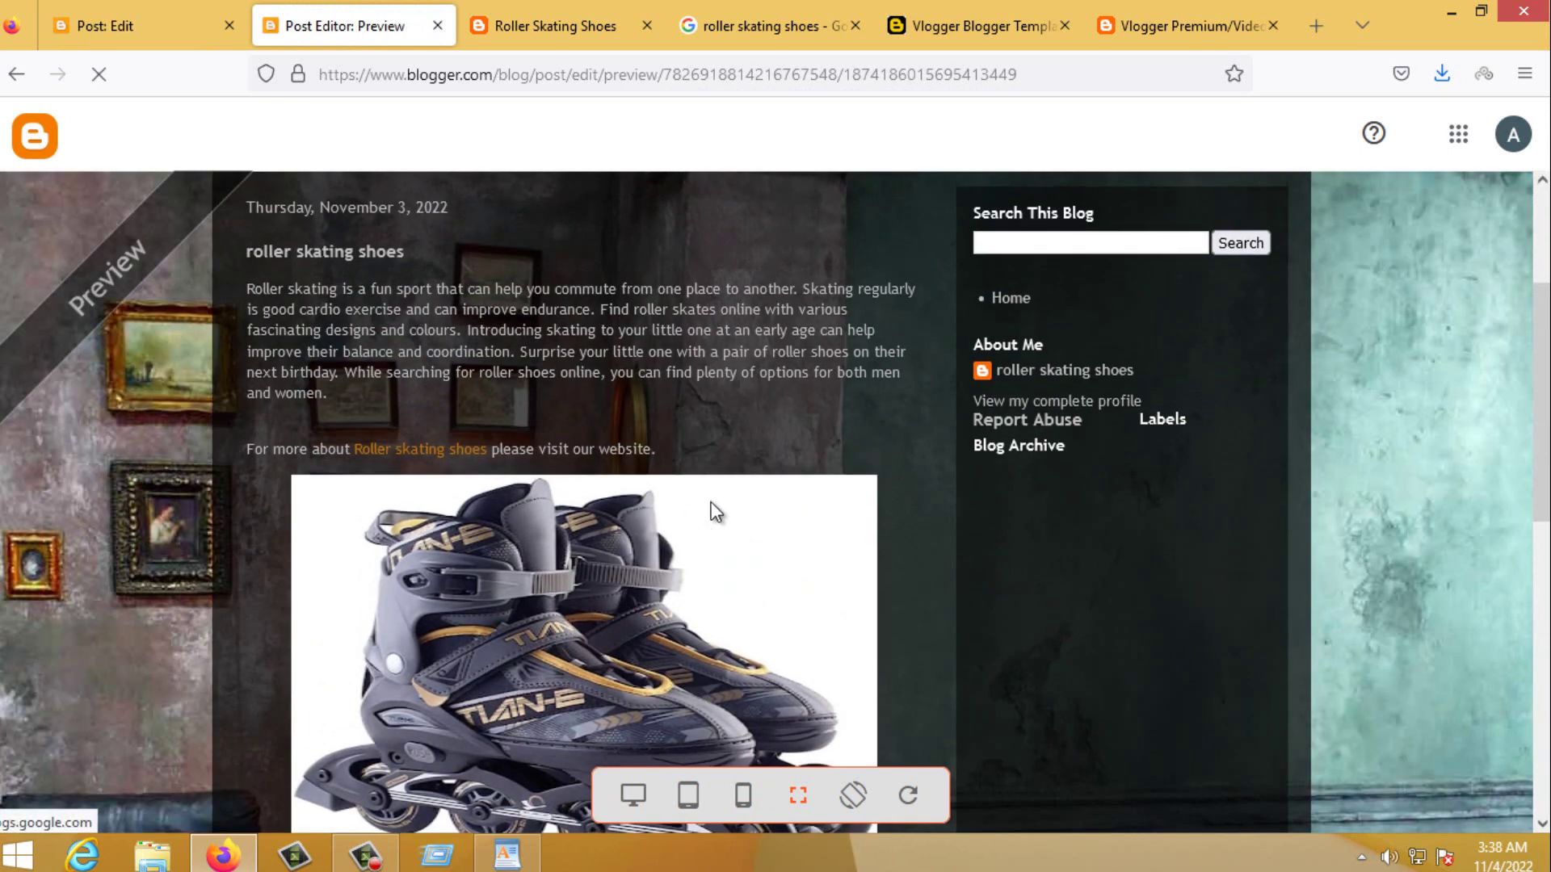
scroll(651, 565, down, 3)
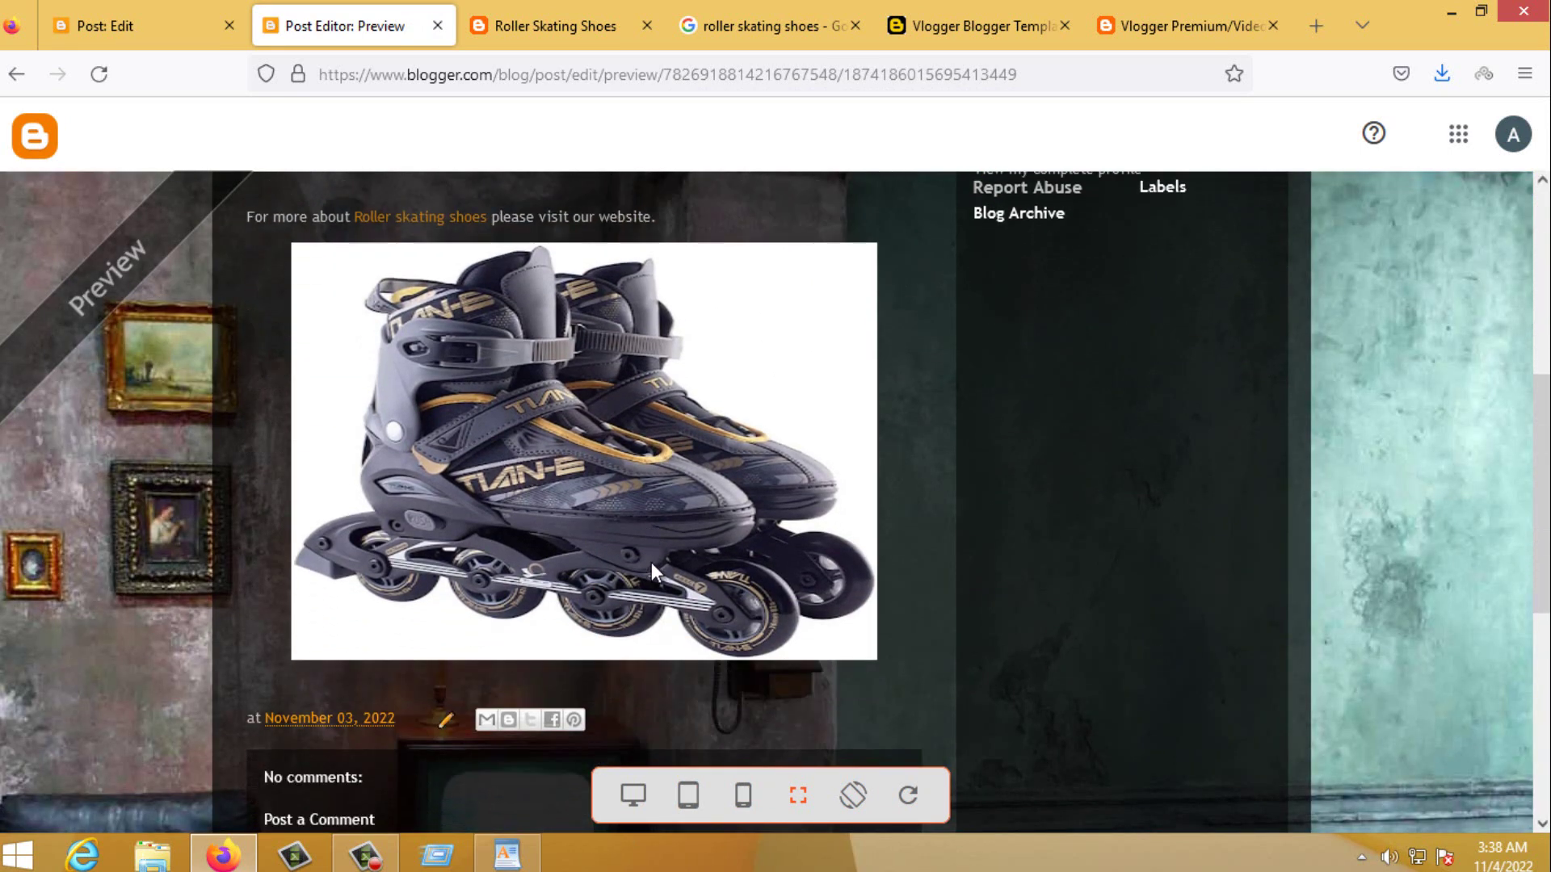
scroll(651, 562, up, 2)
click(165, 24)
Move the skates image to the start of the post, above the first paragraph
click(832, 615)
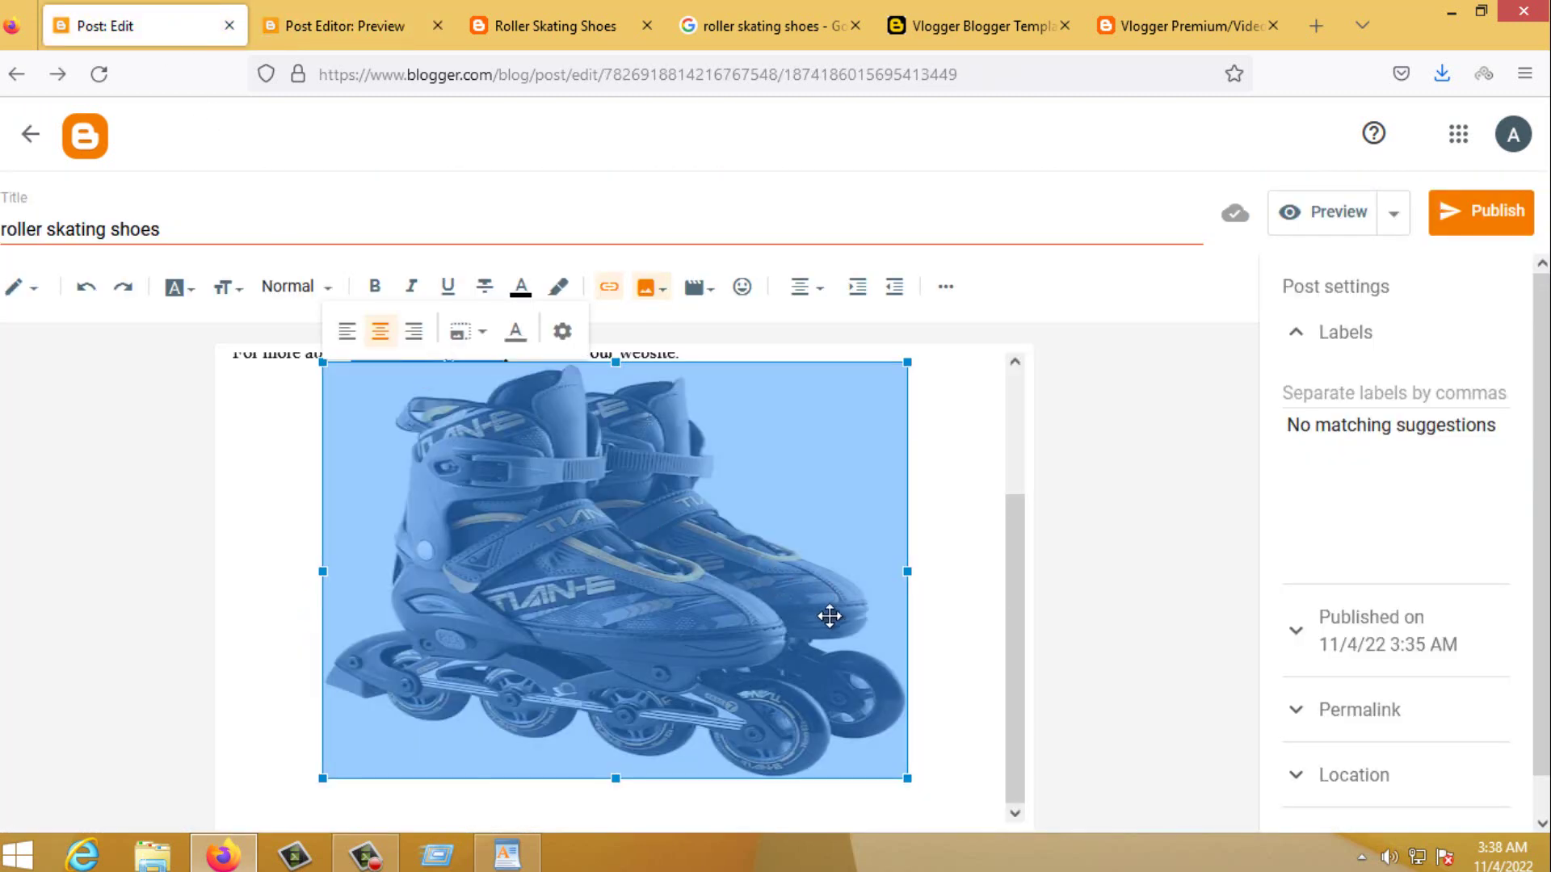
scroll(836, 618, up, 2)
drag(651, 620, 557, 394)
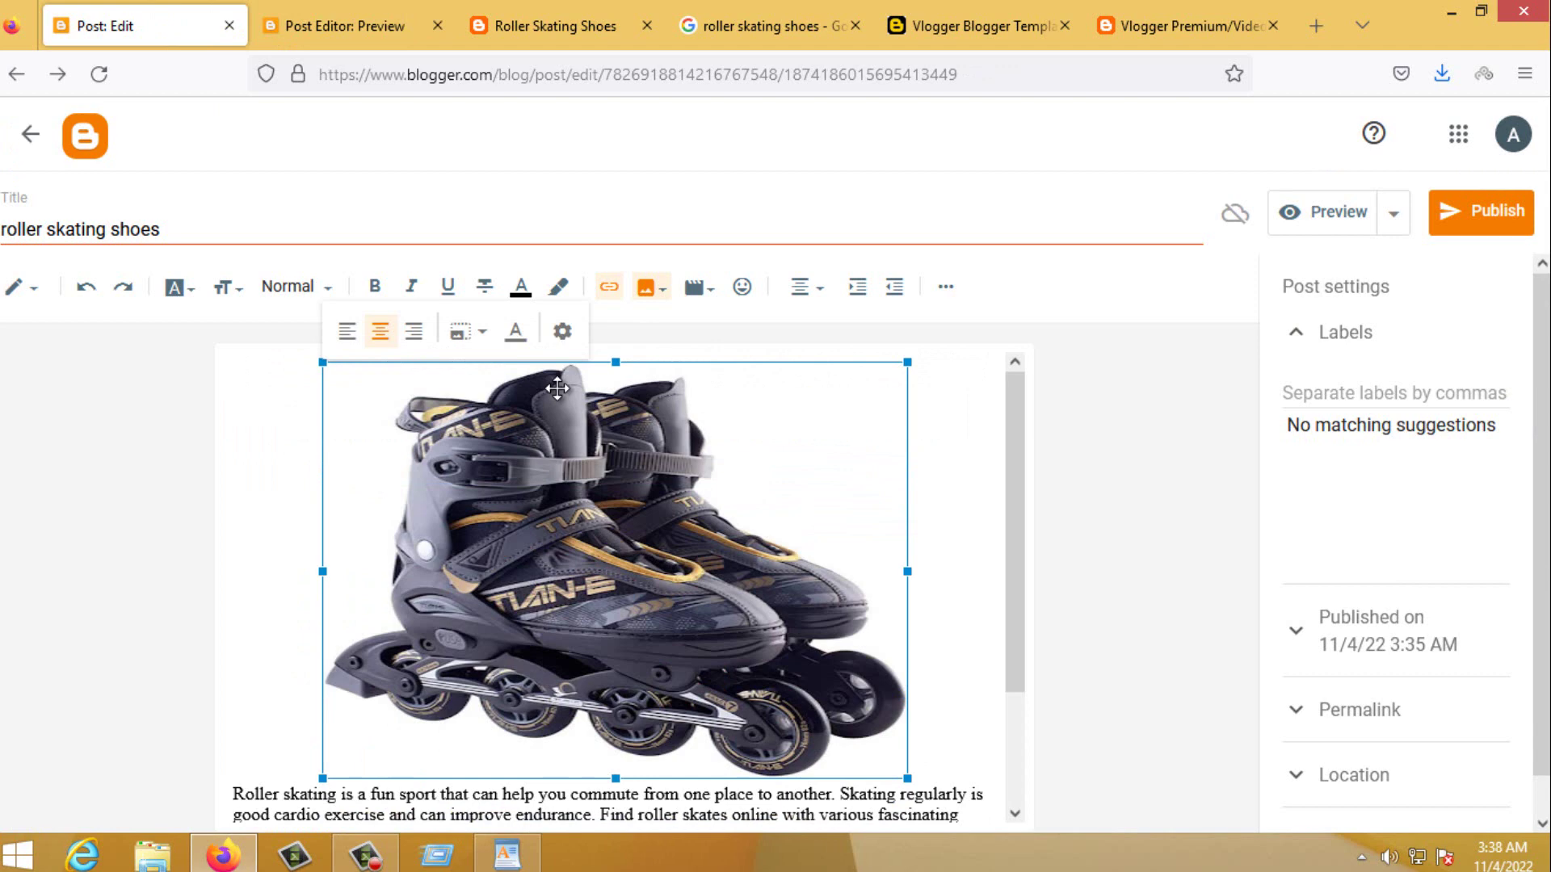
click(951, 572)
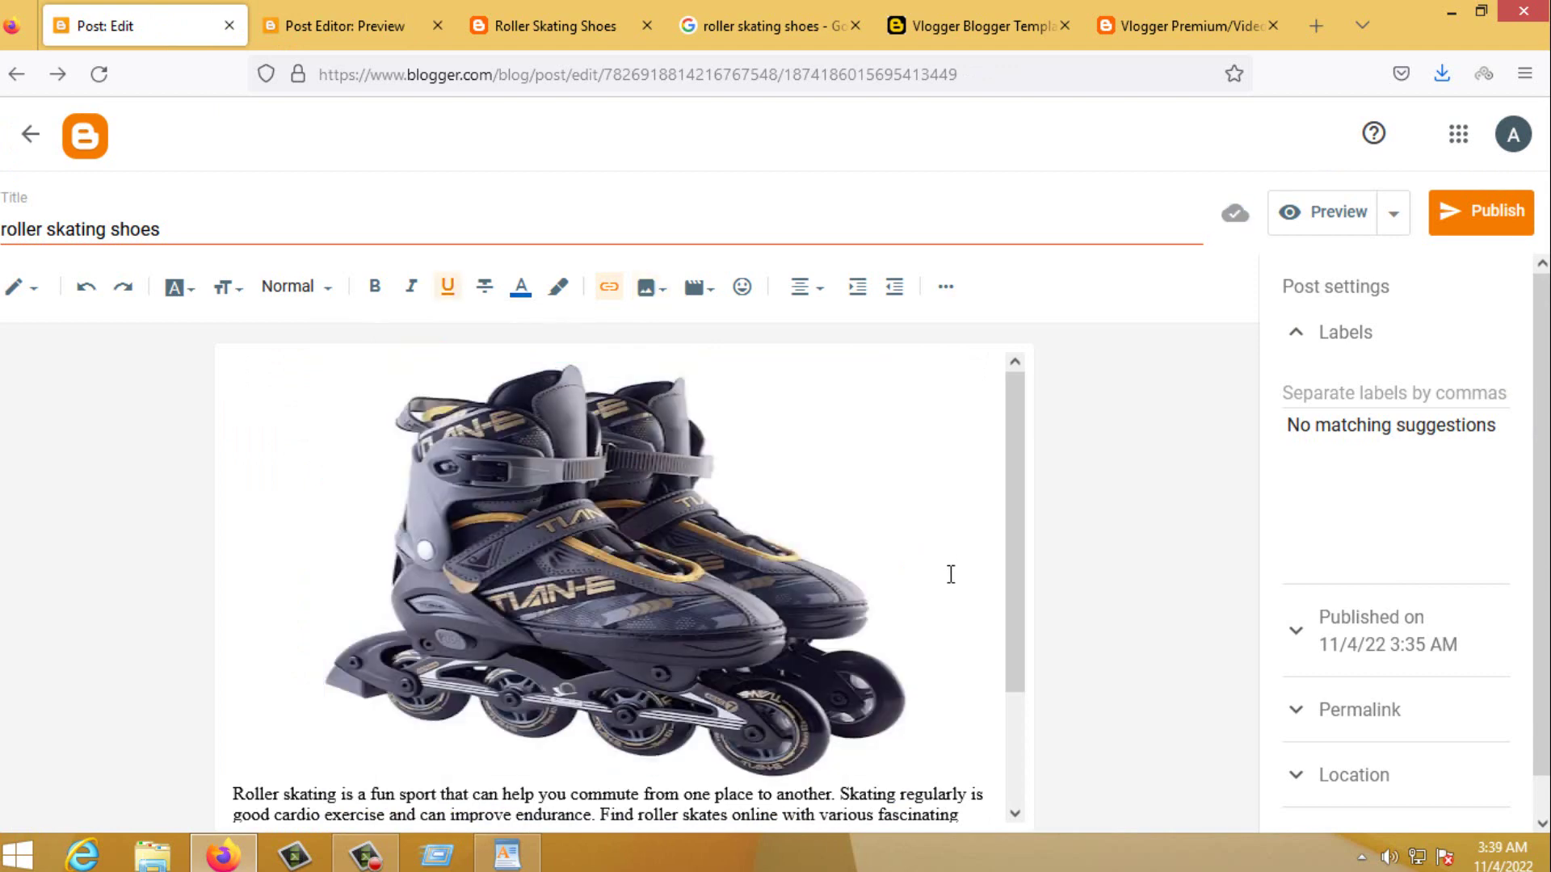
scroll(951, 574, down, 3)
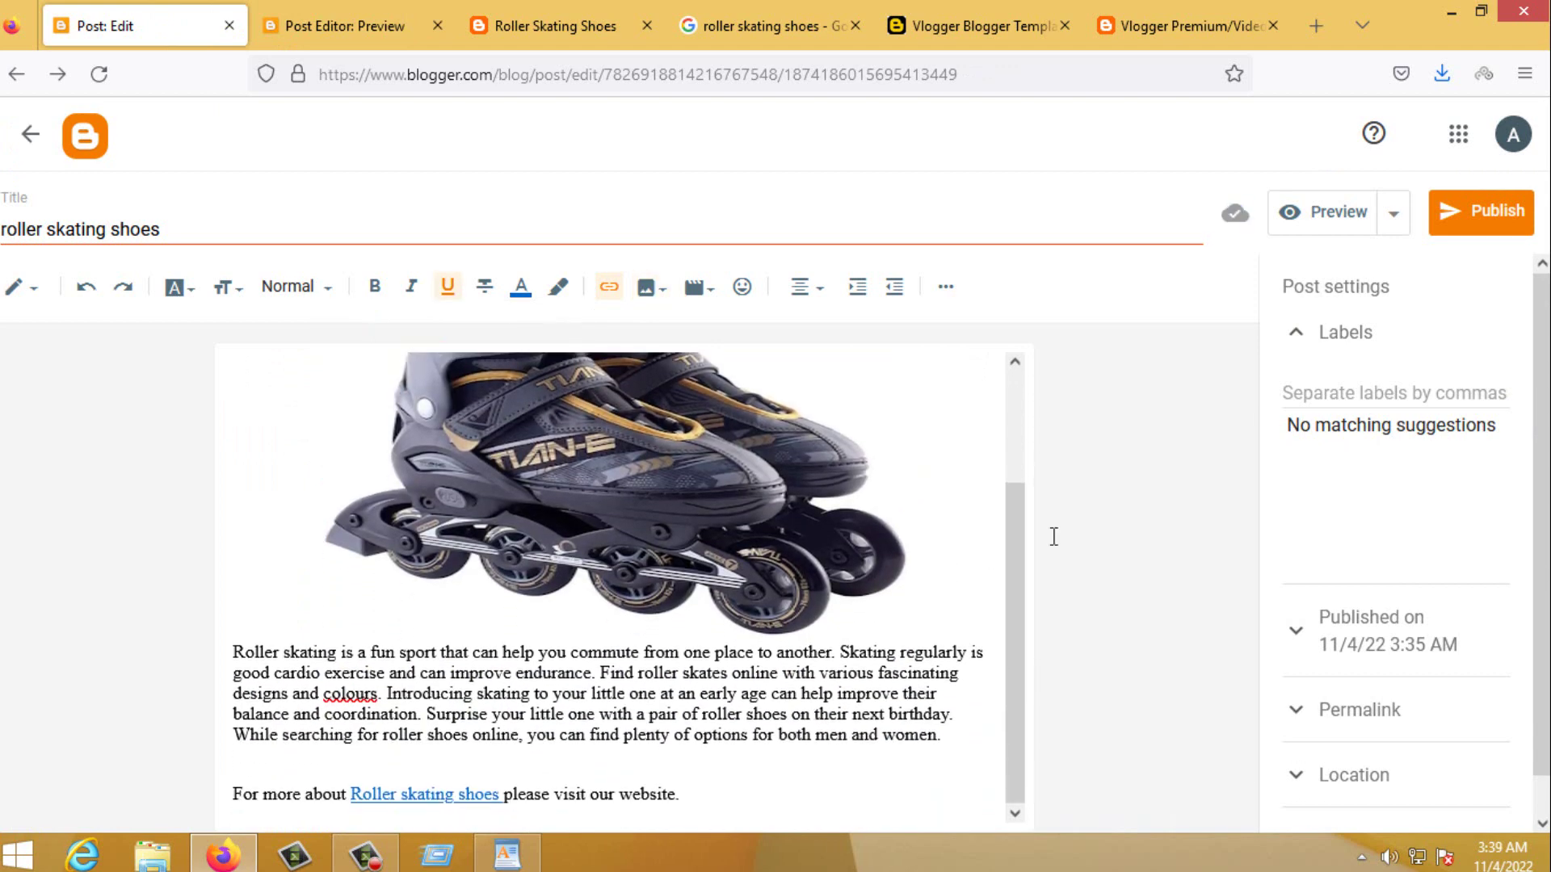
Preview the post again and check the image placement above the paragraph and the linked closing sentence
click(1365, 220)
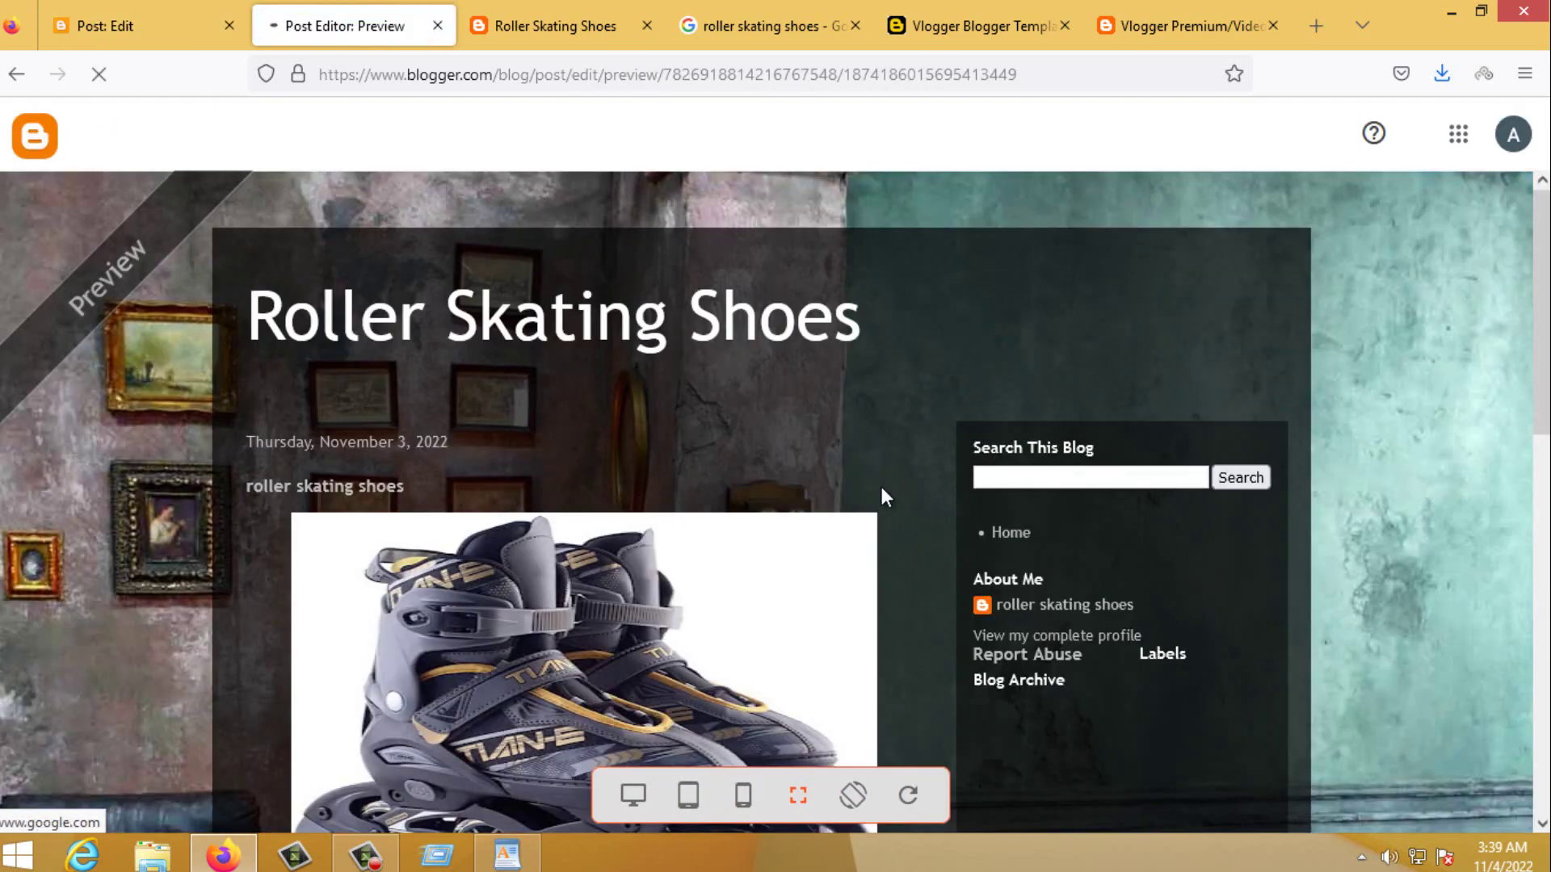
scroll(967, 580, down, 3)
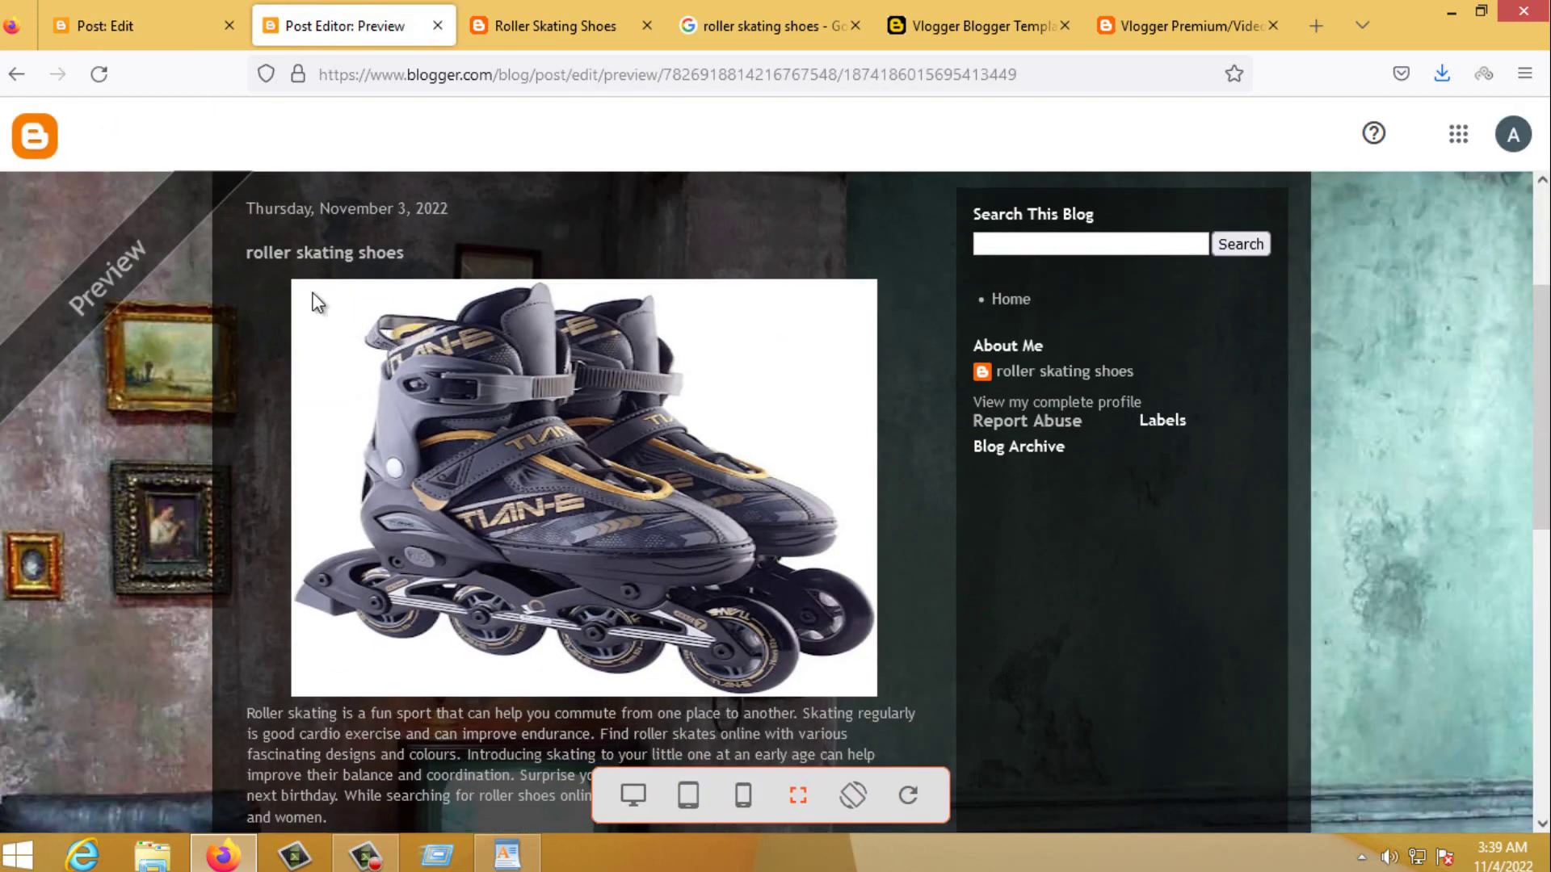
scroll(704, 628, down, 3)
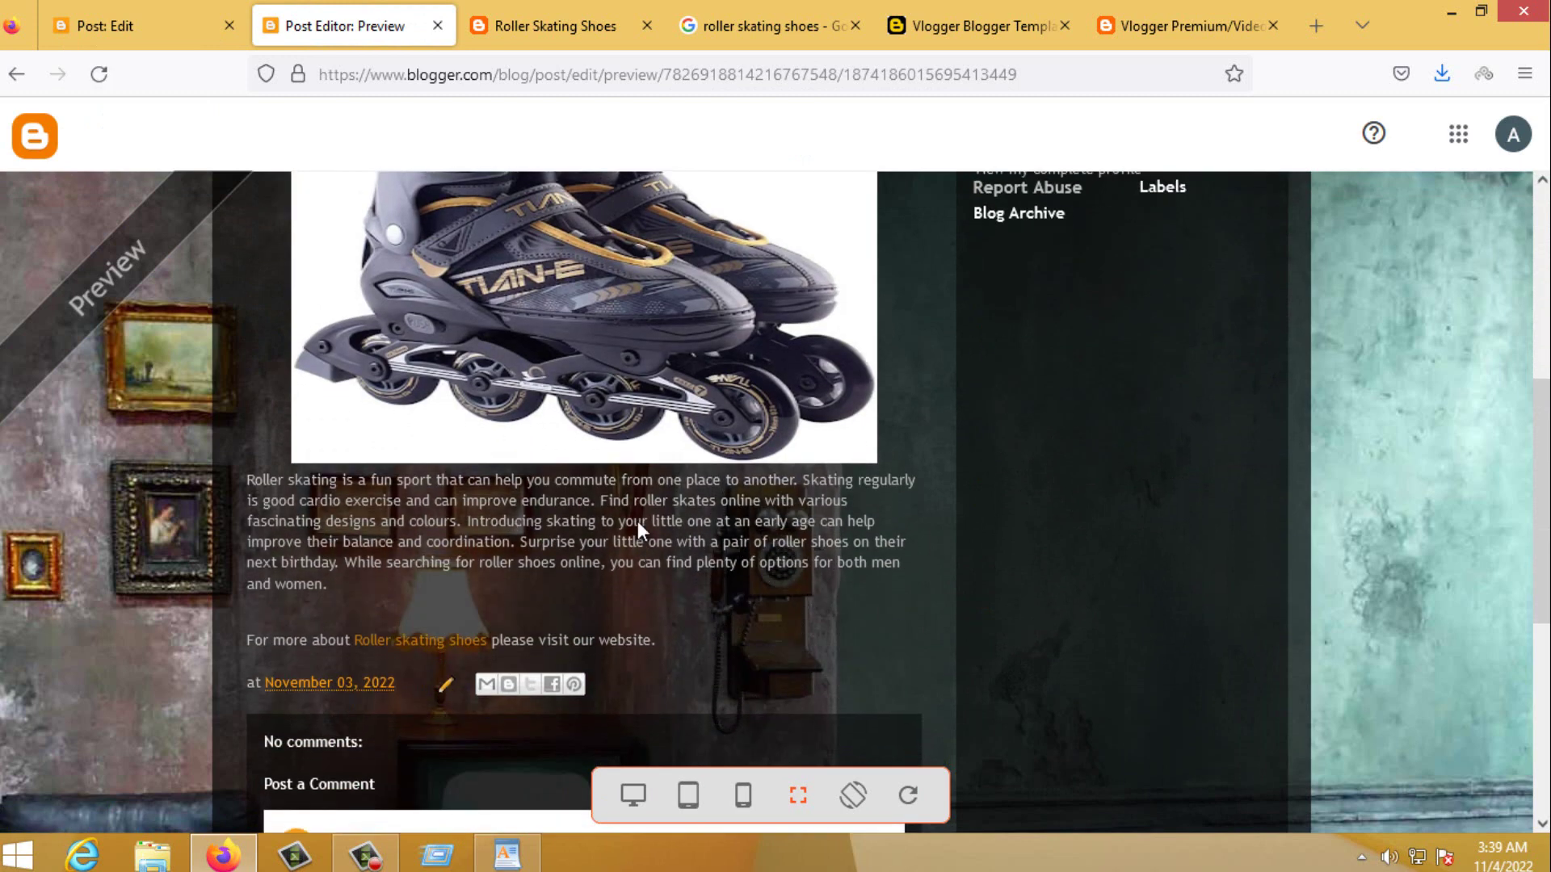
scroll(596, 363, up, 3)
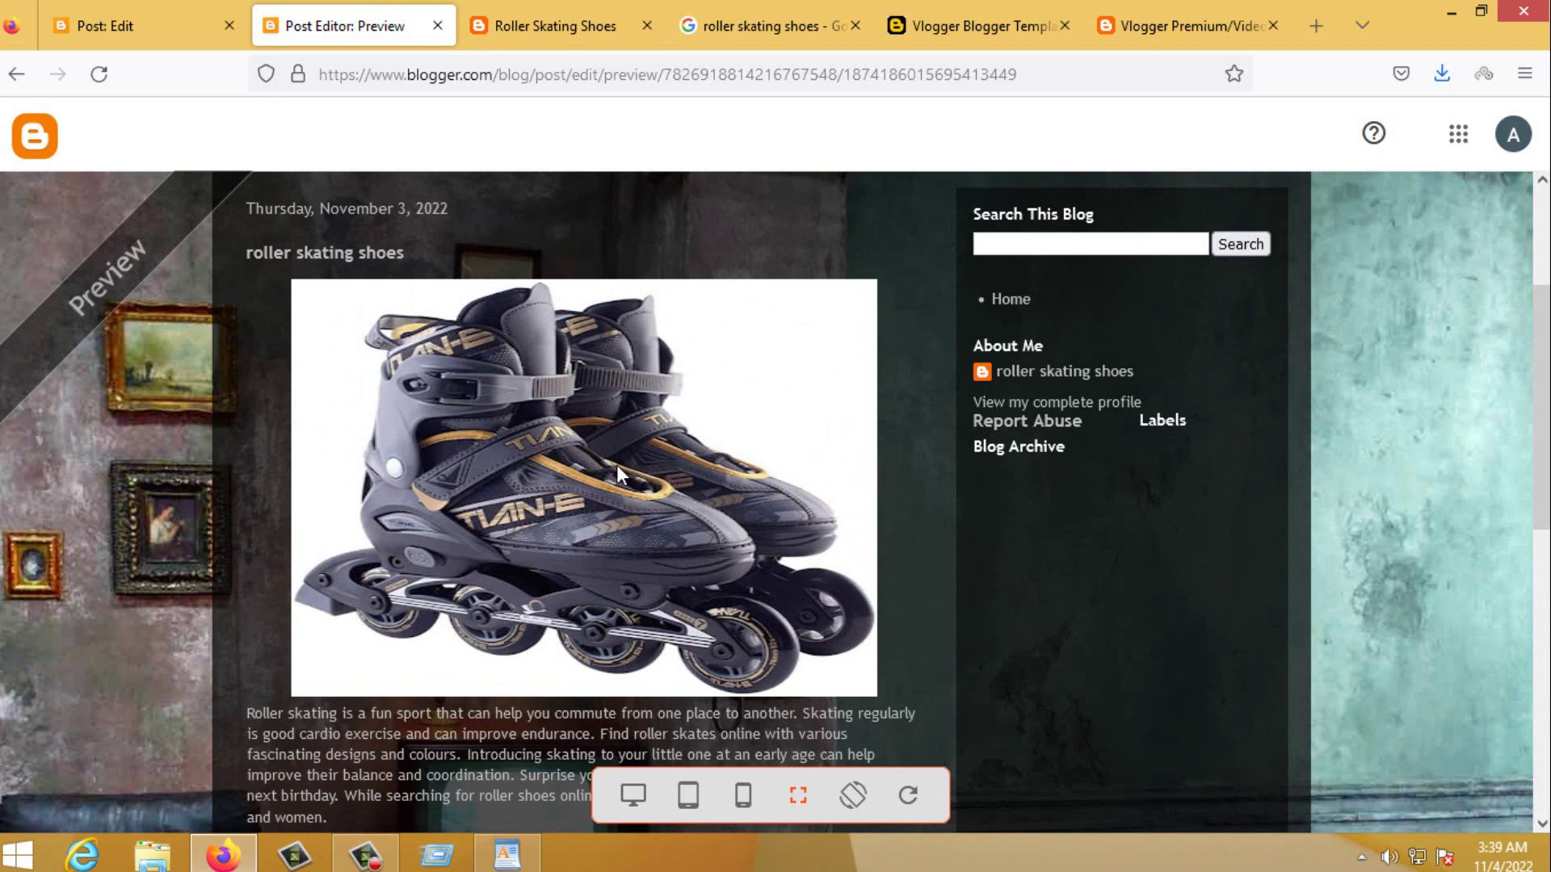
scroll(618, 465, down, 2)
scroll(515, 679, down, 2)
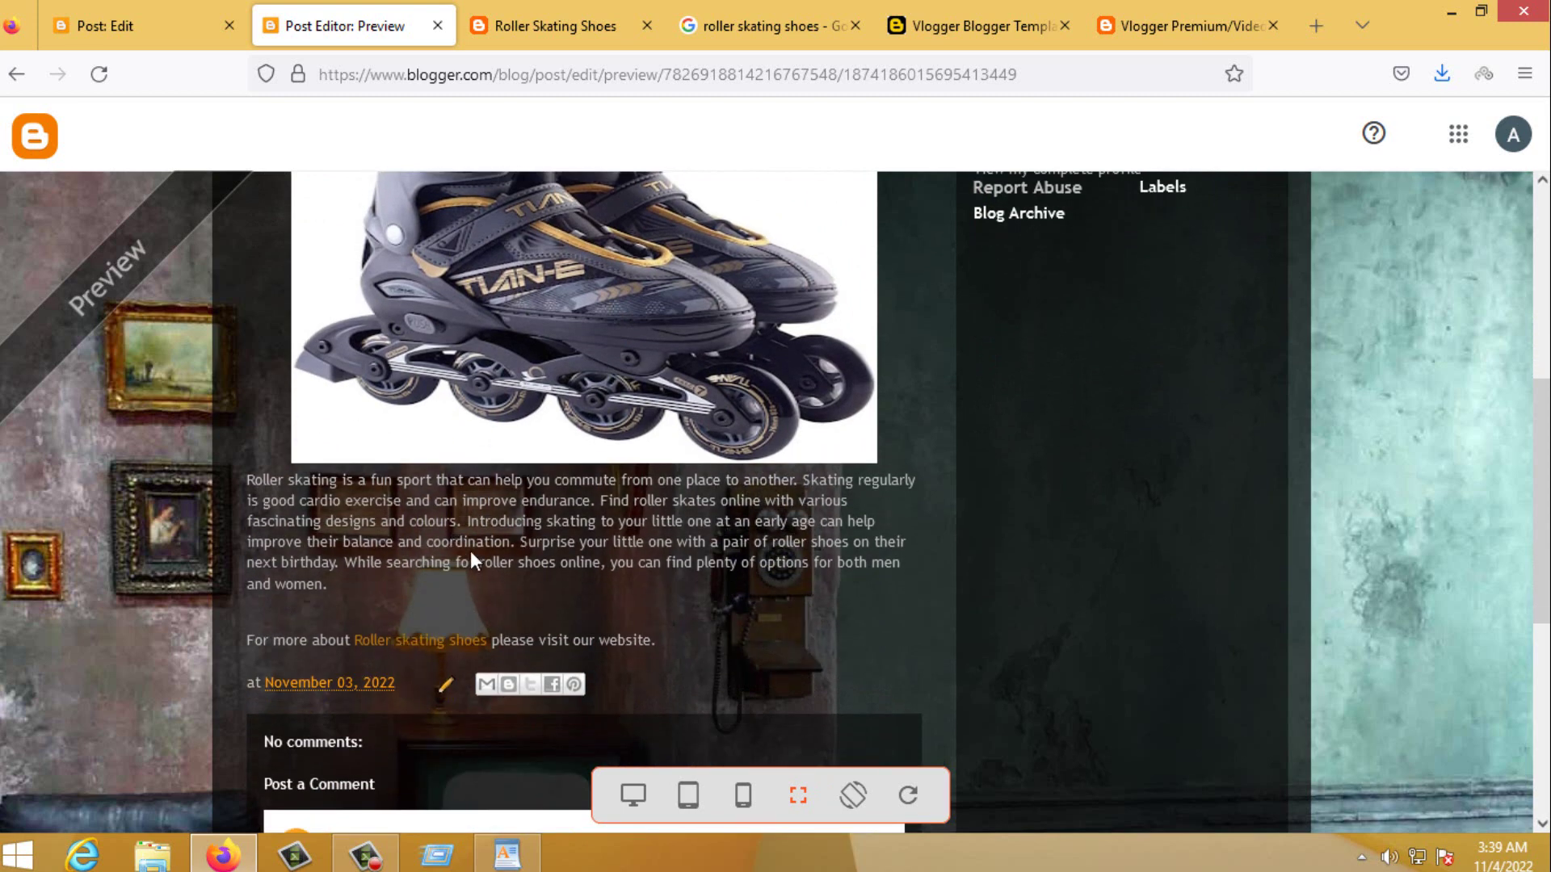
scroll(612, 531, up, 3)
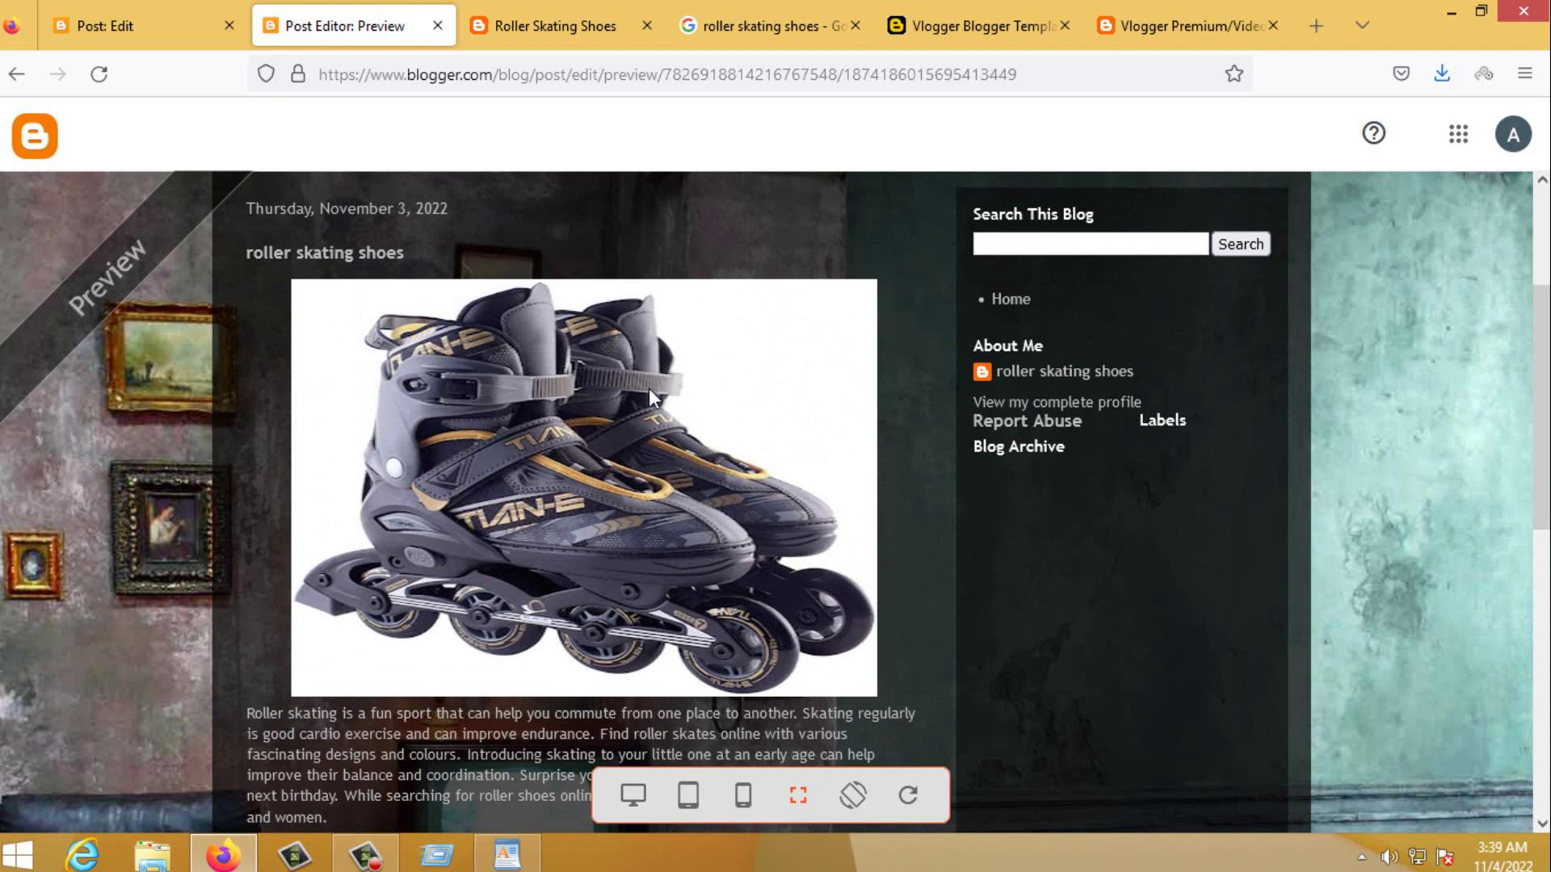
scroll(566, 378, up, 2)
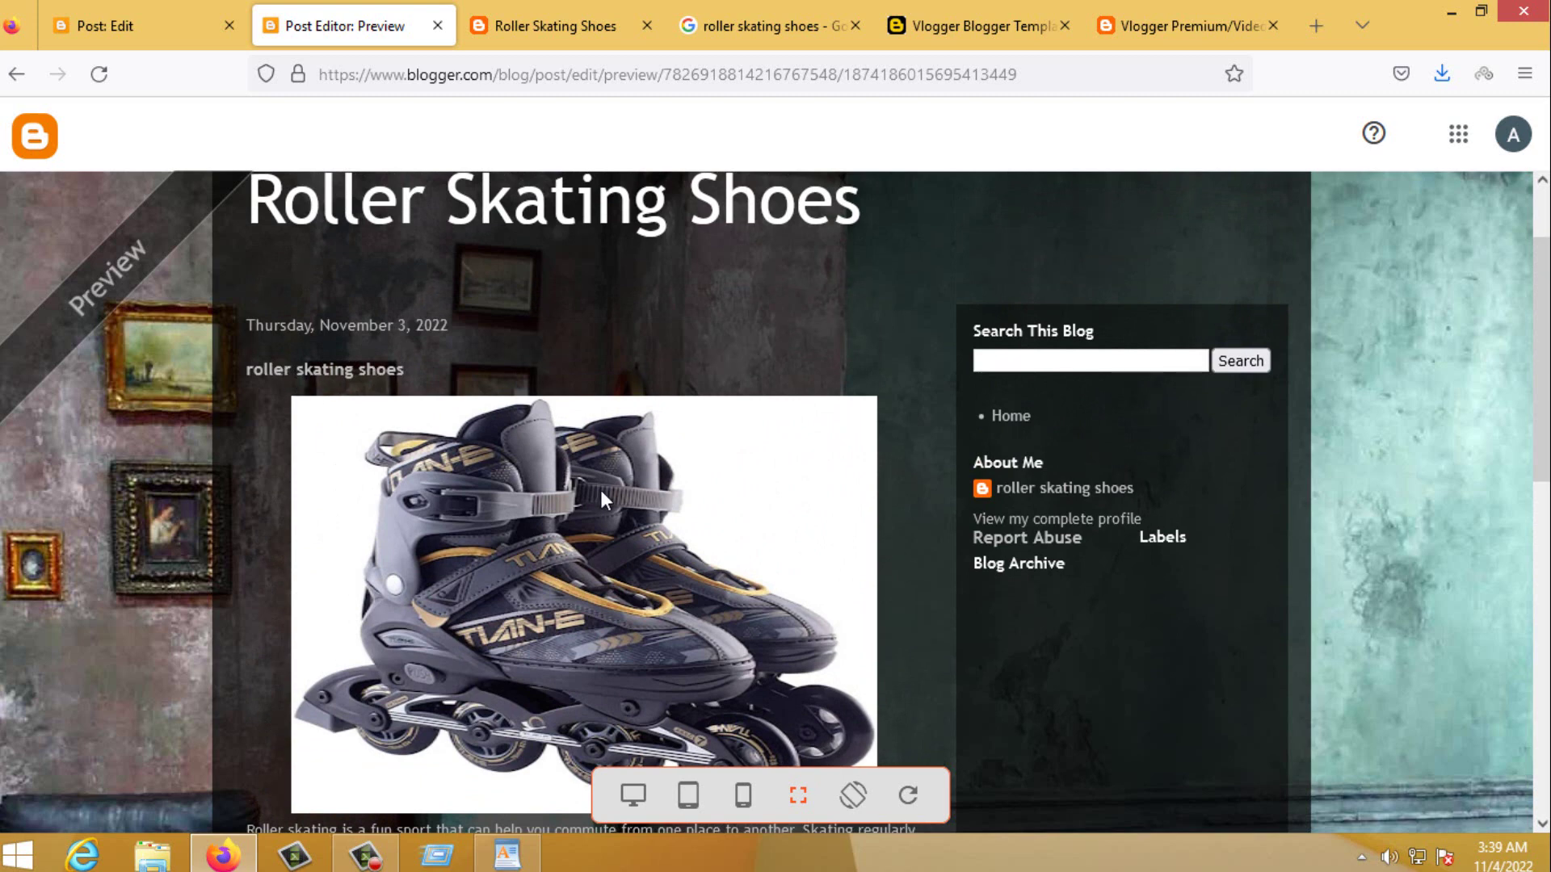
click(763, 25)
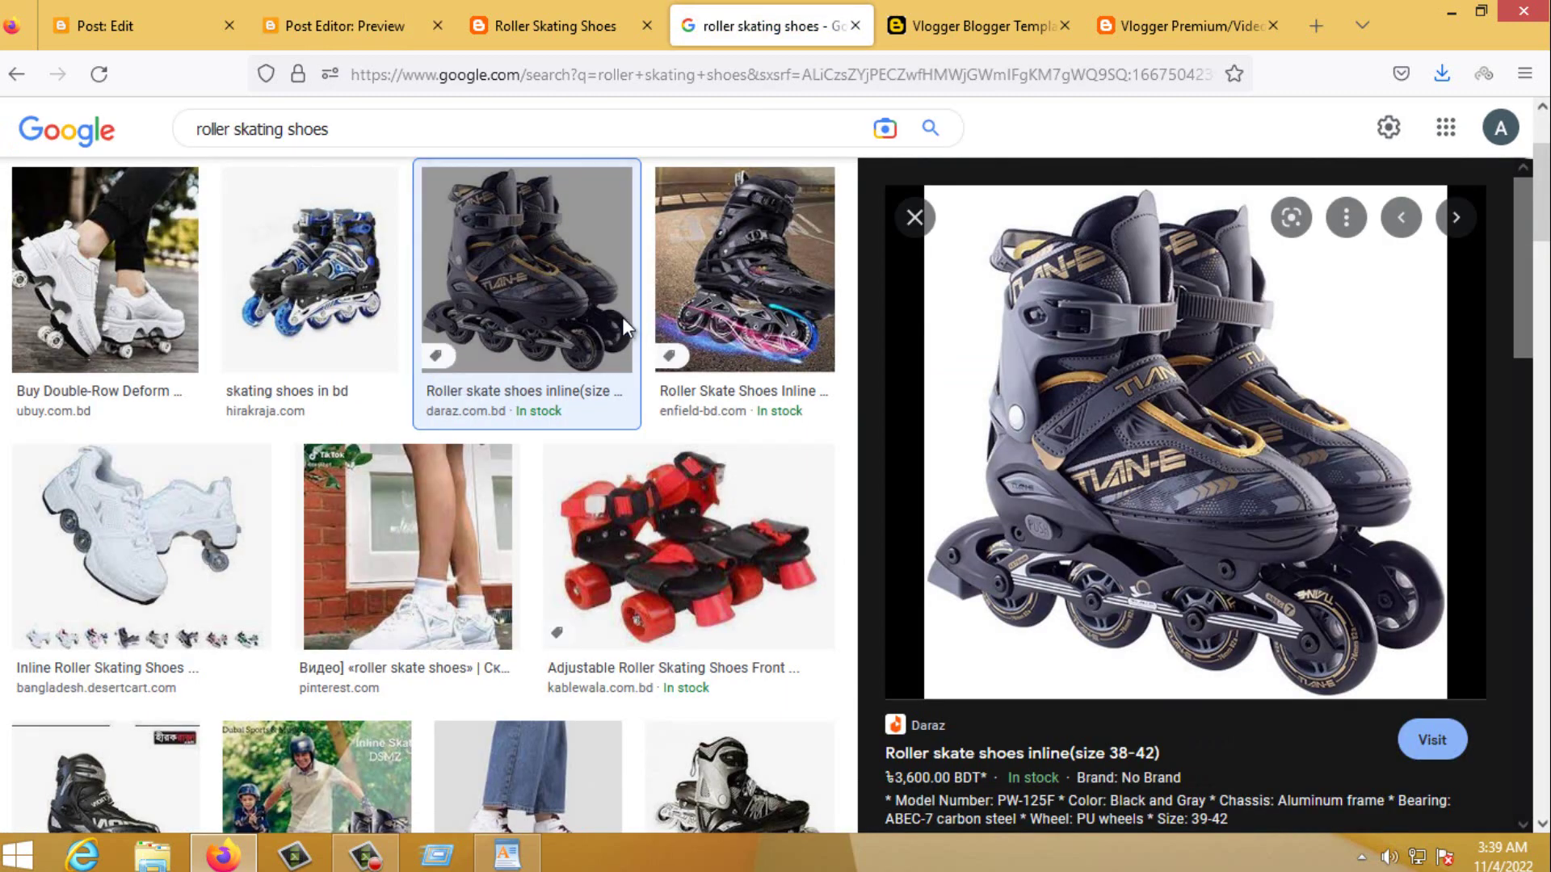
scroll(574, 372, up, 3)
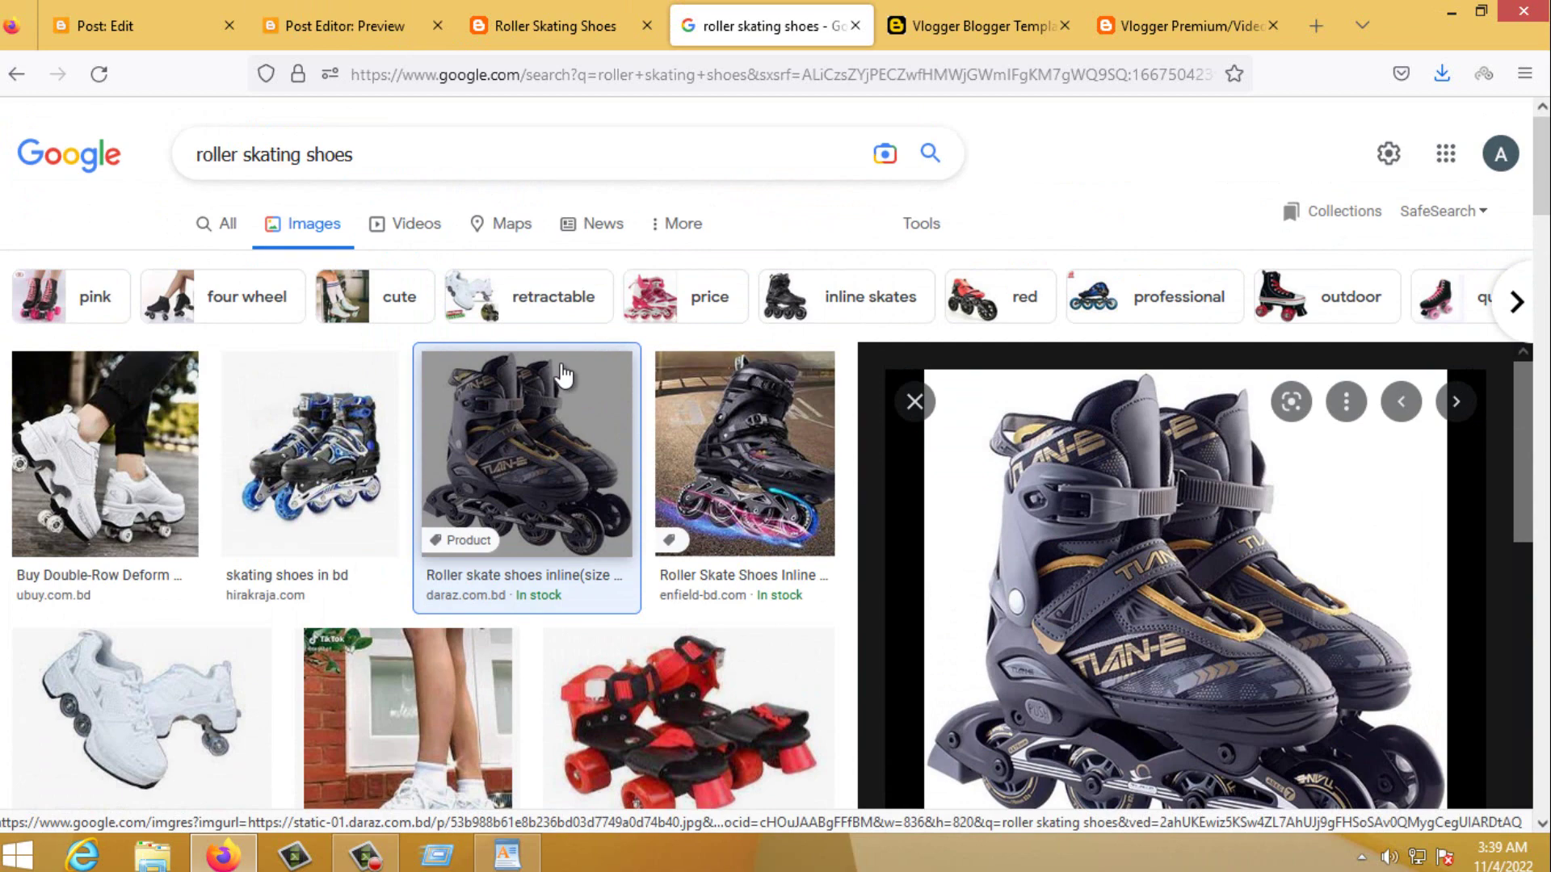
click(516, 29)
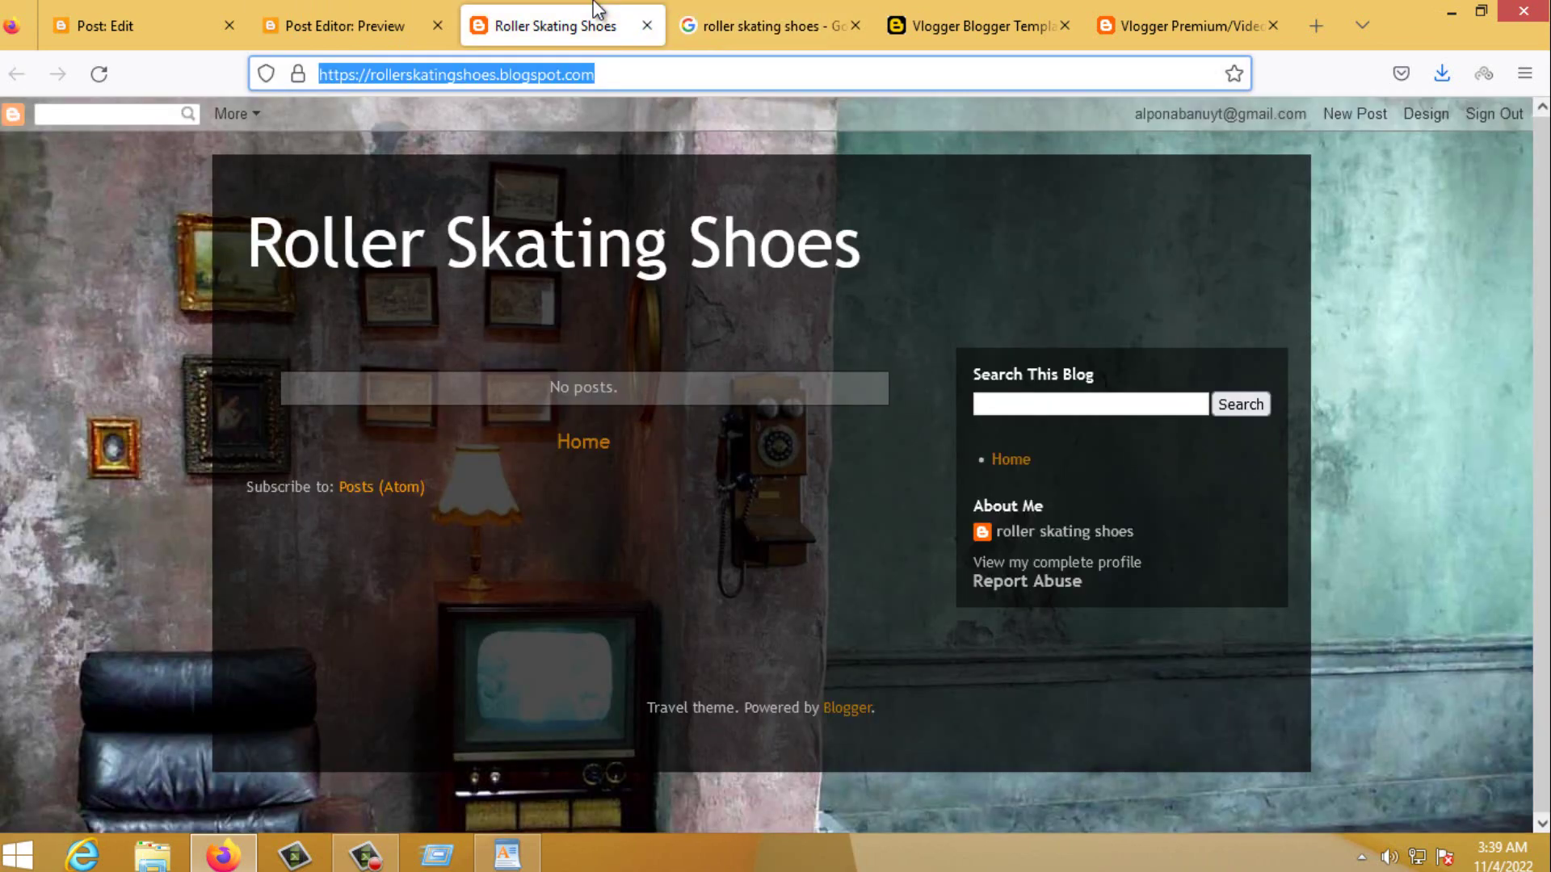
click(449, 27)
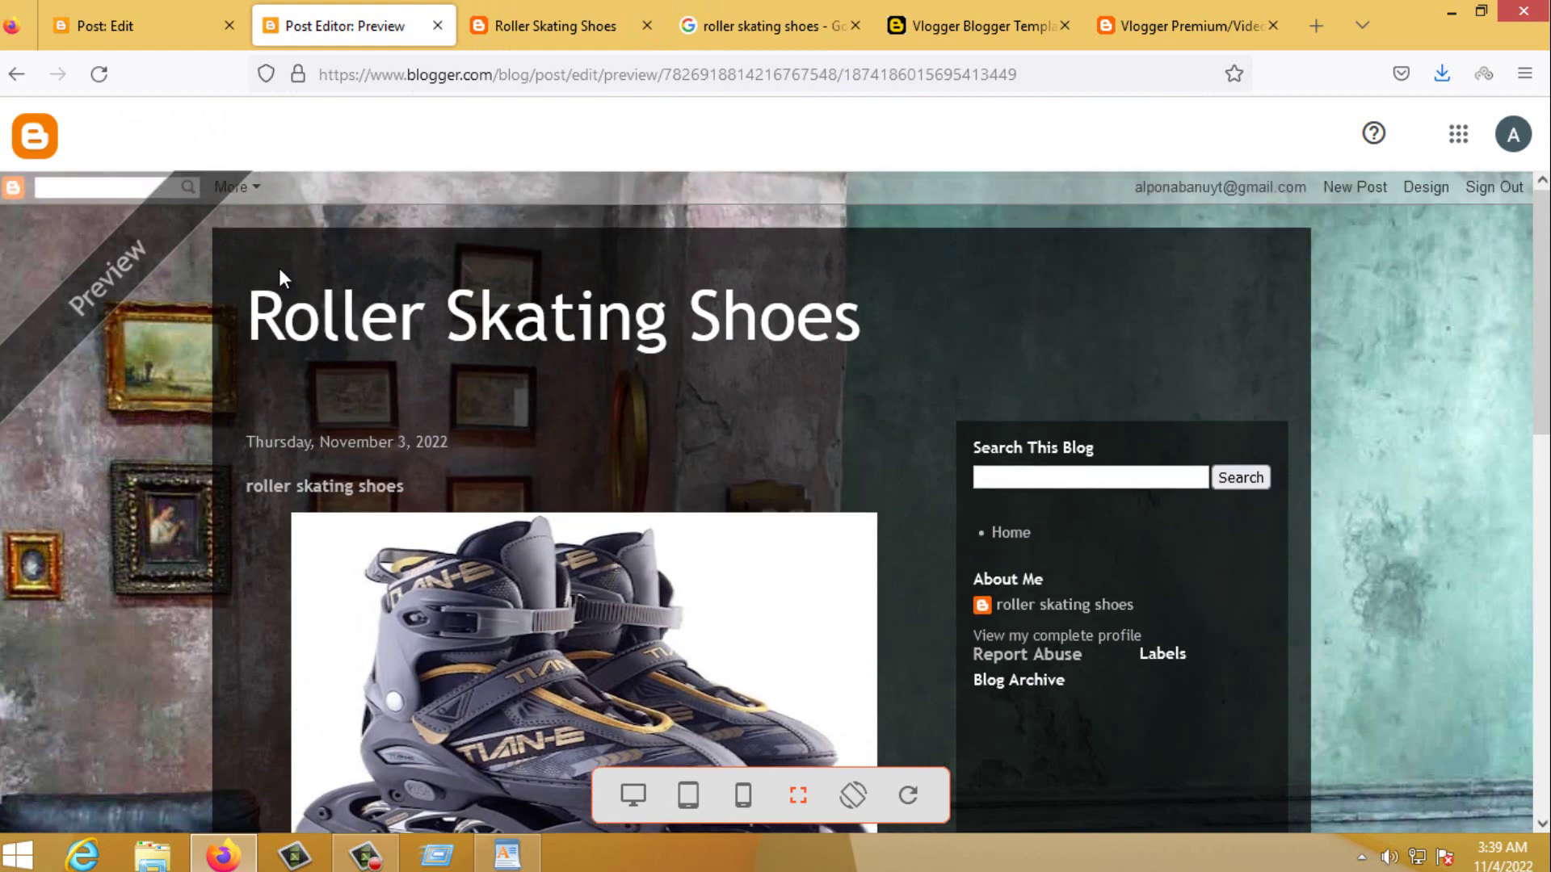
Return to the post editor, select the skates image, and look through the post's reader comment options
click(136, 23)
scroll(565, 477, up, 2)
click(591, 487)
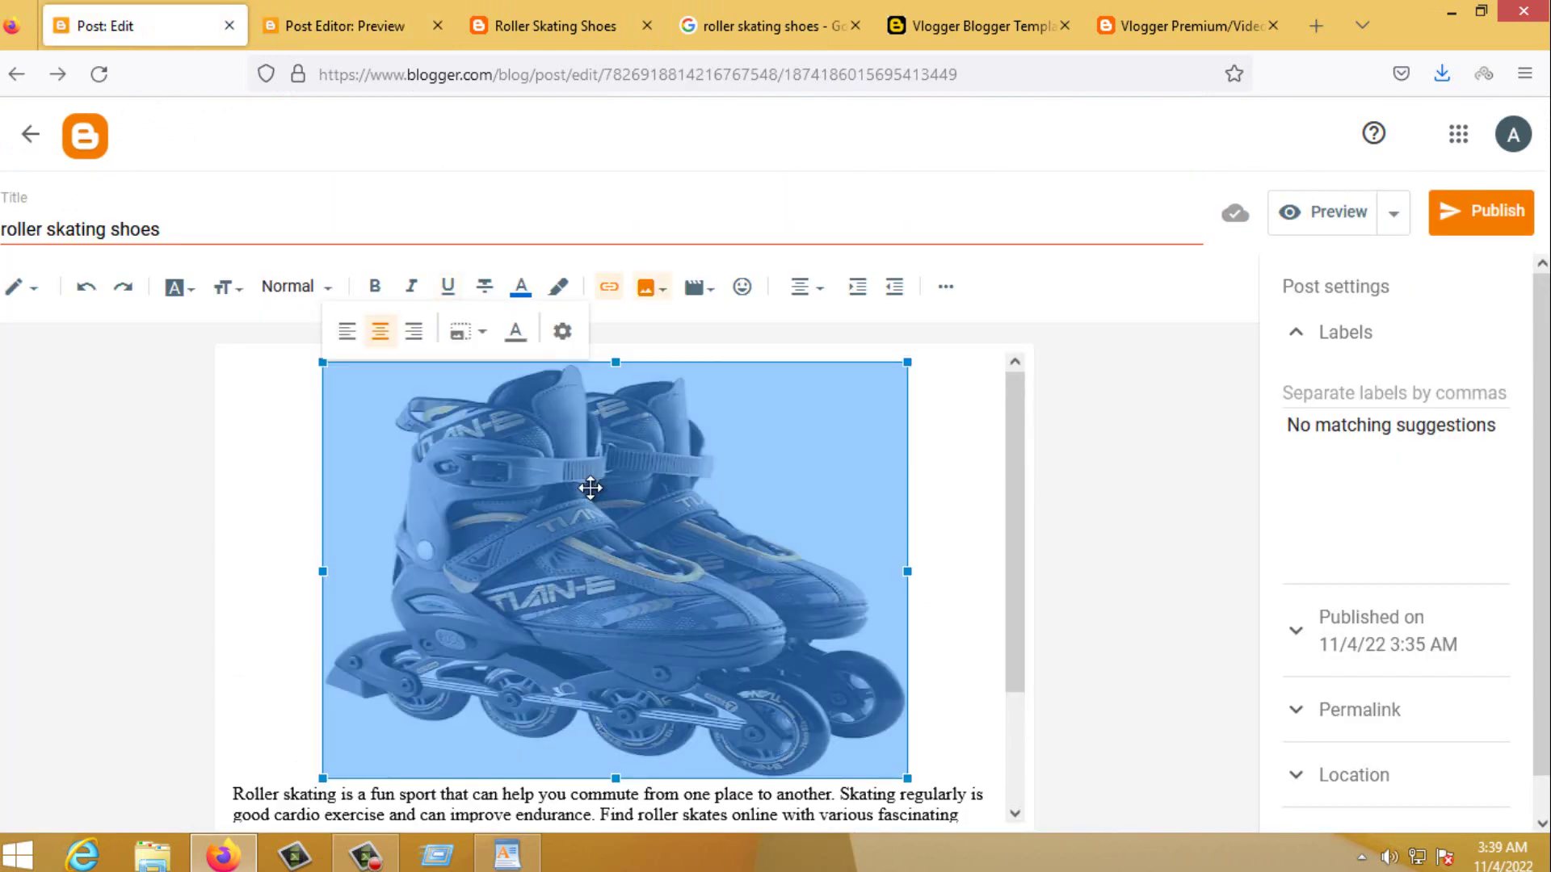
right_click(590, 488)
key(Escape)
scroll(773, 491, down, 1)
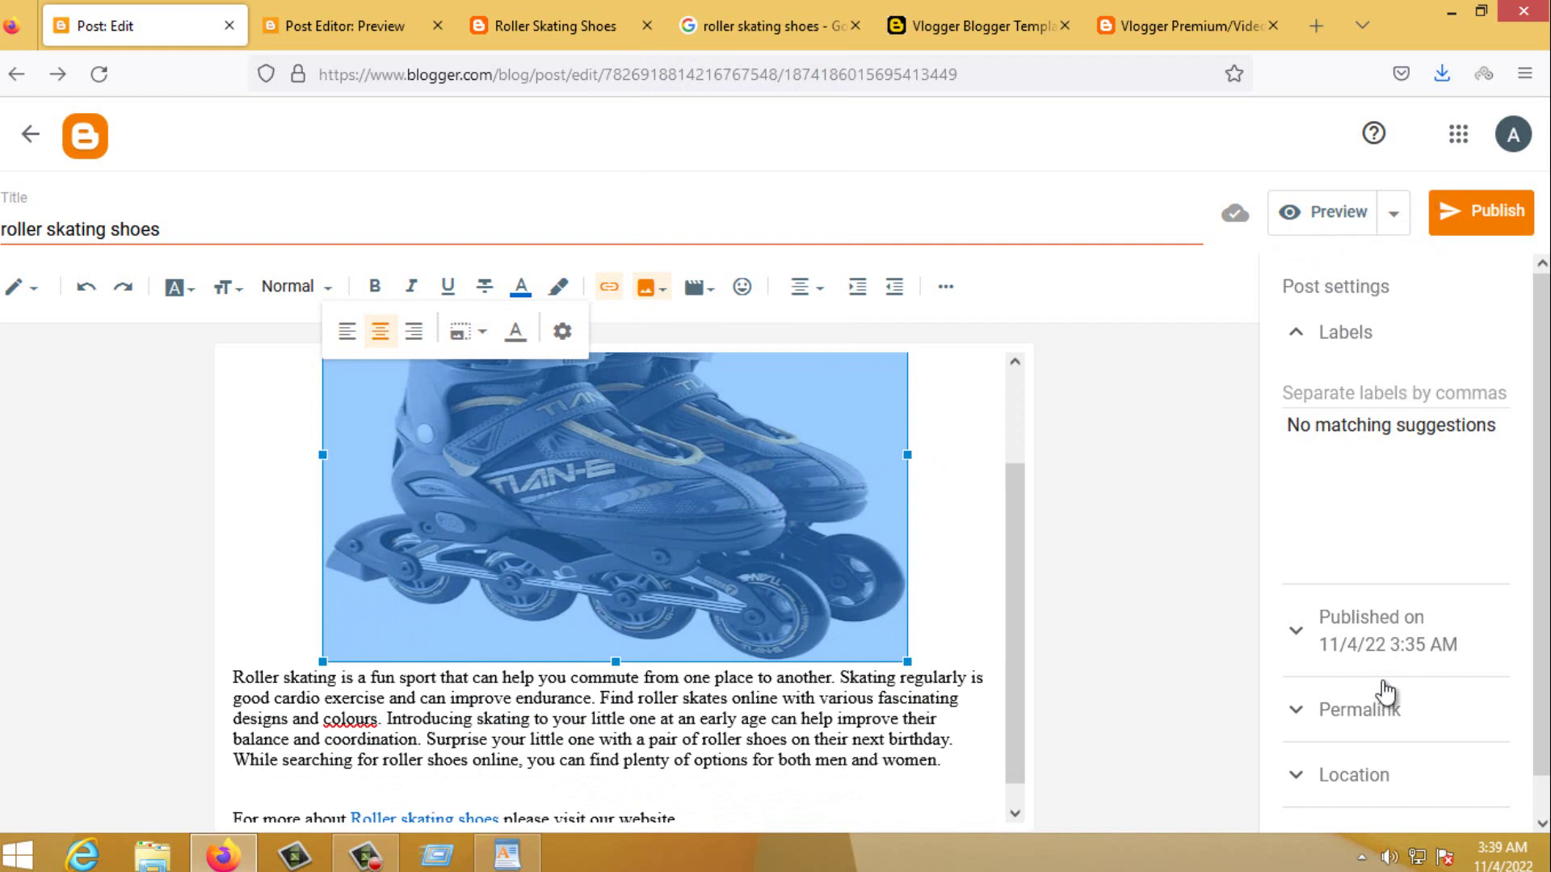
scroll(1385, 692, down, 1)
click(1400, 802)
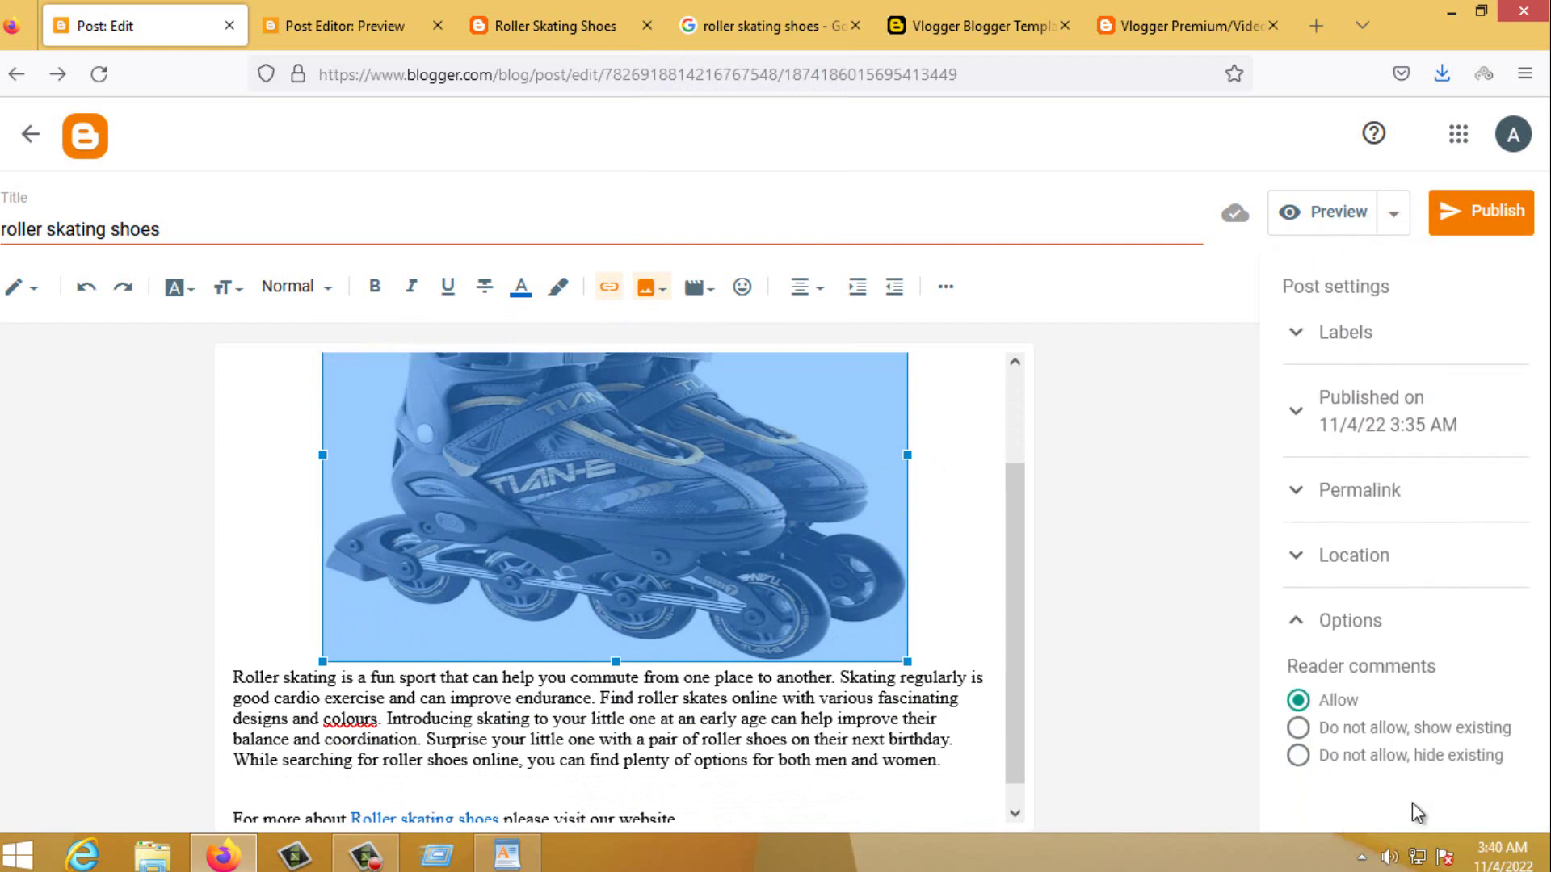
click(1385, 623)
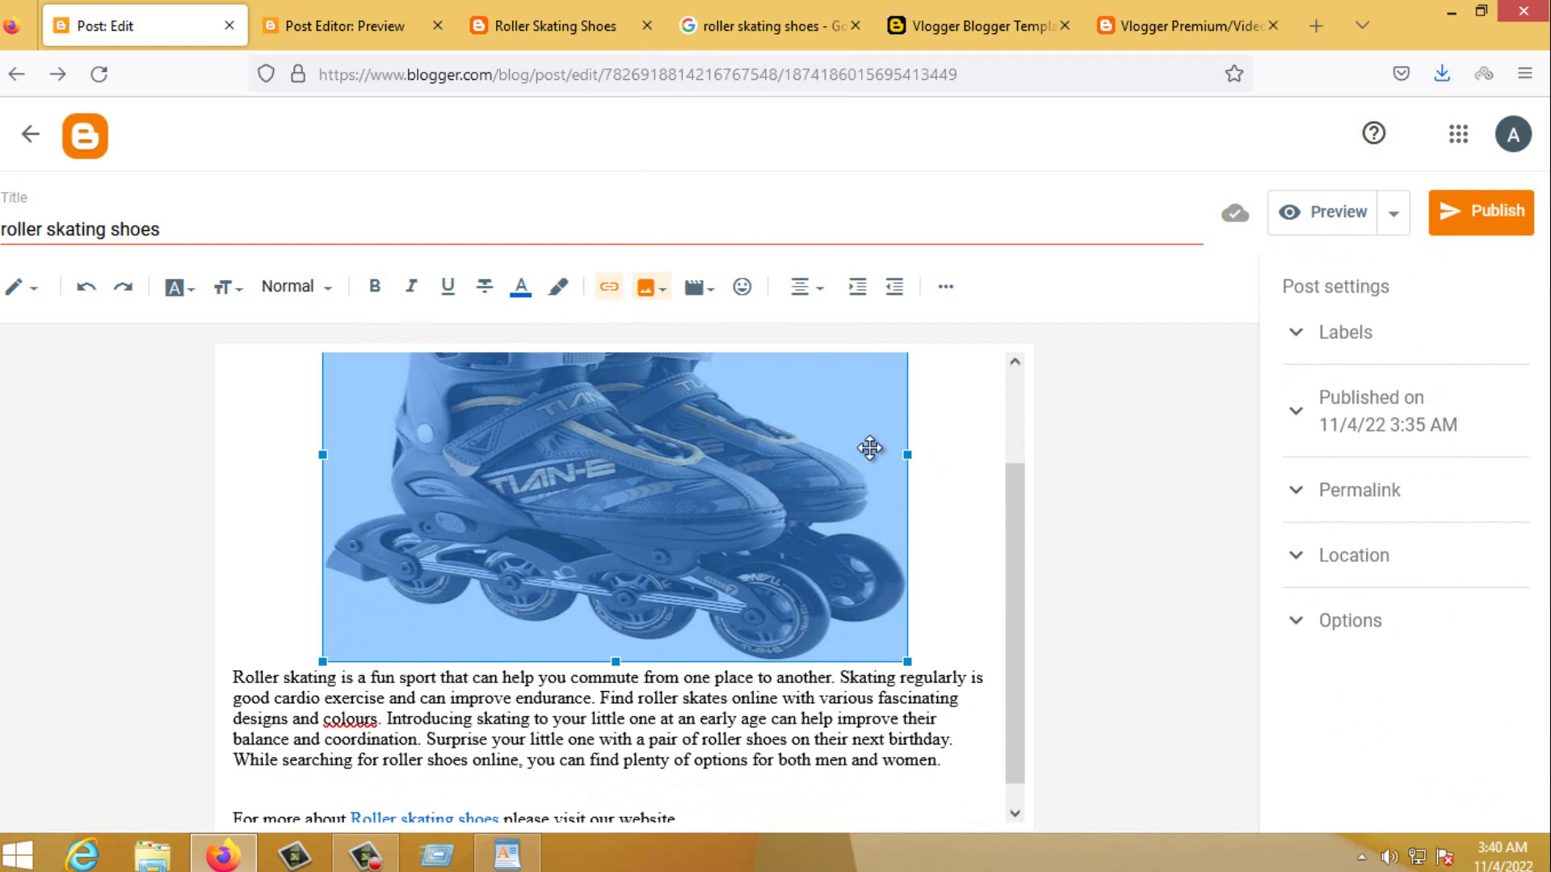
Open the skates image's settings and paste "roller skating shoes" as its alt text
right_click(731, 460)
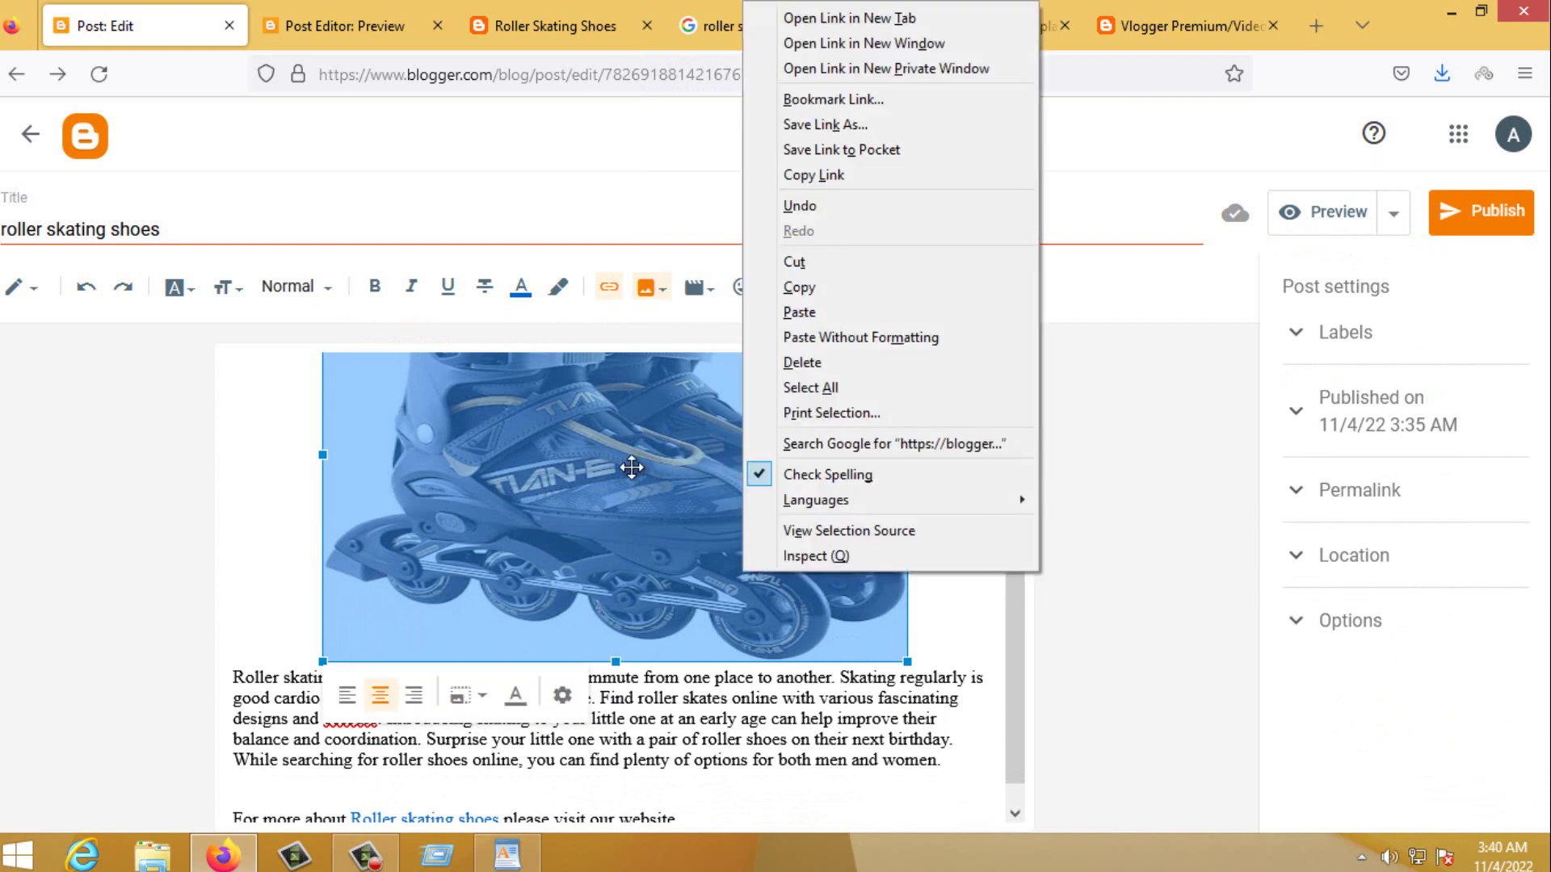
click(594, 467)
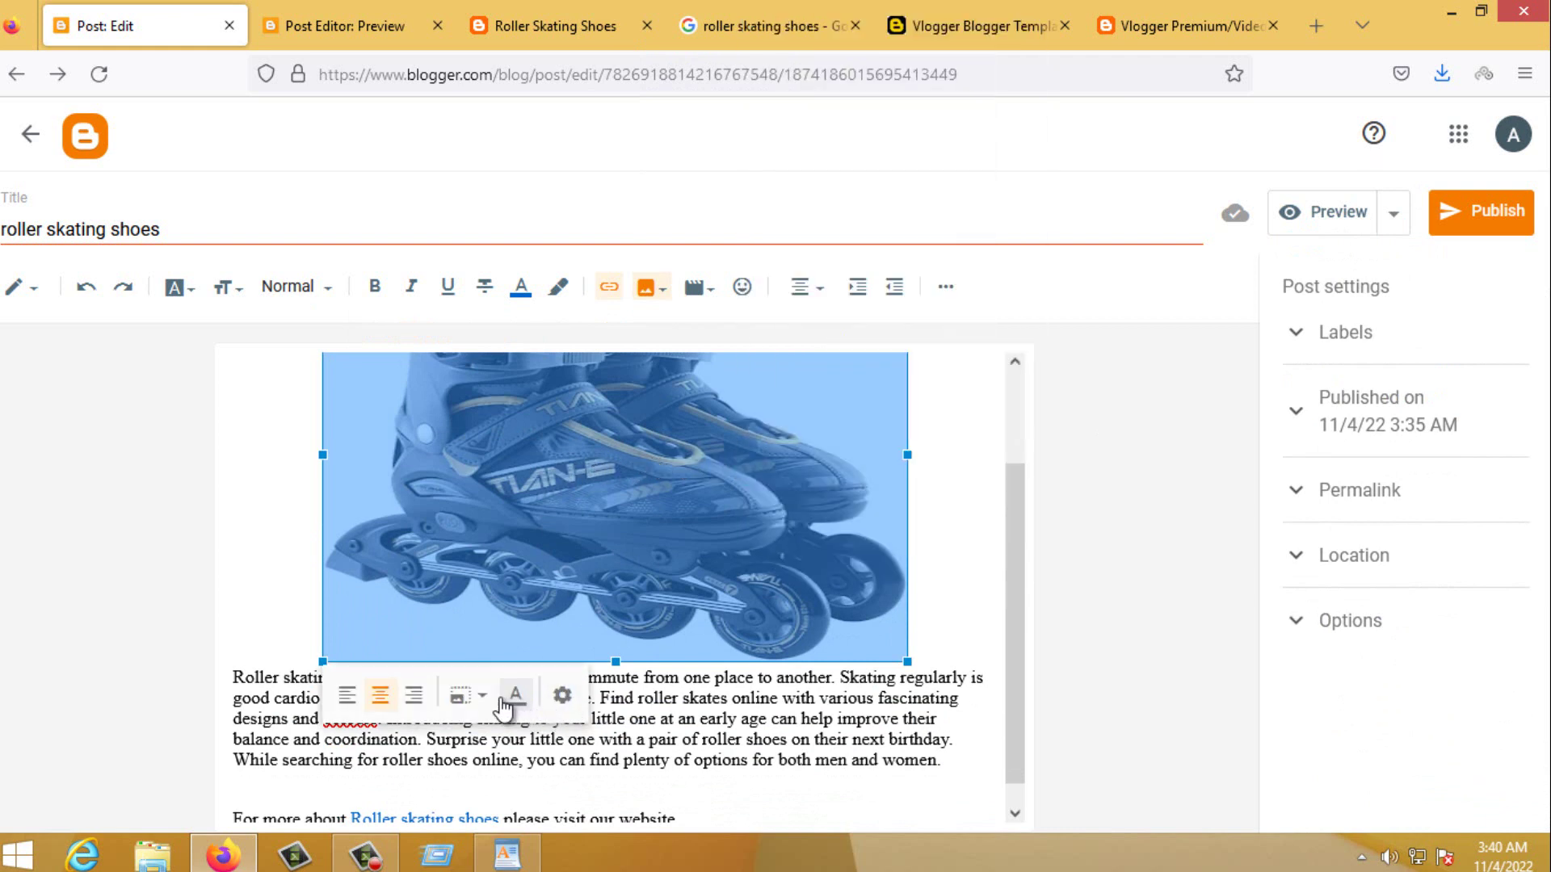
click(560, 696)
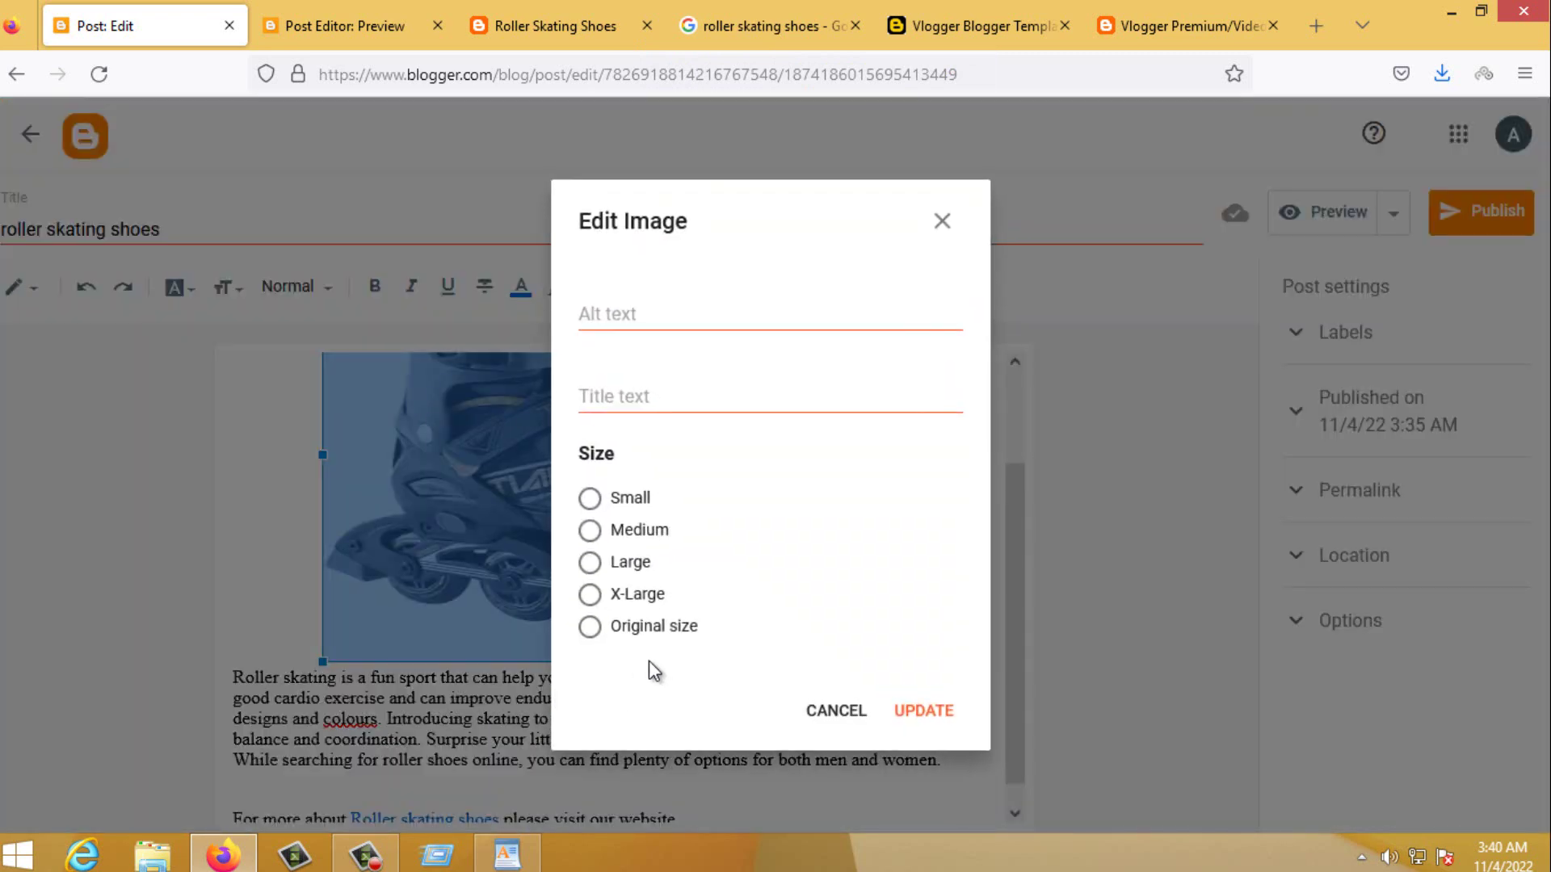
click(632, 315)
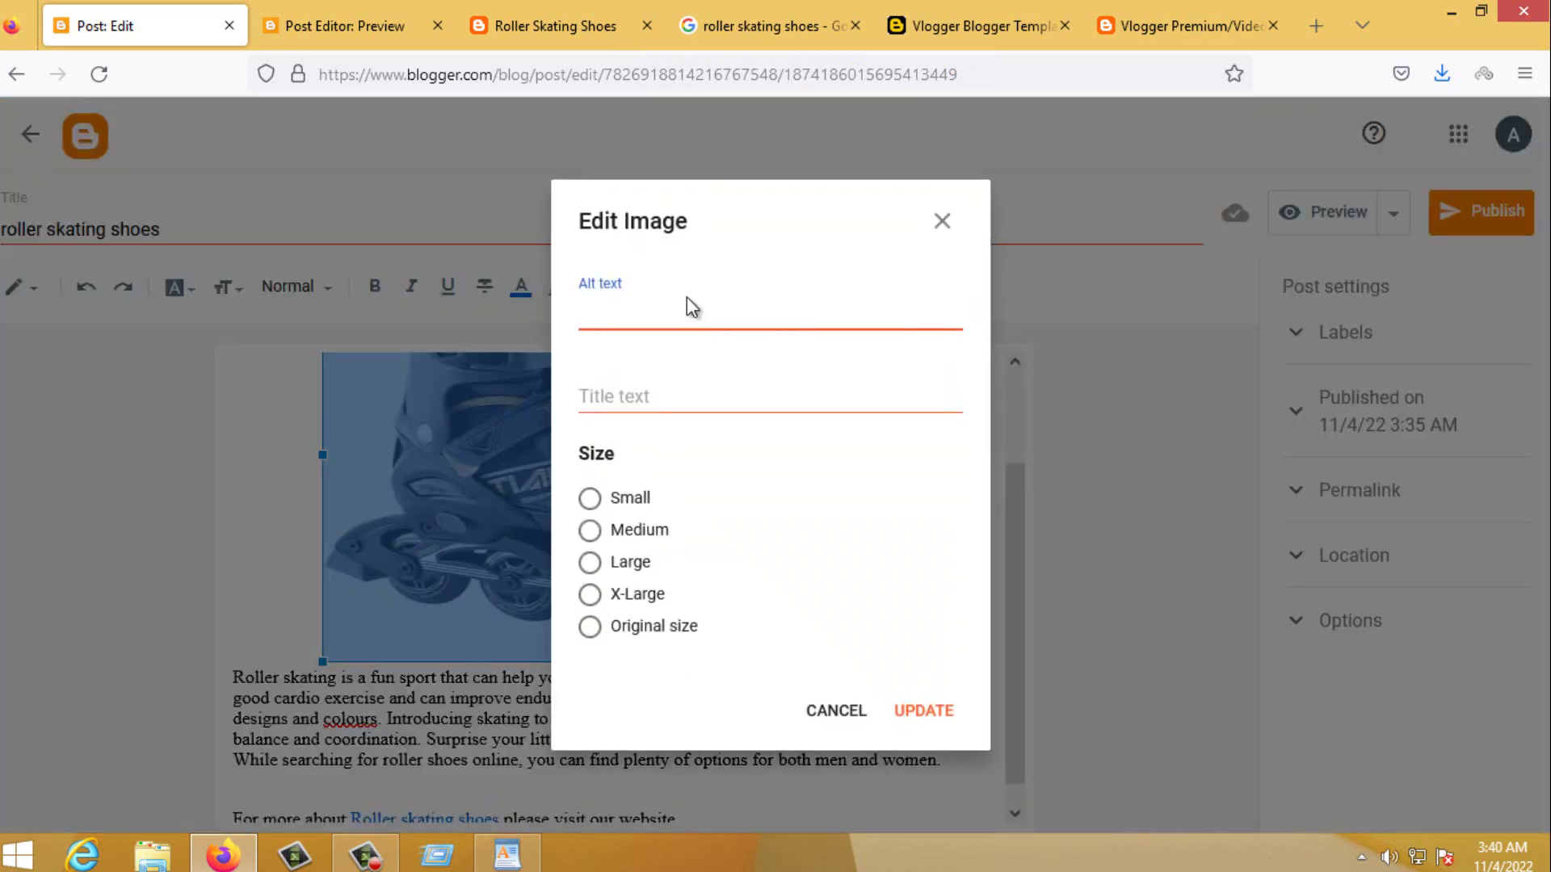
click(693, 395)
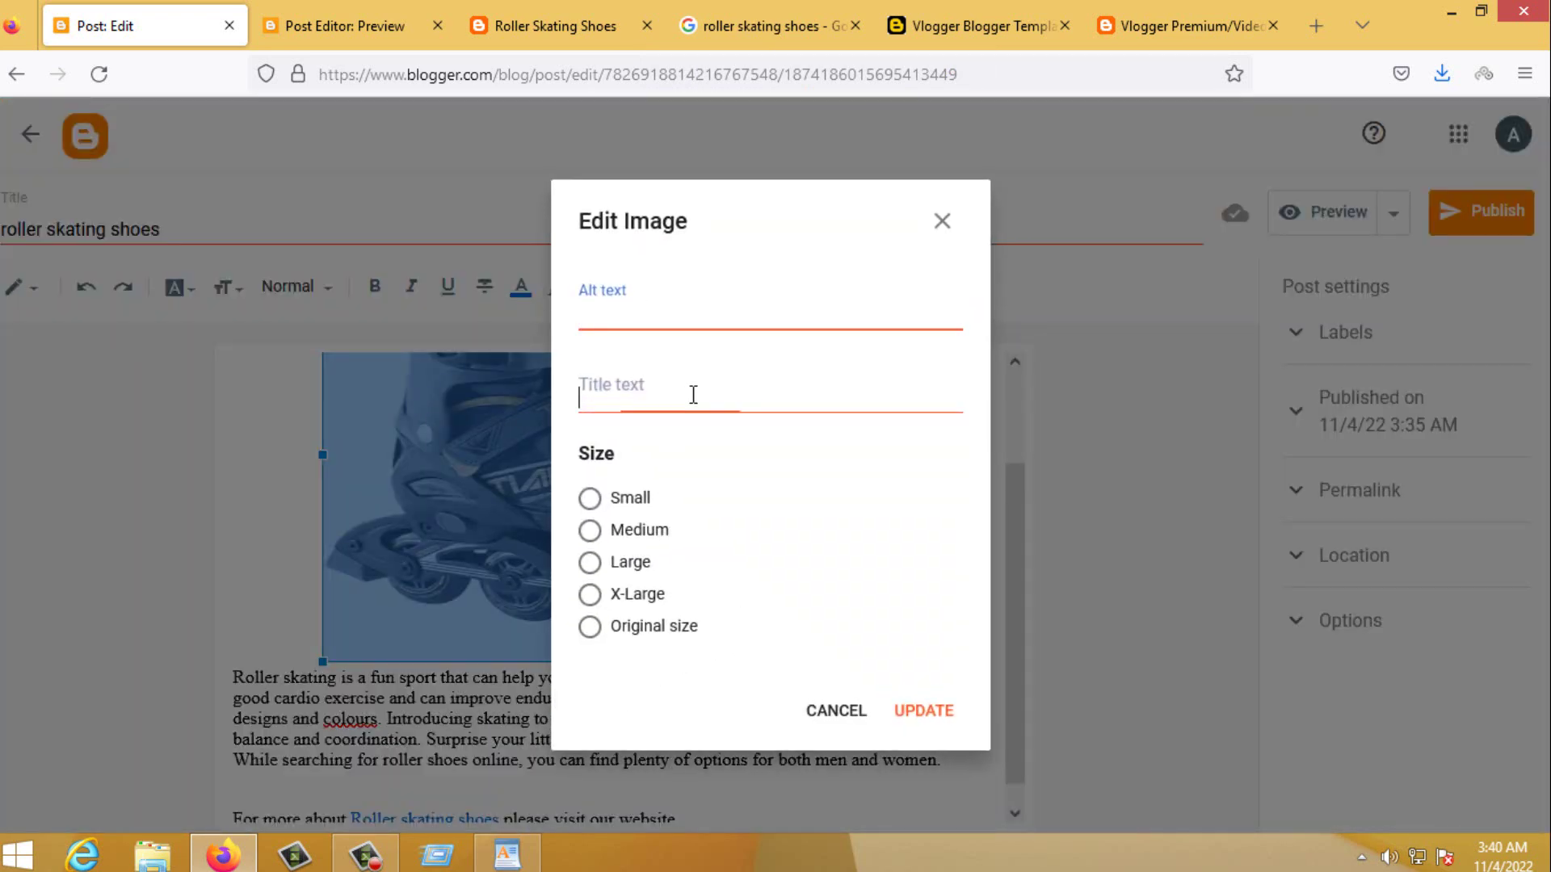
click(630, 319)
click(657, 358)
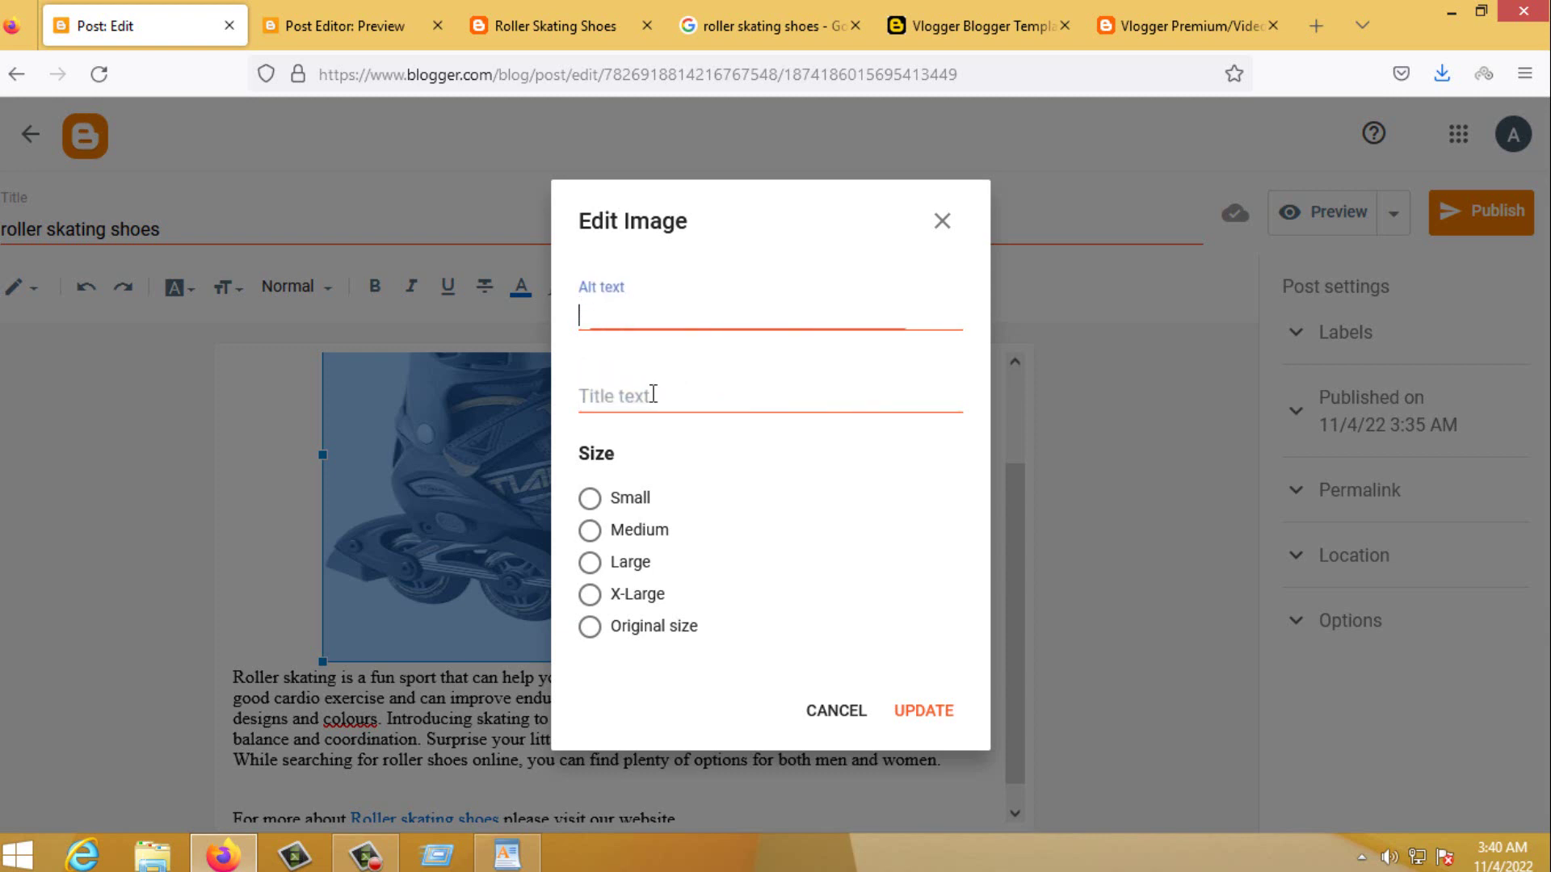
click(654, 393)
click(661, 313)
click(667, 373)
click(676, 315)
right_click(661, 319)
click(743, 454)
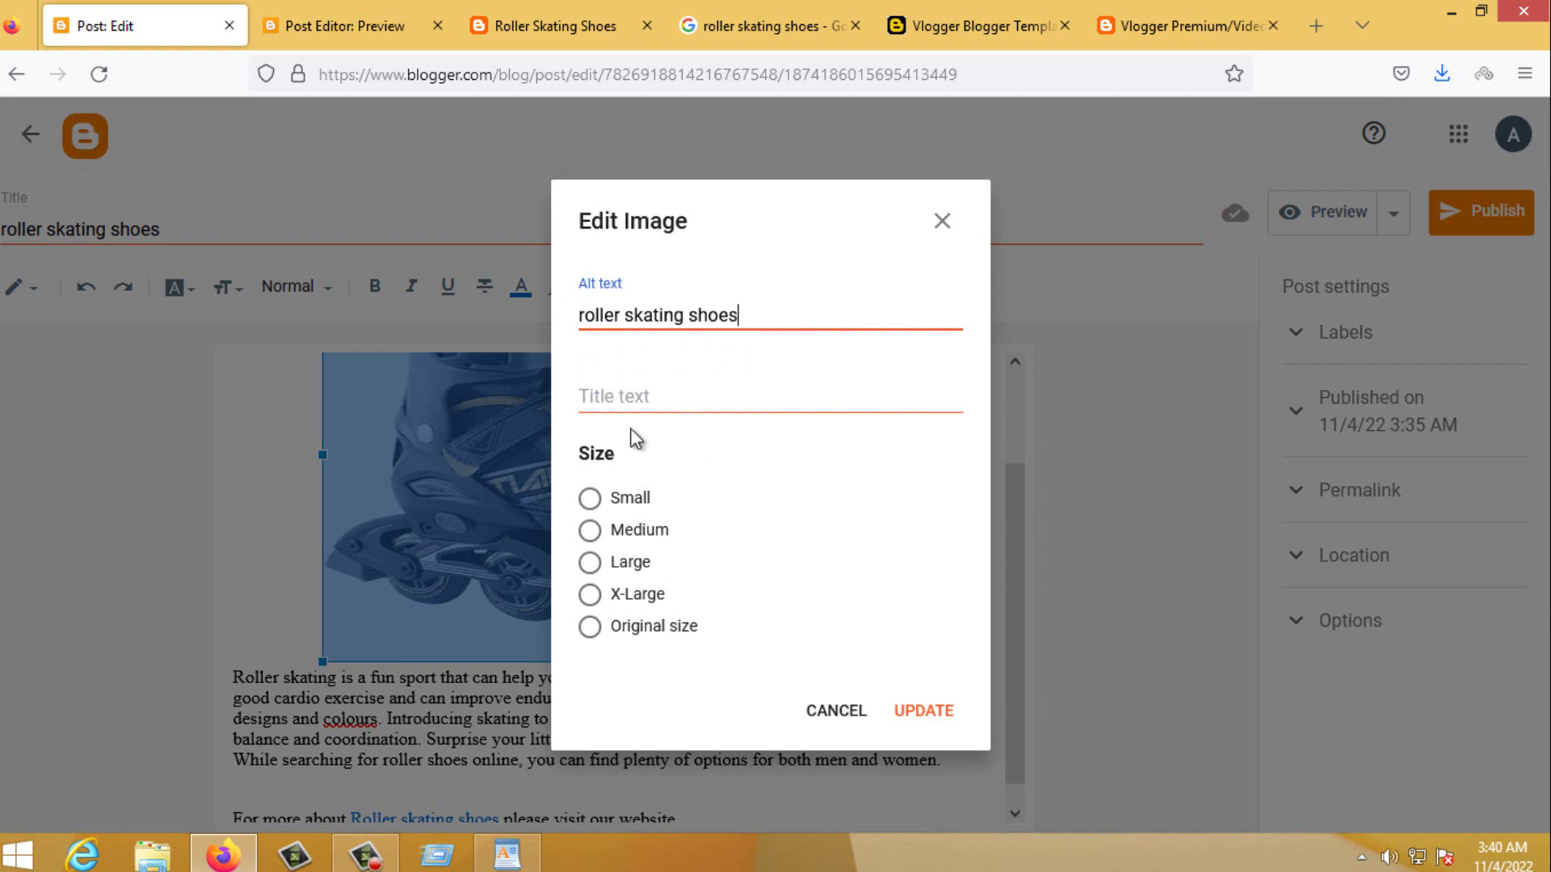
Paste "roller skating shoes" as the image's title text, choose the Large size, and update the image
click(651, 401)
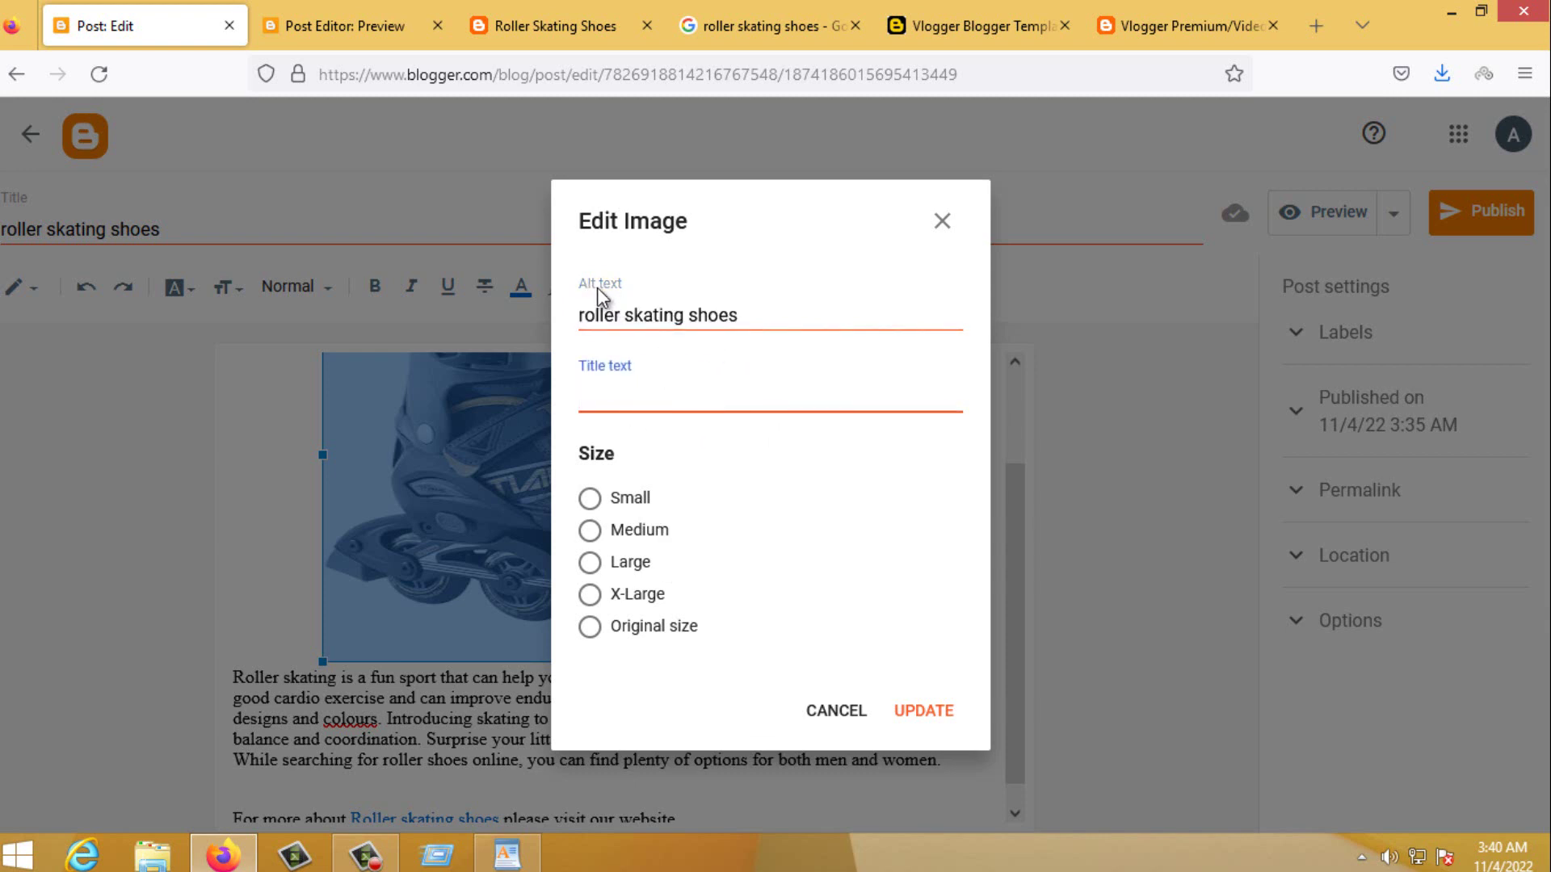
right_click(675, 401)
click(727, 527)
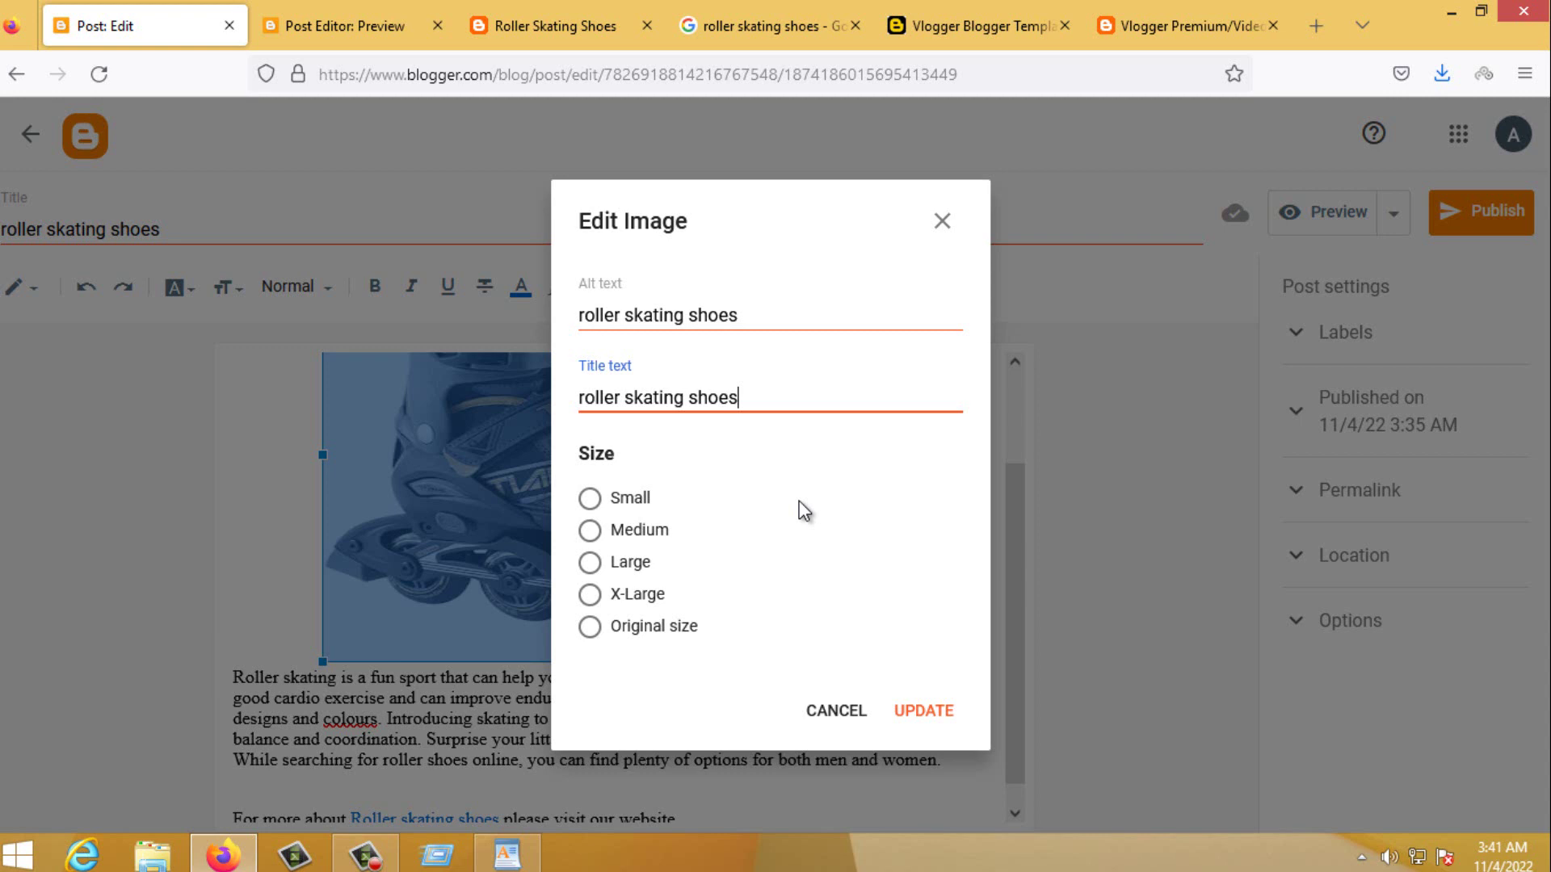
triple_click(812, 400)
click(826, 401)
click(643, 566)
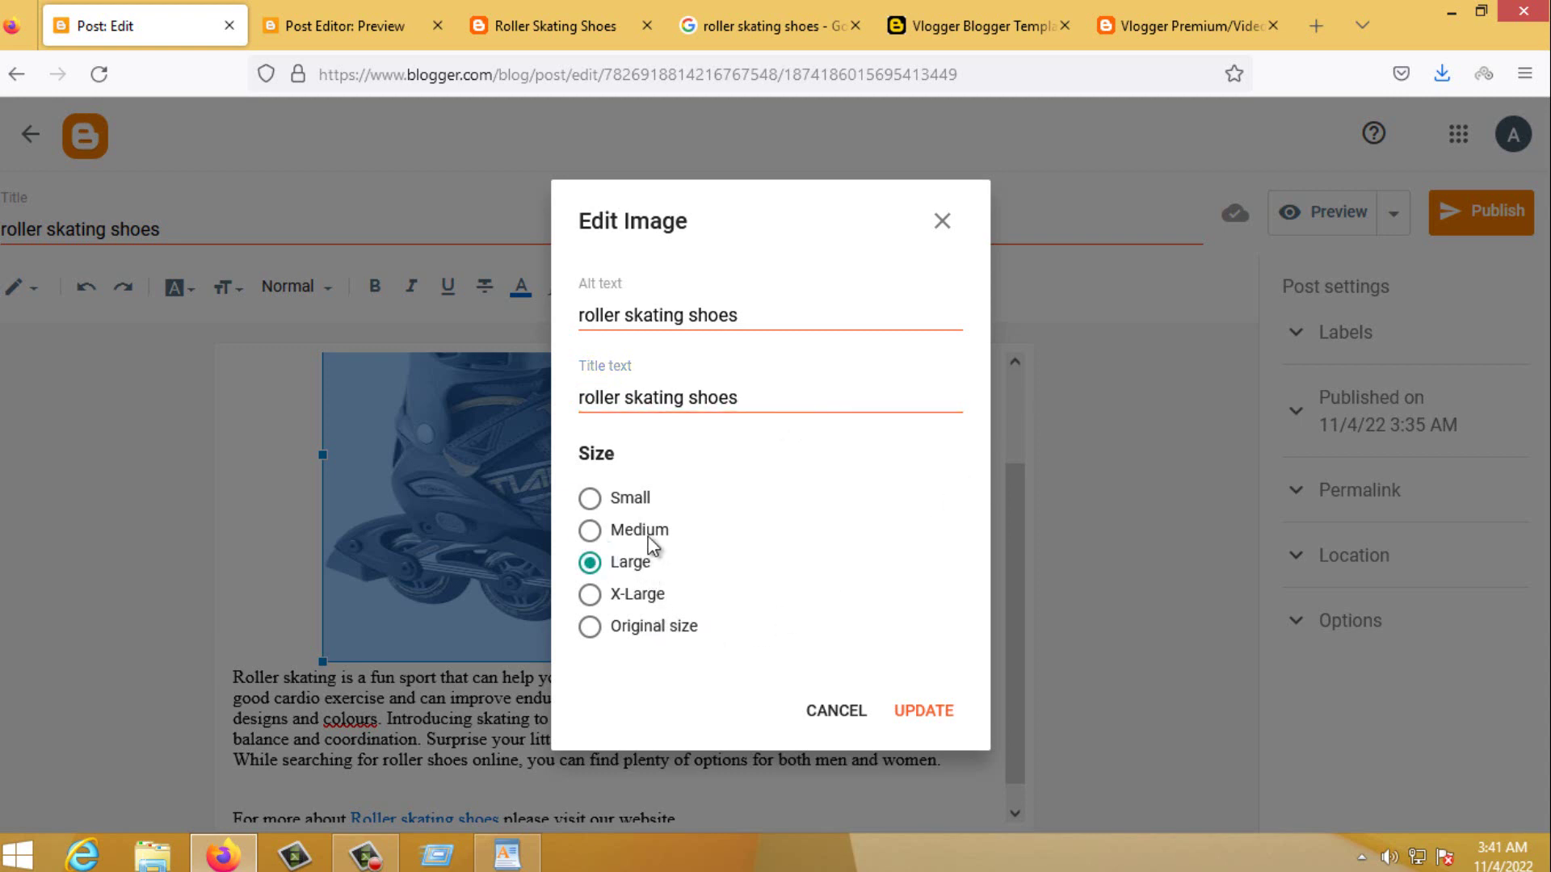
click(935, 719)
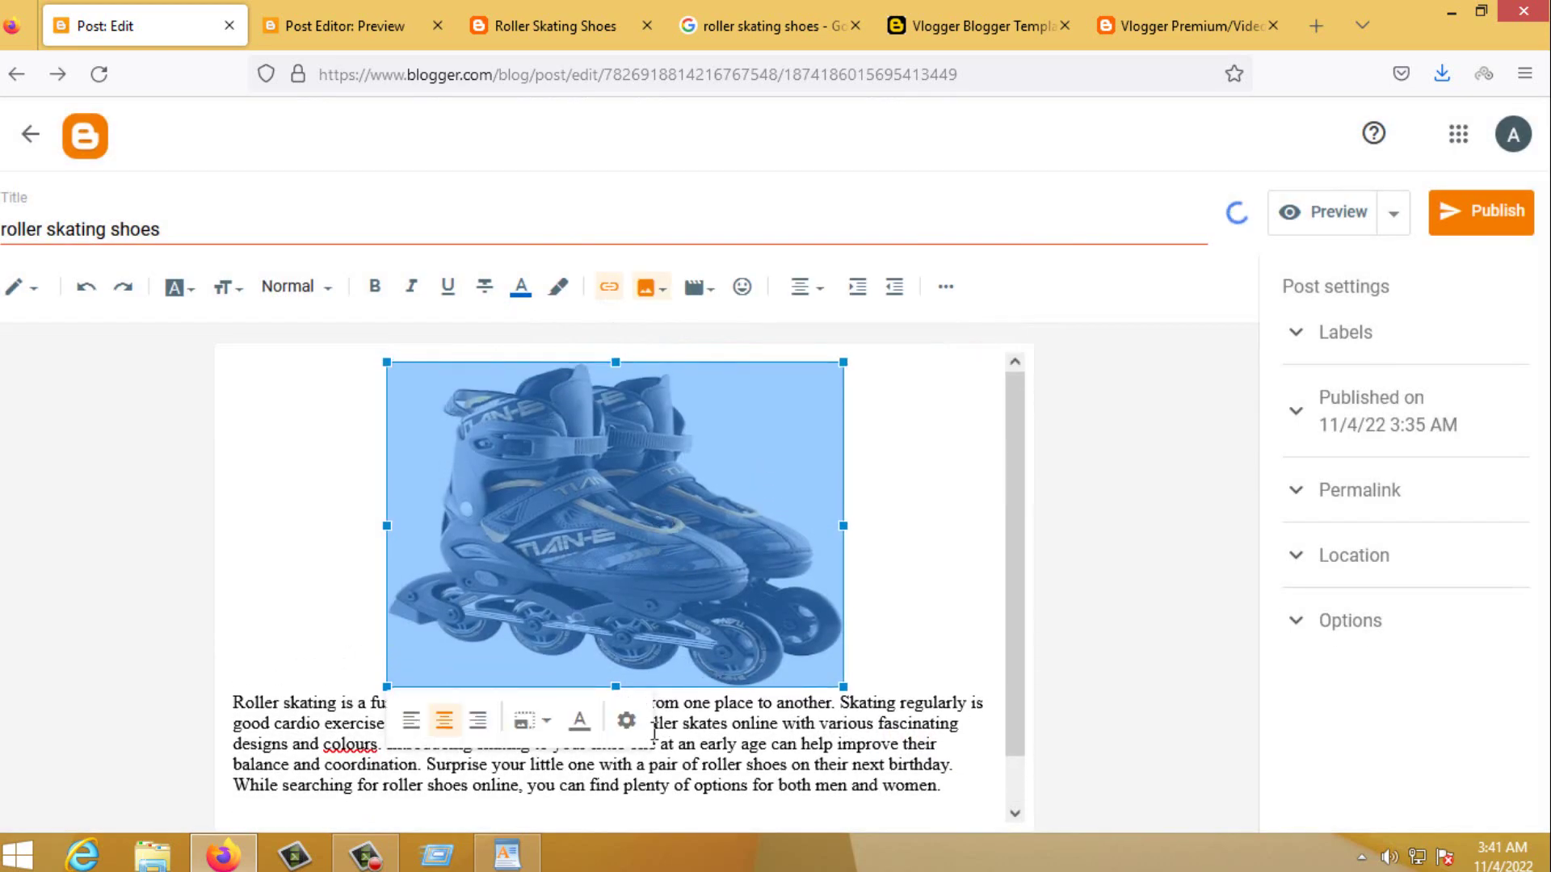
Change the skates image's size to X-Large and check how it fits above the paragraph
click(626, 719)
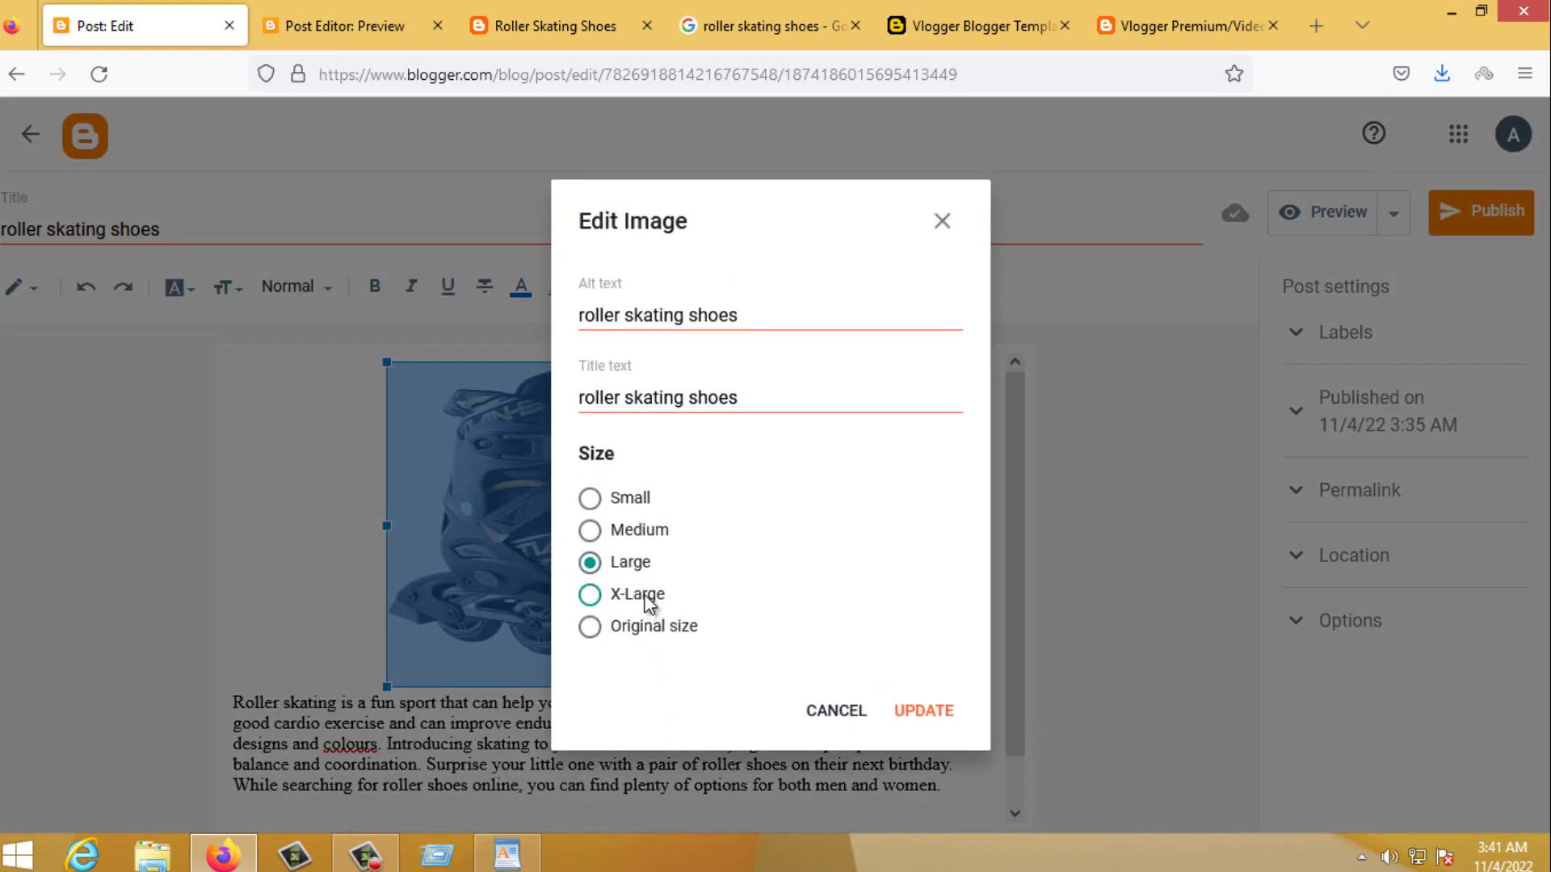
click(612, 595)
click(956, 718)
scroll(888, 690, down, 3)
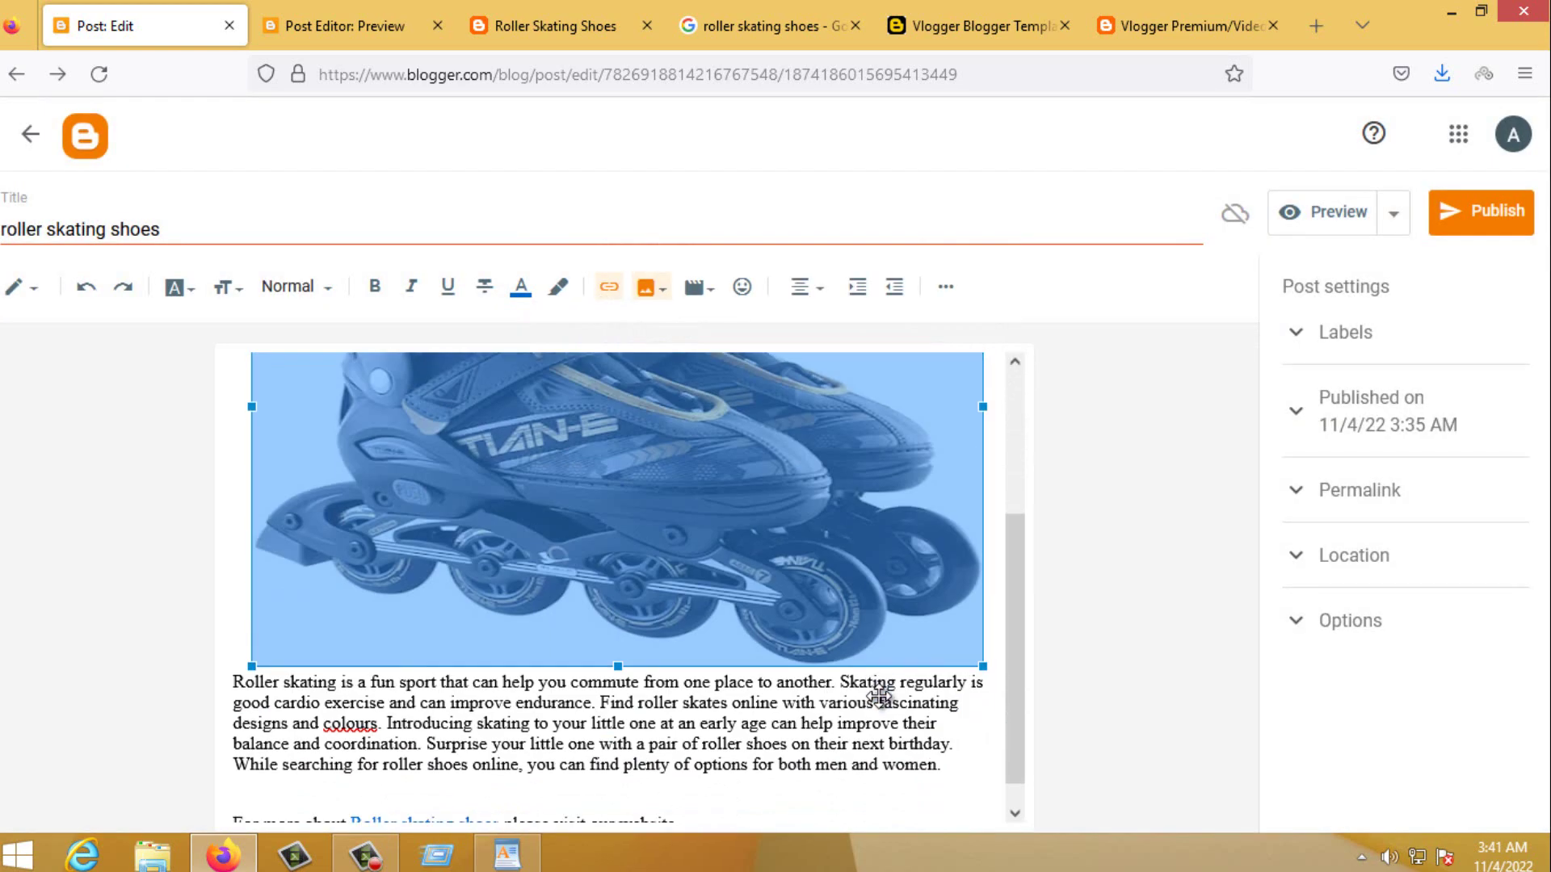
scroll(741, 619, up, 3)
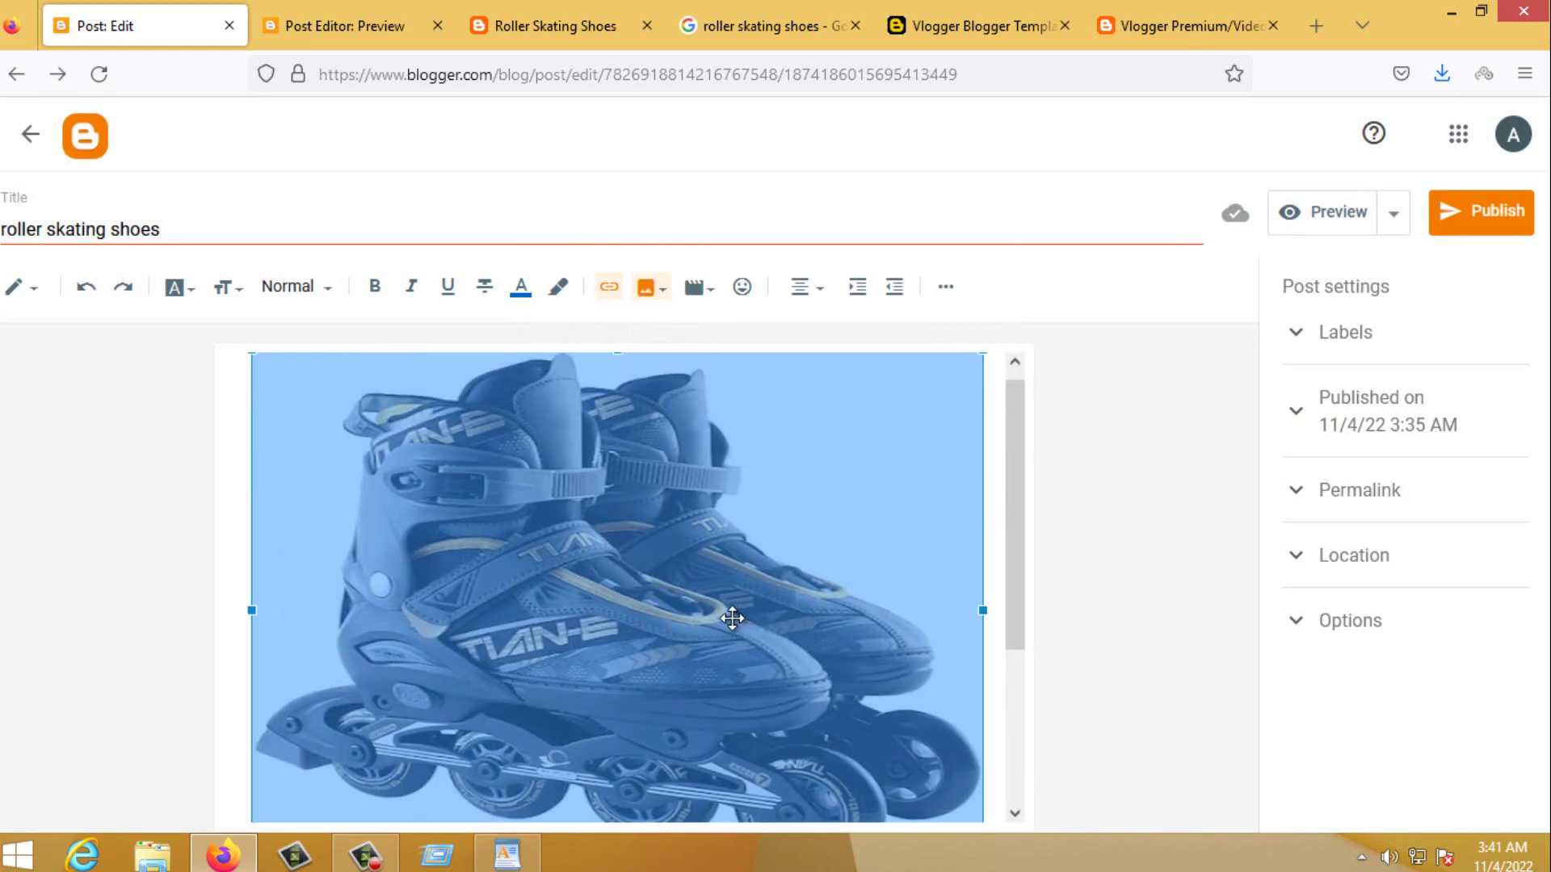
click(739, 618)
scroll(856, 638, down, 3)
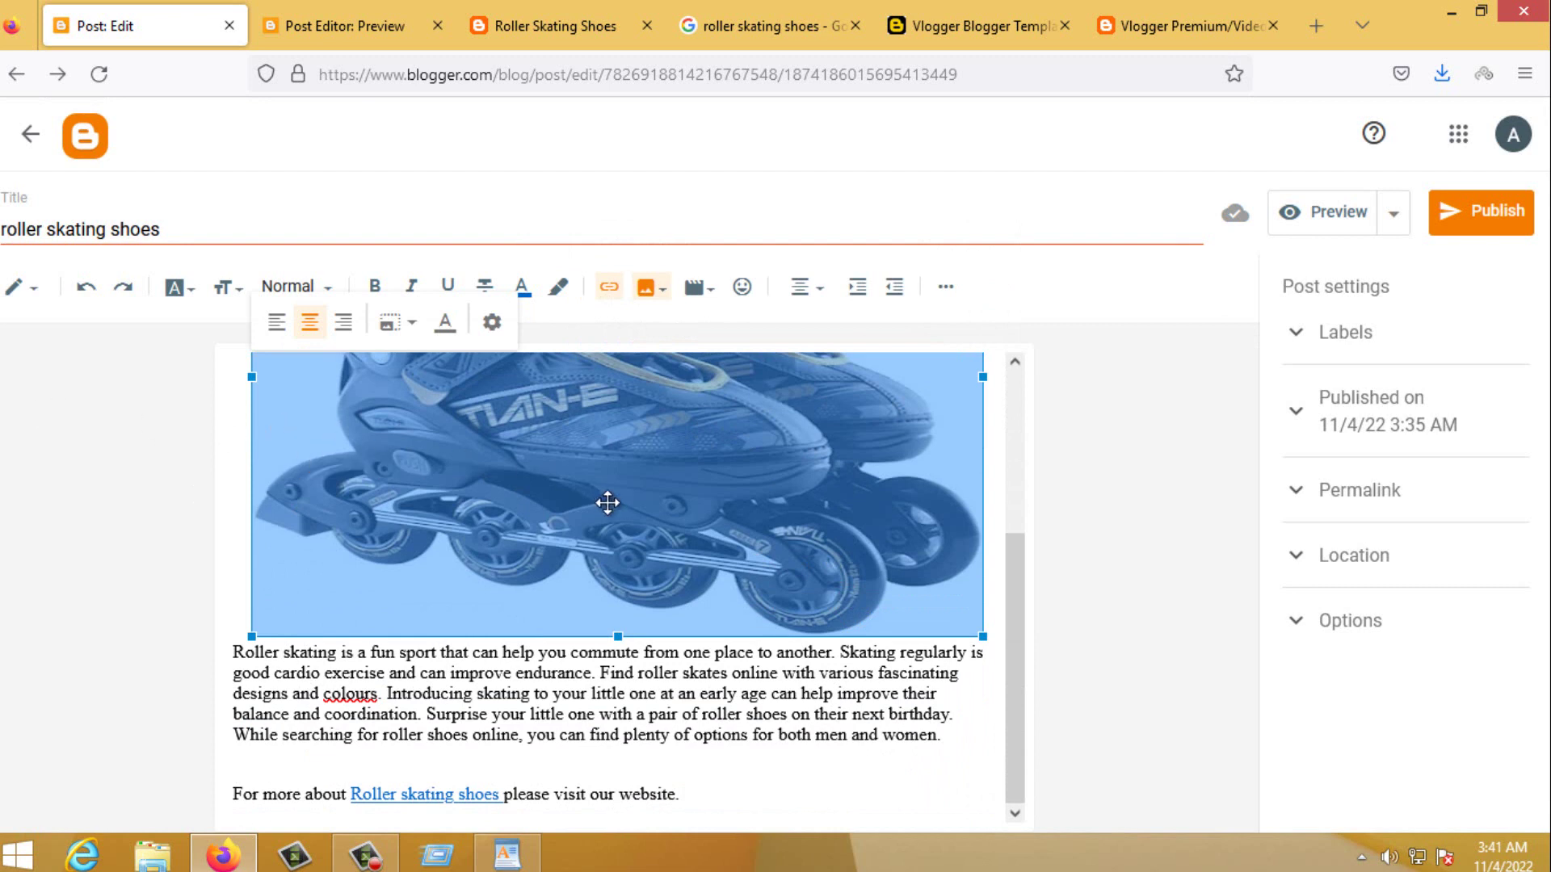
scroll(614, 503, up, 1)
scroll(614, 502, up, 2)
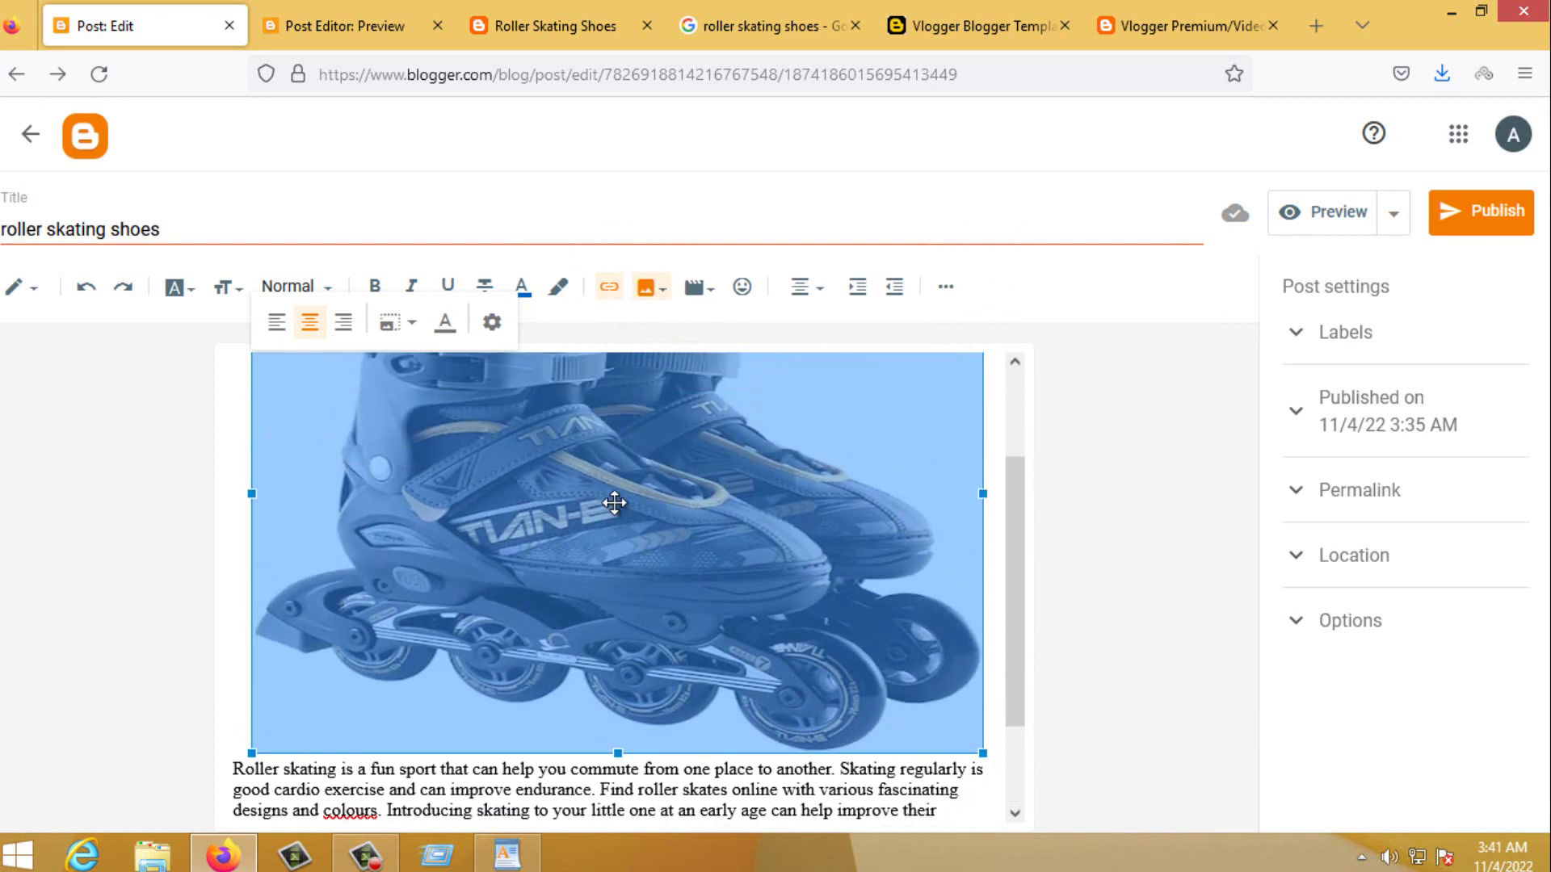
Switch to the blogger document in WordPad, copy the Flipkart skates URL, and return to the post in Firefox
click(517, 855)
right_click(863, 487)
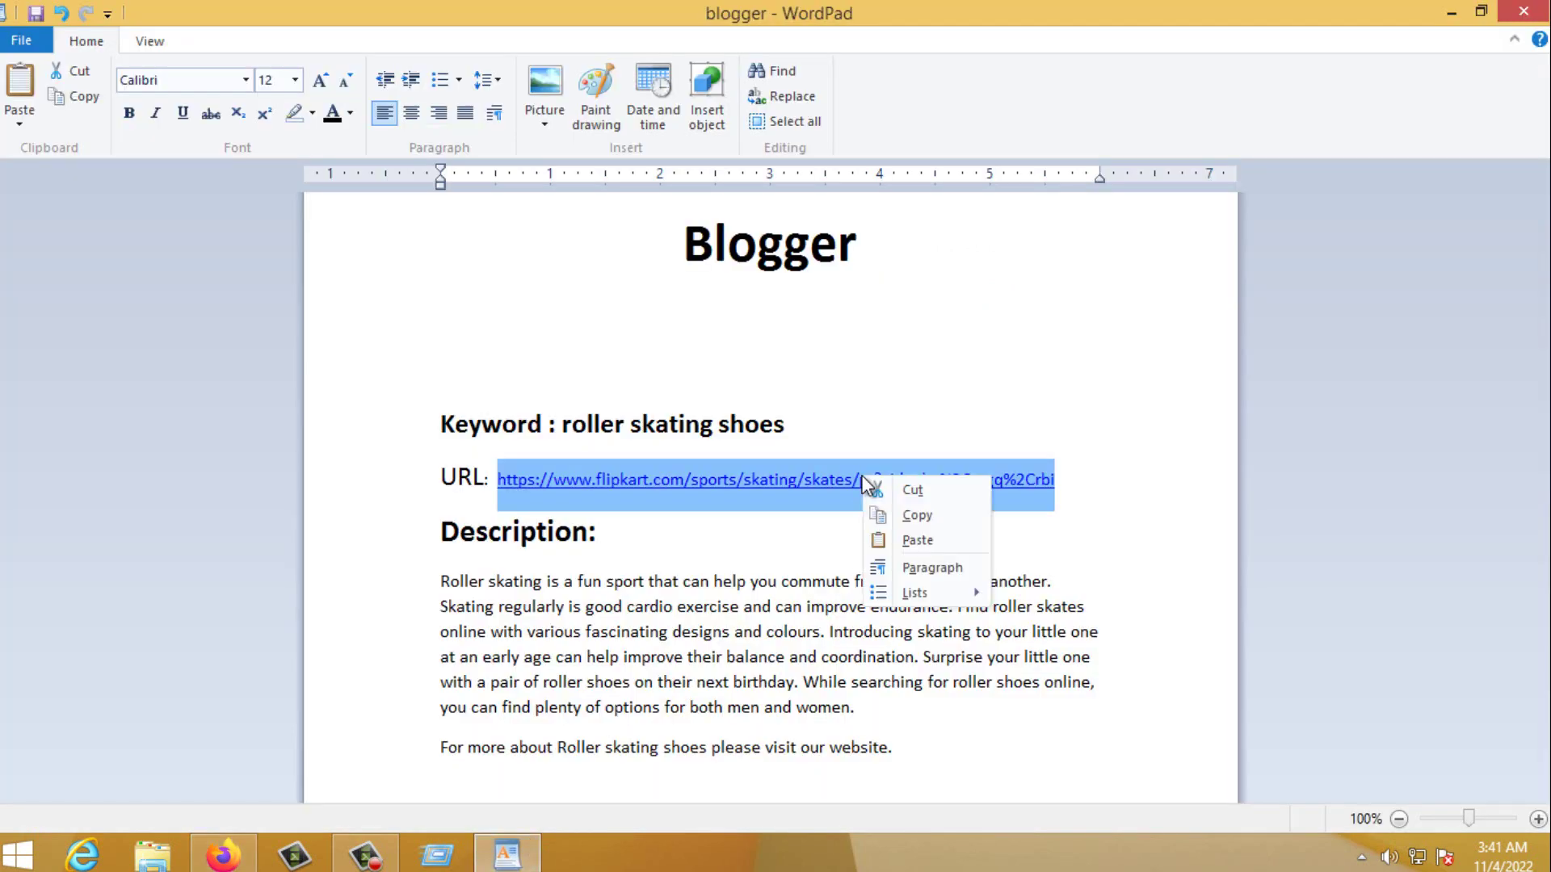
click(918, 515)
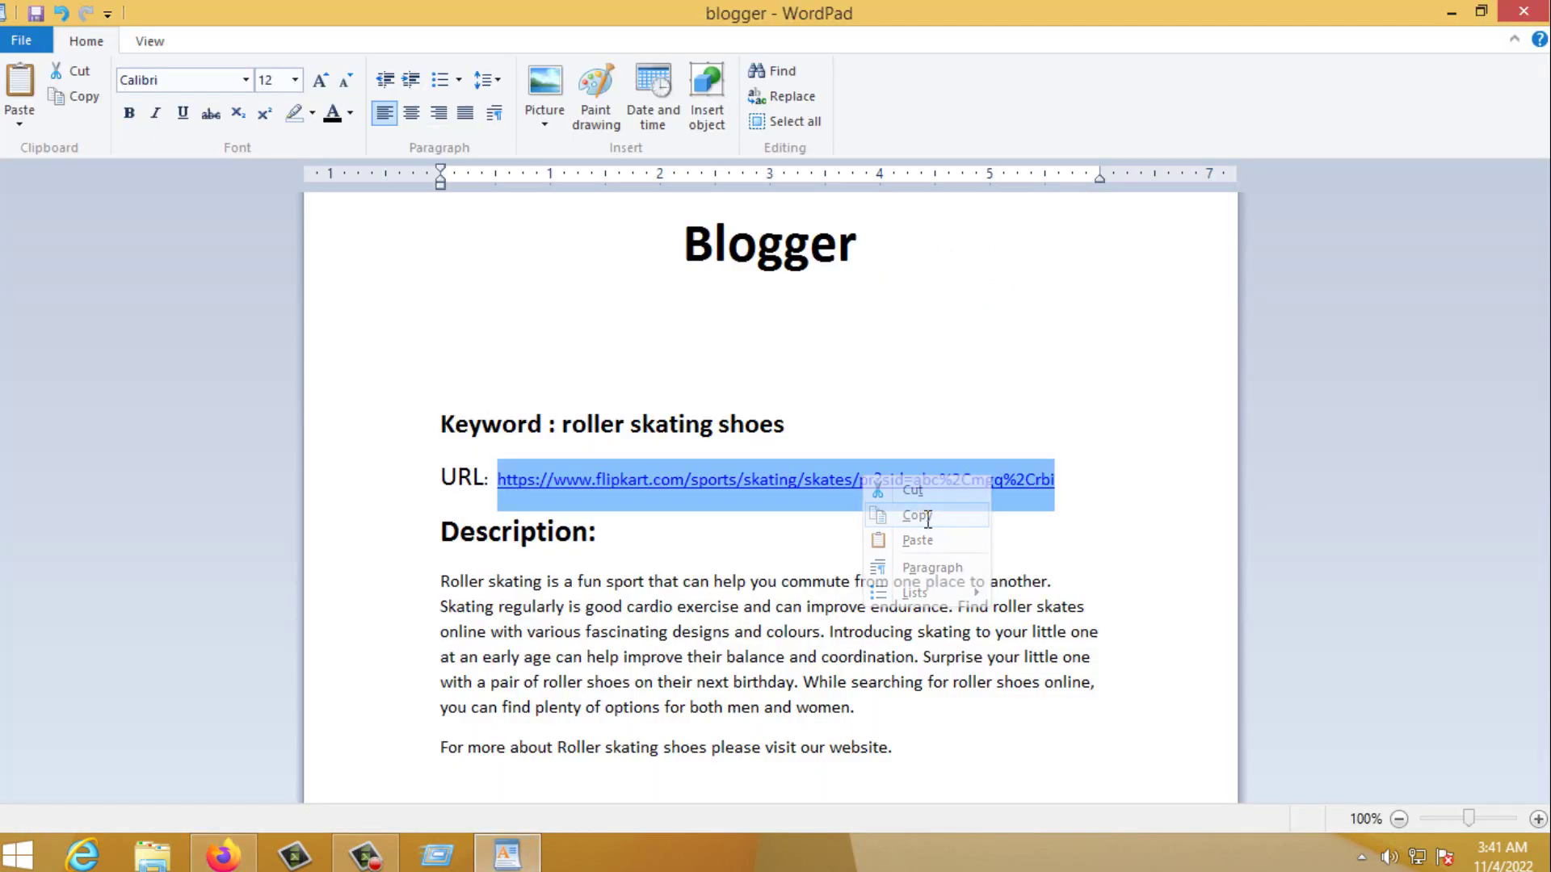
click(373, 858)
click(373, 858)
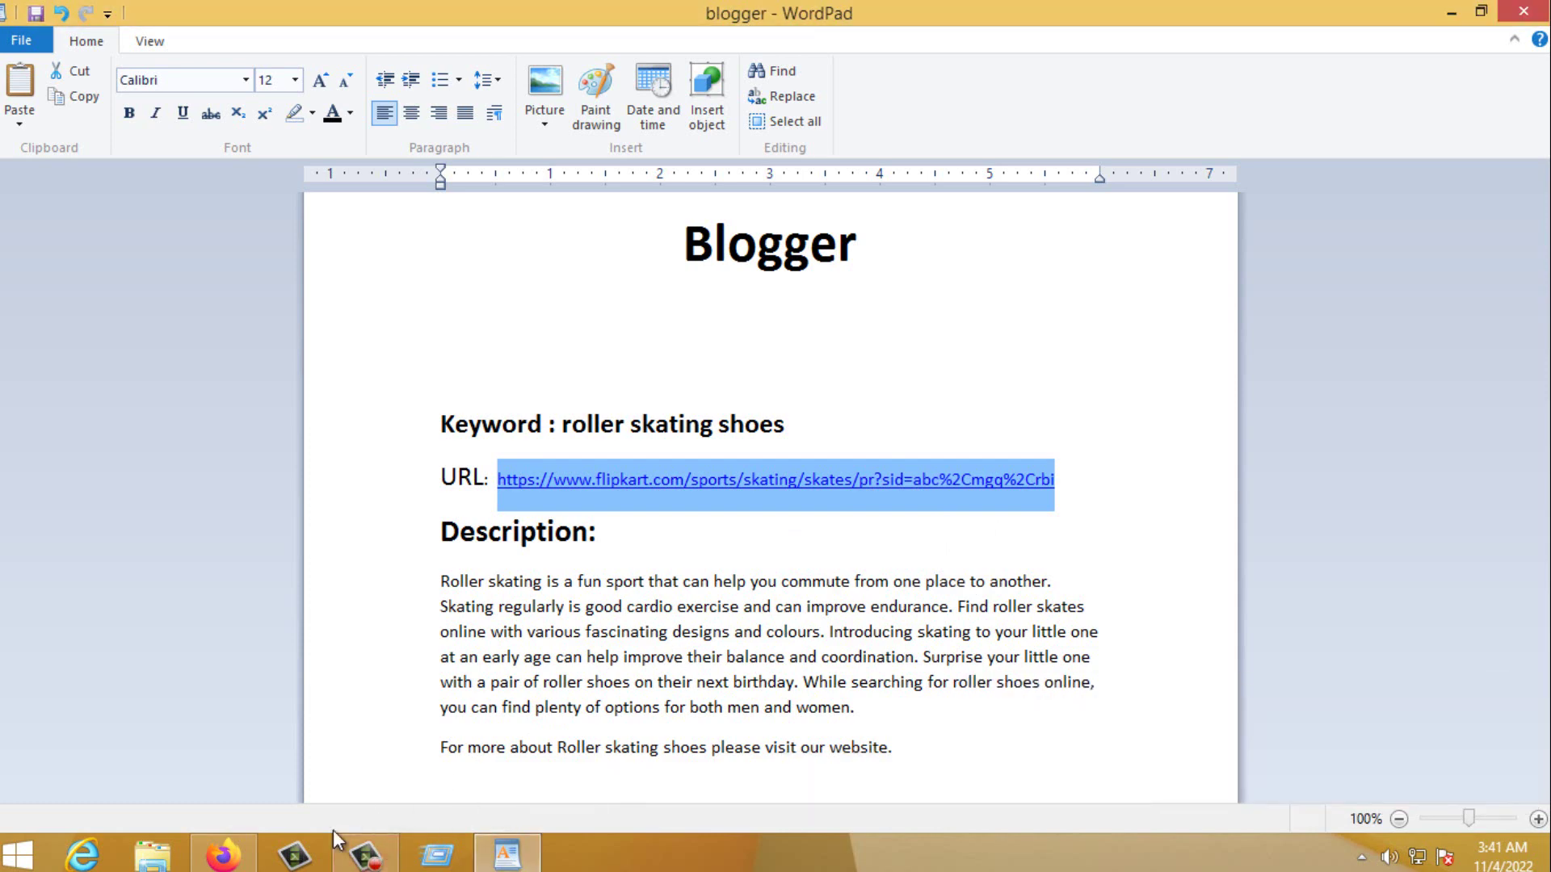
click(222, 854)
Replace the skates image's link address with the copied Flipkart URL and apply it
scroll(729, 477, up, 3)
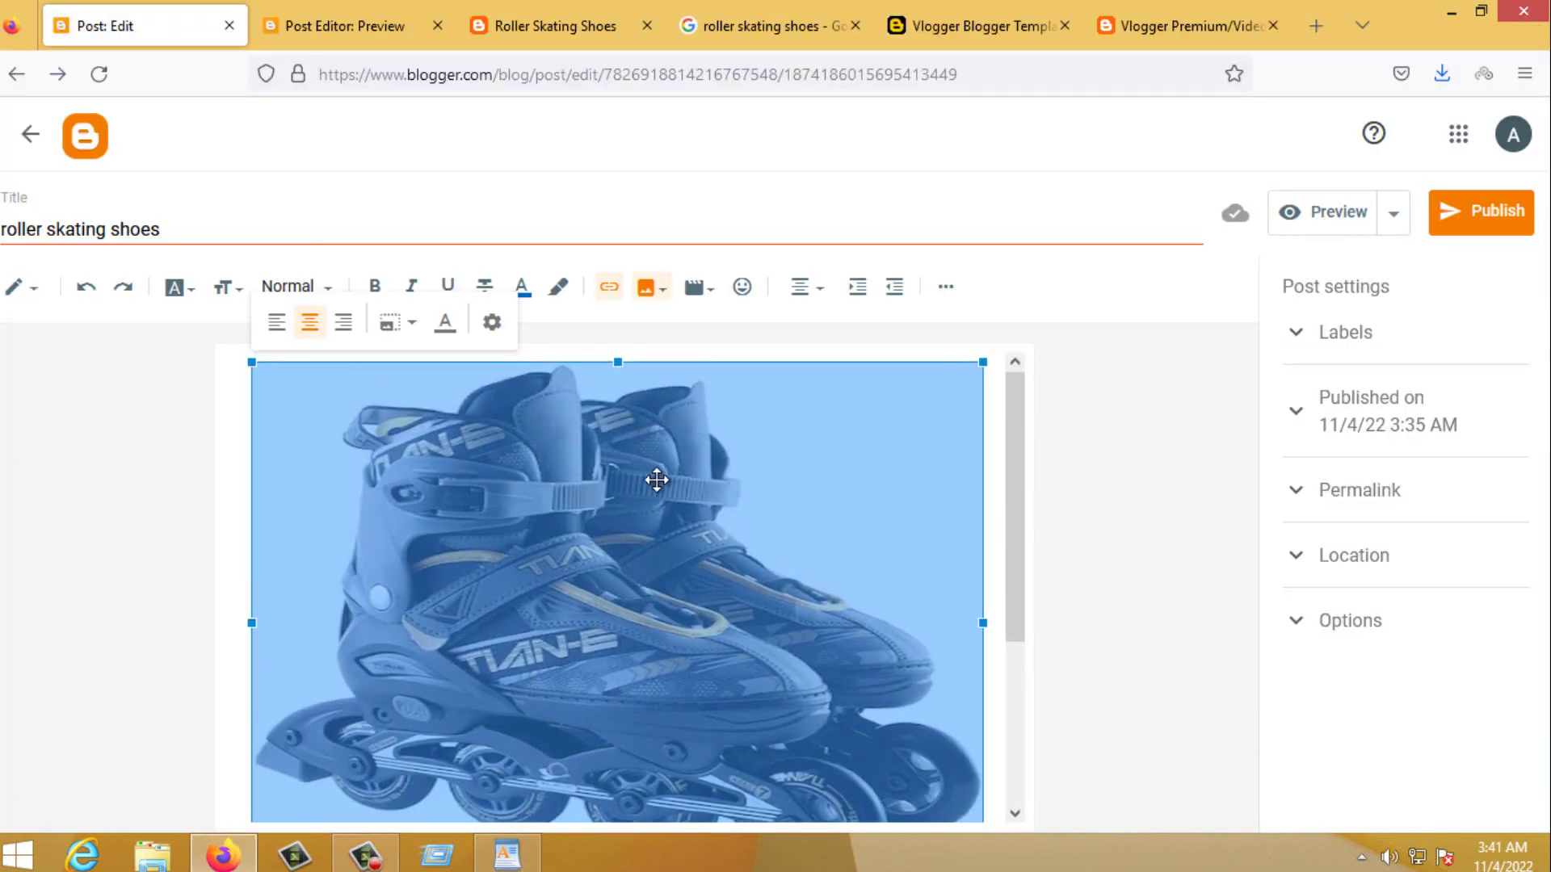
click(610, 291)
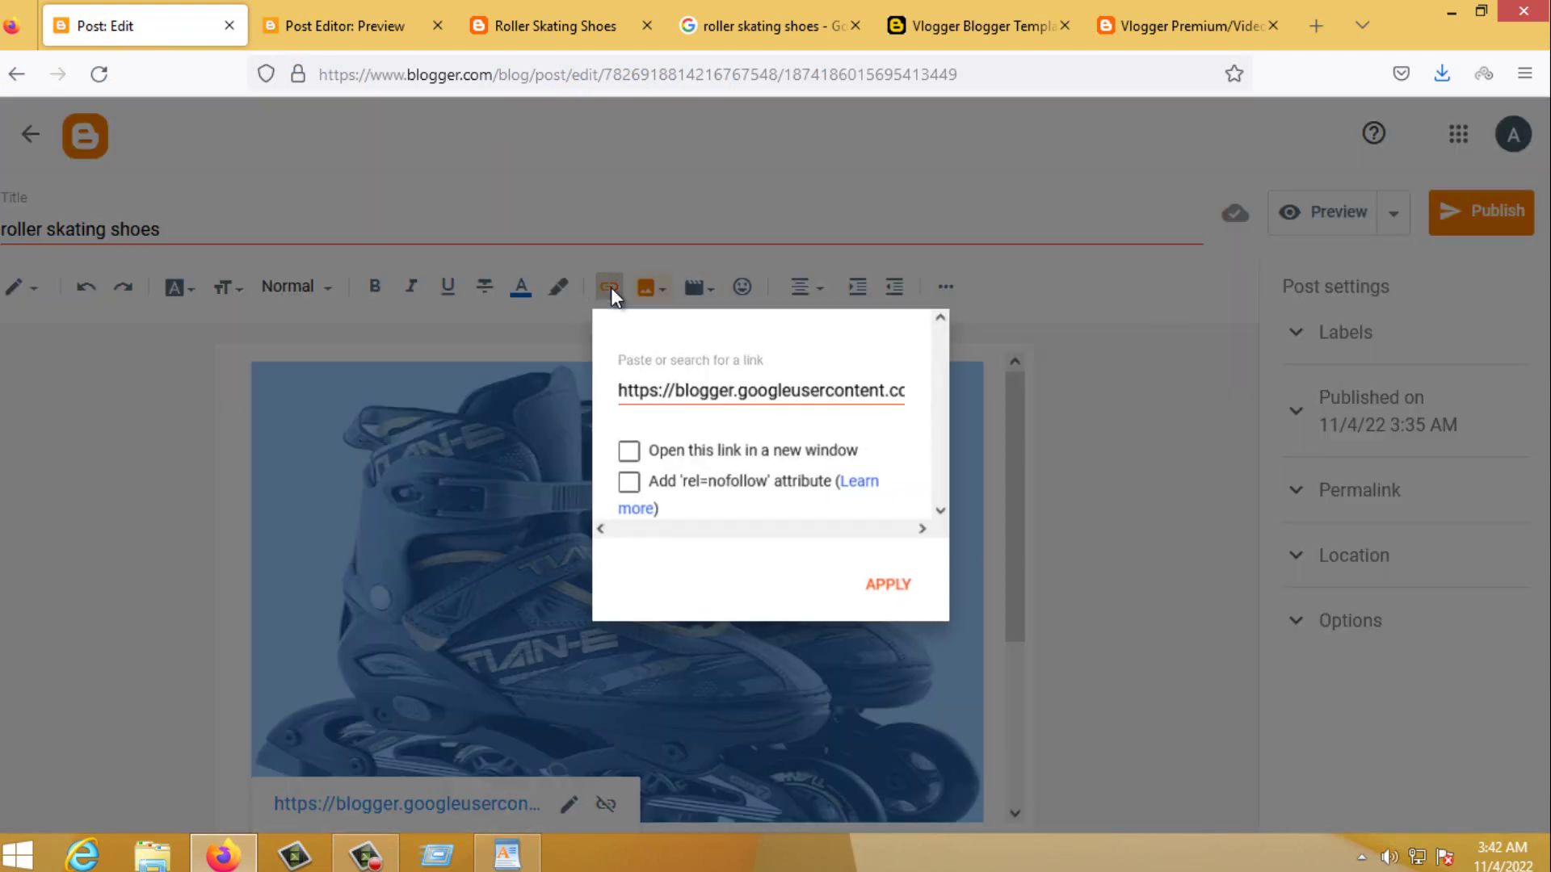
triple_click(766, 386)
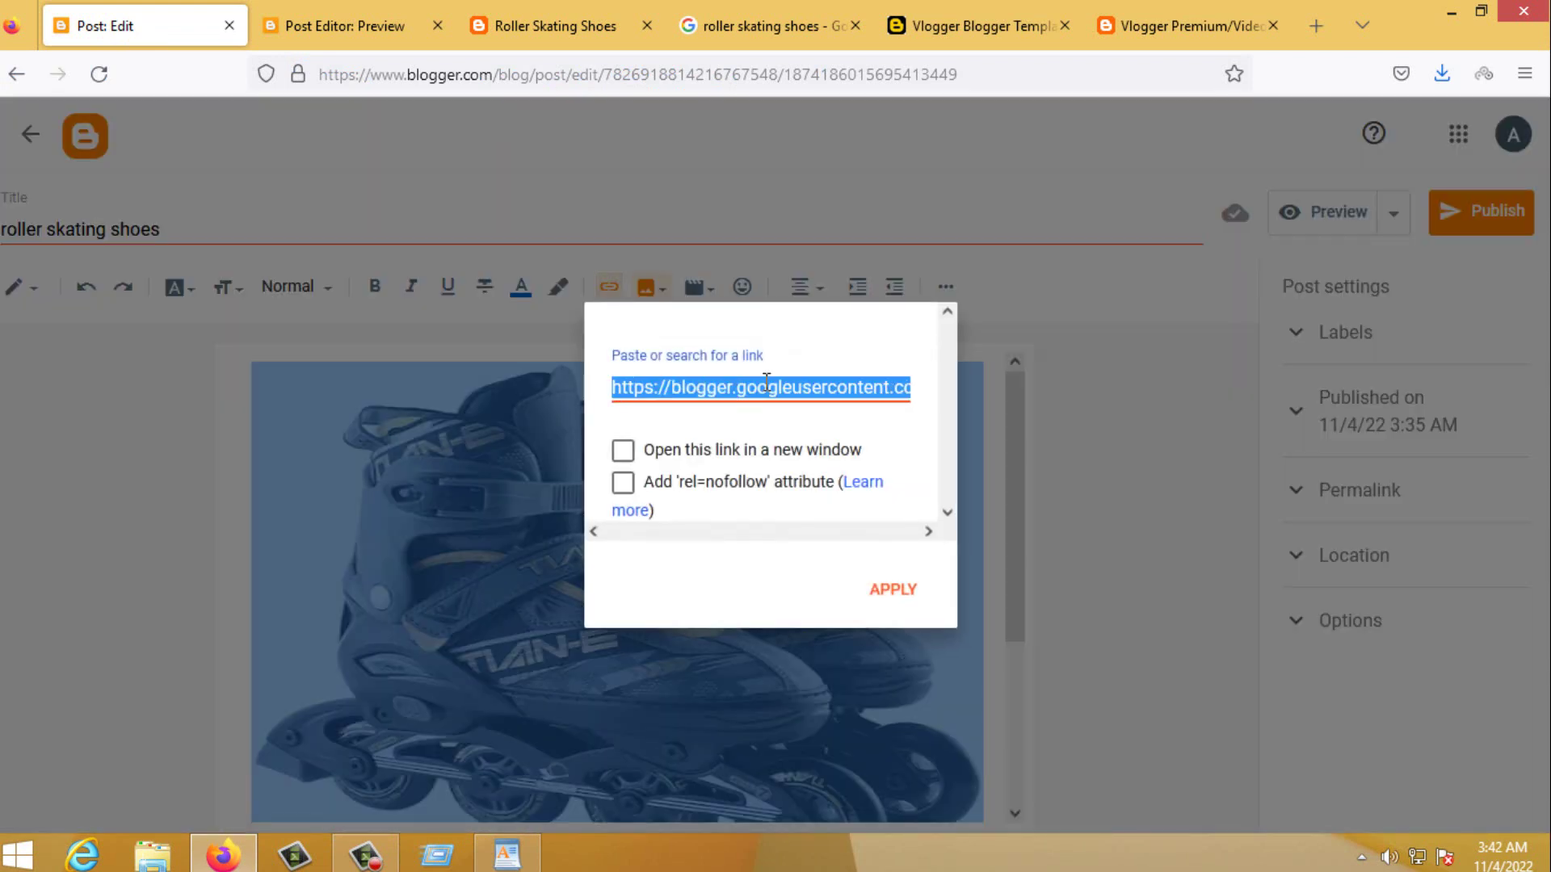
right_click(765, 383)
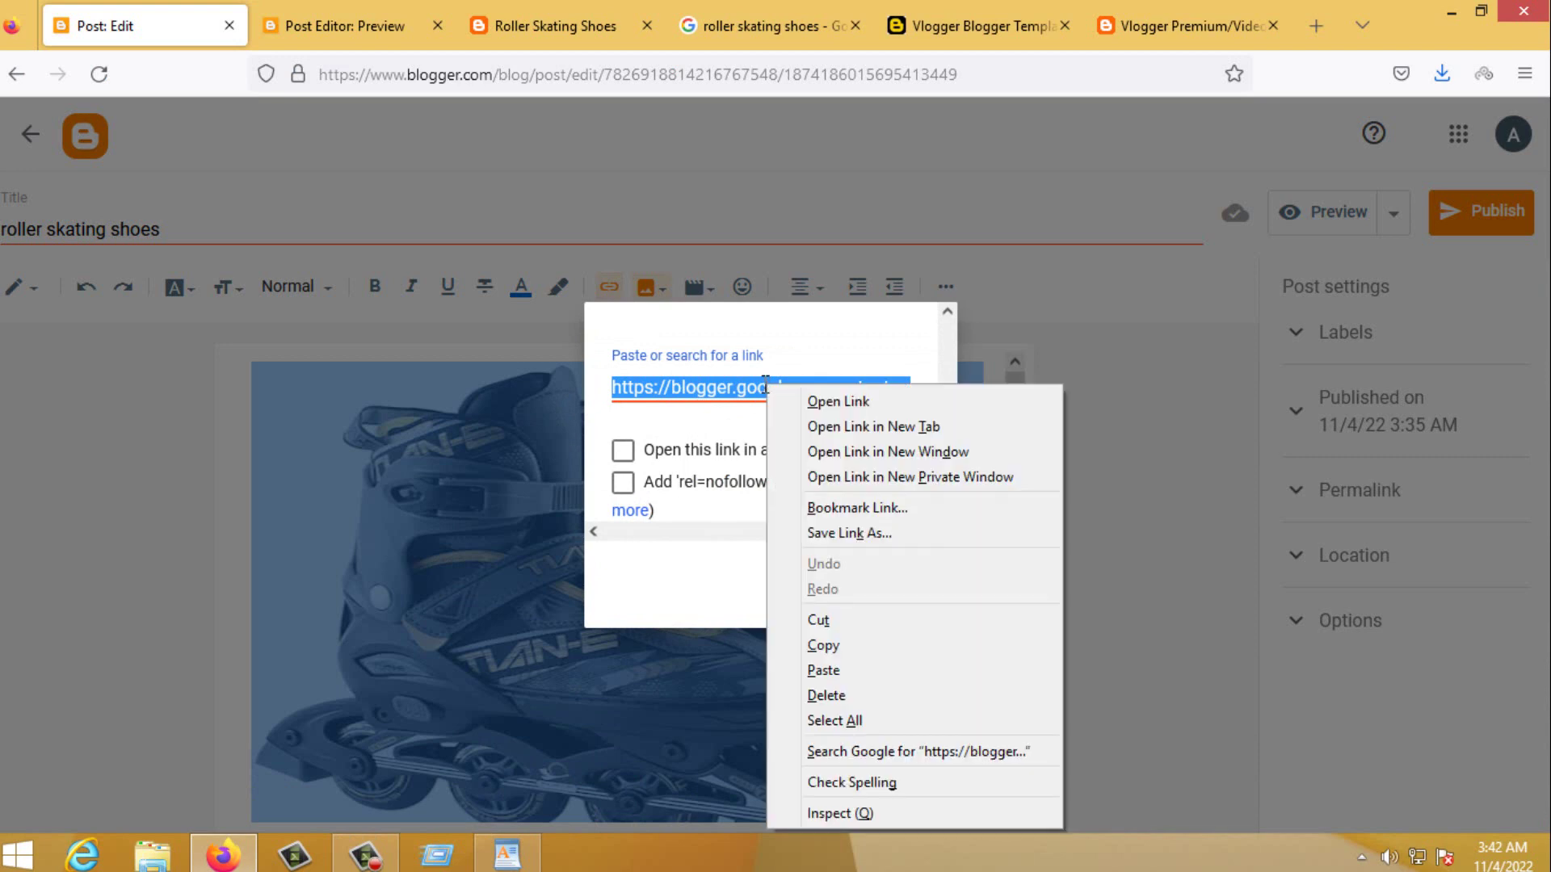
click(858, 669)
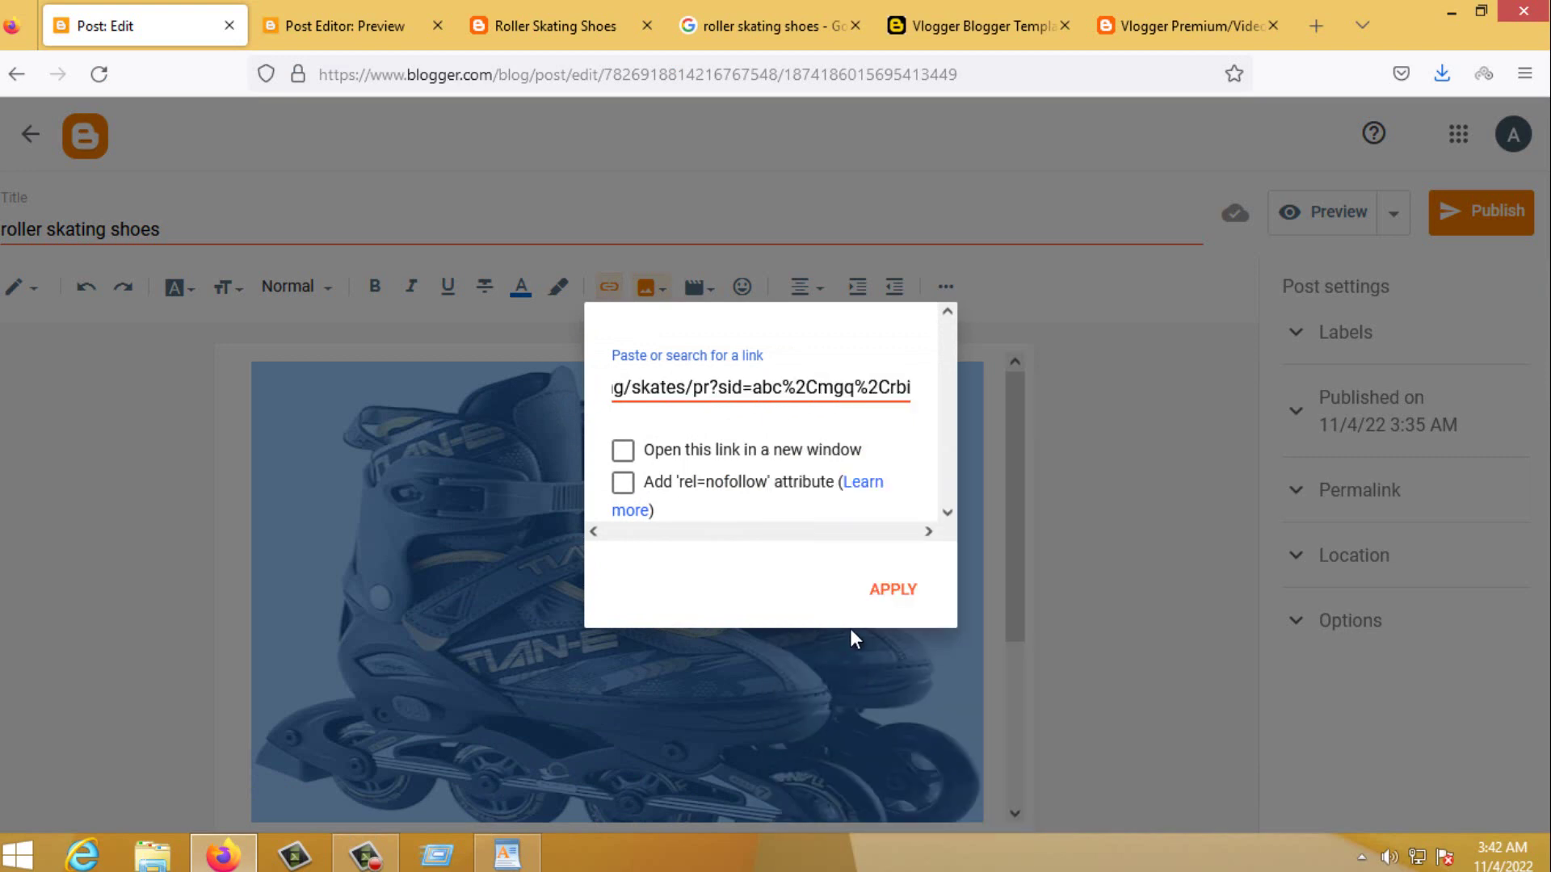
click(893, 591)
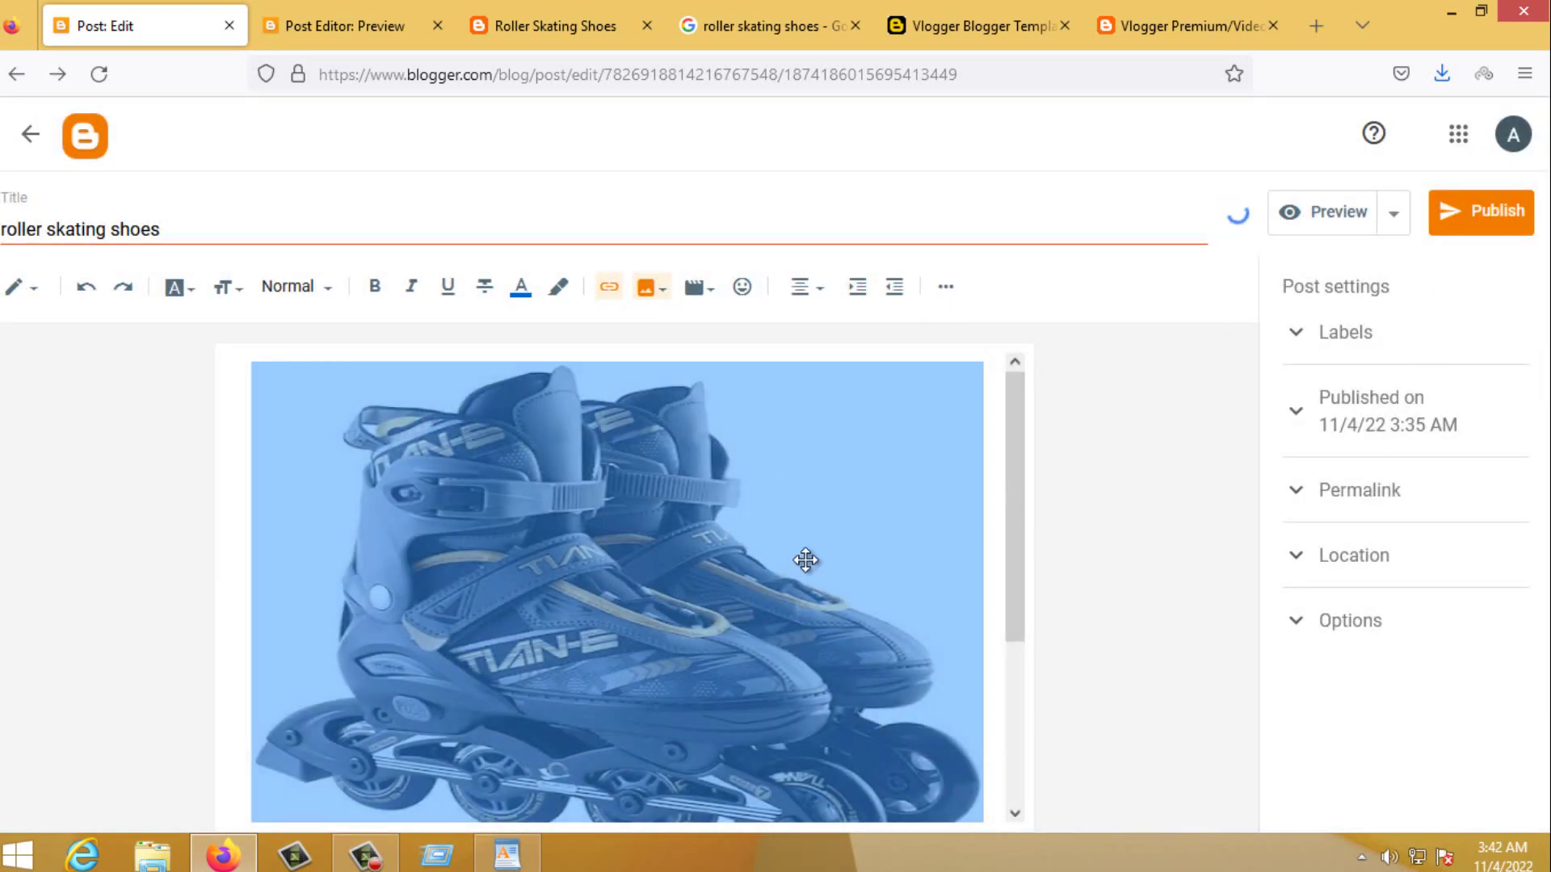
Change the post title to "Roller Skating Shoes - Your Best Choice", capitalising each word
triple_click(6, 229)
click(7, 229)
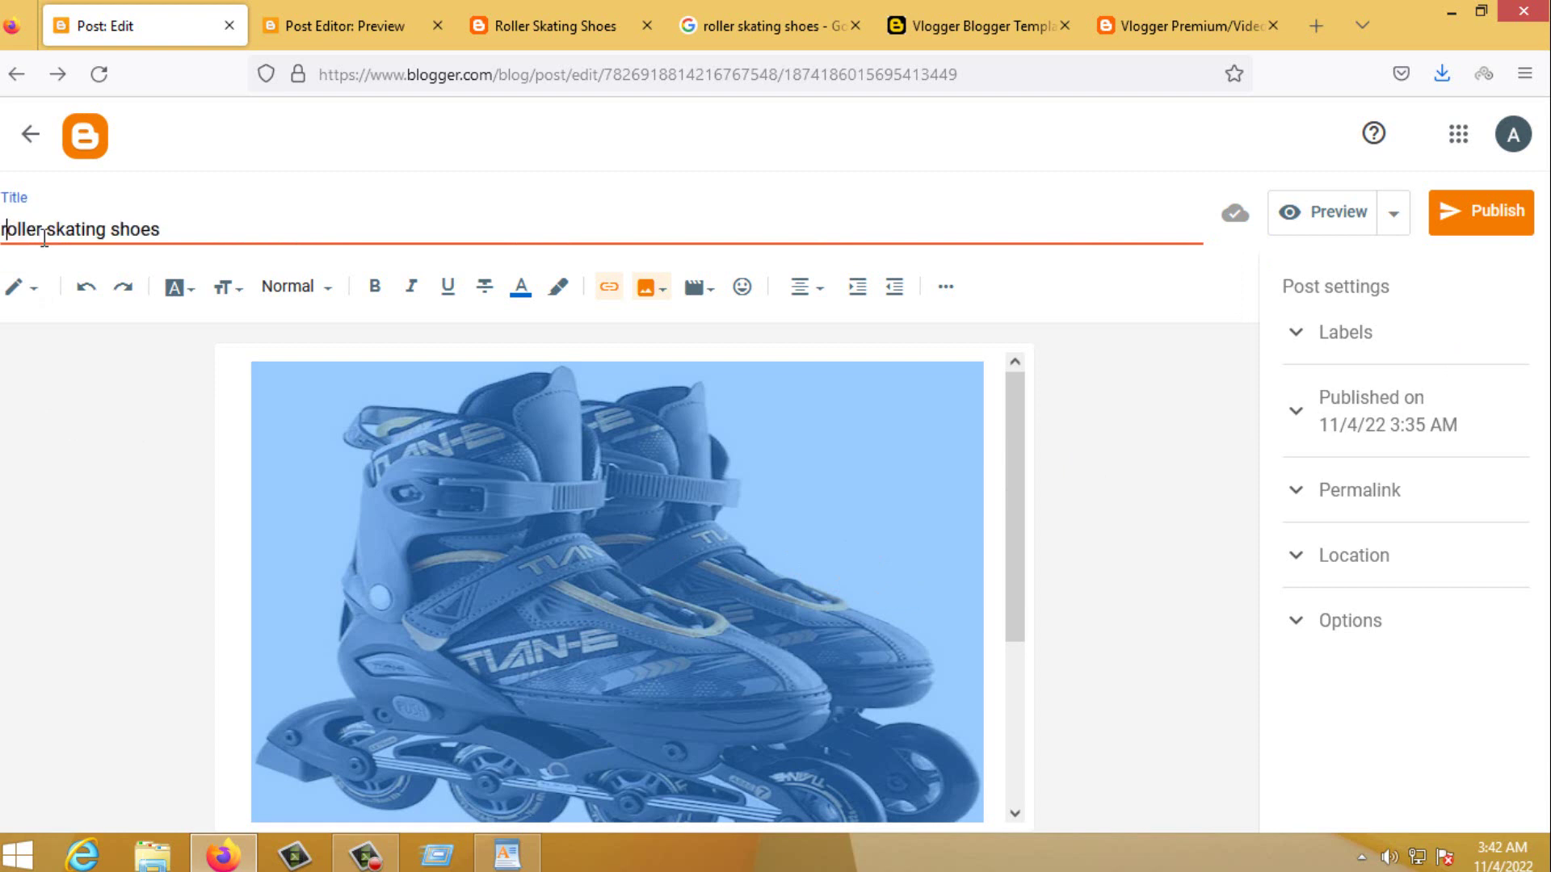
key(Delete)
text(R)
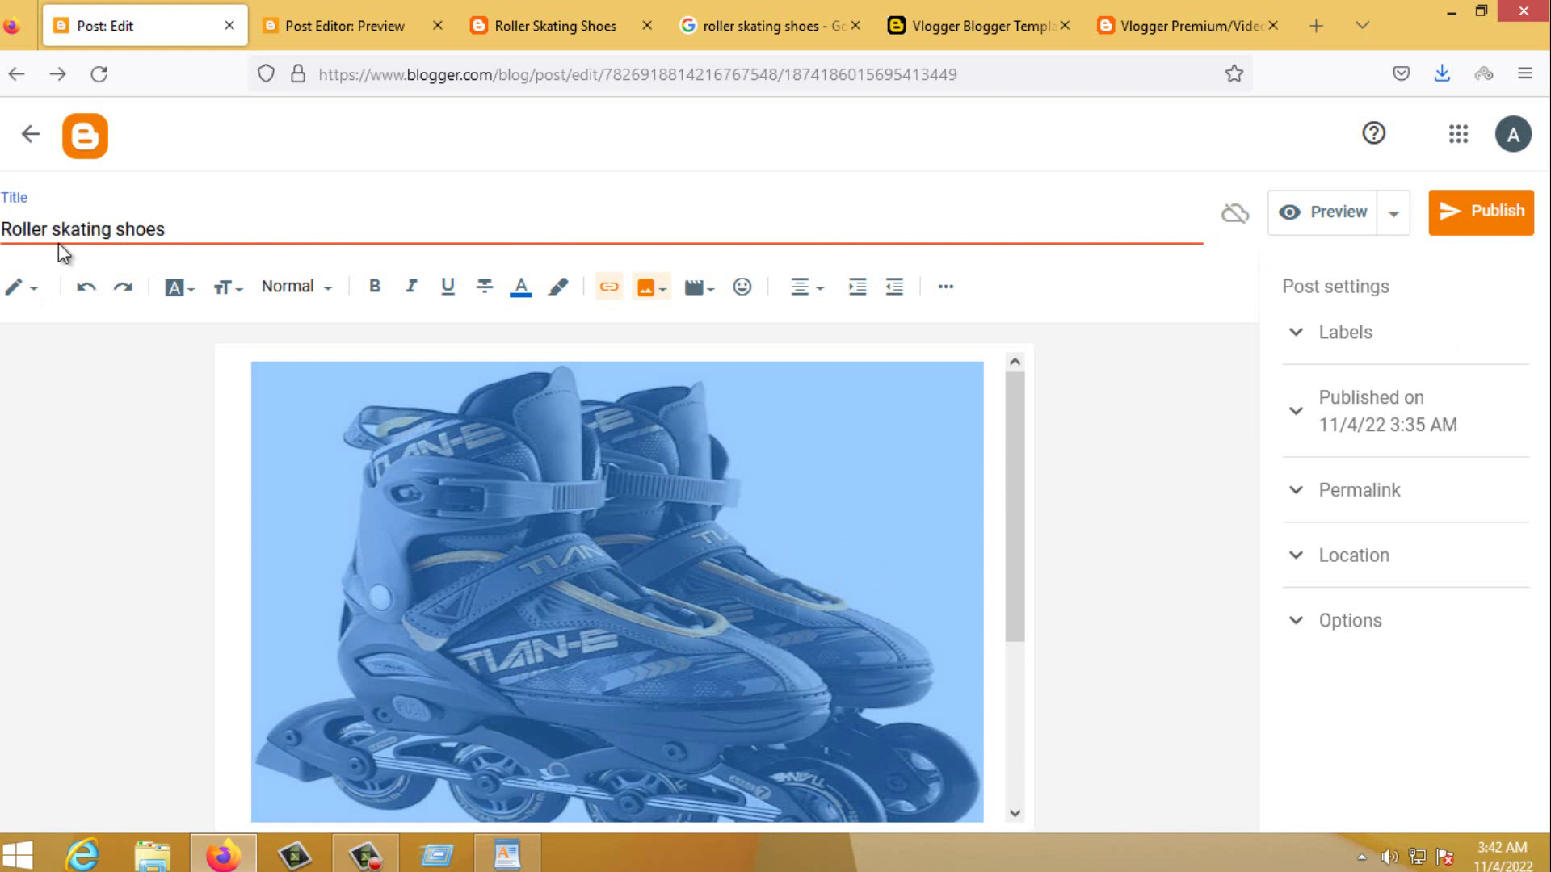
click(58, 242)
key(BackSpace)
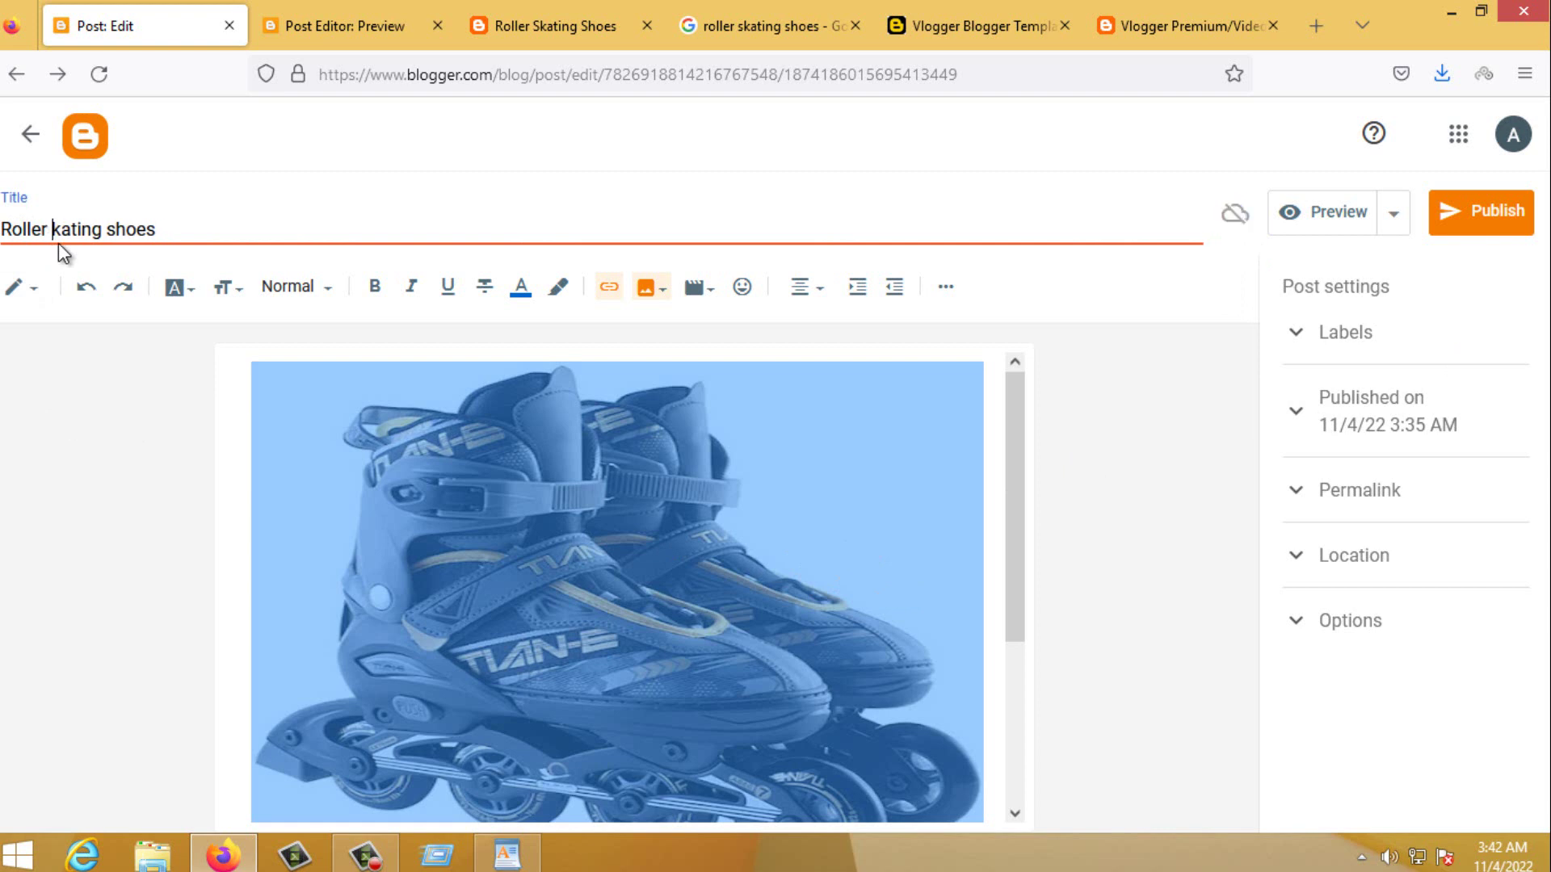
text(S)
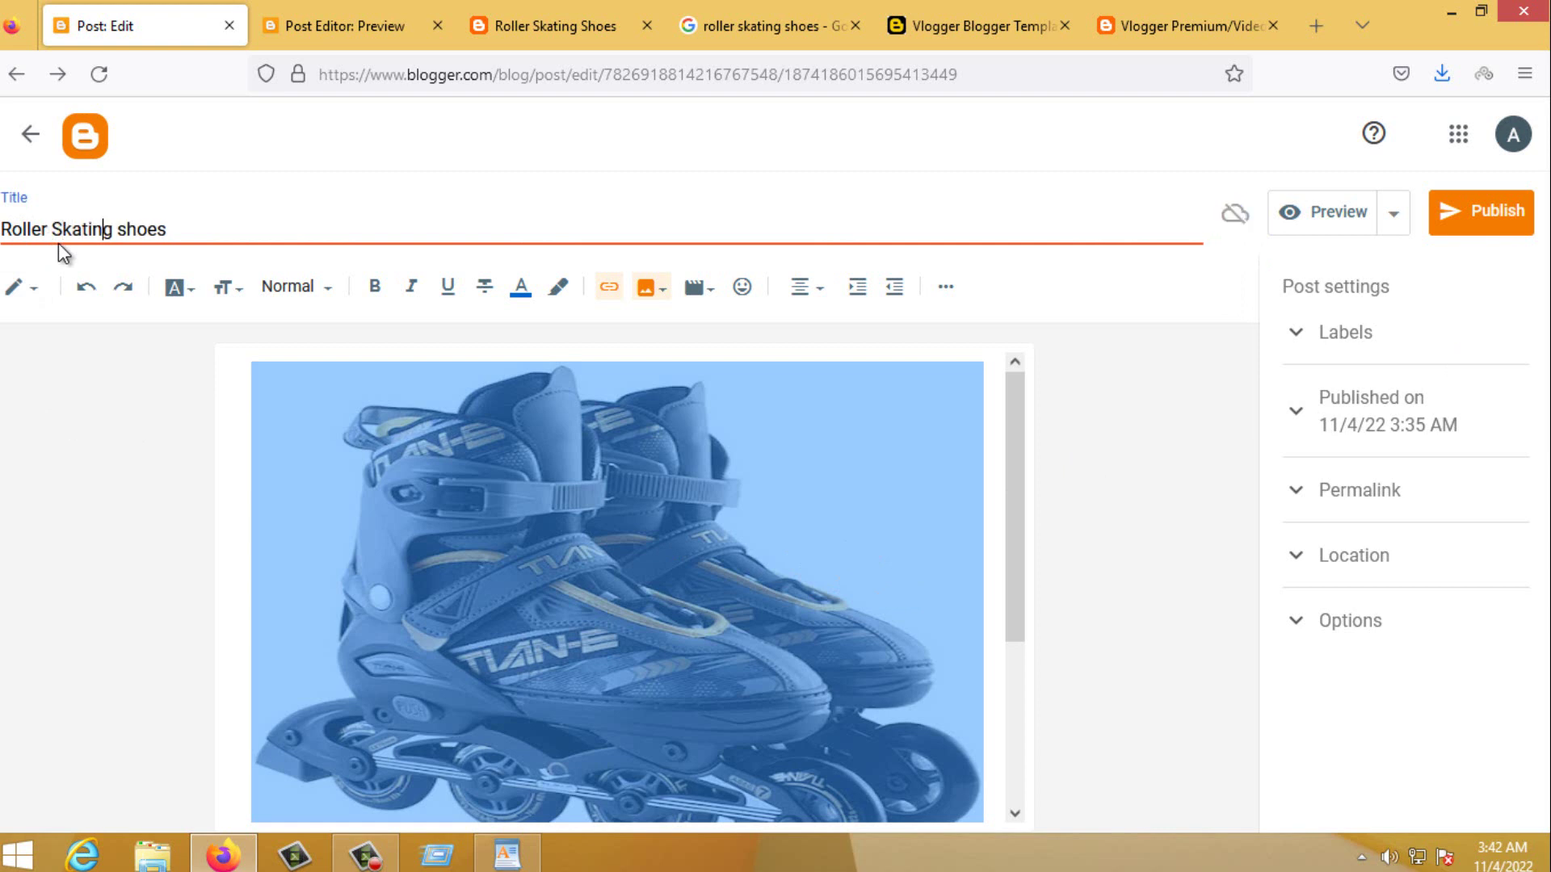
key(ctrl+Right)
key(Delete)
text(S)
key(Right)
key(End)
text(- Your Best )
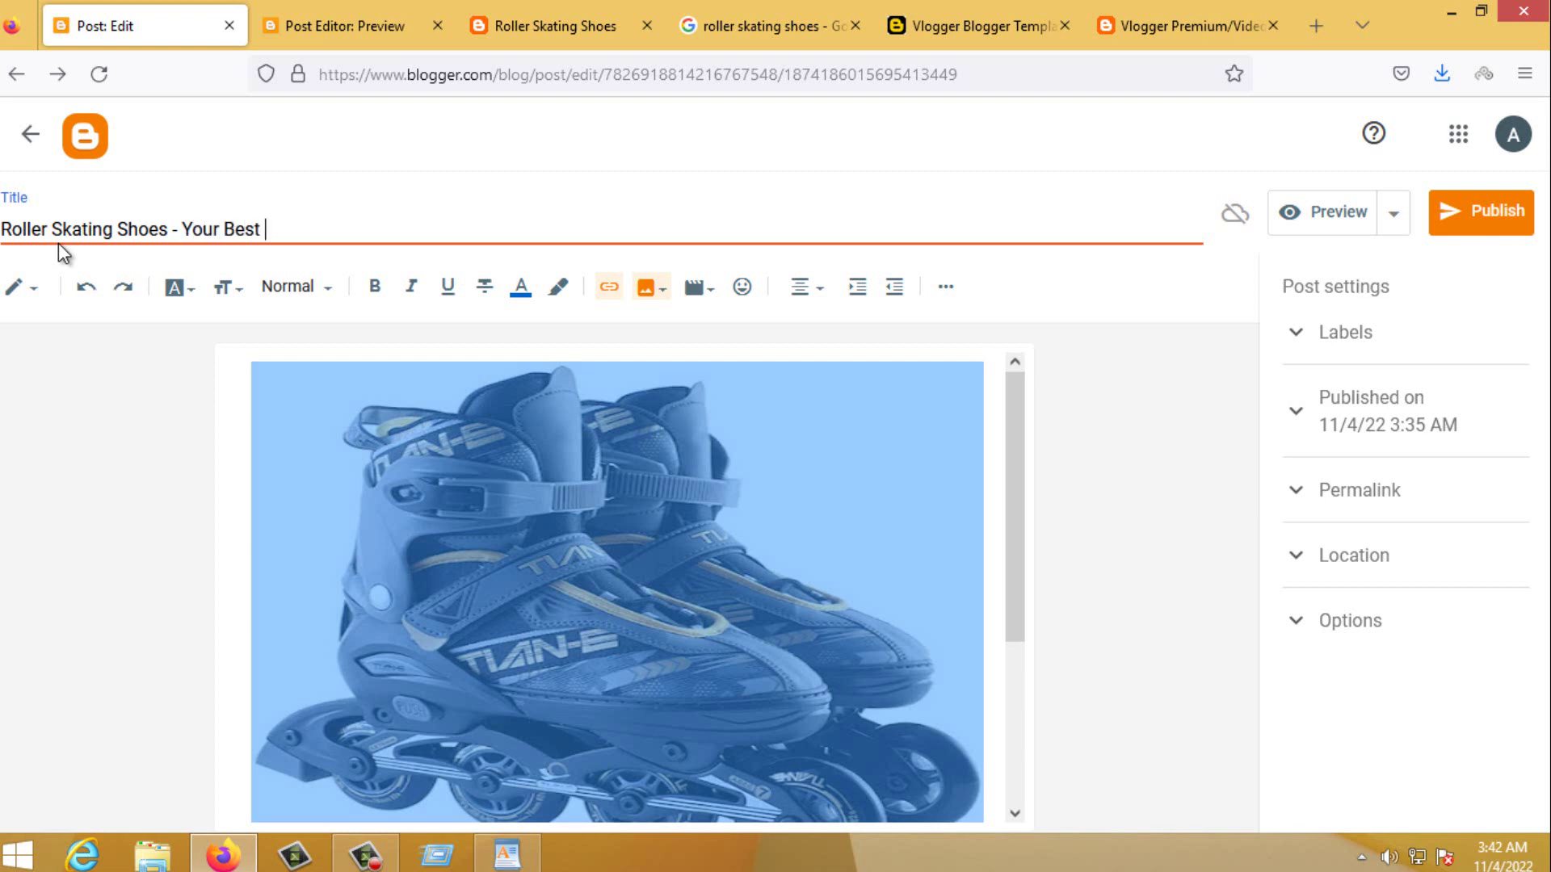
text(Choice)
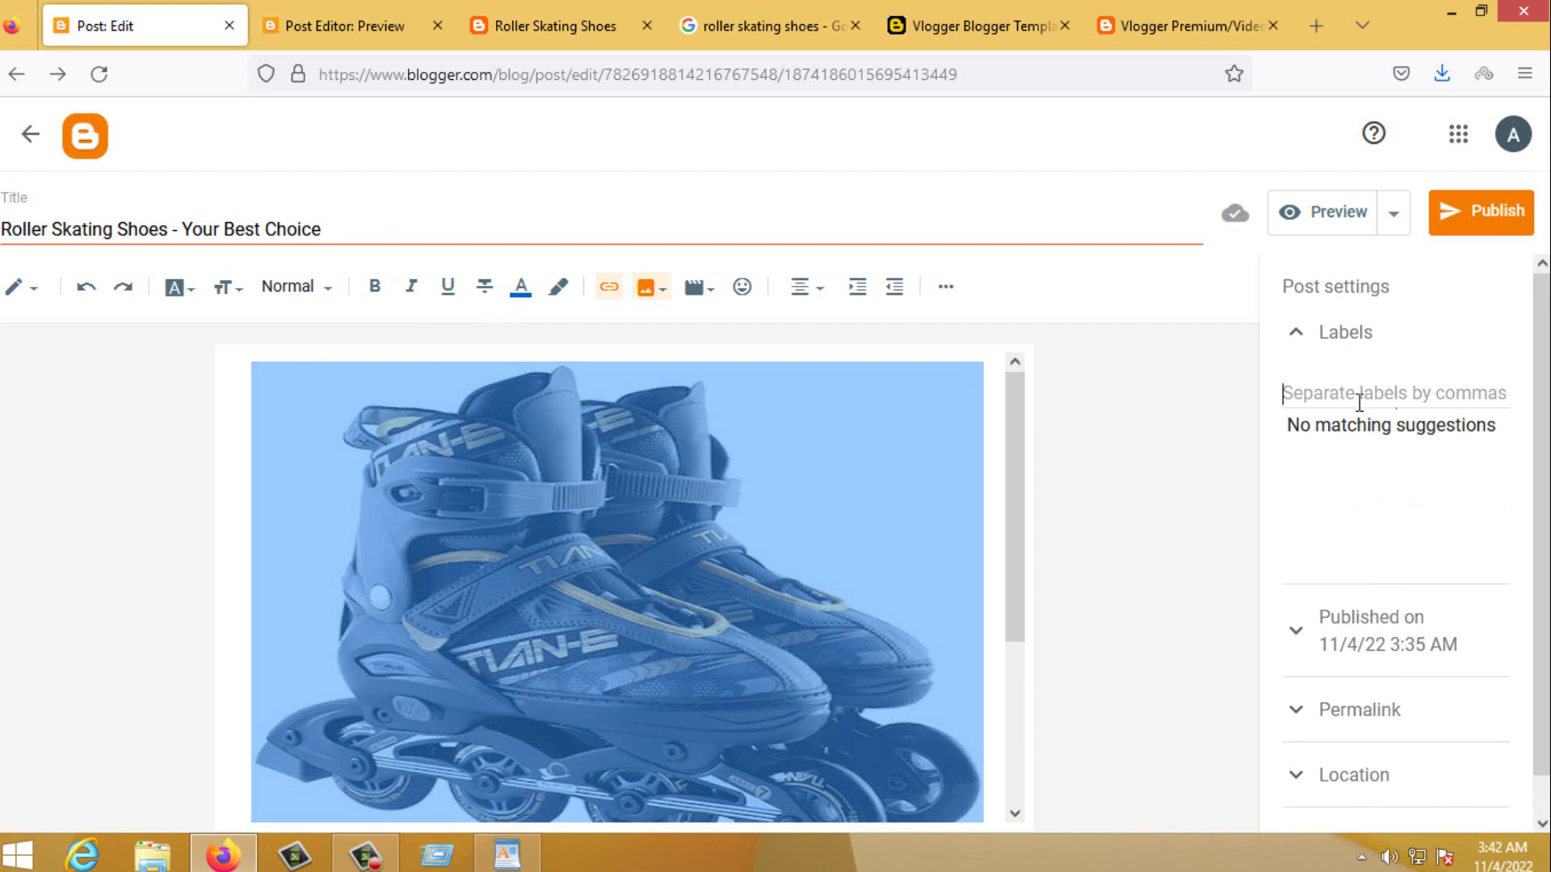
Copy "Roller Skating Shoes" from the title as the post's first label and begin a second, comma-separated label with "skat"
click(1359, 392)
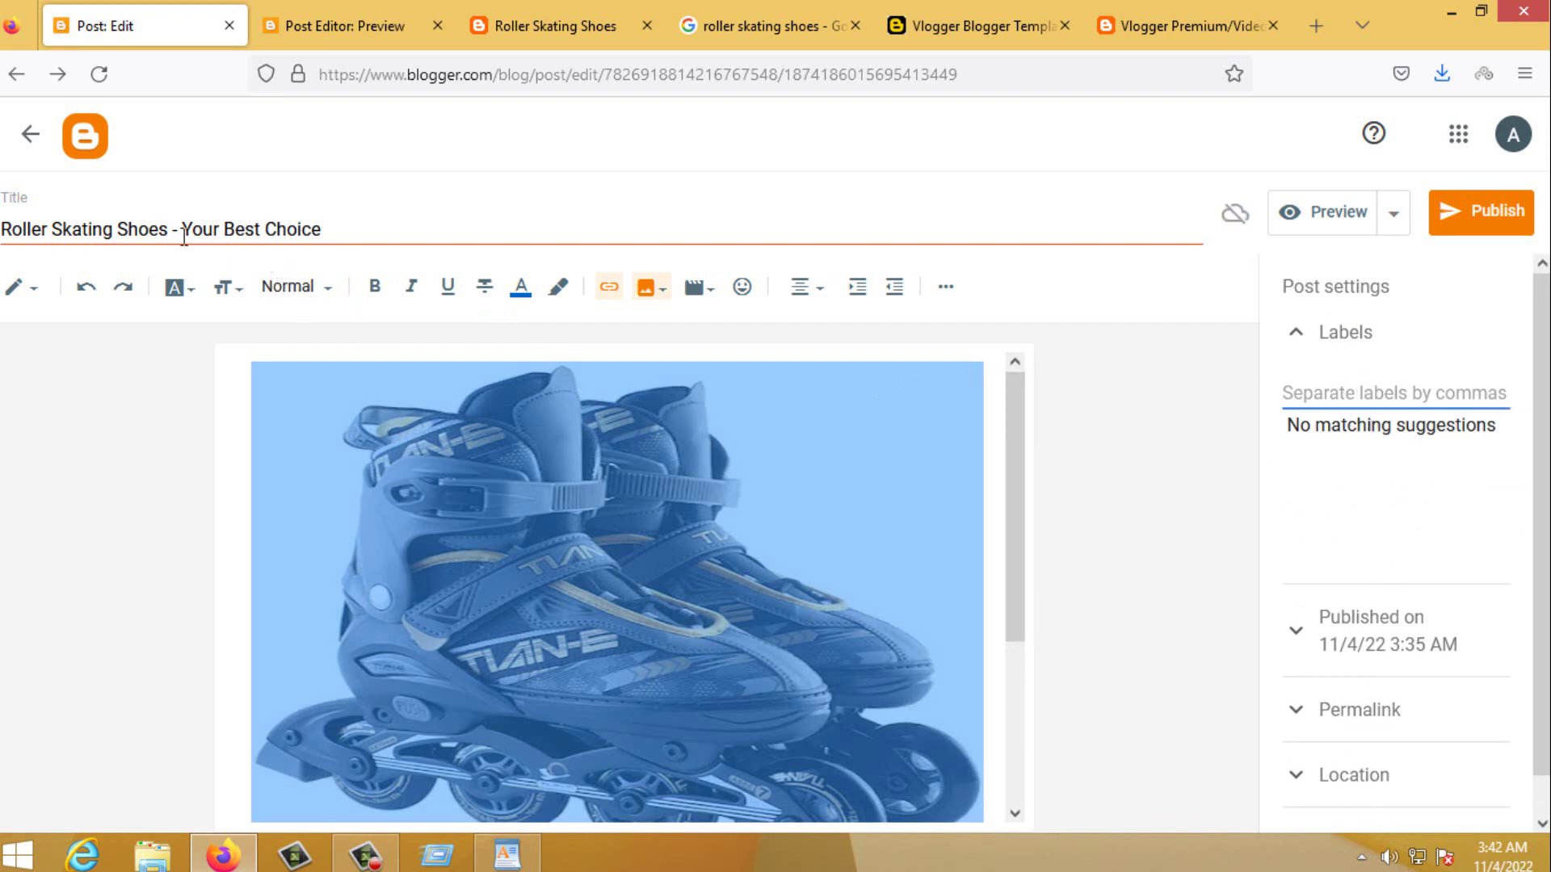
drag(167, 231, 2, 233)
right_click(109, 234)
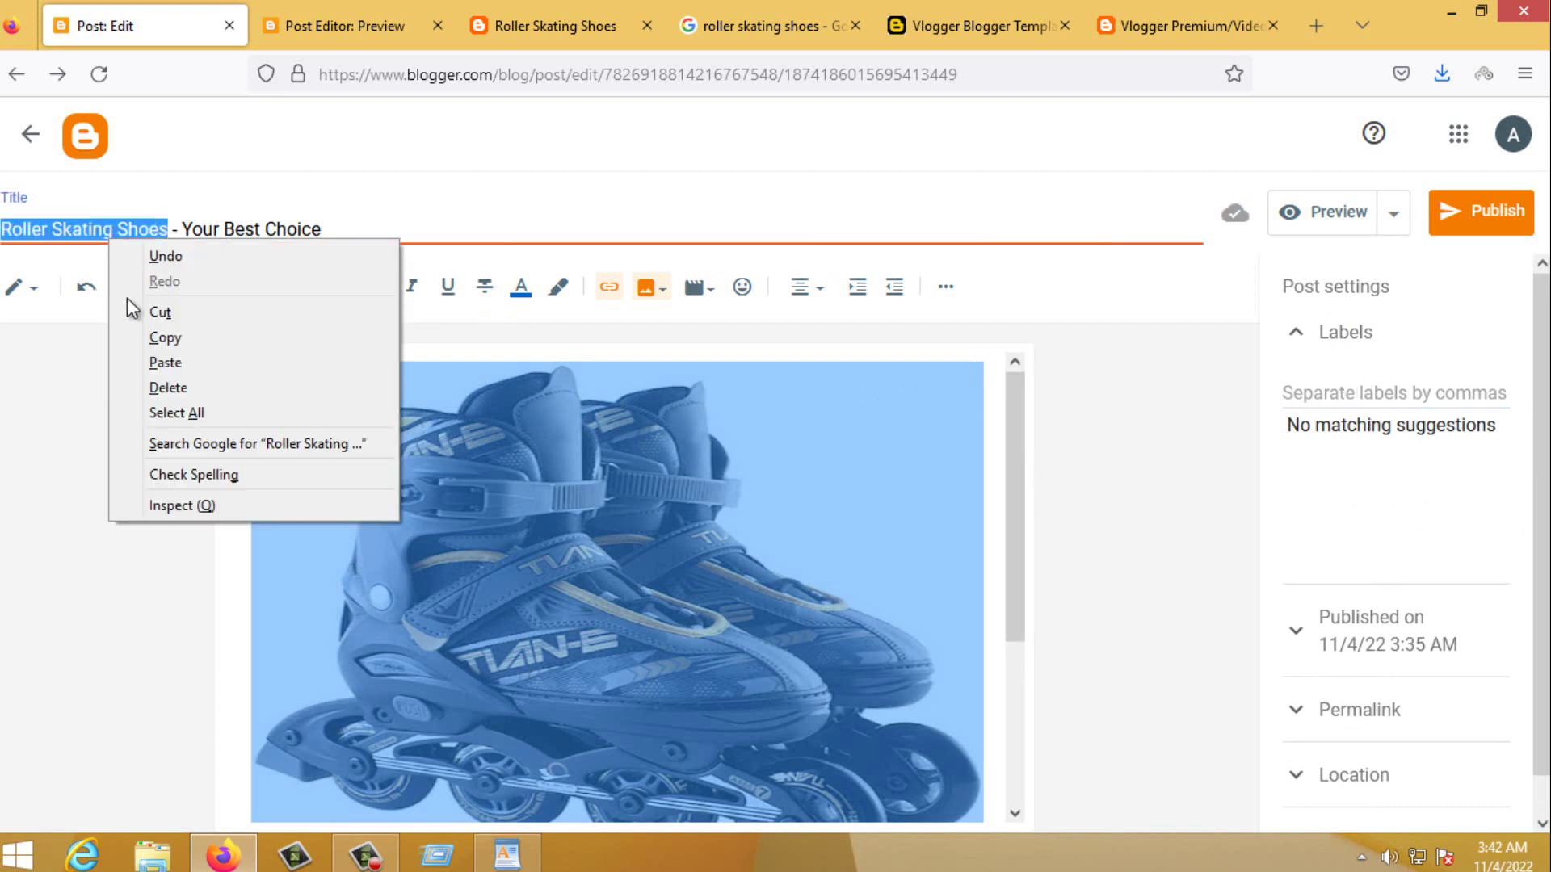
click(192, 339)
click(1350, 384)
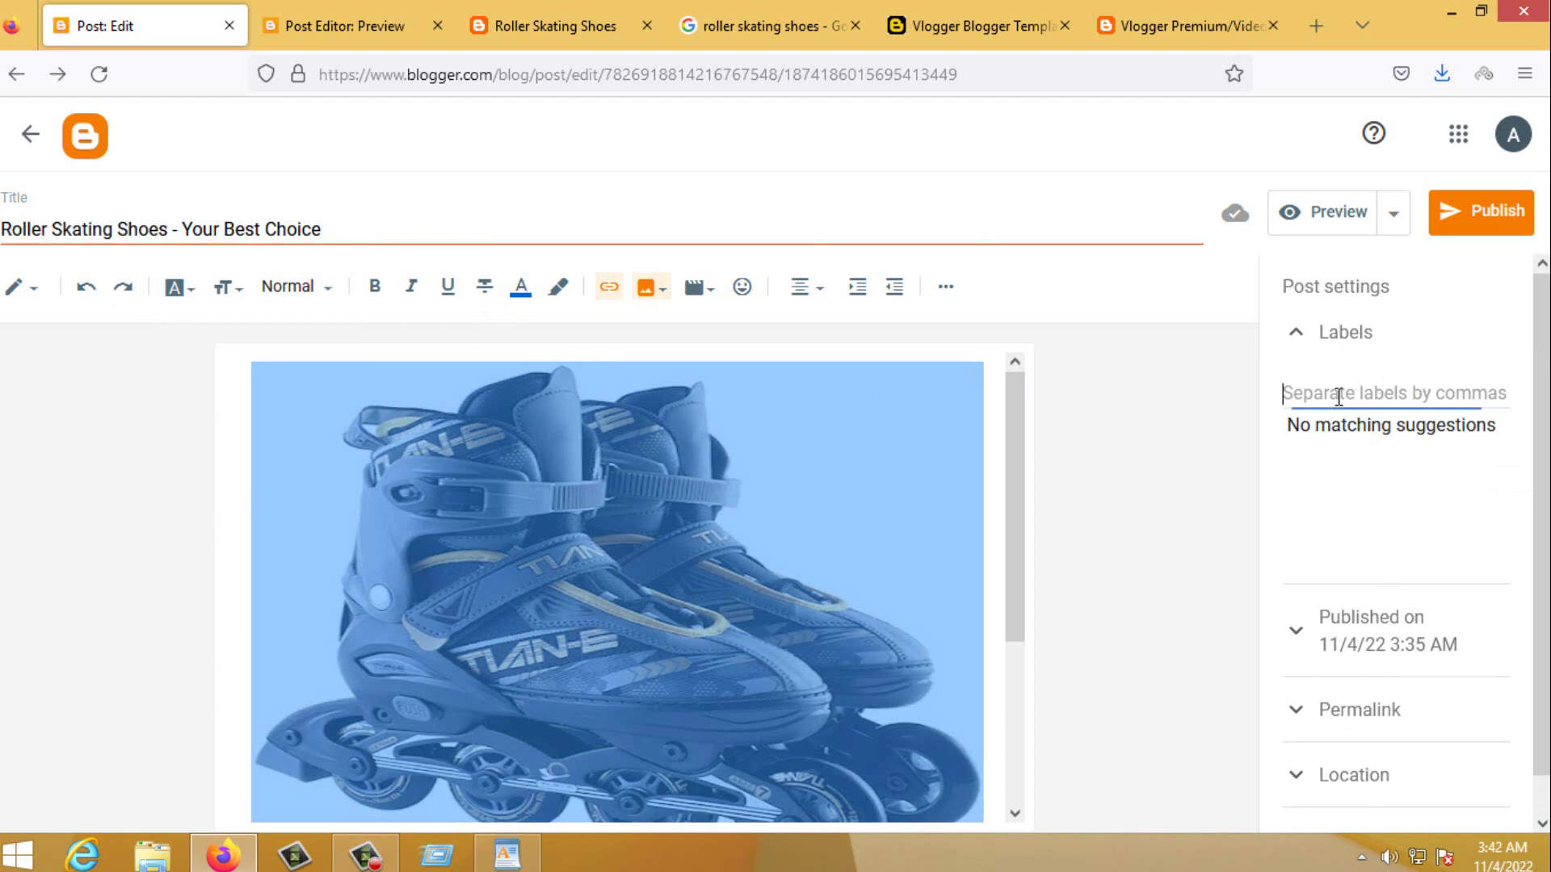
right_click(1337, 395)
click(1428, 540)
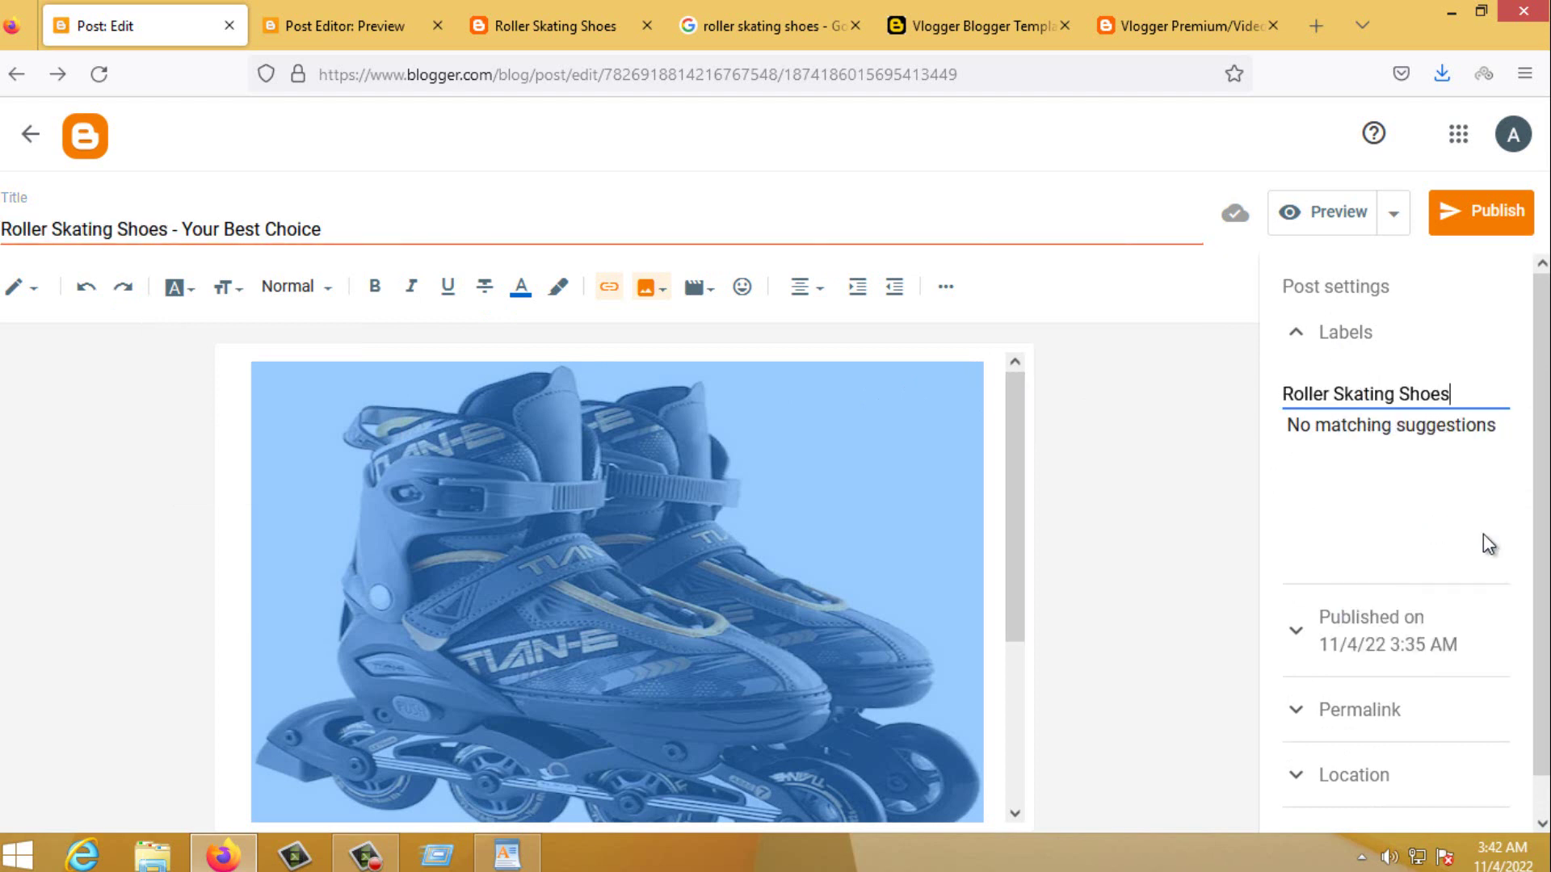
text(,skat)
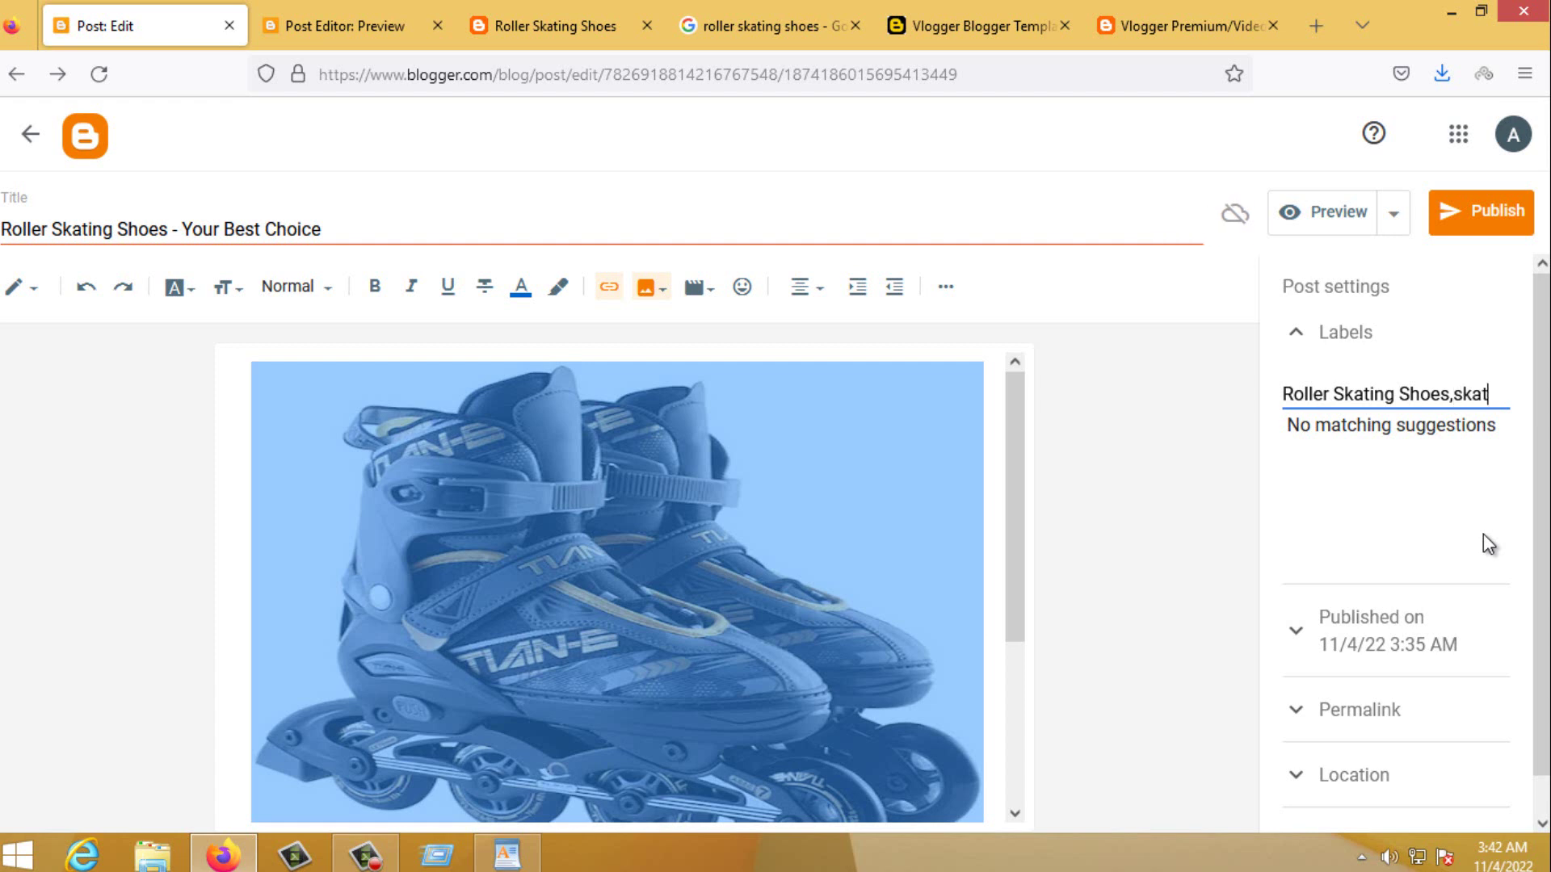